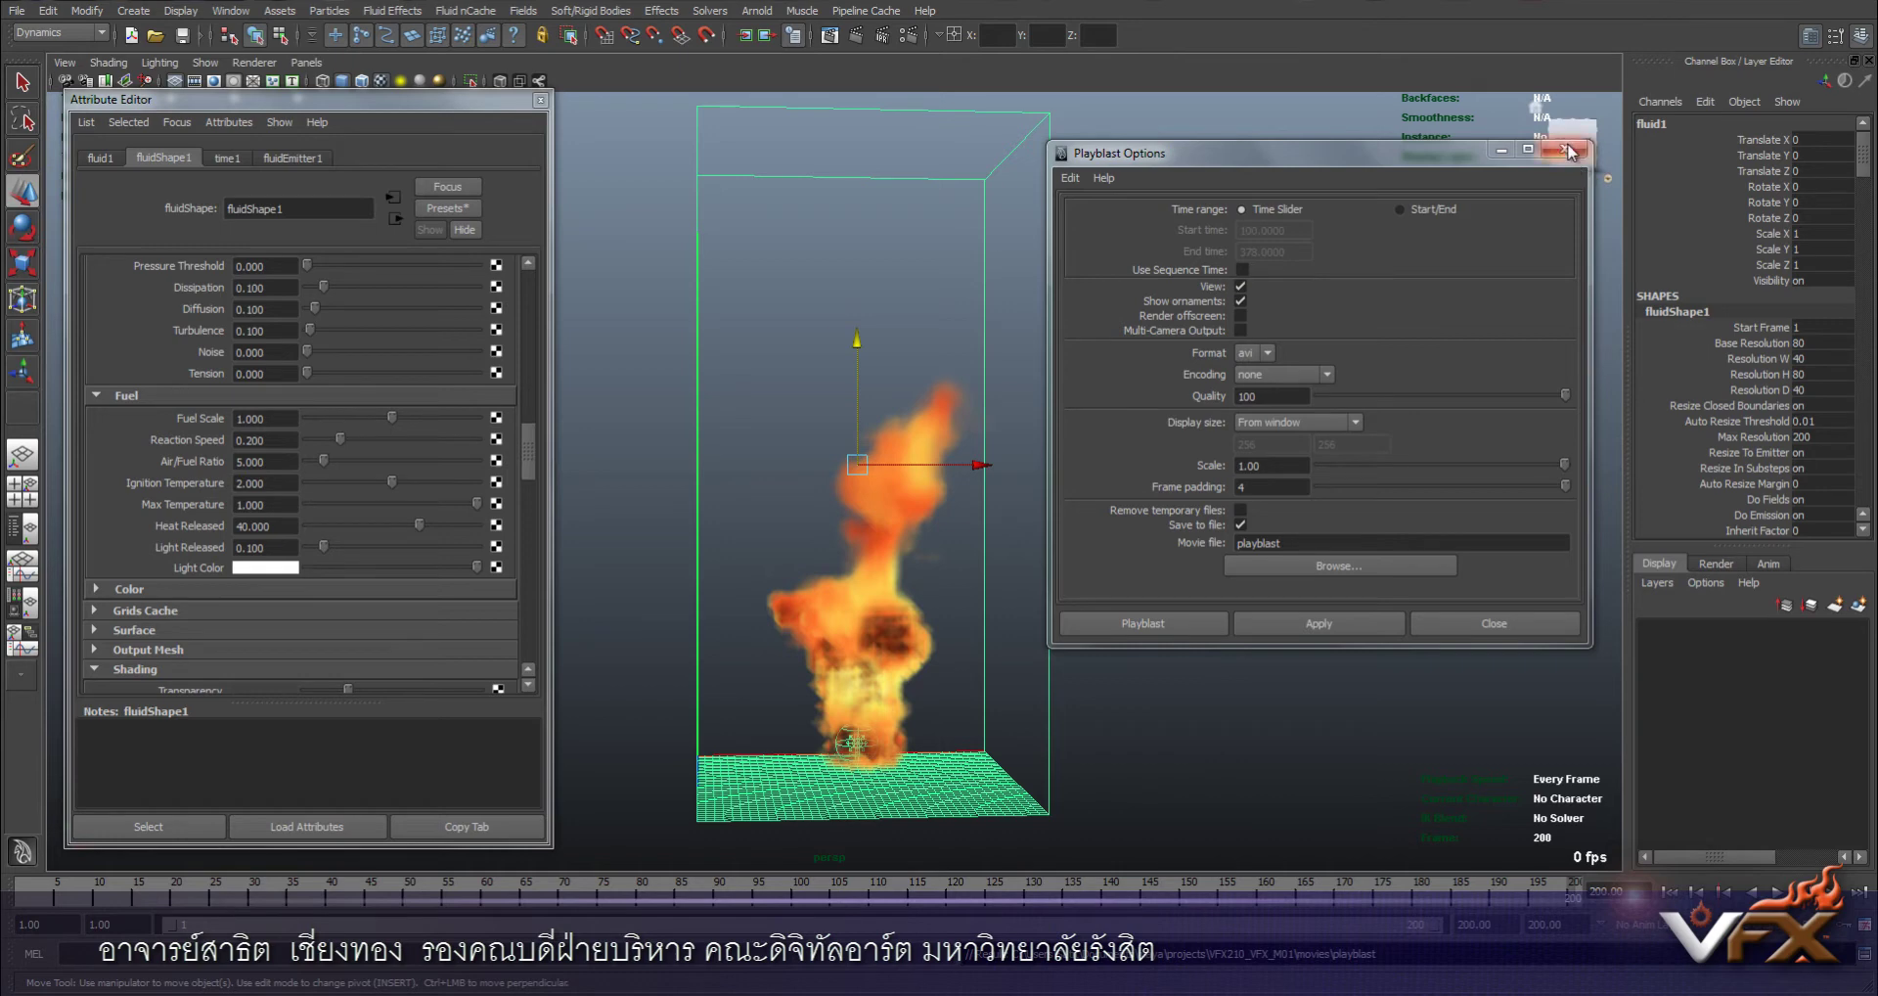
Close the Playblast Options and render frame 199 of the fire fluid with mental ray
{"action": "left_click", "coordinate": [1565, 149]}
{"action": "left_click", "coordinate": [854, 43]}
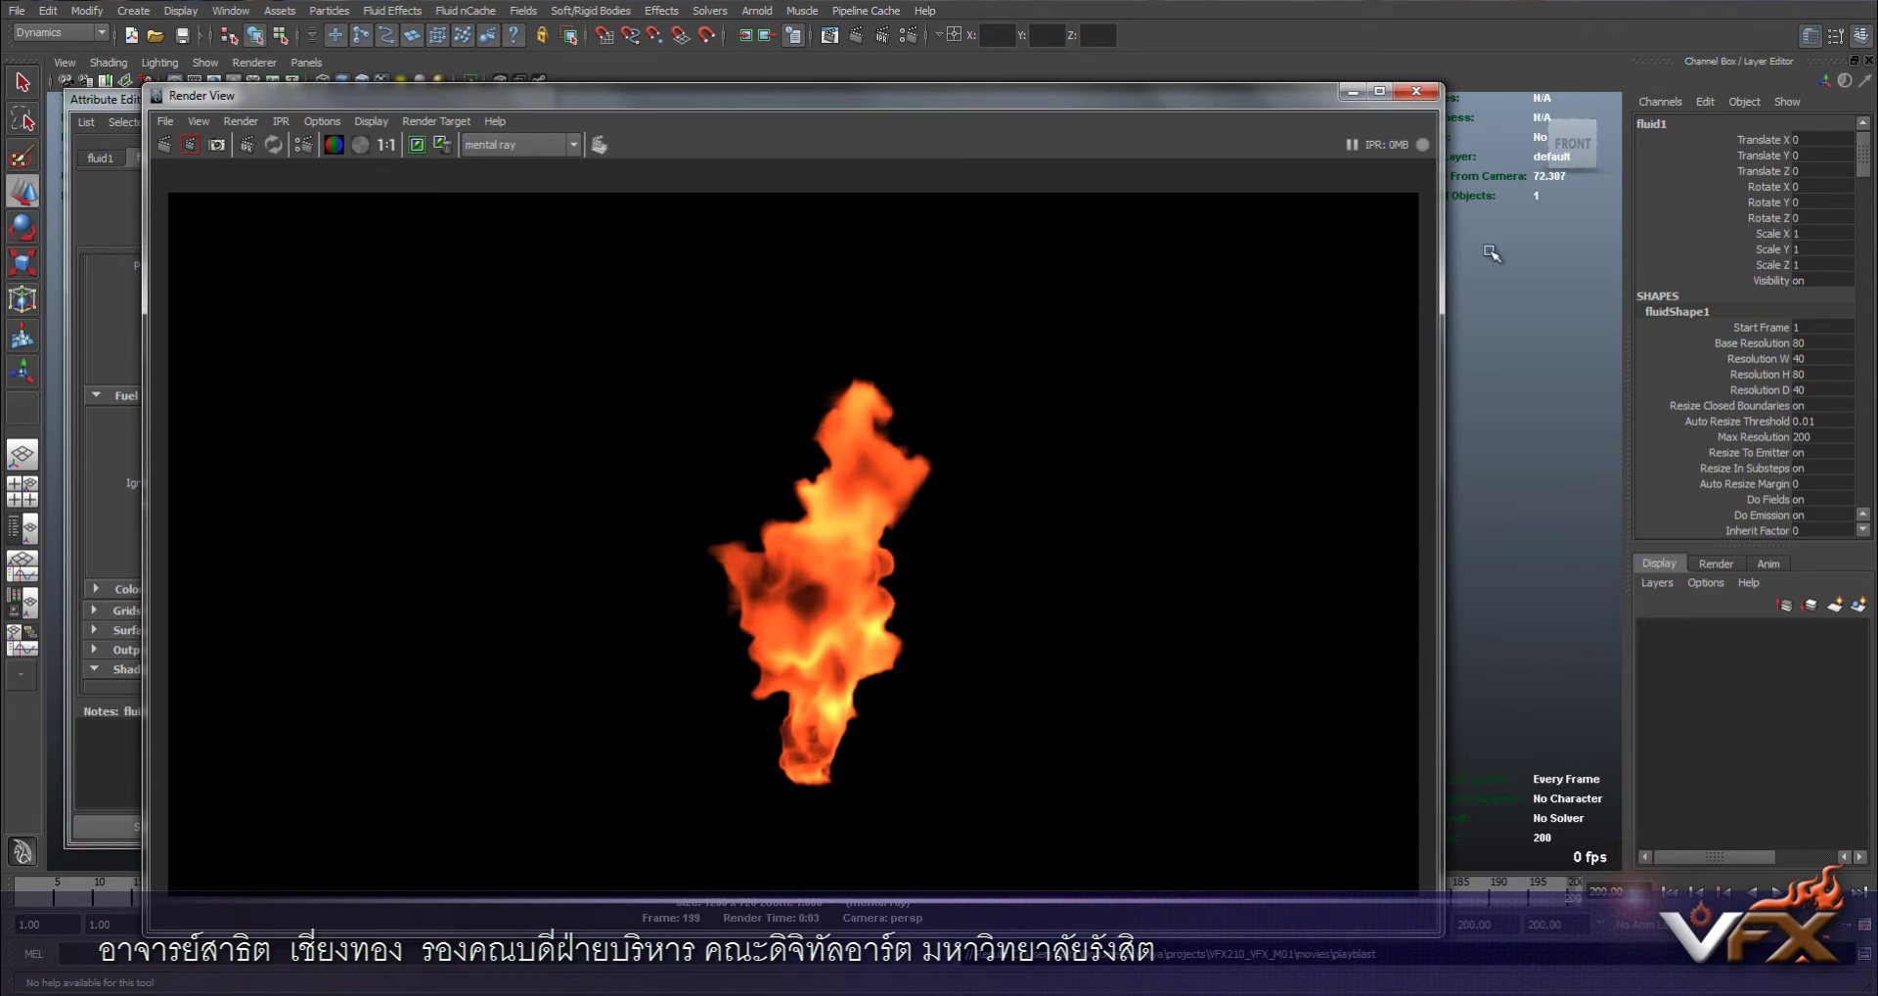
Close Render View and replay the fire simulation from the start, stopping near frame 71
{"action": "left_click", "coordinate": [1415, 95]}
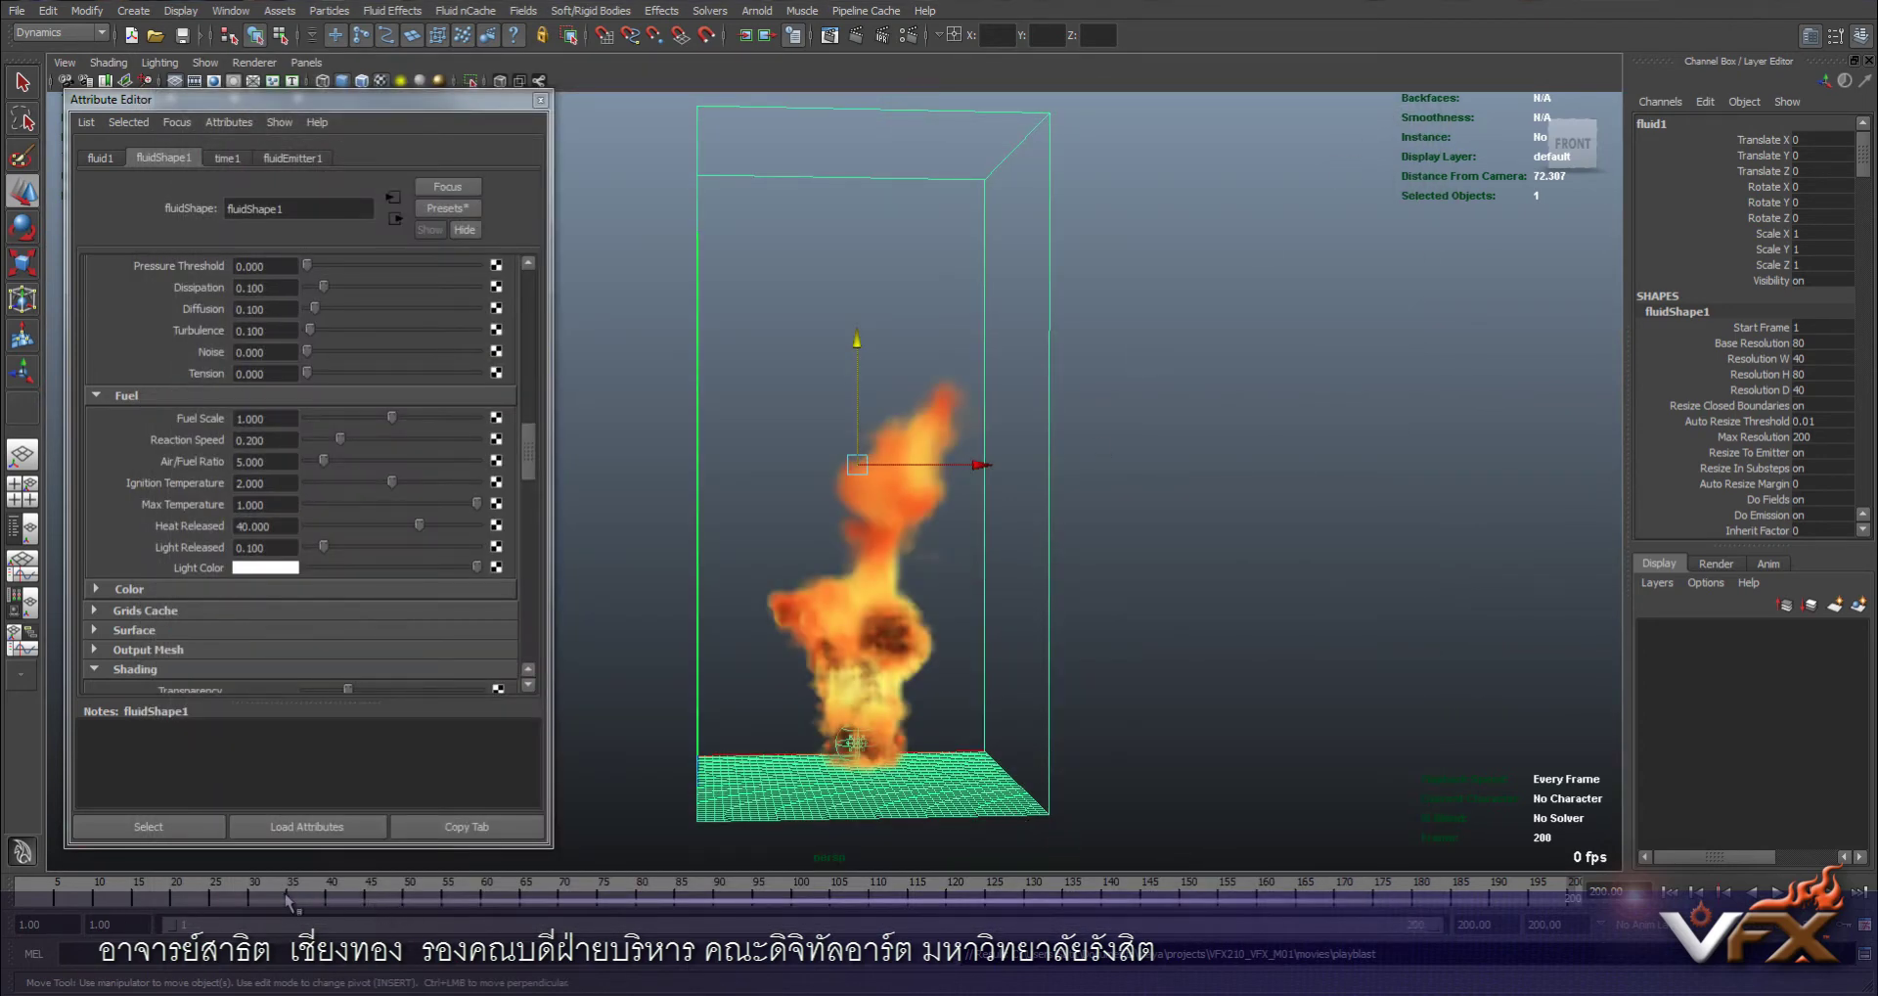
{"action": "left_click", "coordinate": [1775, 891]}
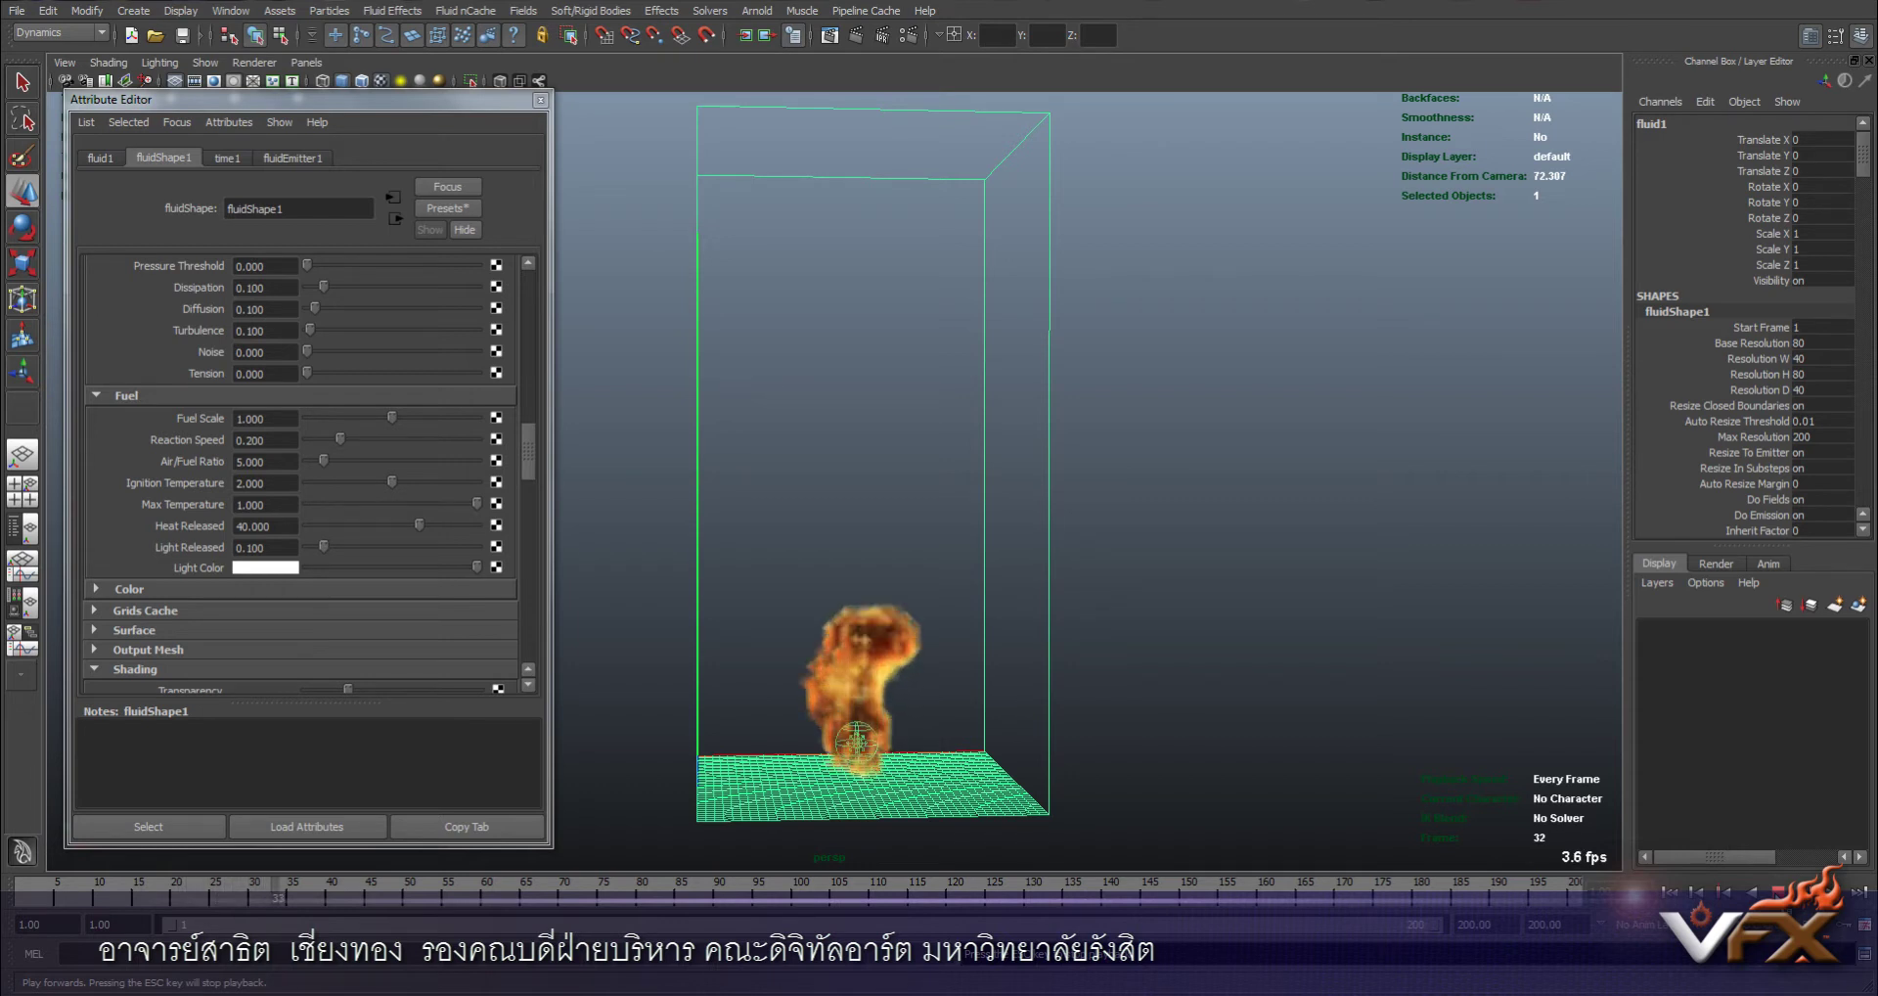
{"action": "key", "text": "w"}
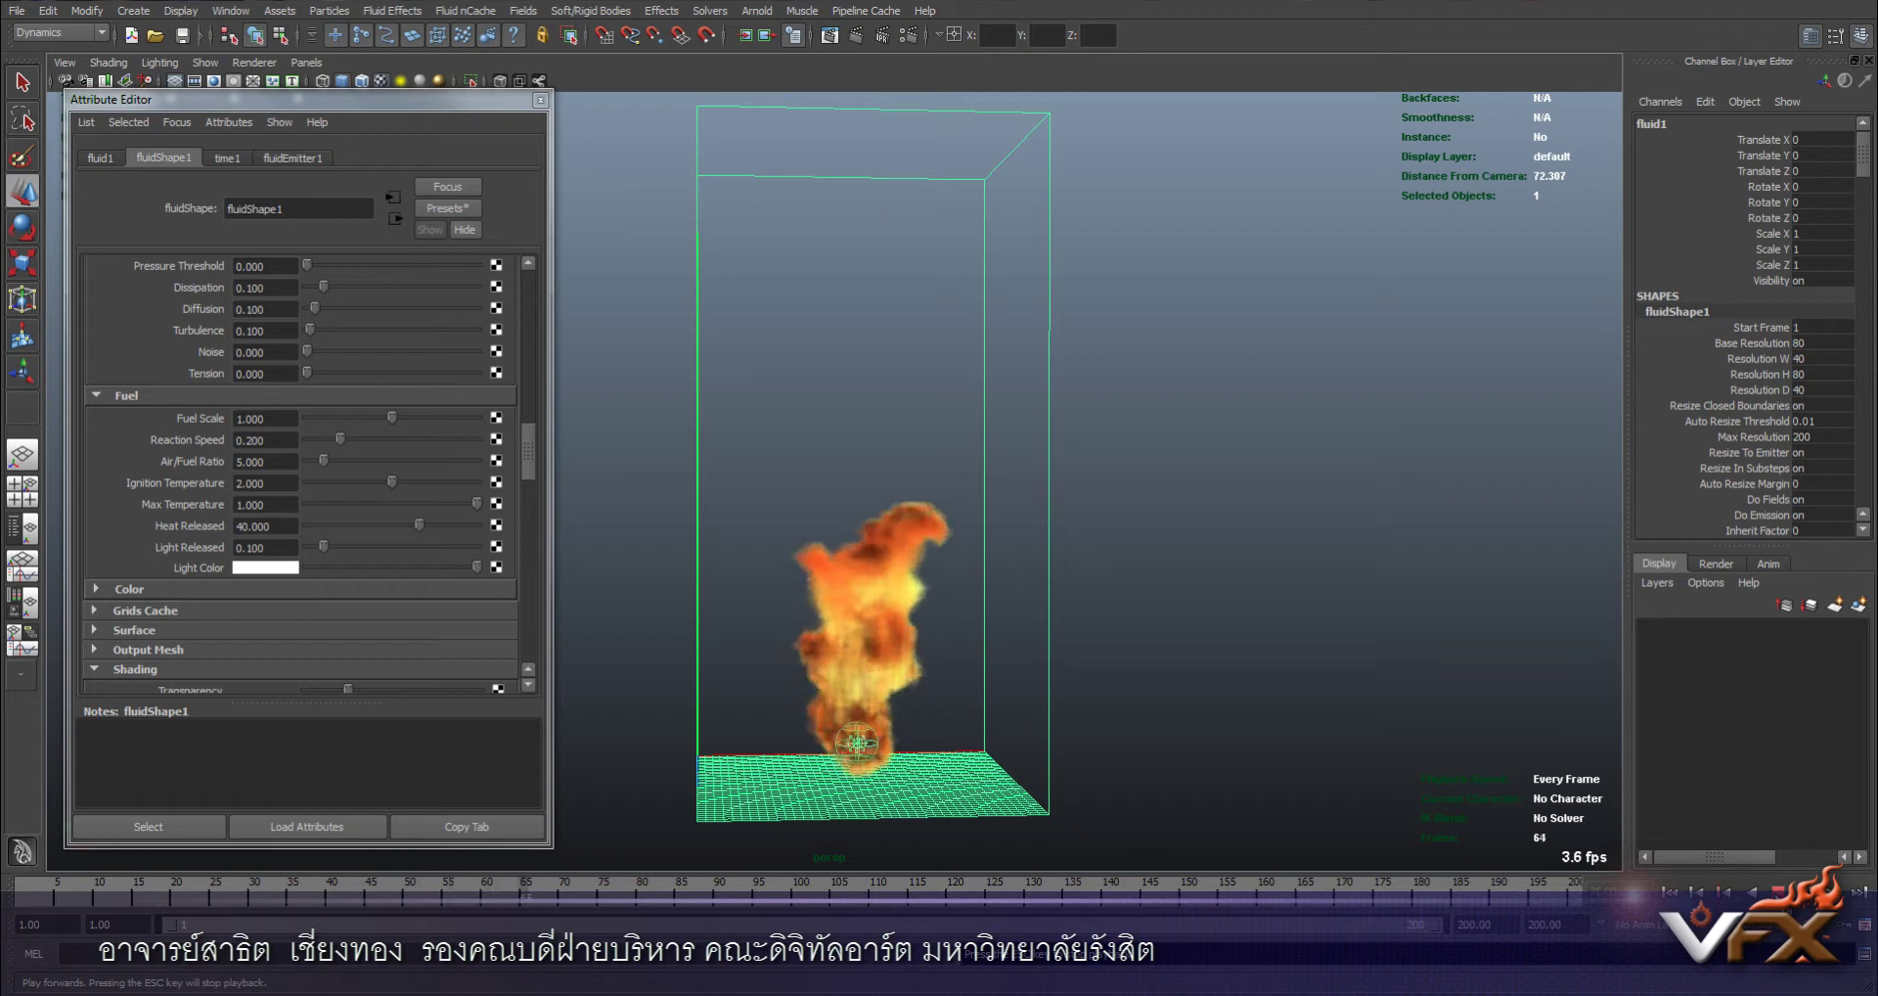
{"action": "key", "text": "w"}
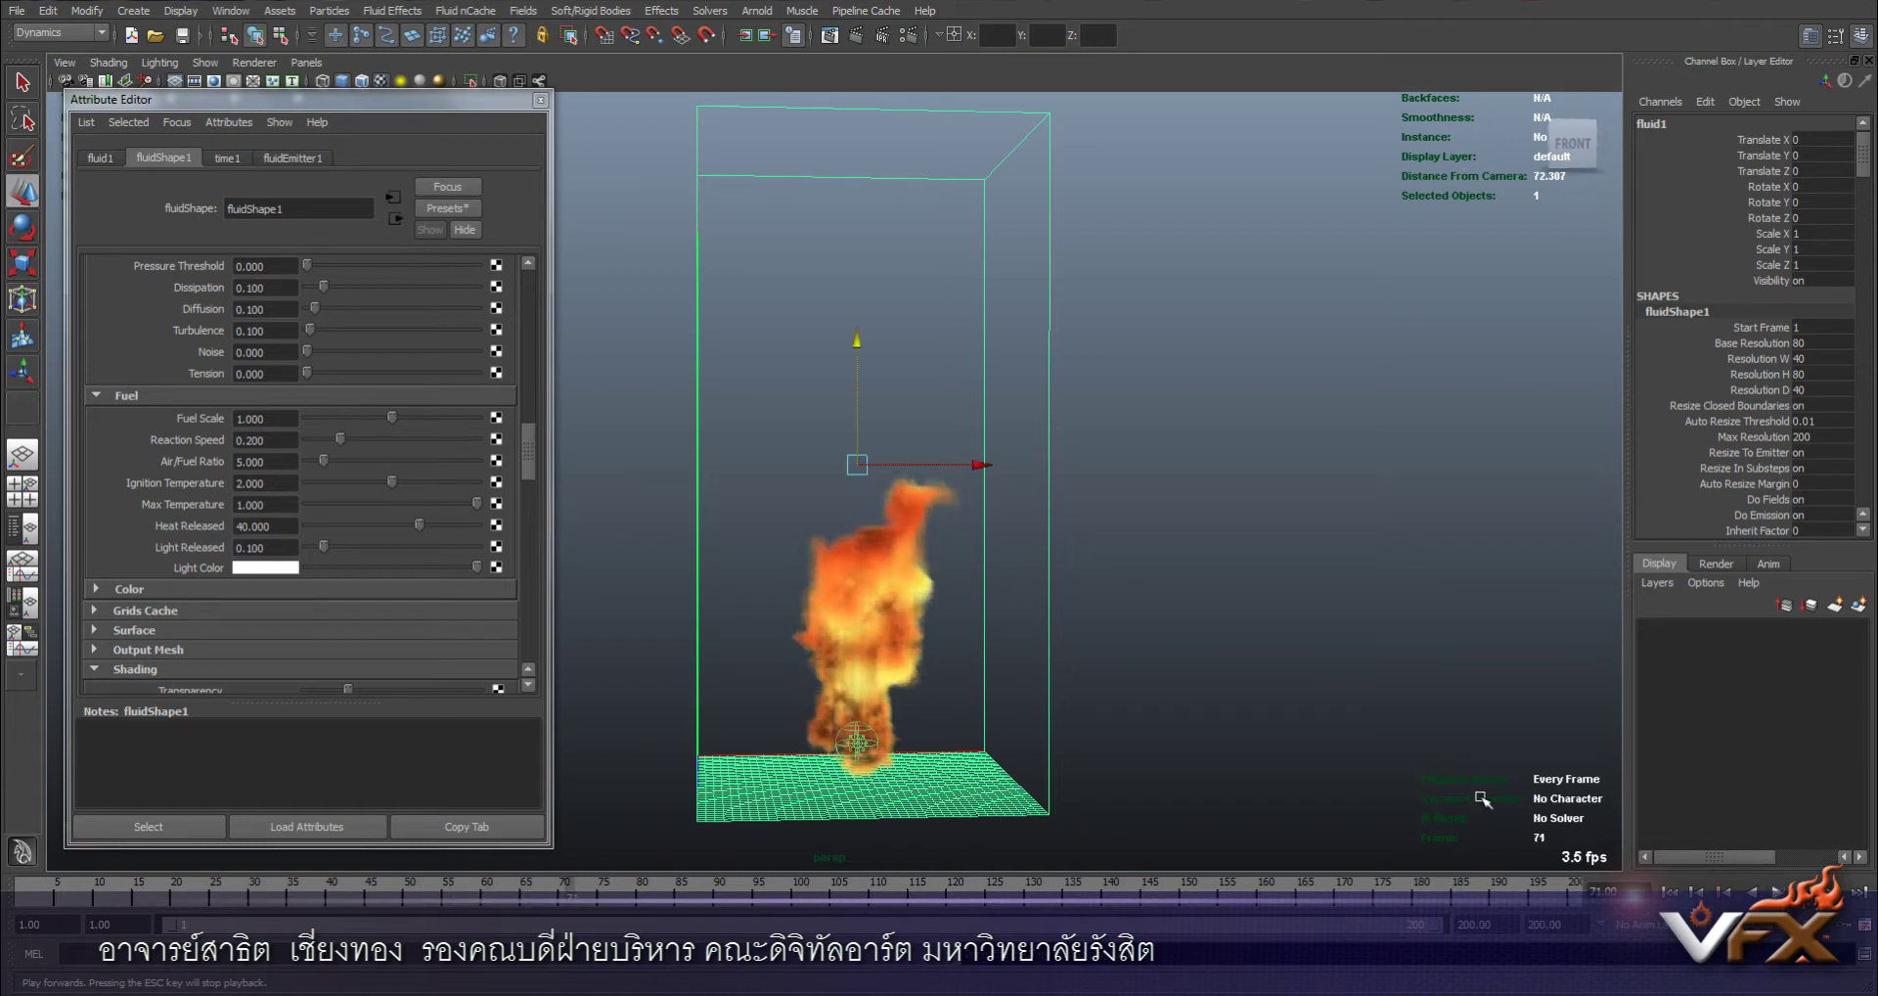
{"action": "left_click_drag", "start_coordinate": [430, 106], "coordinate": [597, 105]}
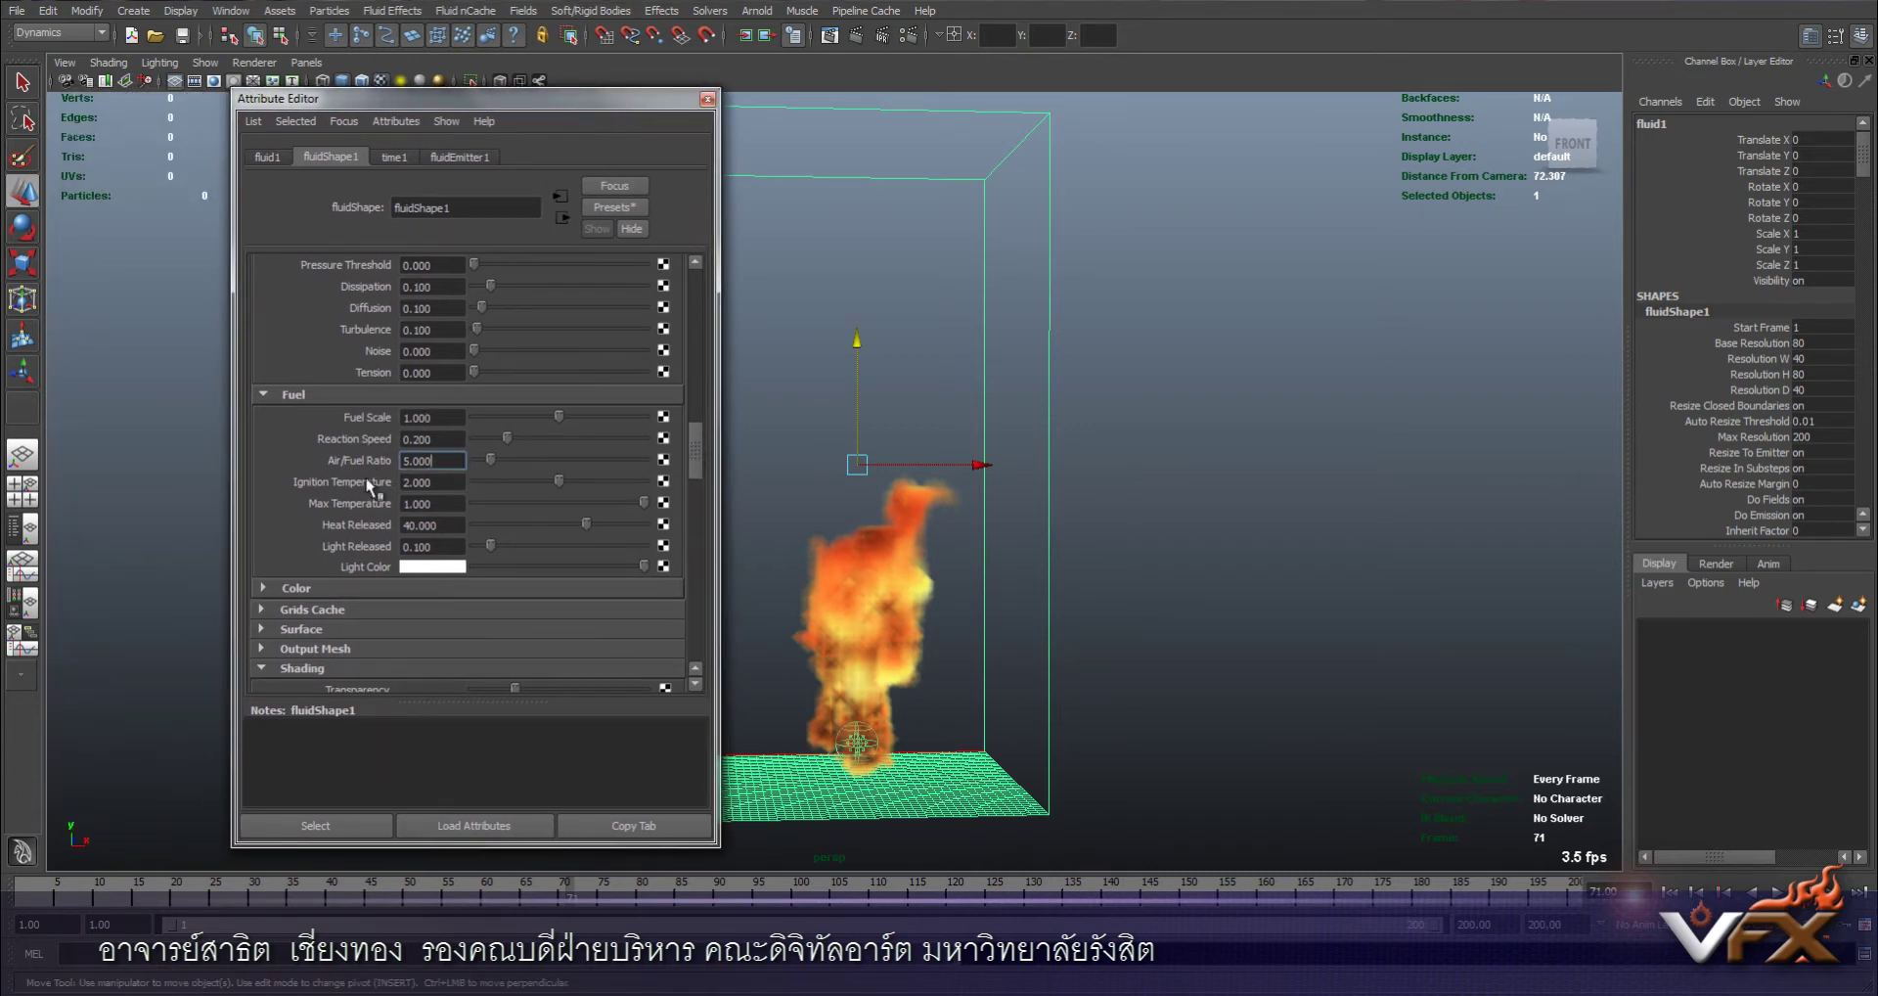
{"action": "left_click", "coordinate": [443, 523]}
{"action": "left_click", "coordinate": [445, 480]}
{"action": "left_click", "coordinate": [446, 459]}
{"action": "left_click", "coordinate": [443, 439]}
{"action": "left_click", "coordinate": [452, 421]}
{"action": "scroll", "coordinate": [495, 536], "scroll_direction": "up", "scroll_amount": 2}
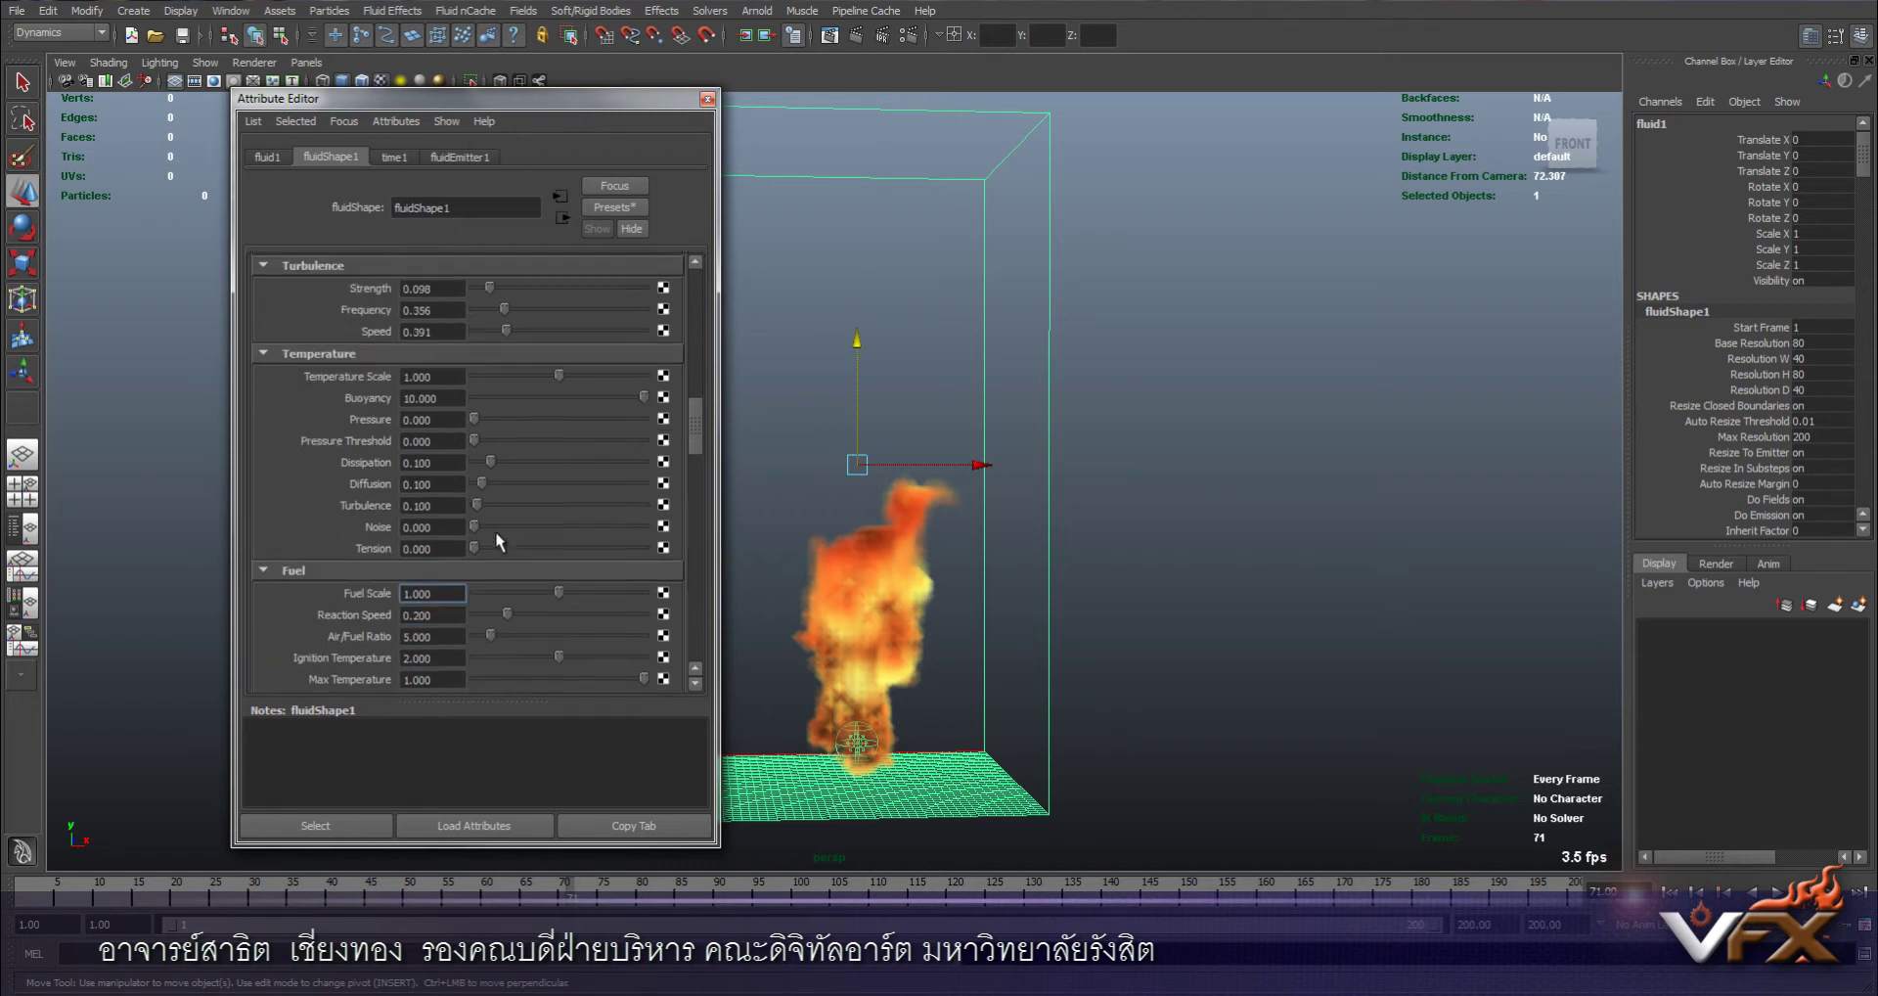
{"action": "scroll", "coordinate": [495, 536], "scroll_direction": "up", "scroll_amount": 2}
{"action": "double_click", "coordinate": [444, 458]}
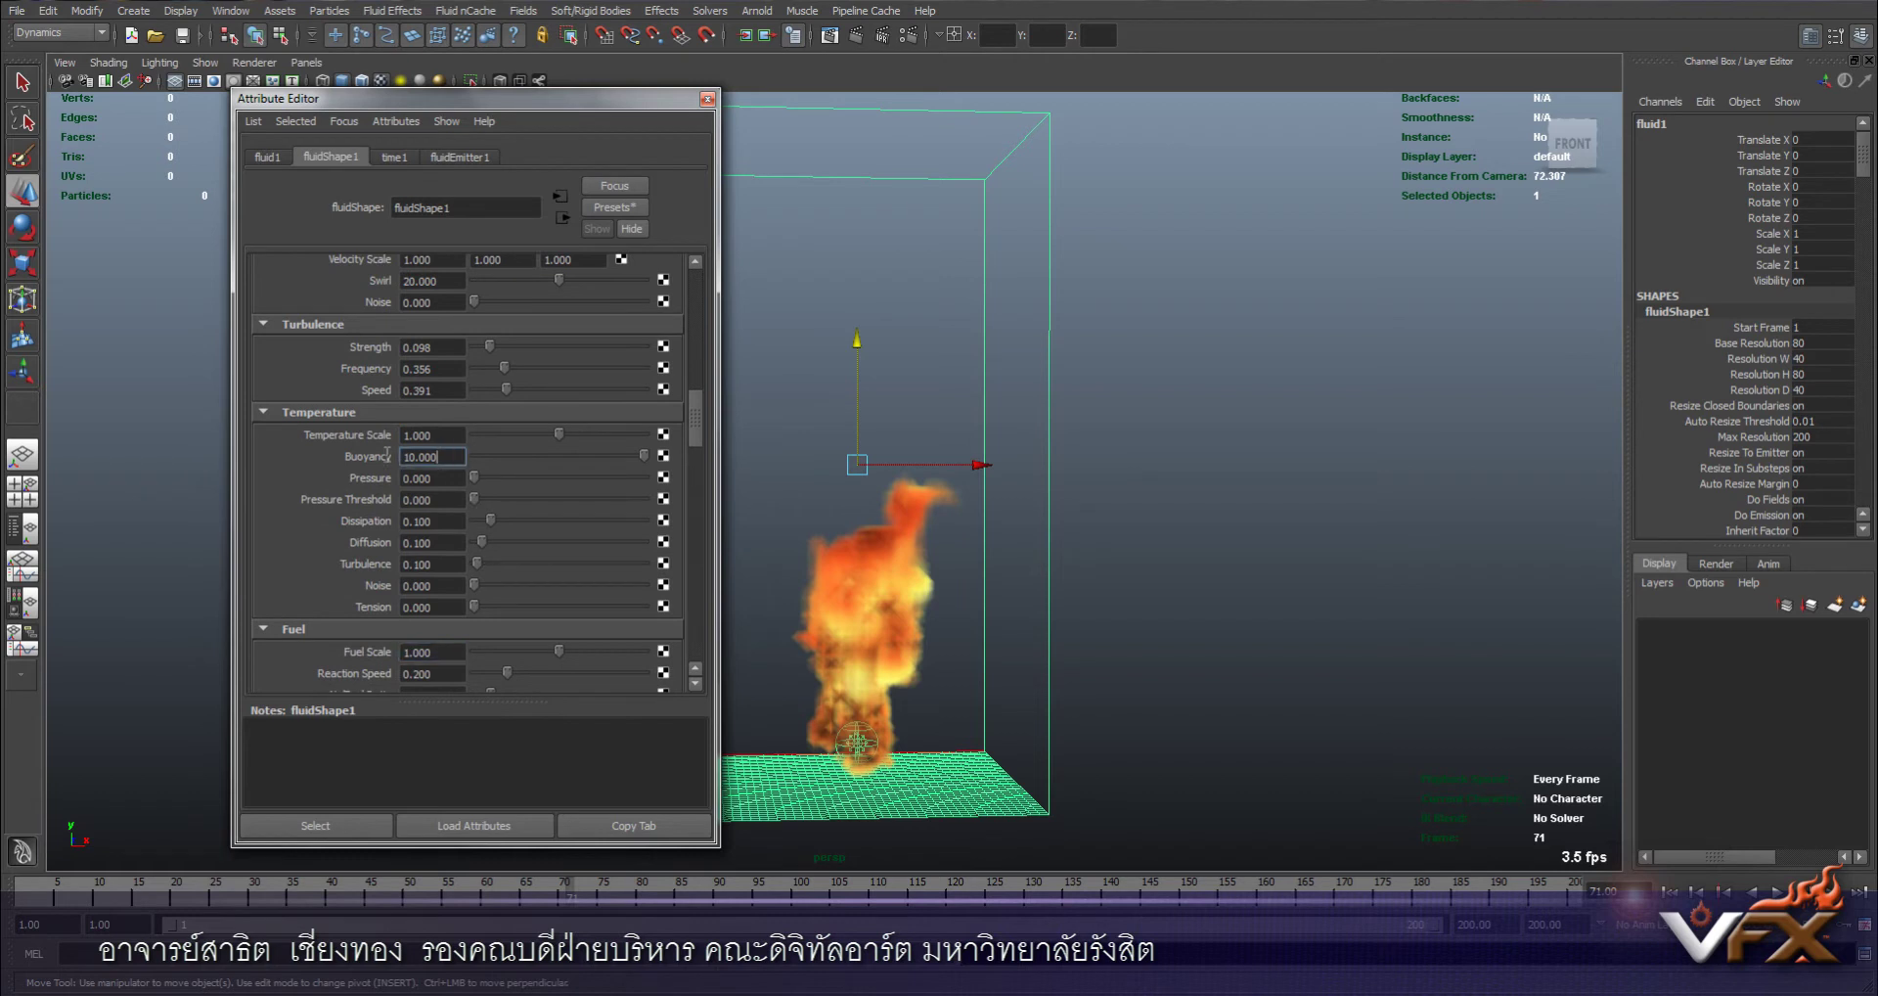
{"action": "scroll", "coordinate": [491, 479], "scroll_direction": "up", "scroll_amount": 3}
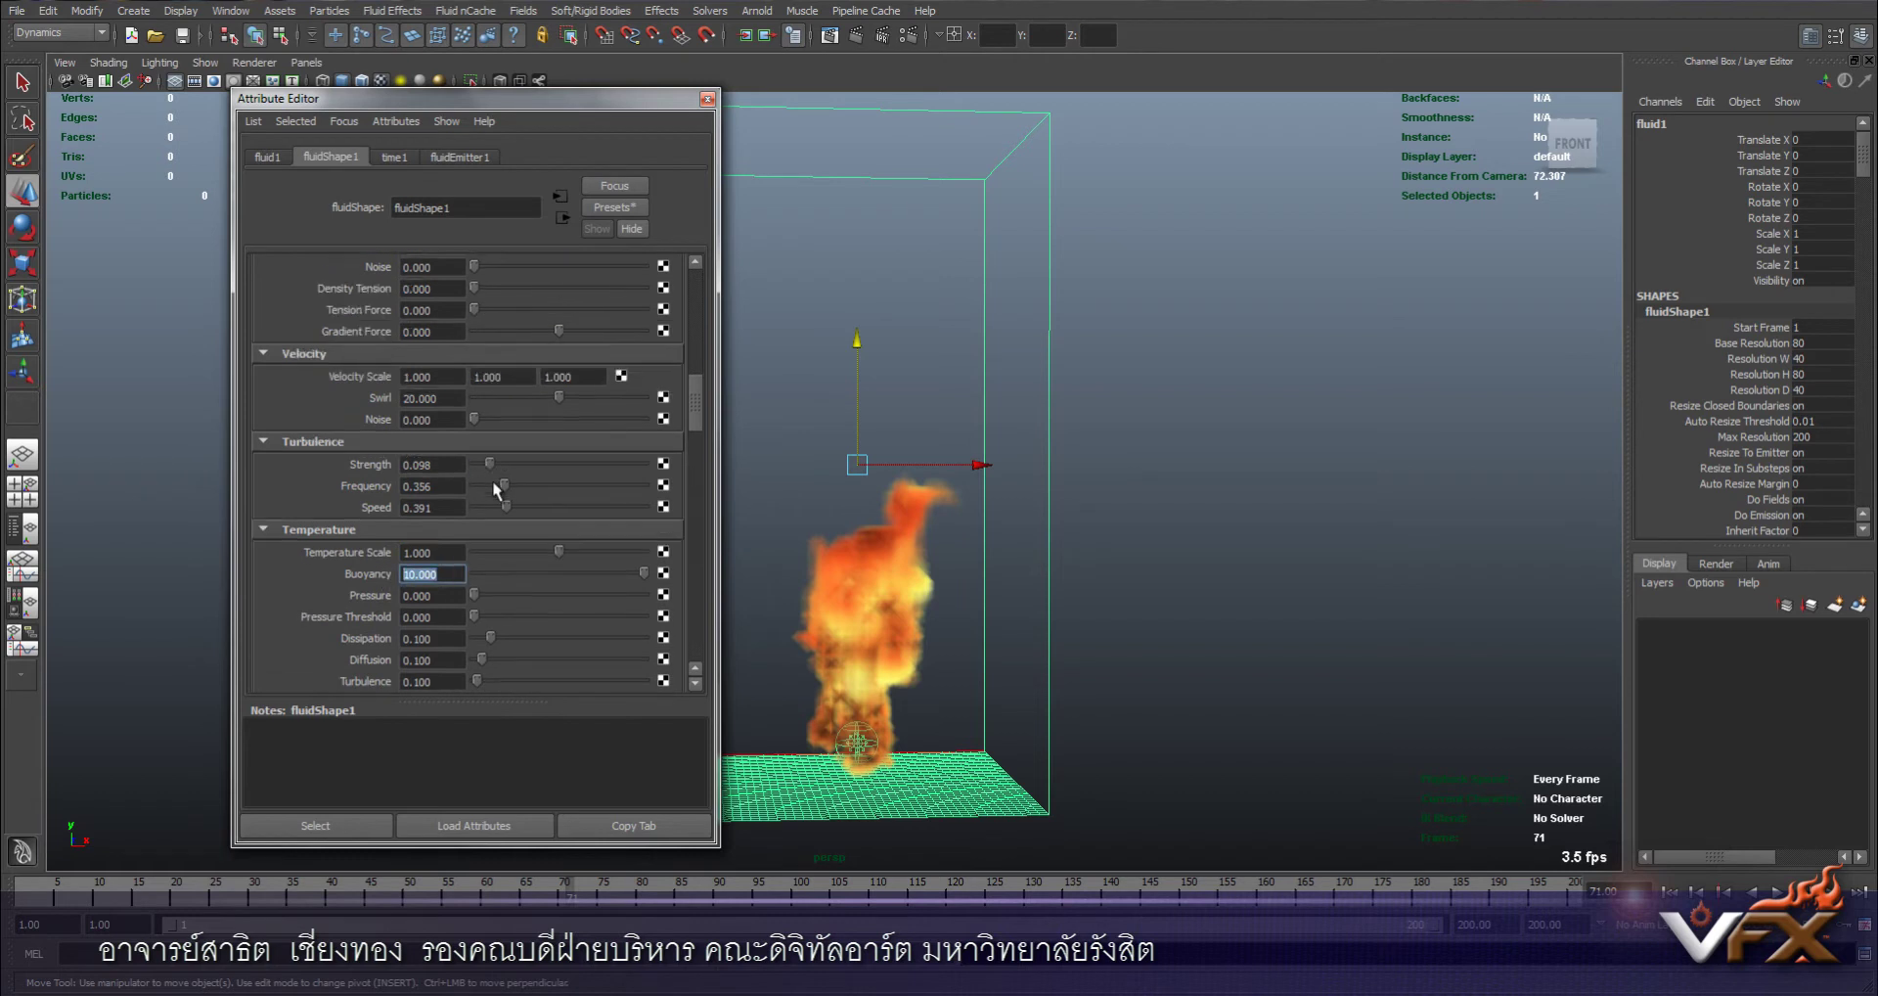
{"action": "scroll", "coordinate": [484, 519], "scroll_direction": "up", "scroll_amount": 1}
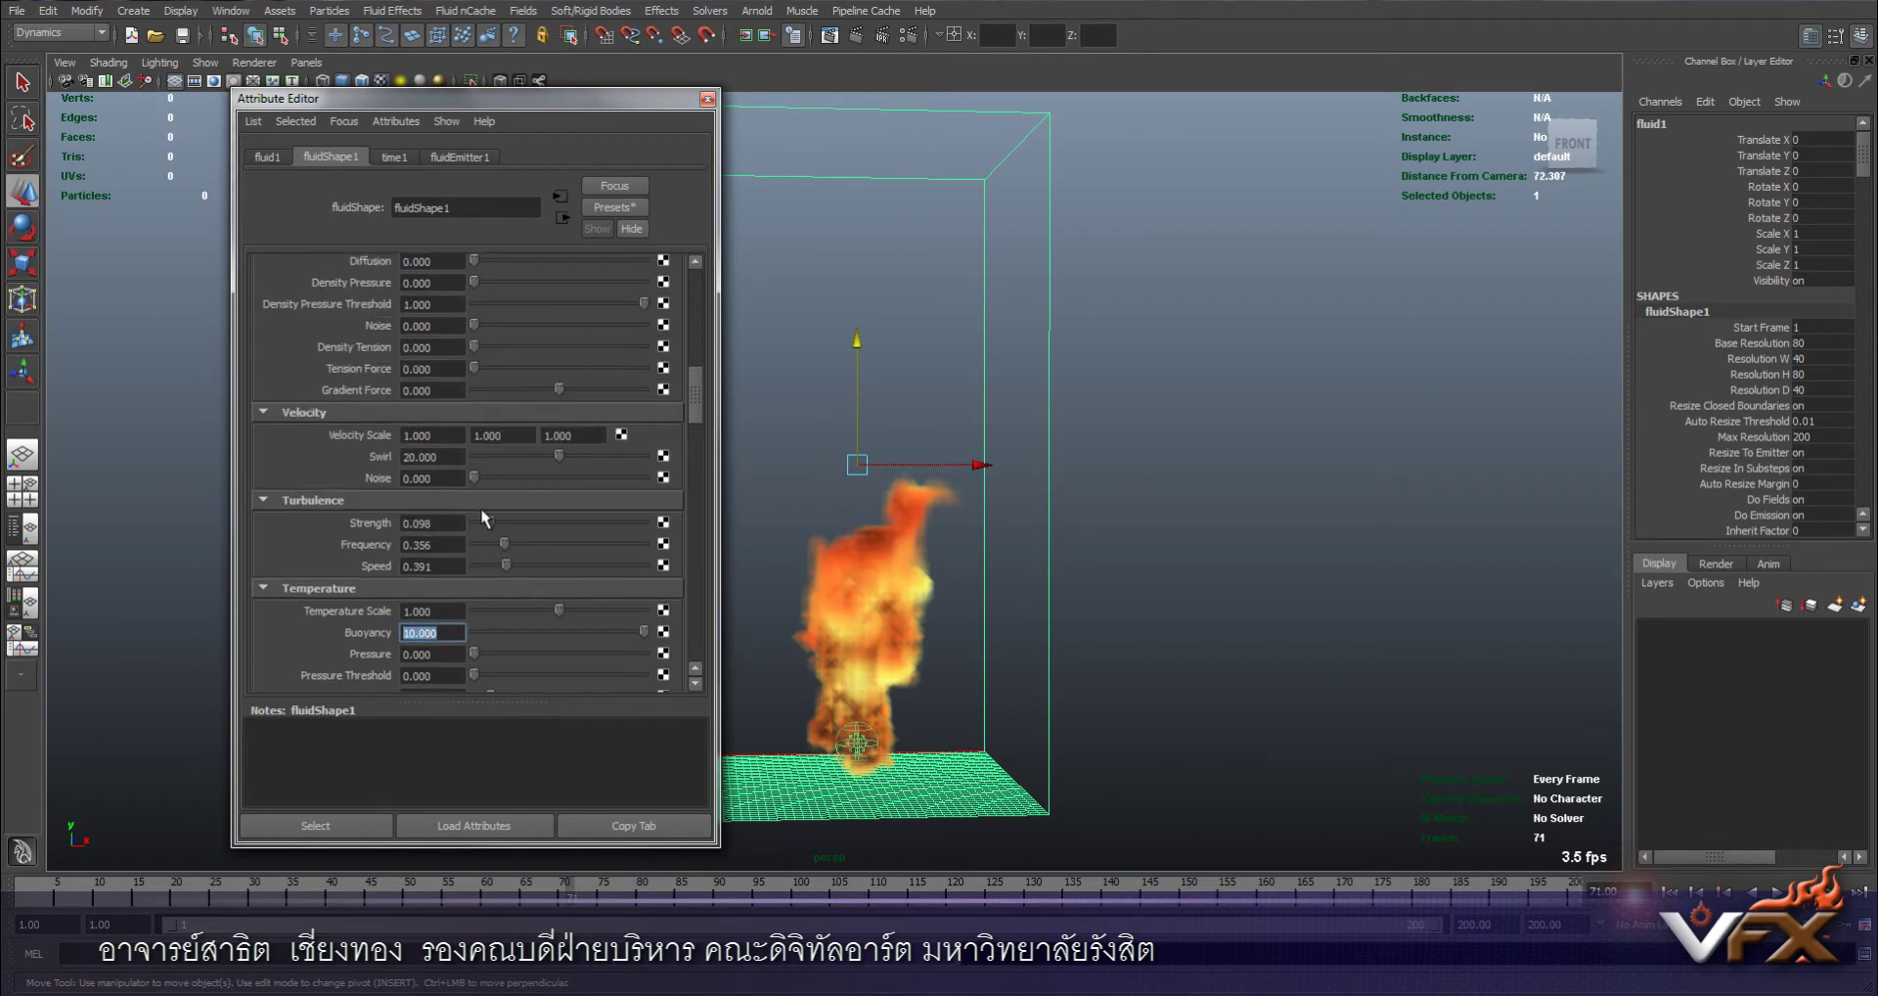
{"action": "left_click", "coordinate": [449, 457]}
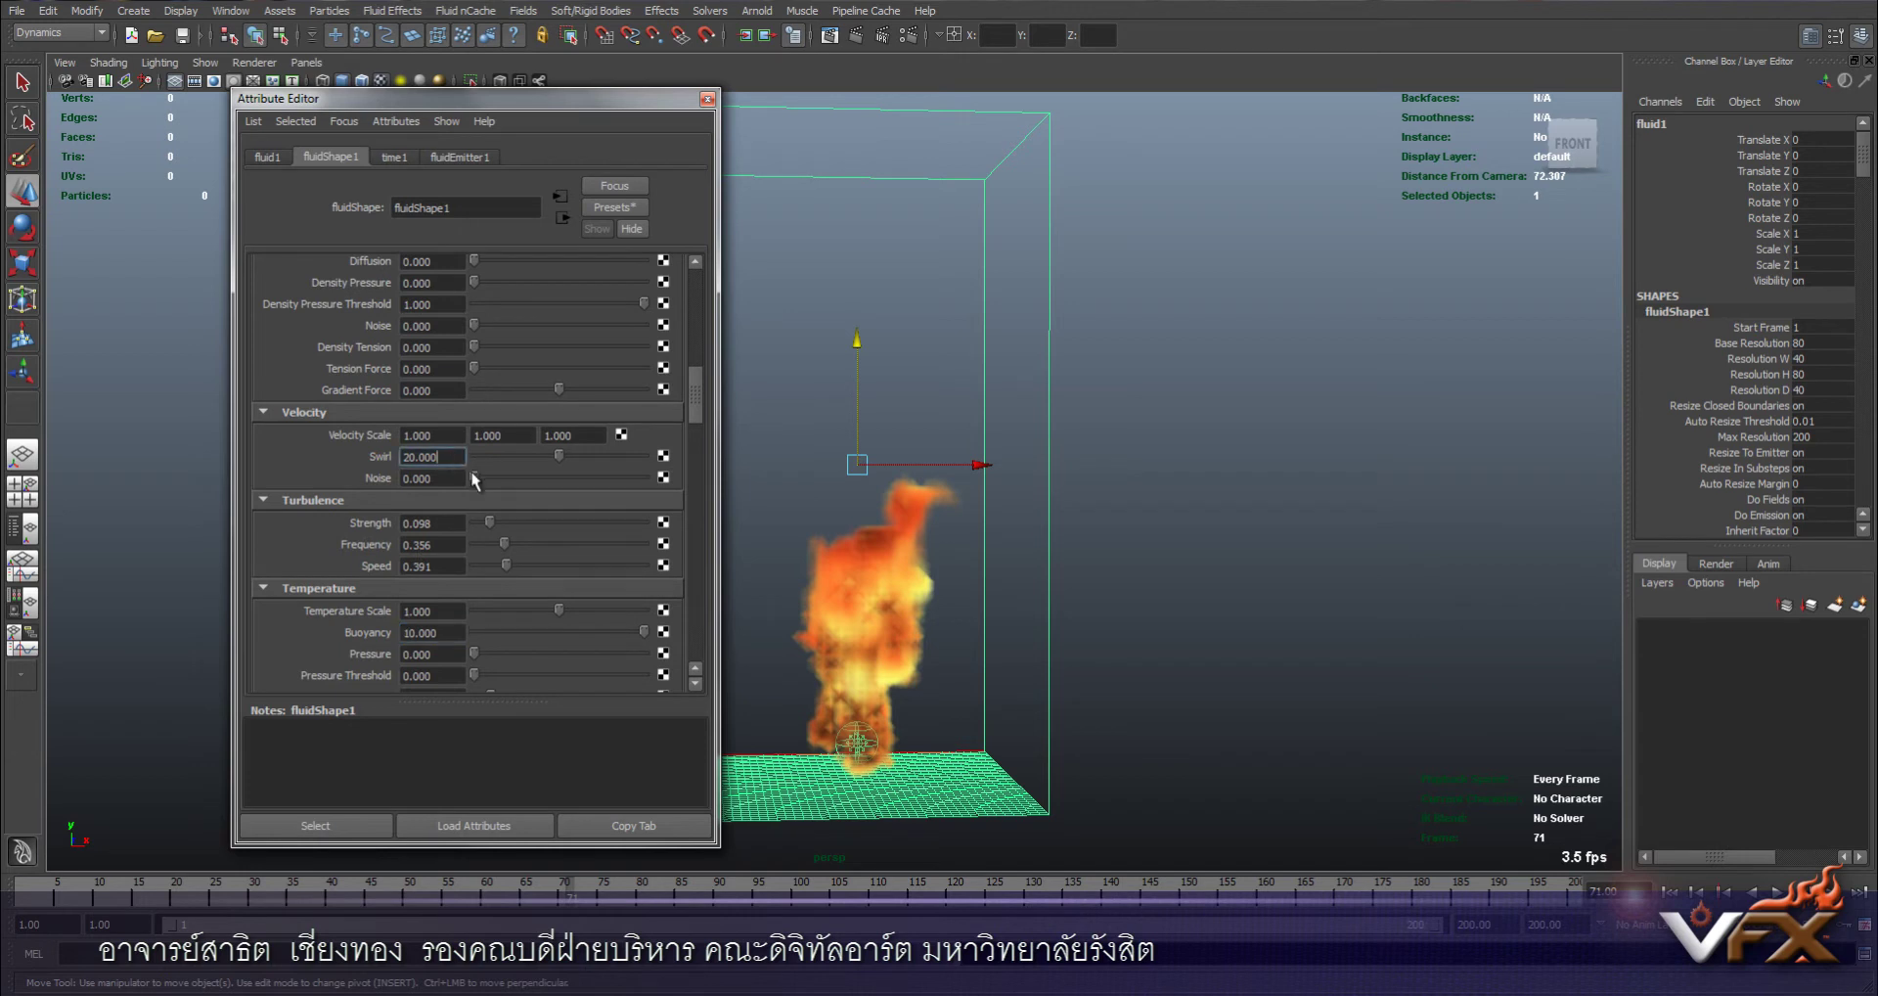
{"action": "scroll", "coordinate": [474, 480], "scroll_direction": "up", "scroll_amount": 1}
{"action": "scroll", "coordinate": [474, 479], "scroll_direction": "up", "scroll_amount": 3}
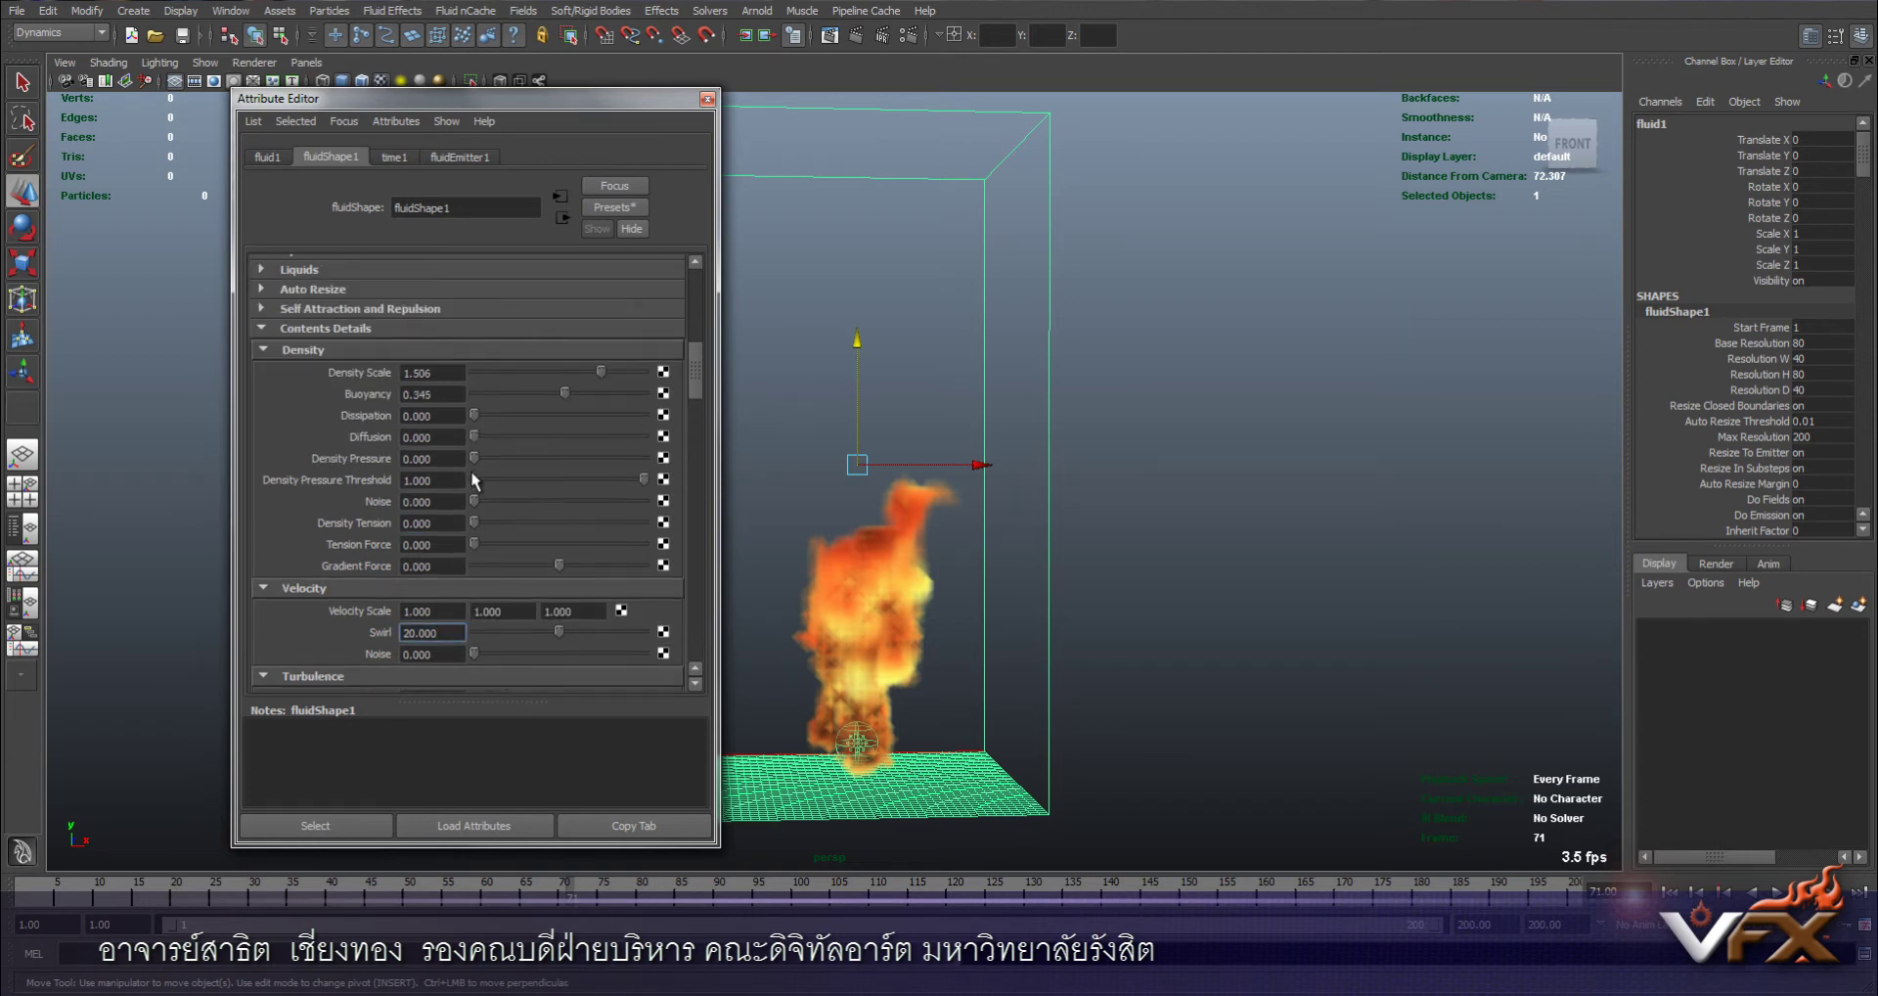
{"action": "left_click", "coordinate": [442, 395]}
{"action": "scroll", "coordinate": [436, 414], "scroll_direction": "up", "scroll_amount": 1}
{"action": "scroll", "coordinate": [454, 401], "scroll_direction": "up", "scroll_amount": 4}
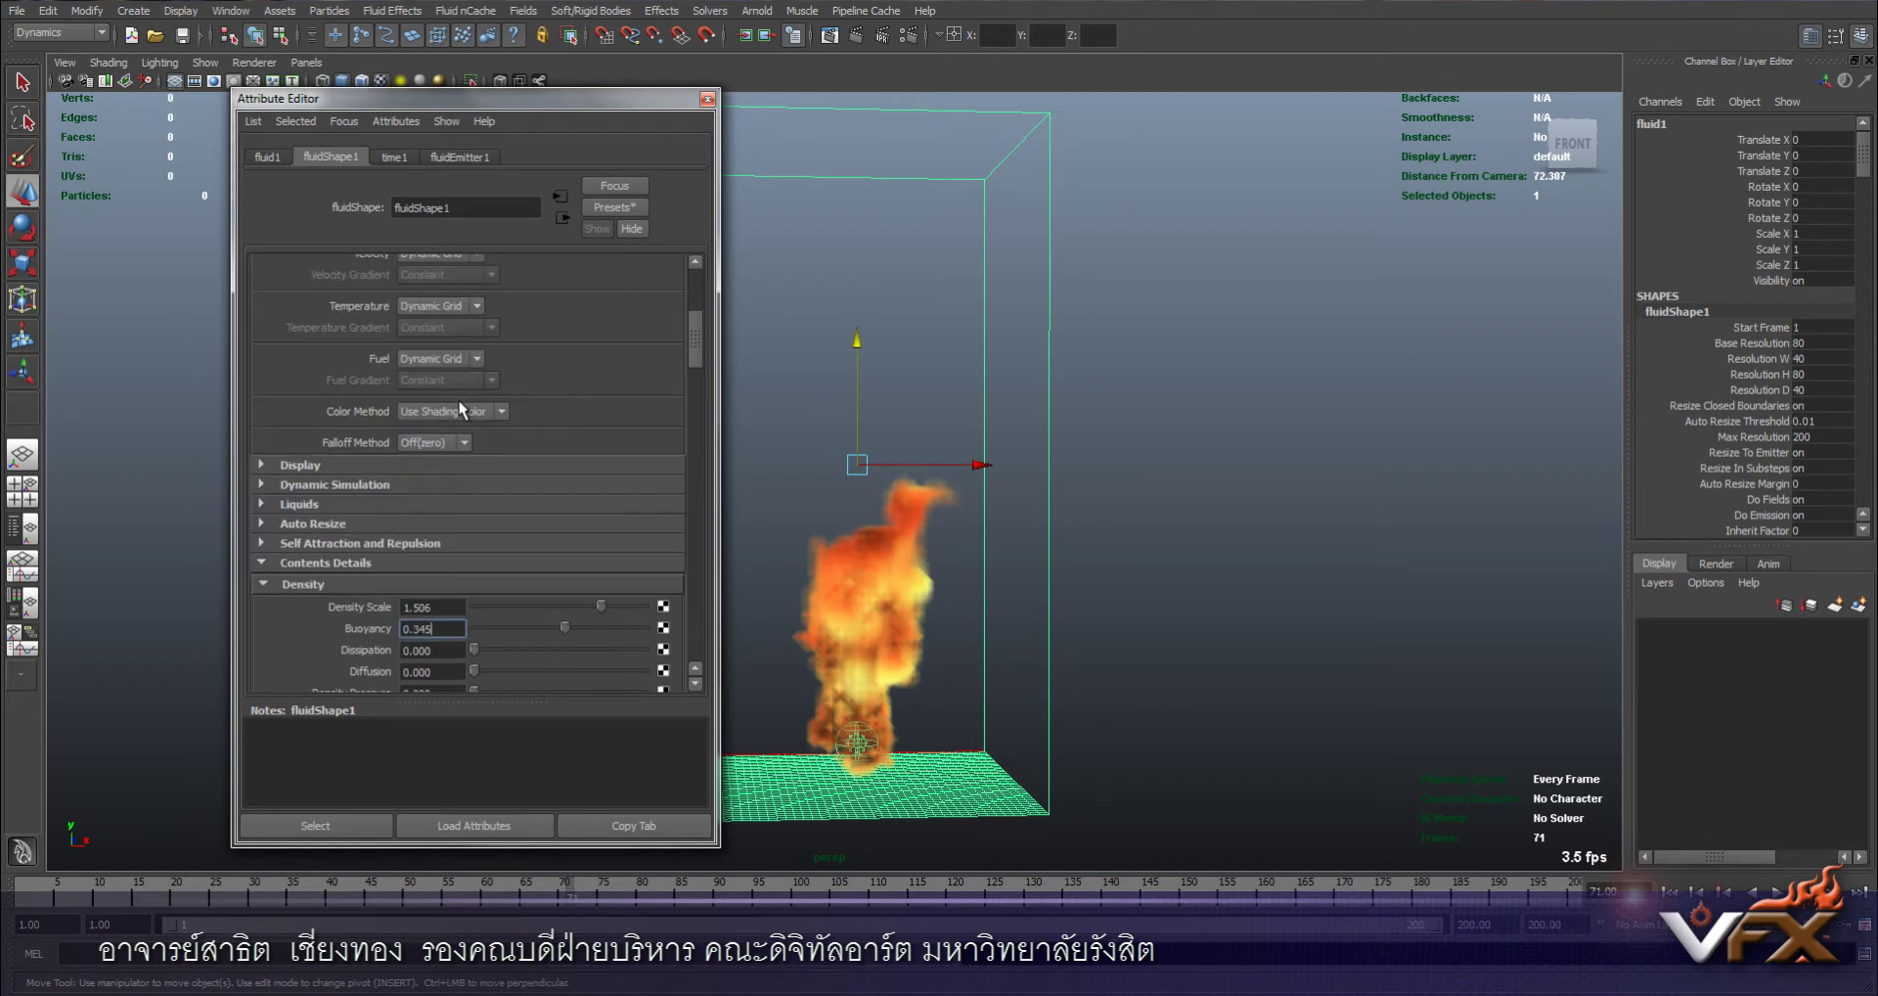
{"action": "scroll", "coordinate": [458, 399], "scroll_direction": "up", "scroll_amount": 3}
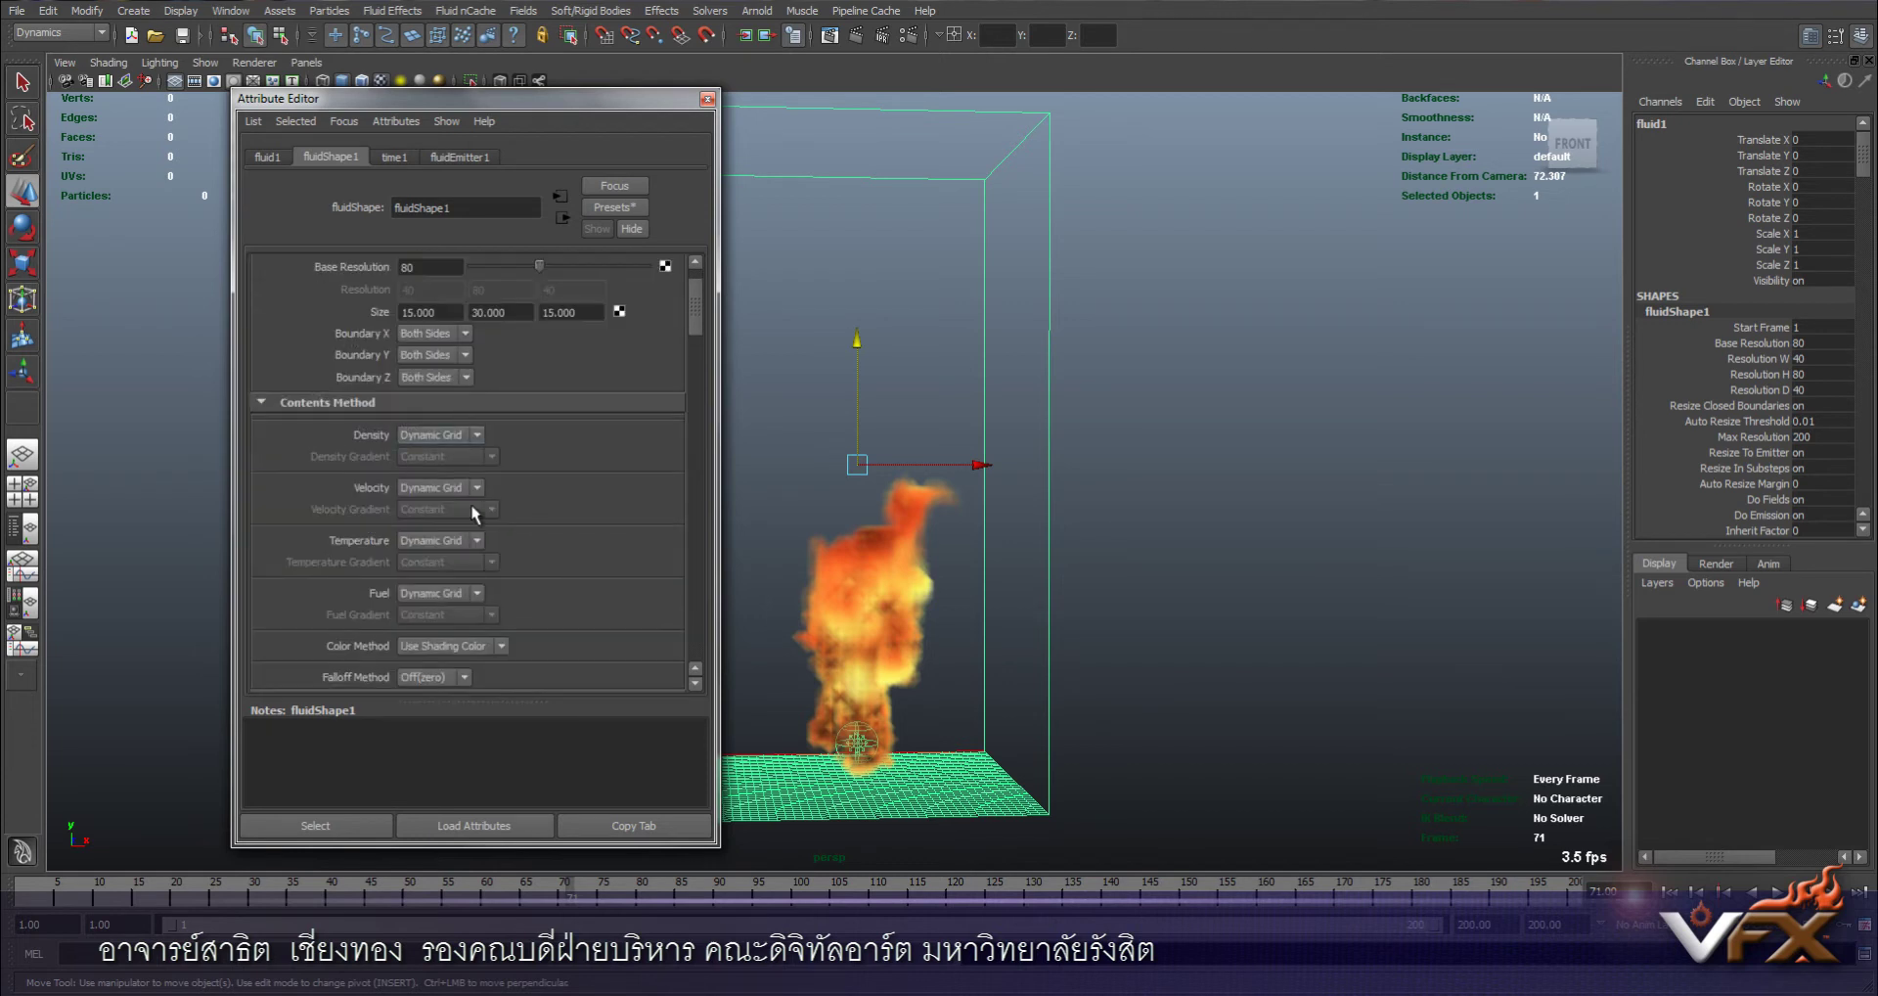
{"action": "left_click", "coordinate": [423, 599]}
{"action": "scroll", "coordinate": [435, 552], "scroll_direction": "up", "scroll_amount": 1}
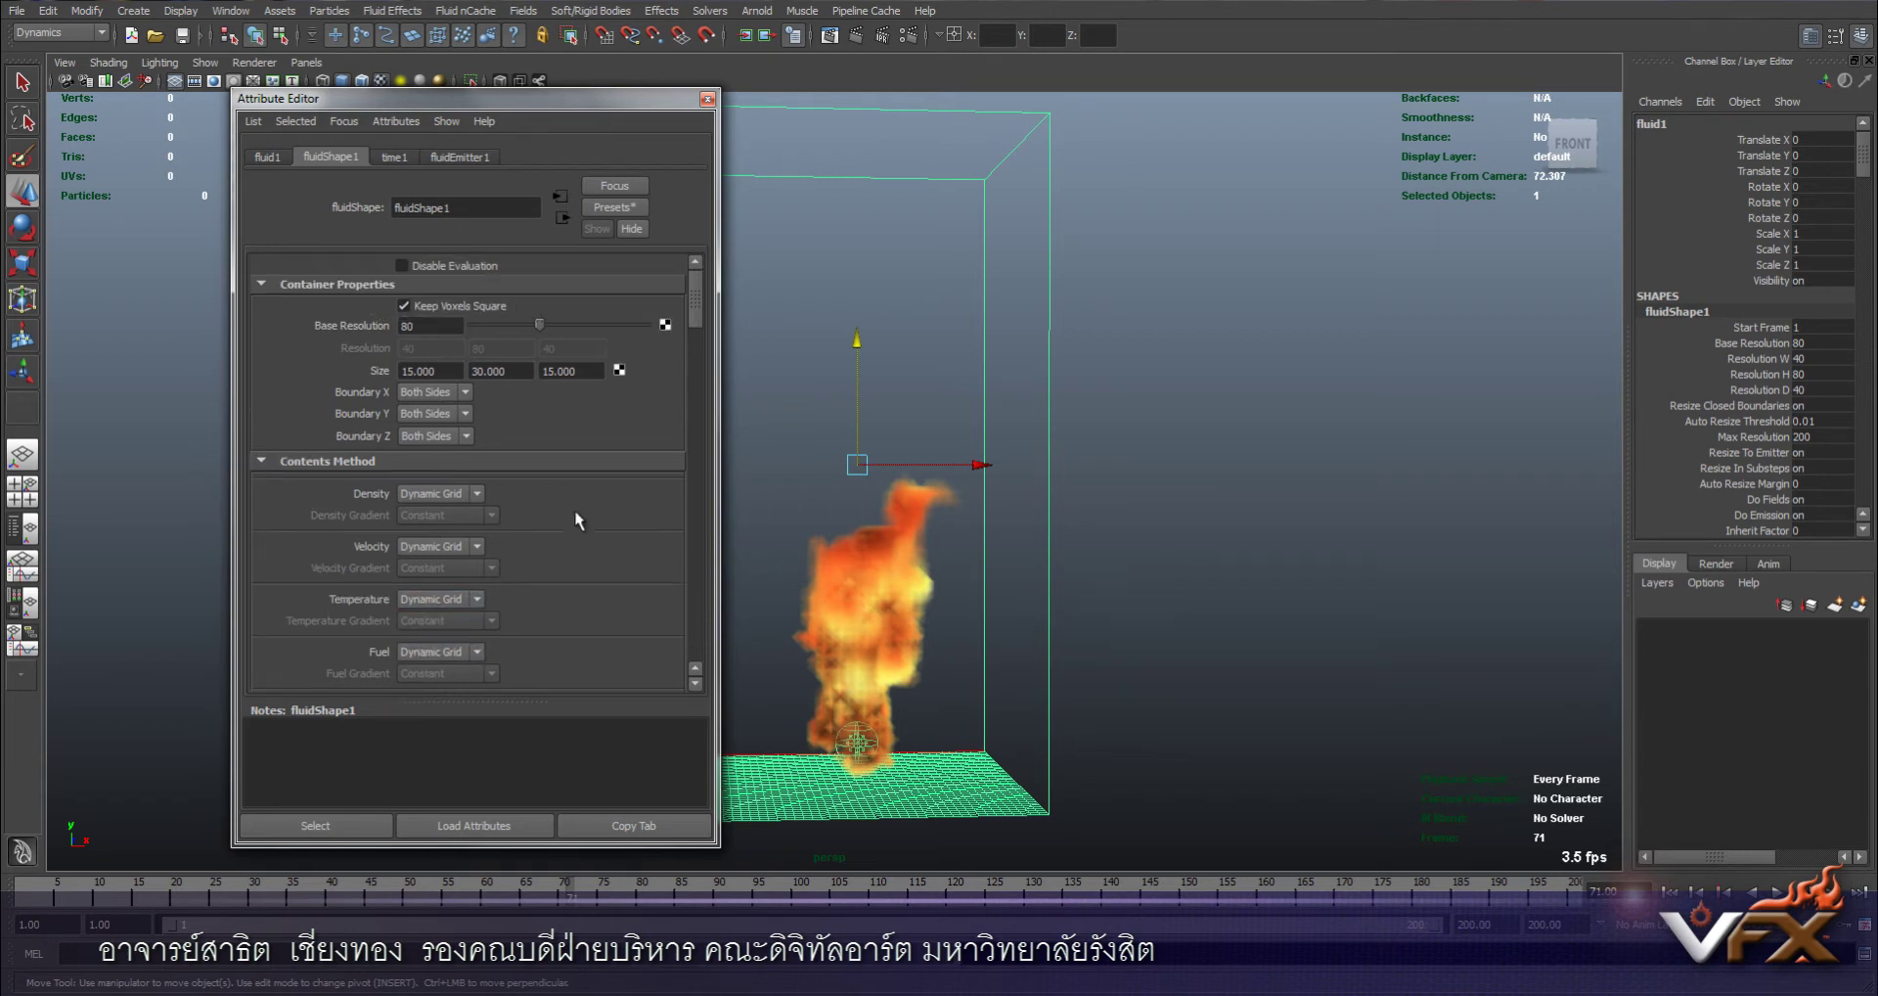
{"action": "left_click", "coordinate": [553, 371]}
{"action": "key", "text": "shift+Tab"}
{"action": "key", "text": "shift+Tab"}
{"action": "key", "text": "shift+Tab"}
{"action": "scroll", "coordinate": [550, 526], "scroll_direction": "down", "scroll_amount": 3}
{"action": "scroll", "coordinate": [550, 527], "scroll_direction": "down", "scroll_amount": 3}
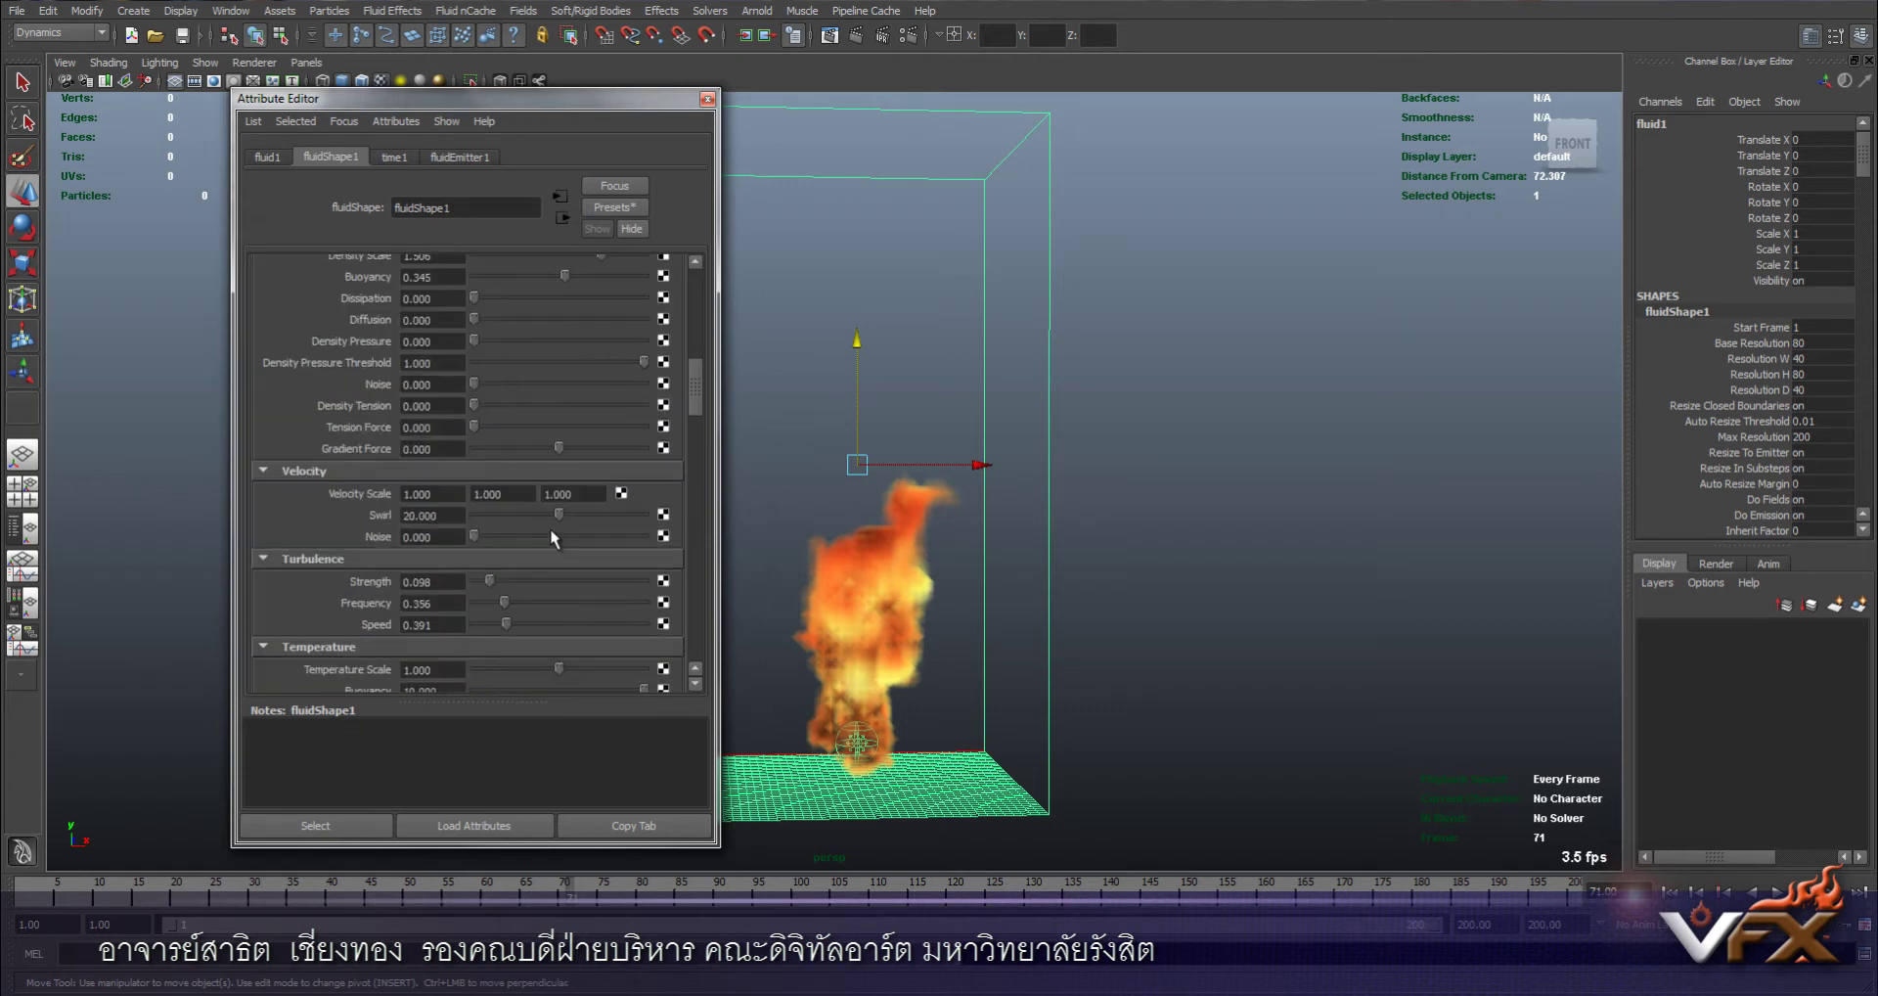
{"action": "scroll", "coordinate": [550, 528], "scroll_direction": "down", "scroll_amount": 4}
{"action": "scroll", "coordinate": [550, 528], "scroll_direction": "down", "scroll_amount": 5}
{"action": "scroll", "coordinate": [549, 528], "scroll_direction": "down", "scroll_amount": 4}
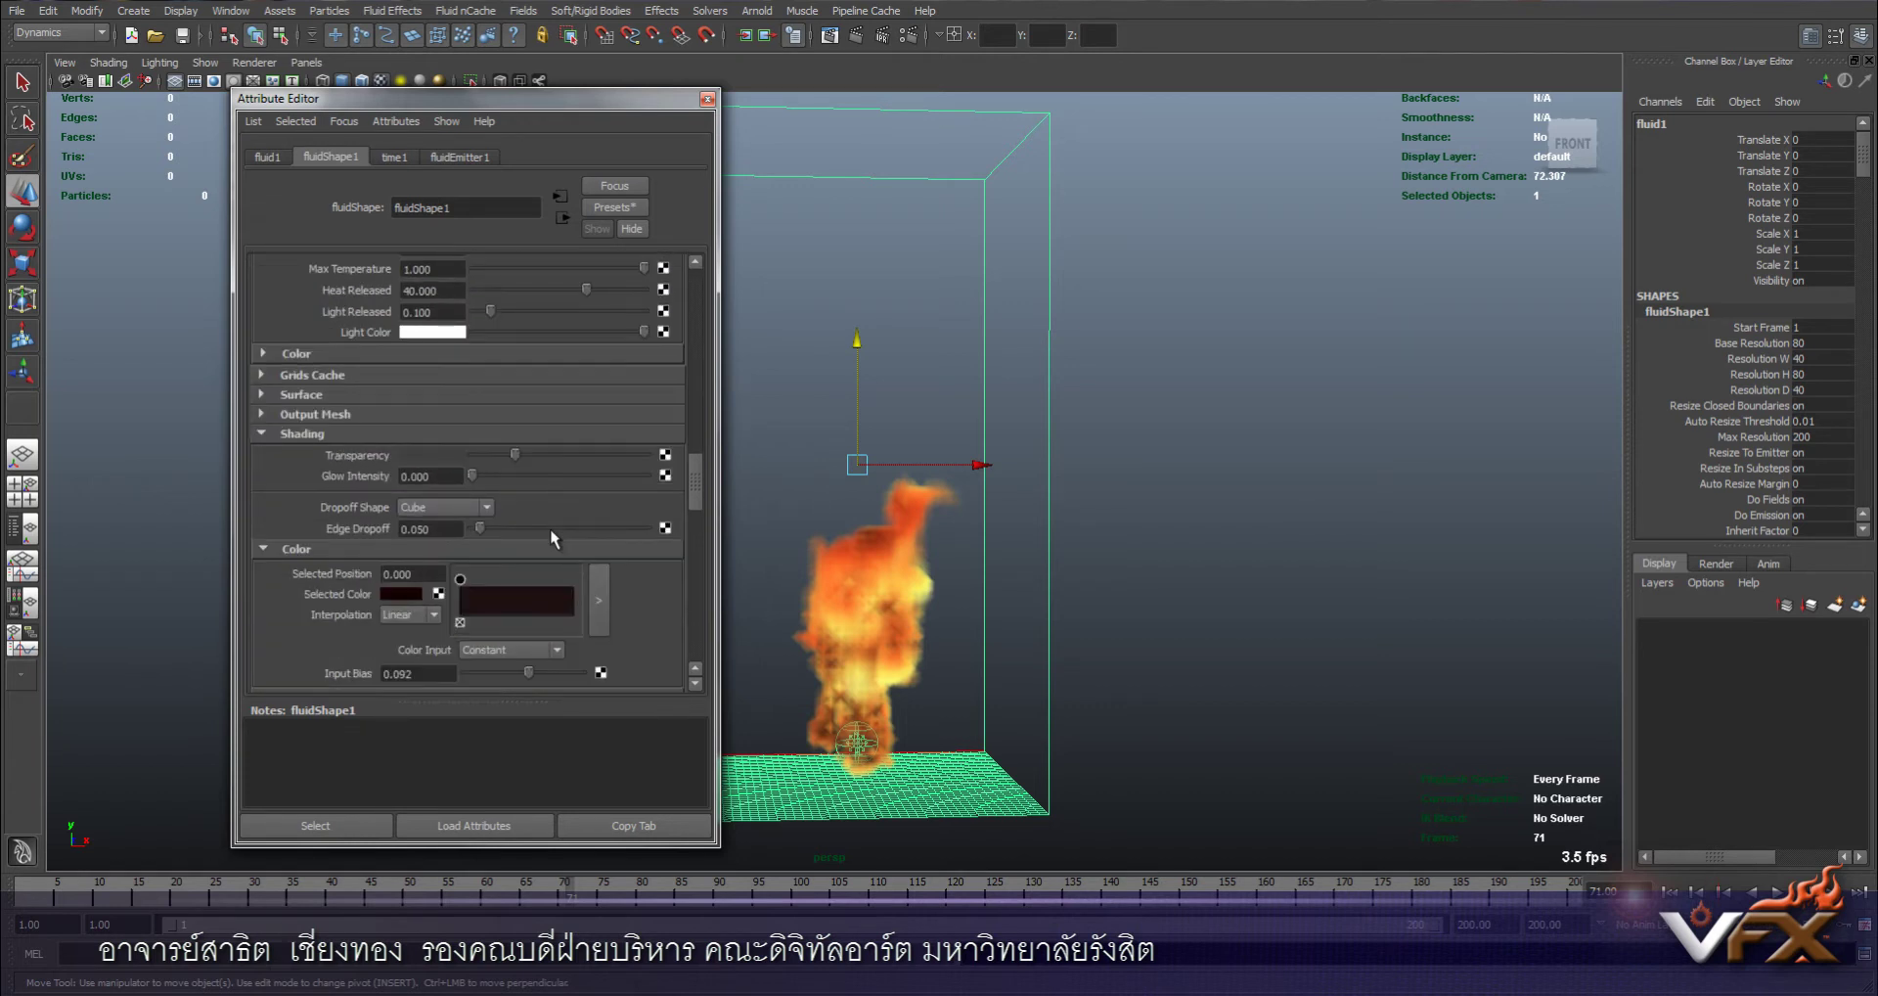
{"action": "scroll", "coordinate": [550, 528], "scroll_direction": "down", "scroll_amount": 1}
{"action": "scroll", "coordinate": [548, 538], "scroll_direction": "down", "scroll_amount": 2}
In fluidShape1's Shading attributes, keep Temperature as the opacity input
{"action": "scroll", "coordinate": [541, 553], "scroll_direction": "down", "scroll_amount": 2}
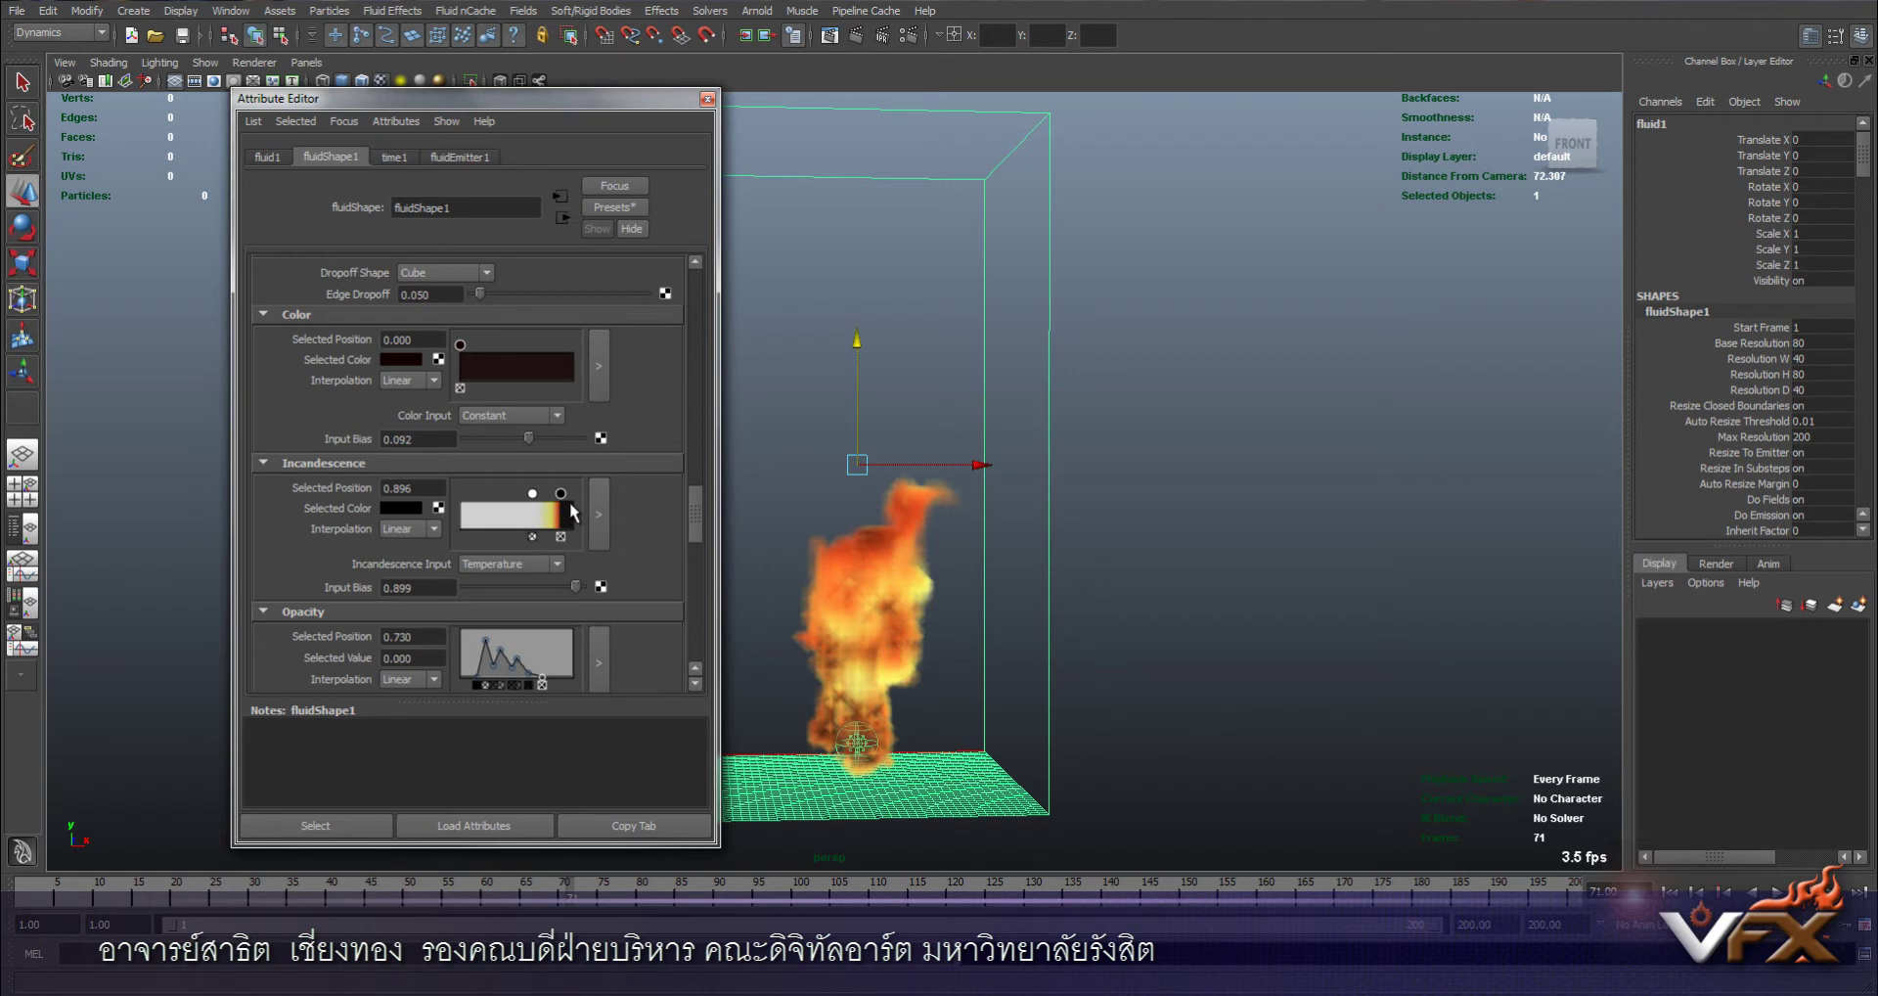
{"action": "scroll", "coordinate": [579, 559], "scroll_direction": "down", "scroll_amount": 3}
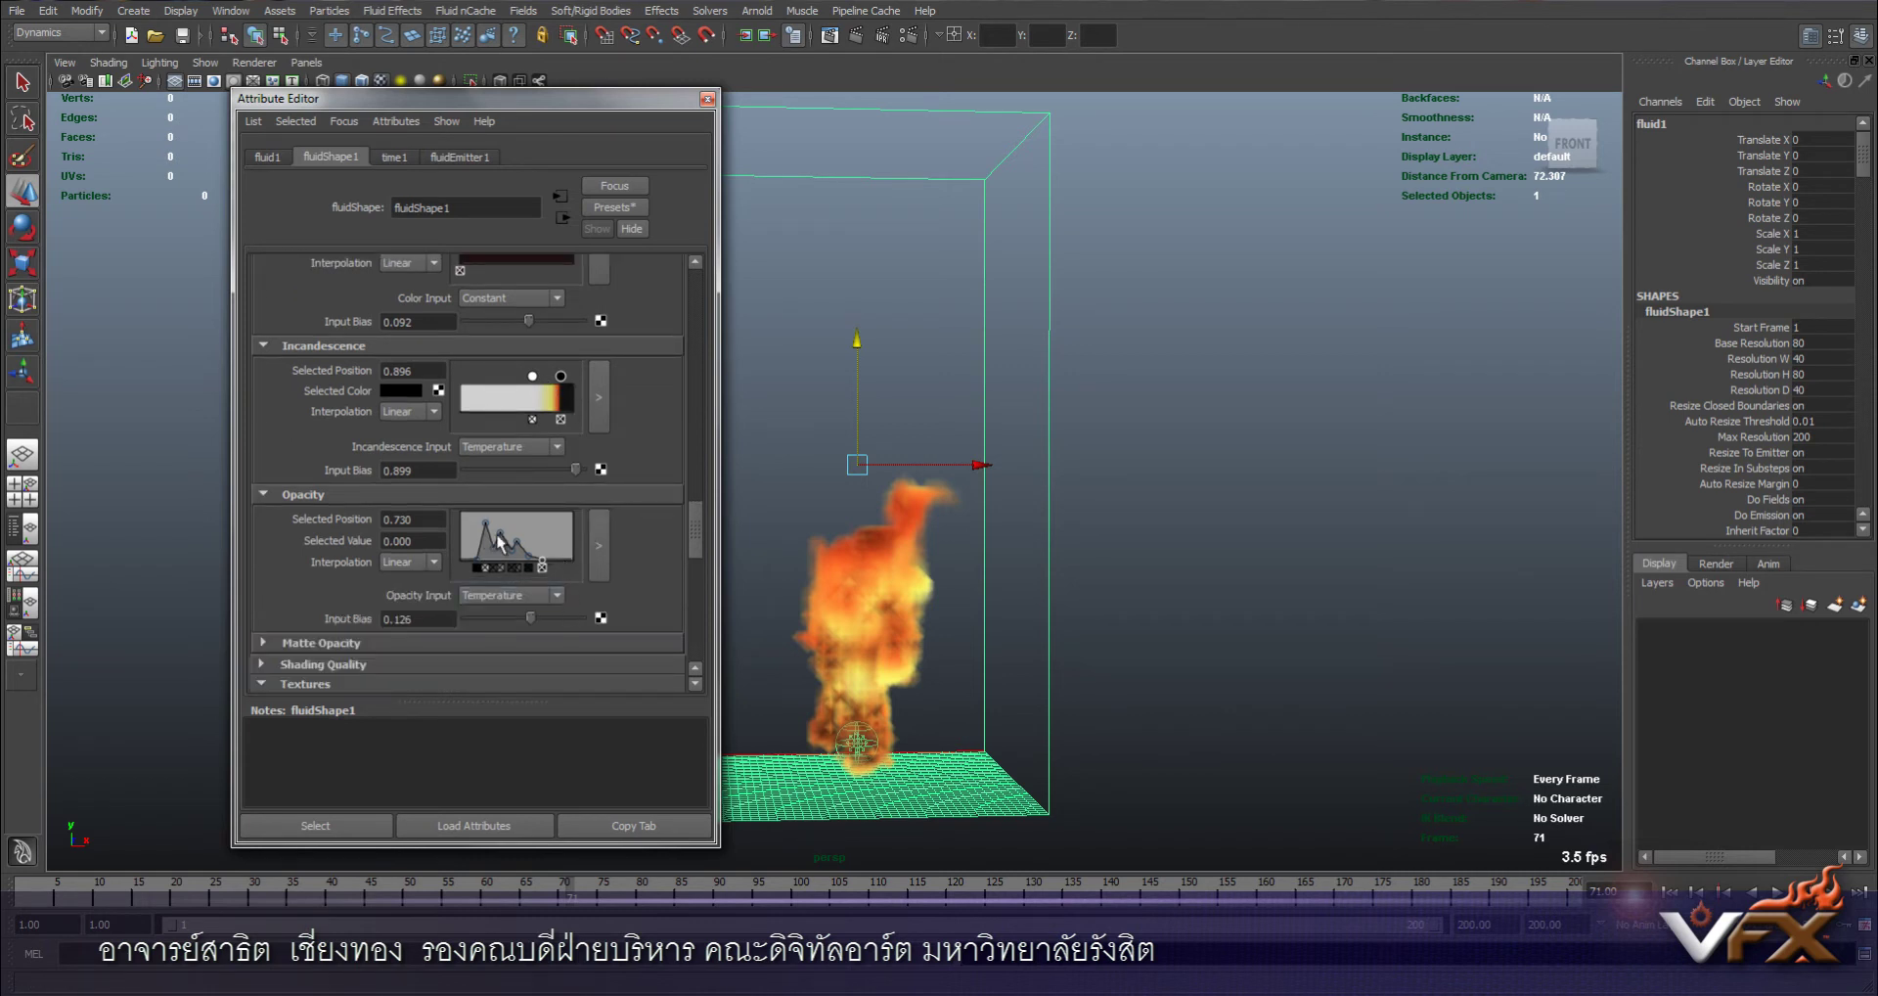
{"action": "left_click", "coordinate": [524, 592]}
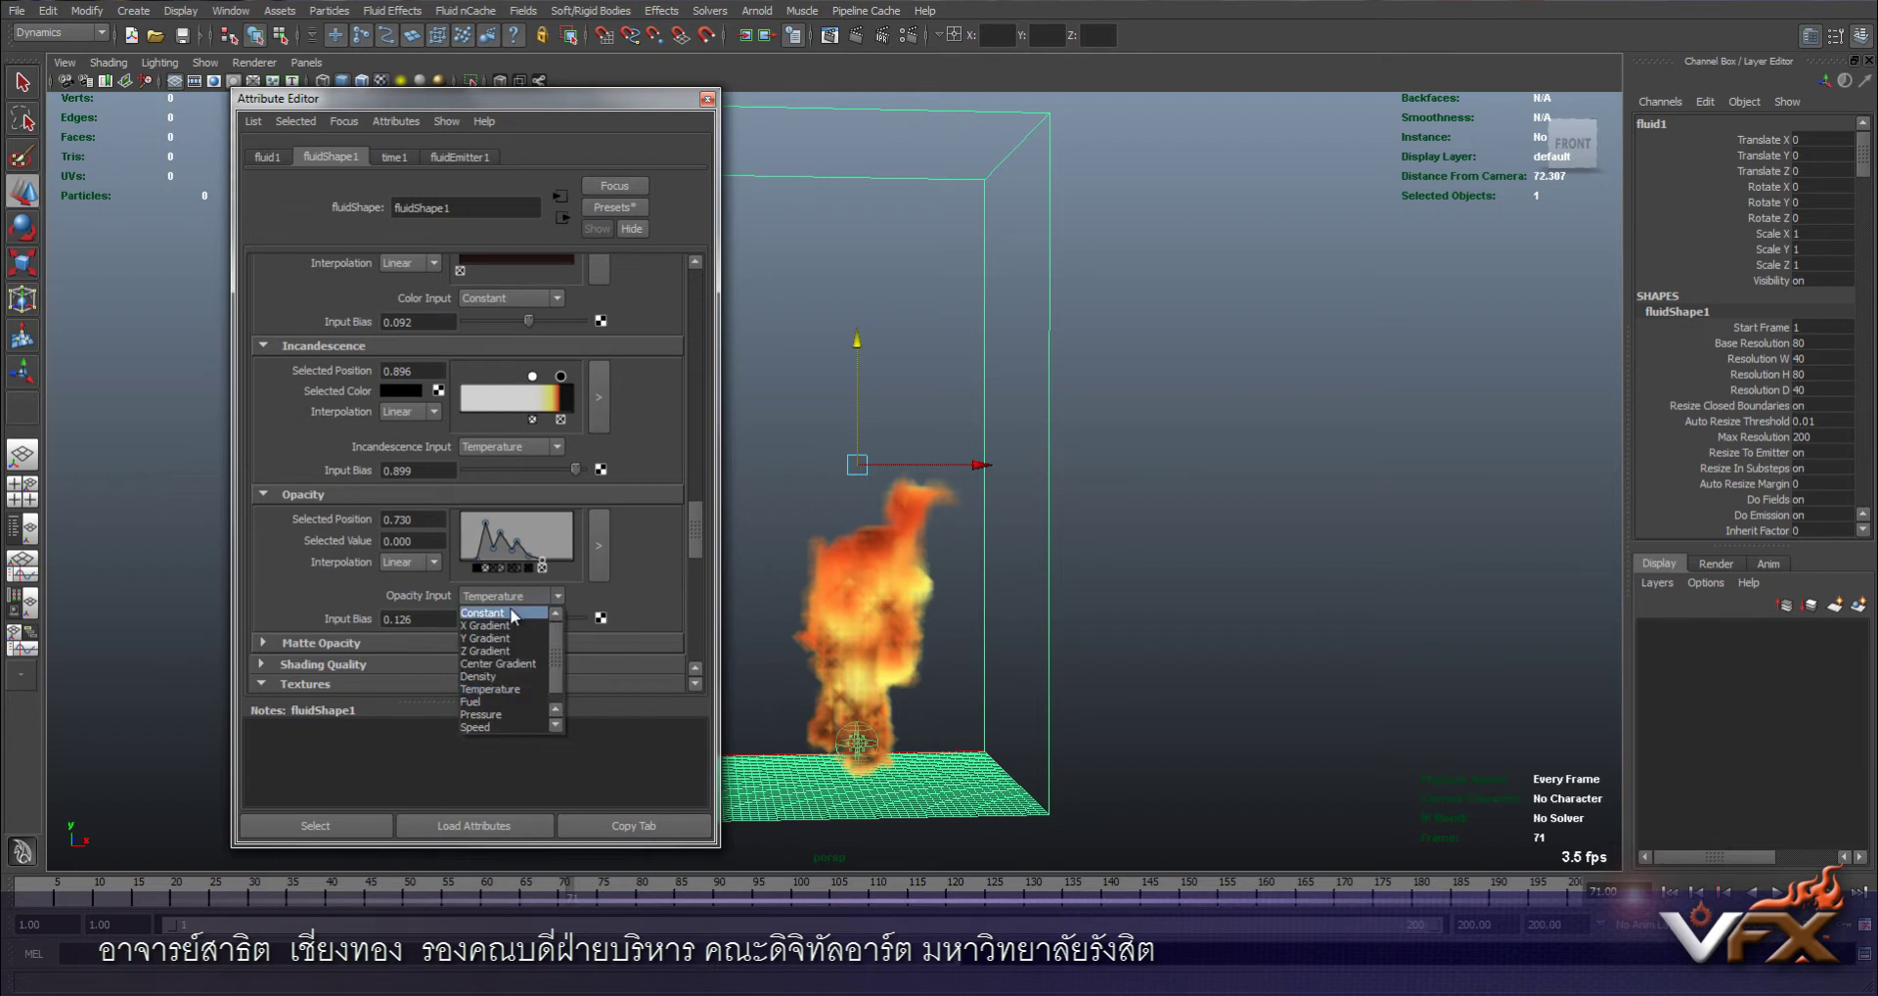
{"action": "left_click", "coordinate": [494, 688]}
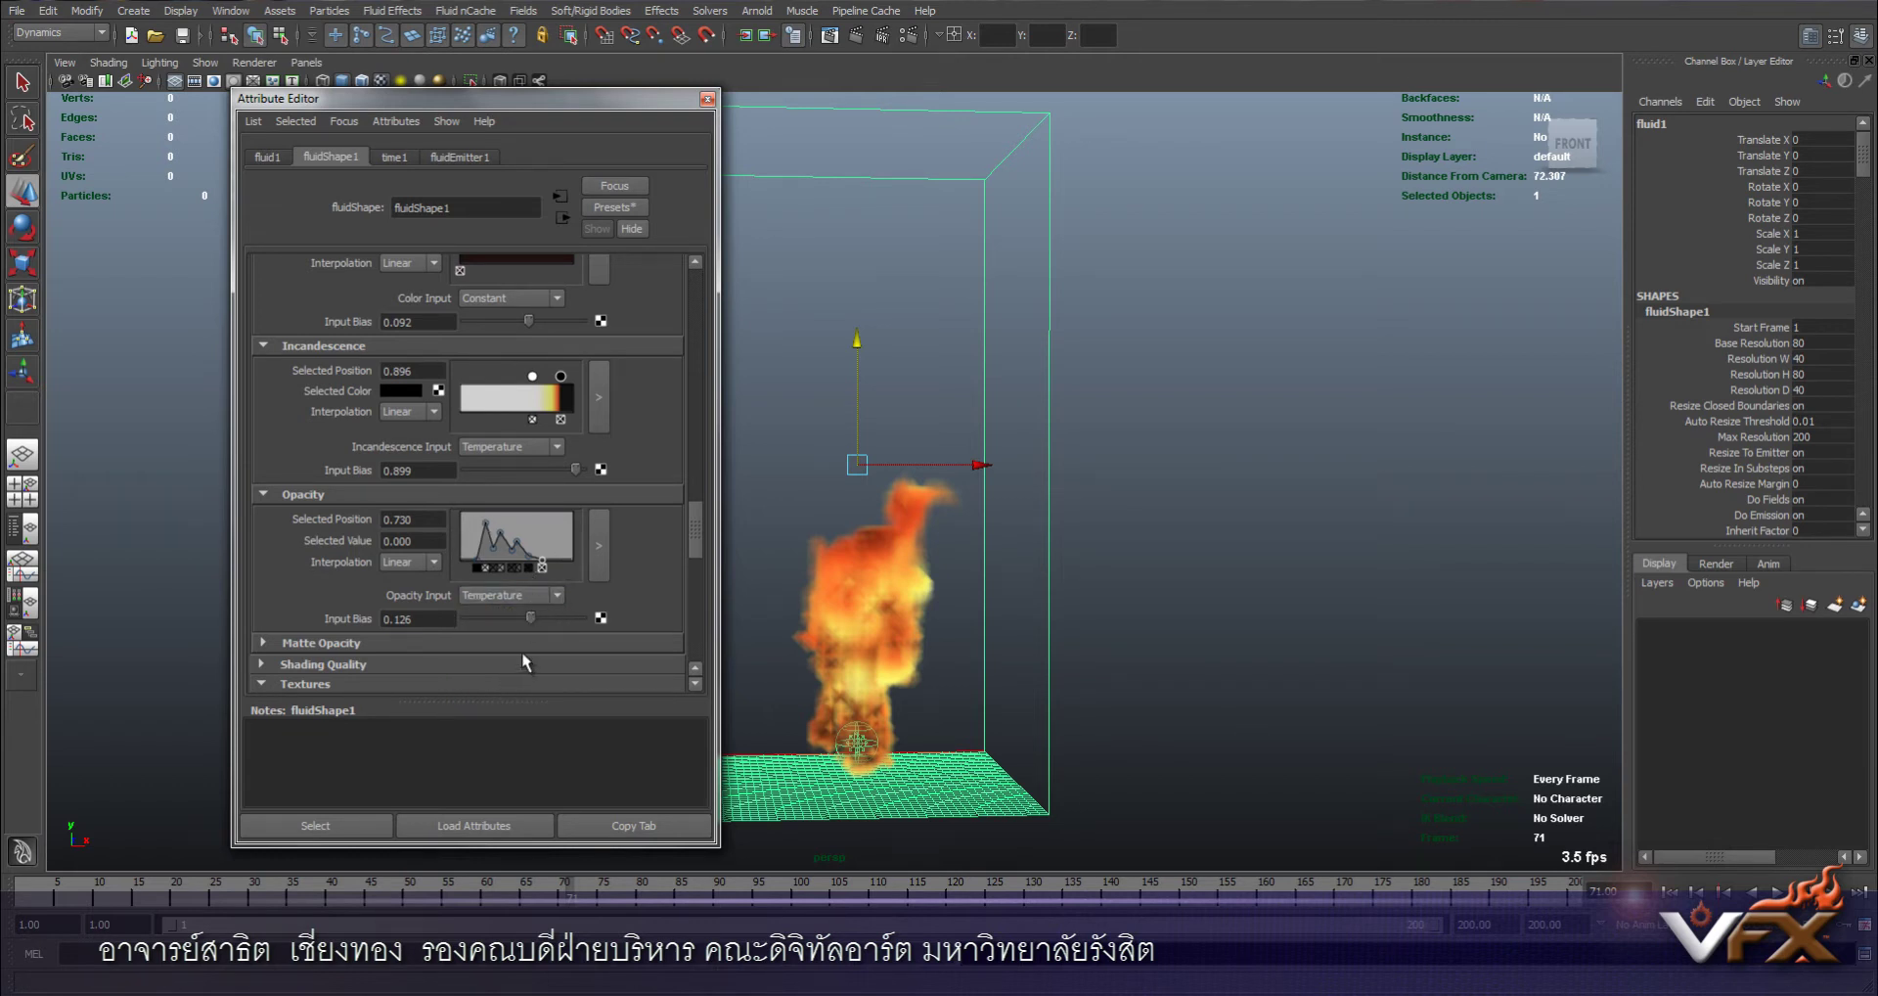
Expand the fluid's Lighting section and scroll back up through the attributes
{"action": "scroll", "coordinate": [524, 661], "scroll_direction": "down", "scroll_amount": 1}
{"action": "scroll", "coordinate": [523, 661], "scroll_direction": "down", "scroll_amount": 1}
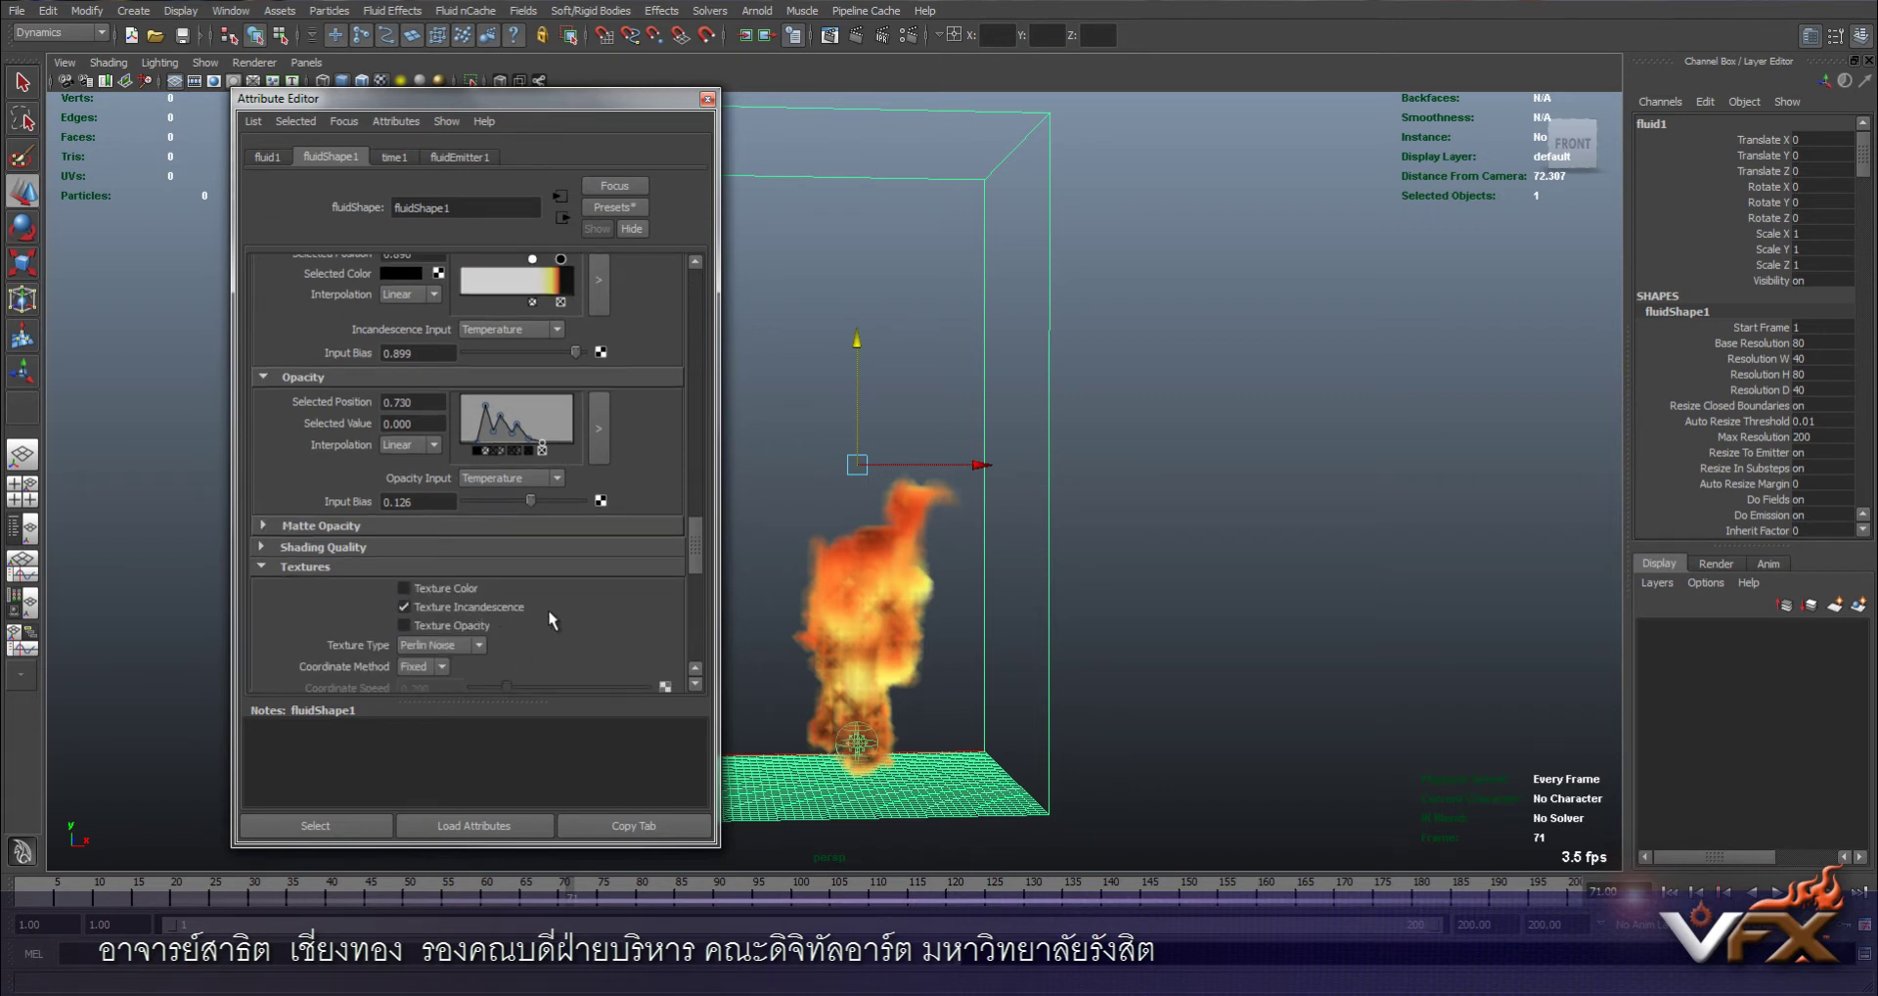
{"action": "scroll", "coordinate": [548, 609], "scroll_direction": "down", "scroll_amount": 2}
{"action": "scroll", "coordinate": [547, 609], "scroll_direction": "down", "scroll_amount": 2}
{"action": "scroll", "coordinate": [548, 613], "scroll_direction": "down", "scroll_amount": 2}
{"action": "scroll", "coordinate": [548, 613], "scroll_direction": "down", "scroll_amount": 2}
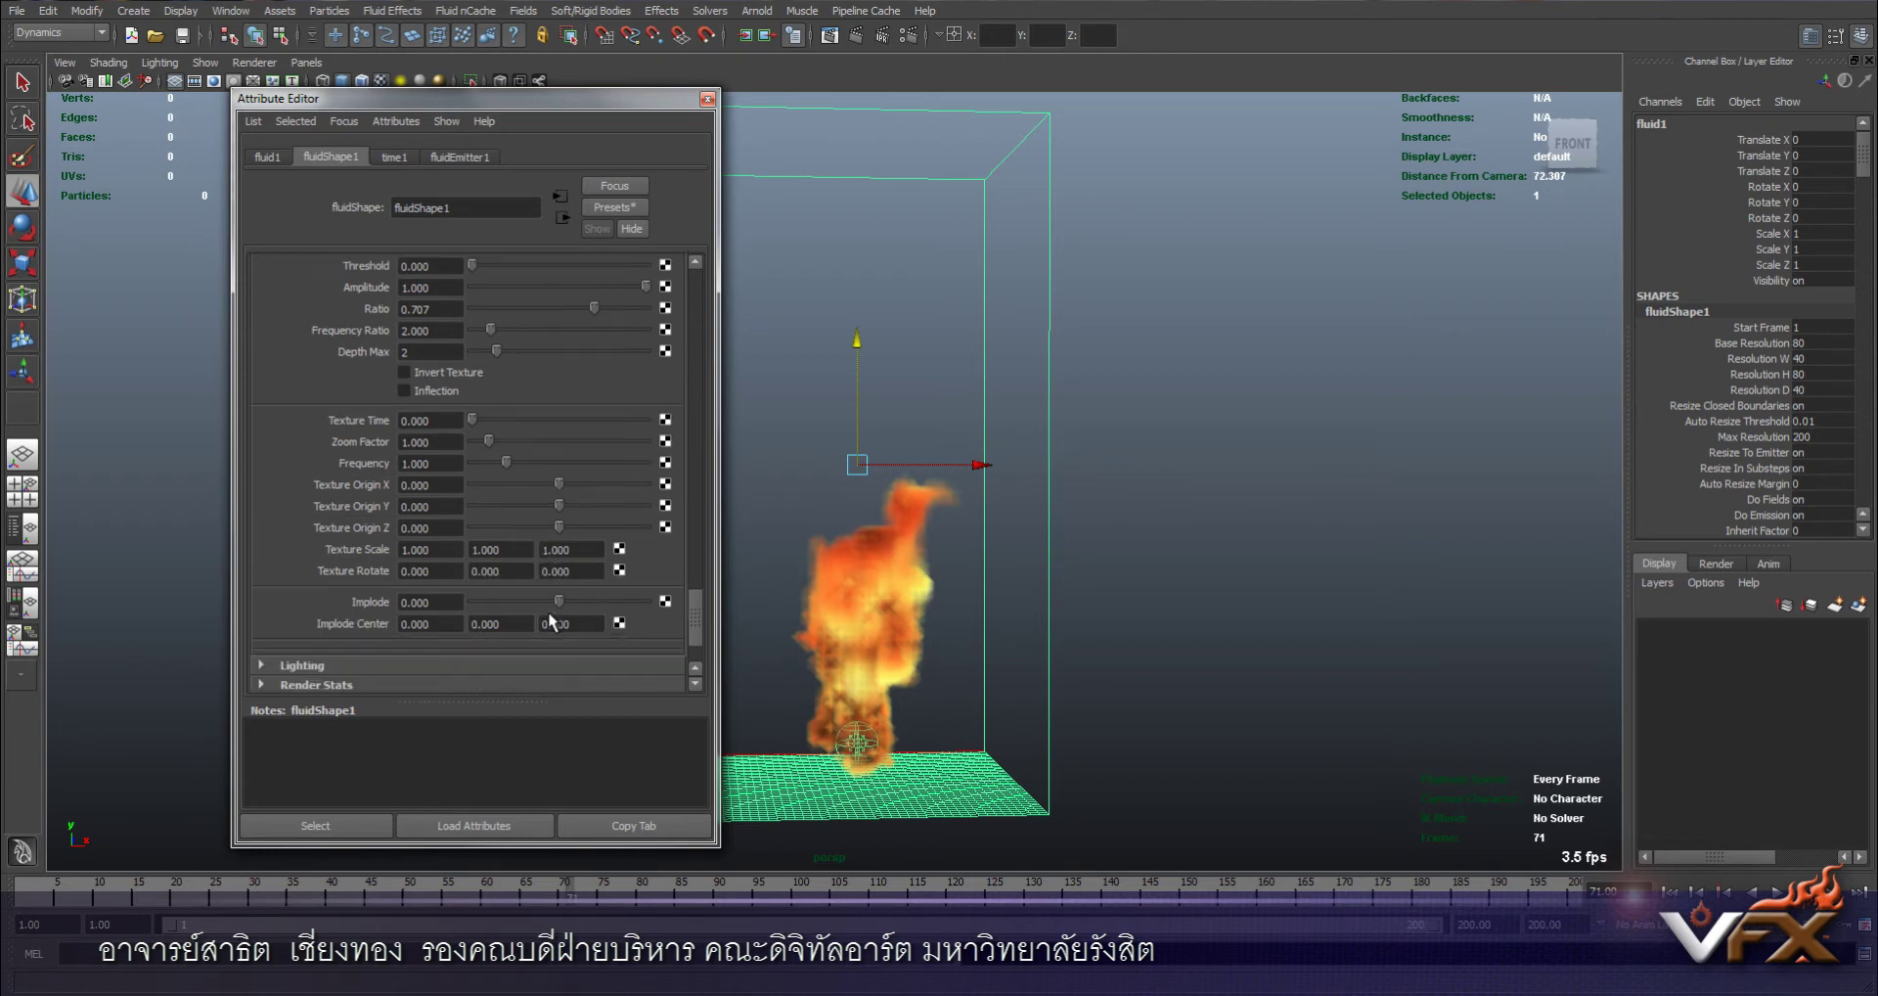
{"action": "scroll", "coordinate": [548, 613], "scroll_direction": "down", "scroll_amount": 2}
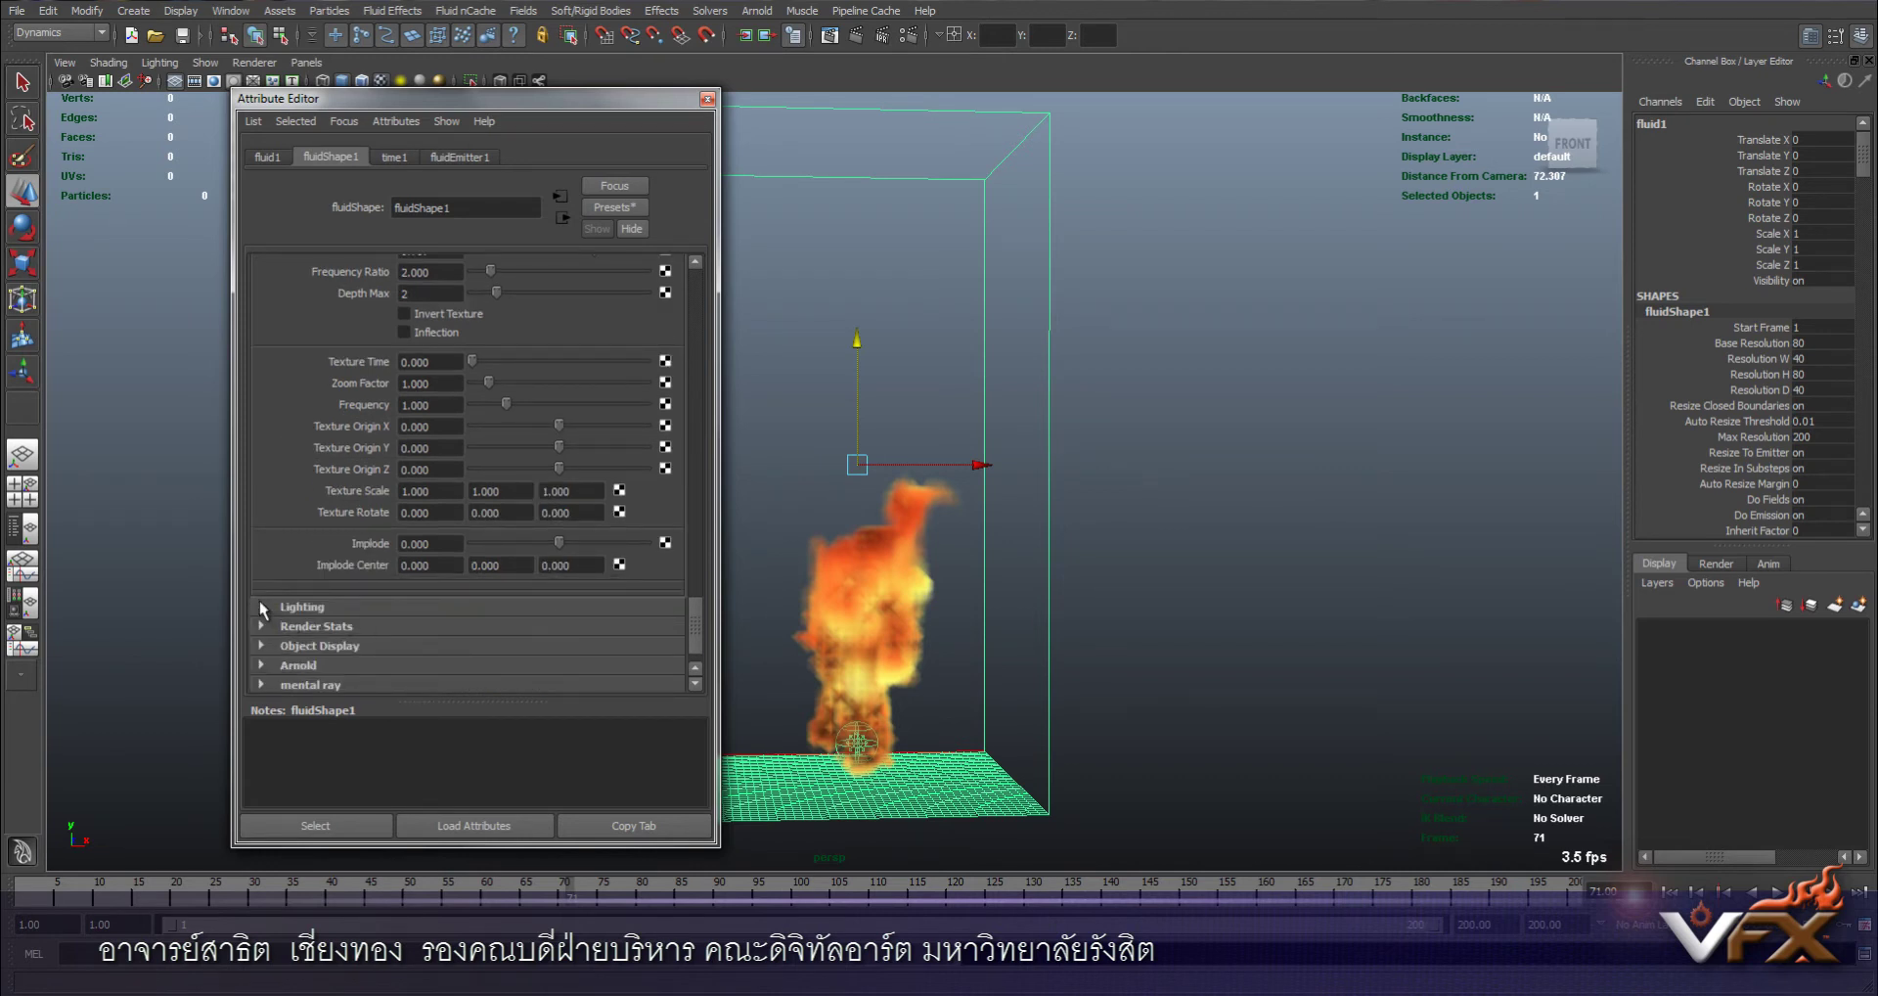
{"action": "left_click", "coordinate": [433, 607]}
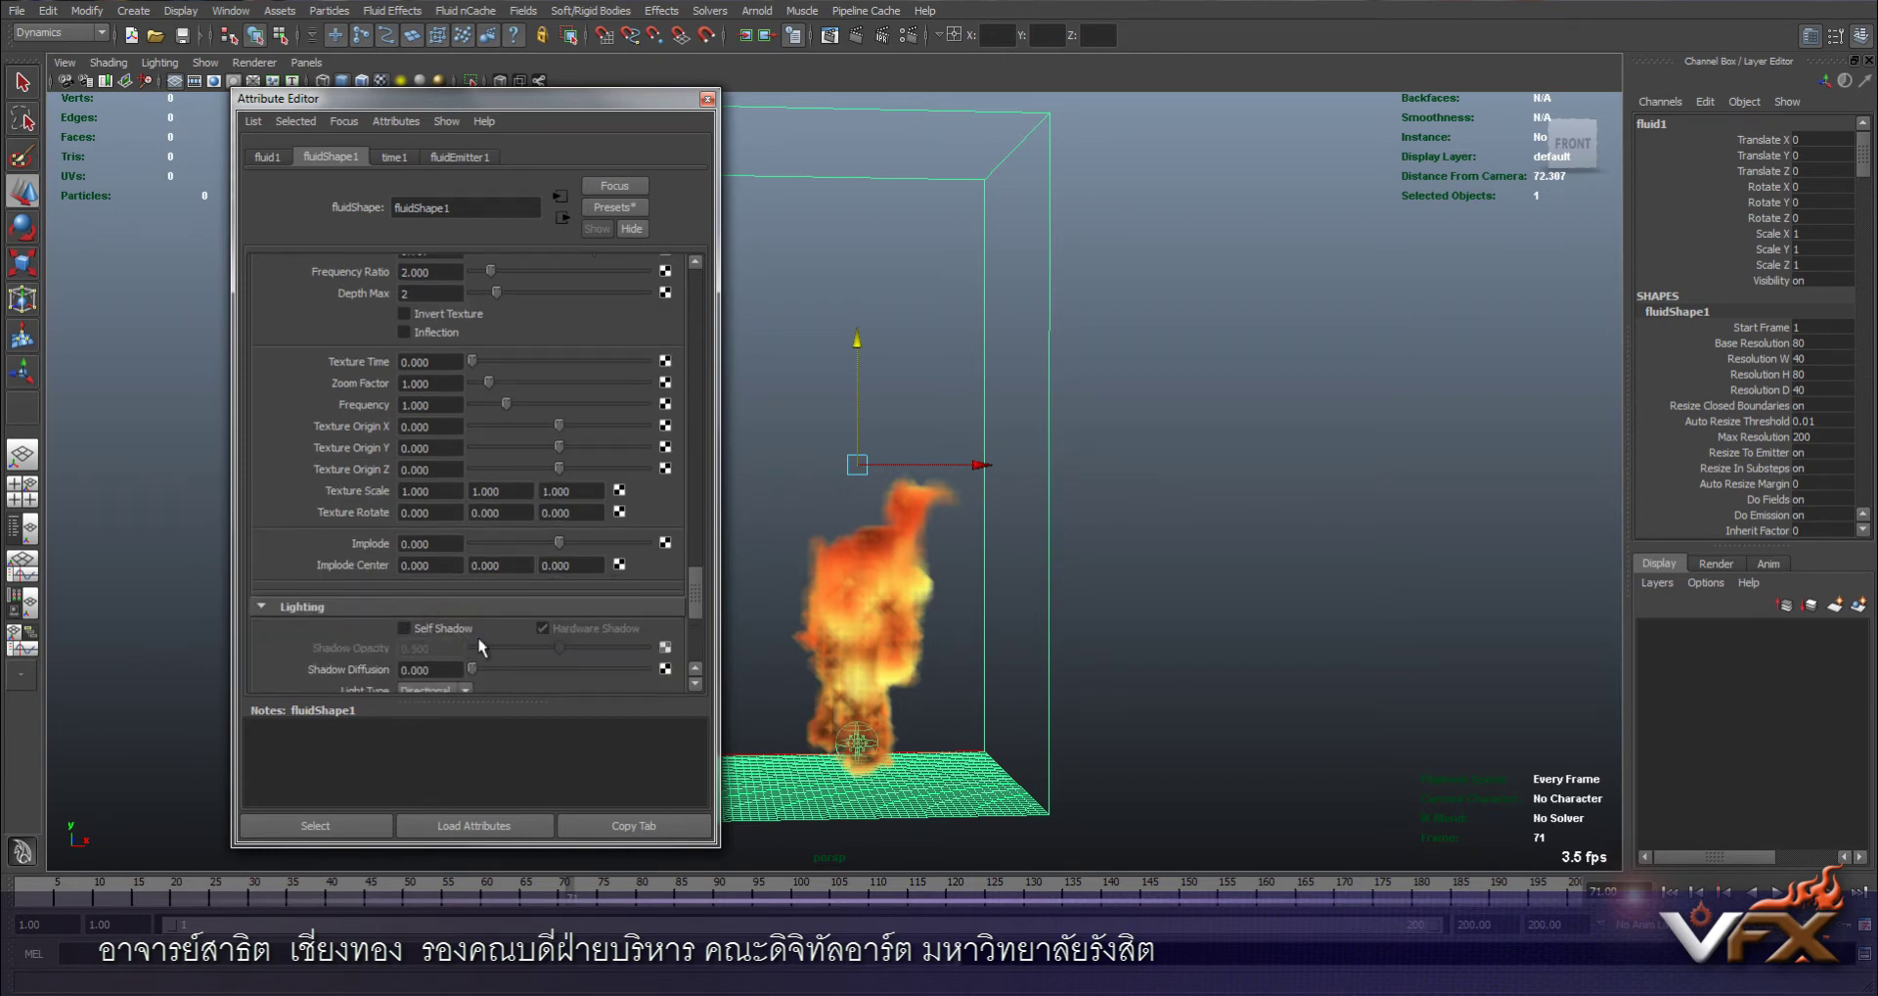
{"action": "scroll", "coordinate": [542, 667], "scroll_direction": "up", "scroll_amount": 3}
{"action": "scroll", "coordinate": [544, 668], "scroll_direction": "up", "scroll_amount": 3}
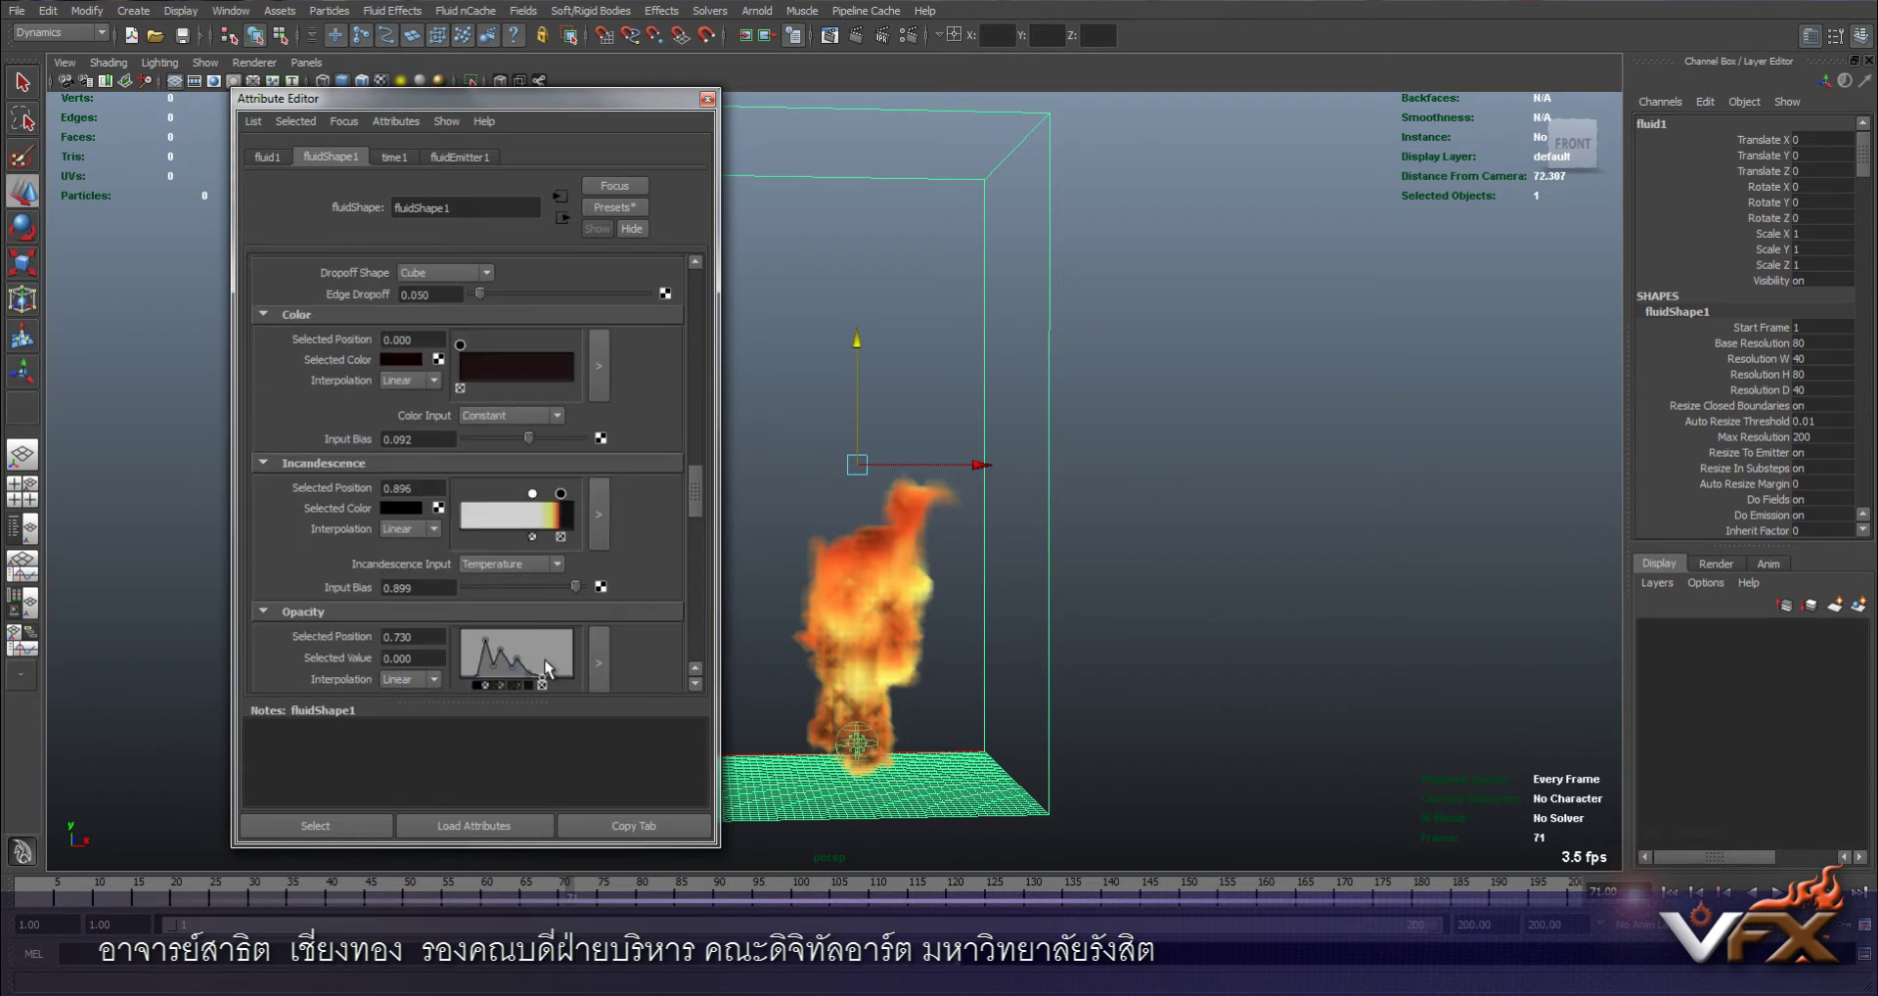
{"action": "scroll", "coordinate": [585, 565], "scroll_direction": "up", "scroll_amount": 3}
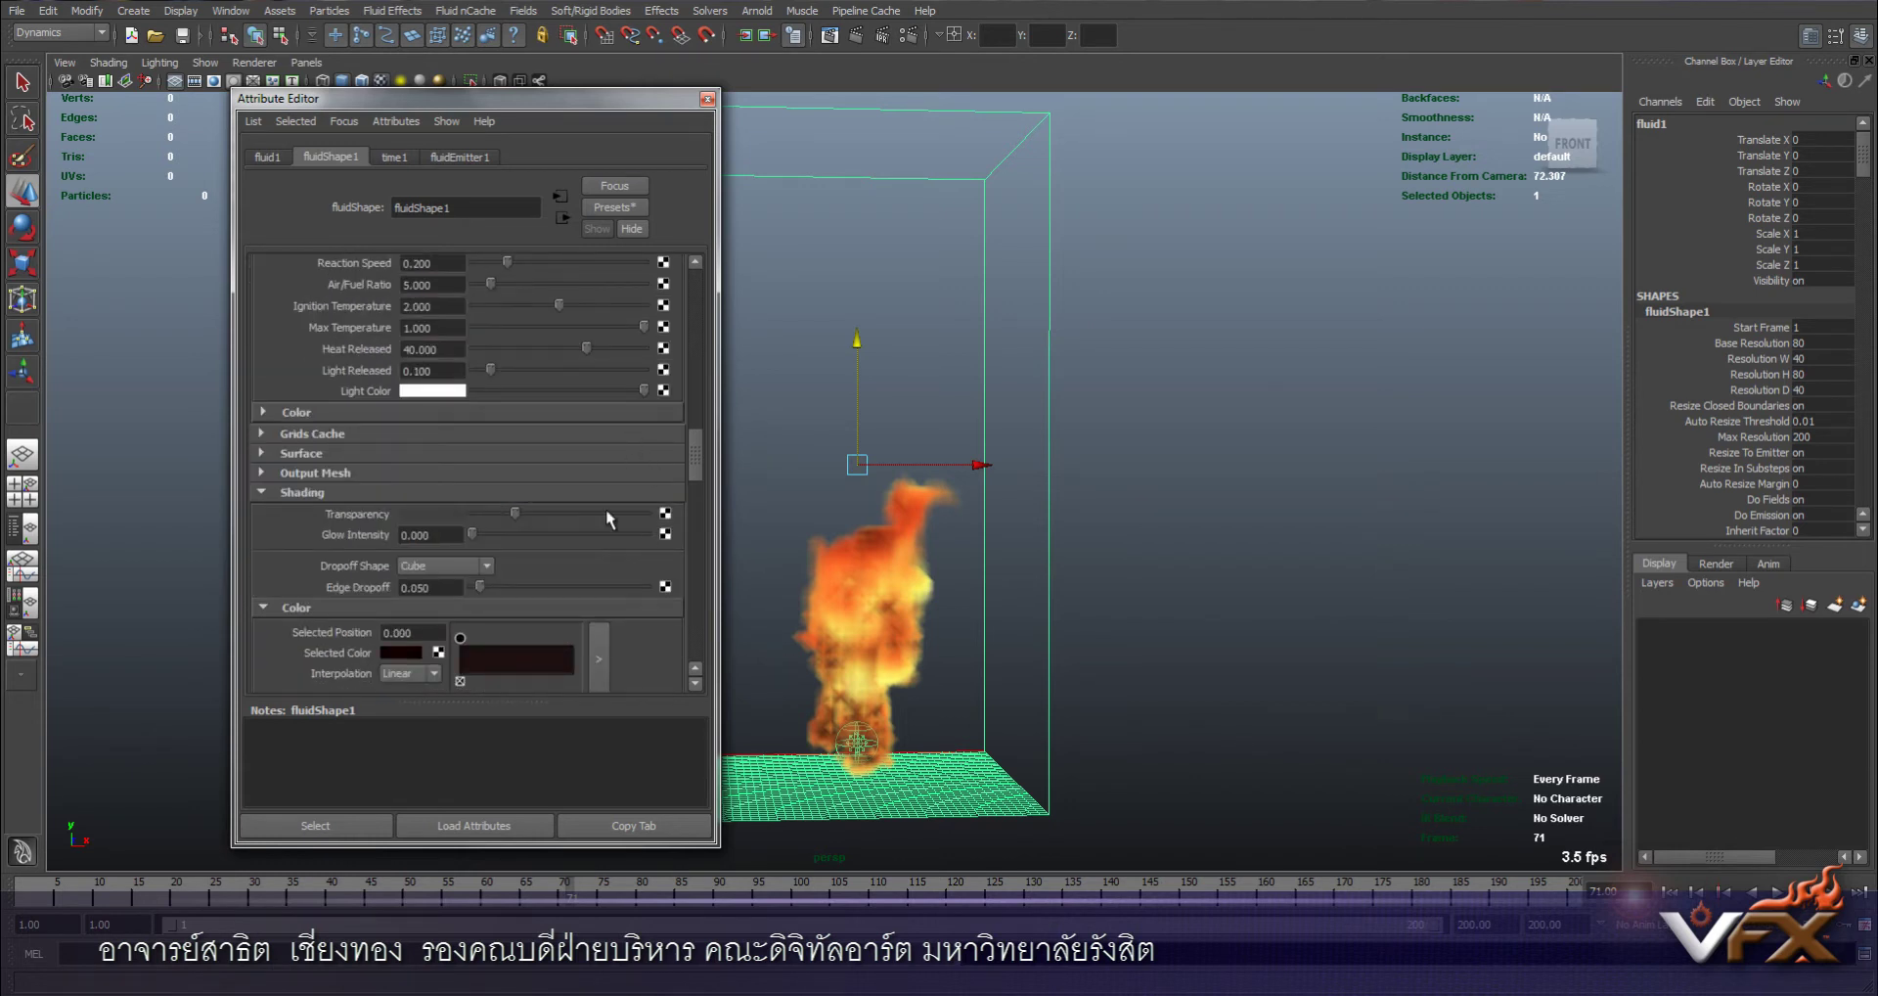
{"action": "scroll", "coordinate": [607, 511], "scroll_direction": "up", "scroll_amount": 1}
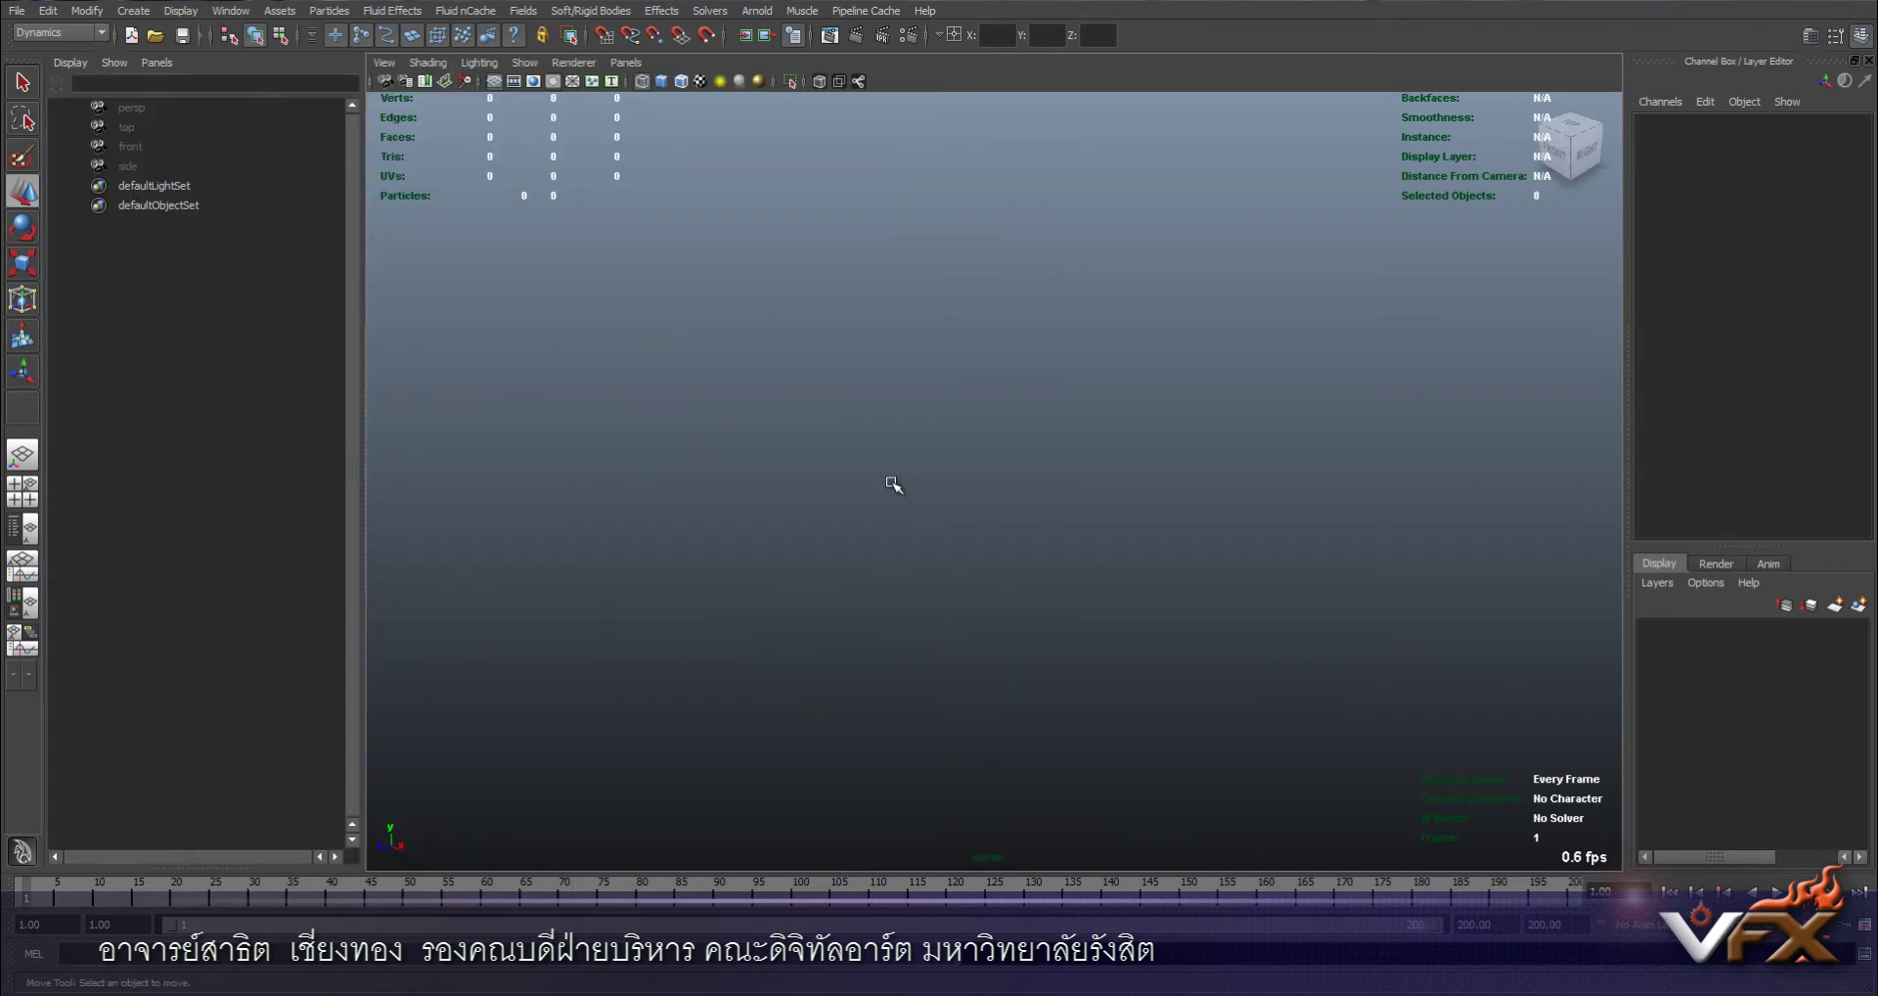
Create a 3D fluid container with emitter and lower the emitter to Translate Y -2.791
{"action": "left_click", "coordinate": [393, 11]}
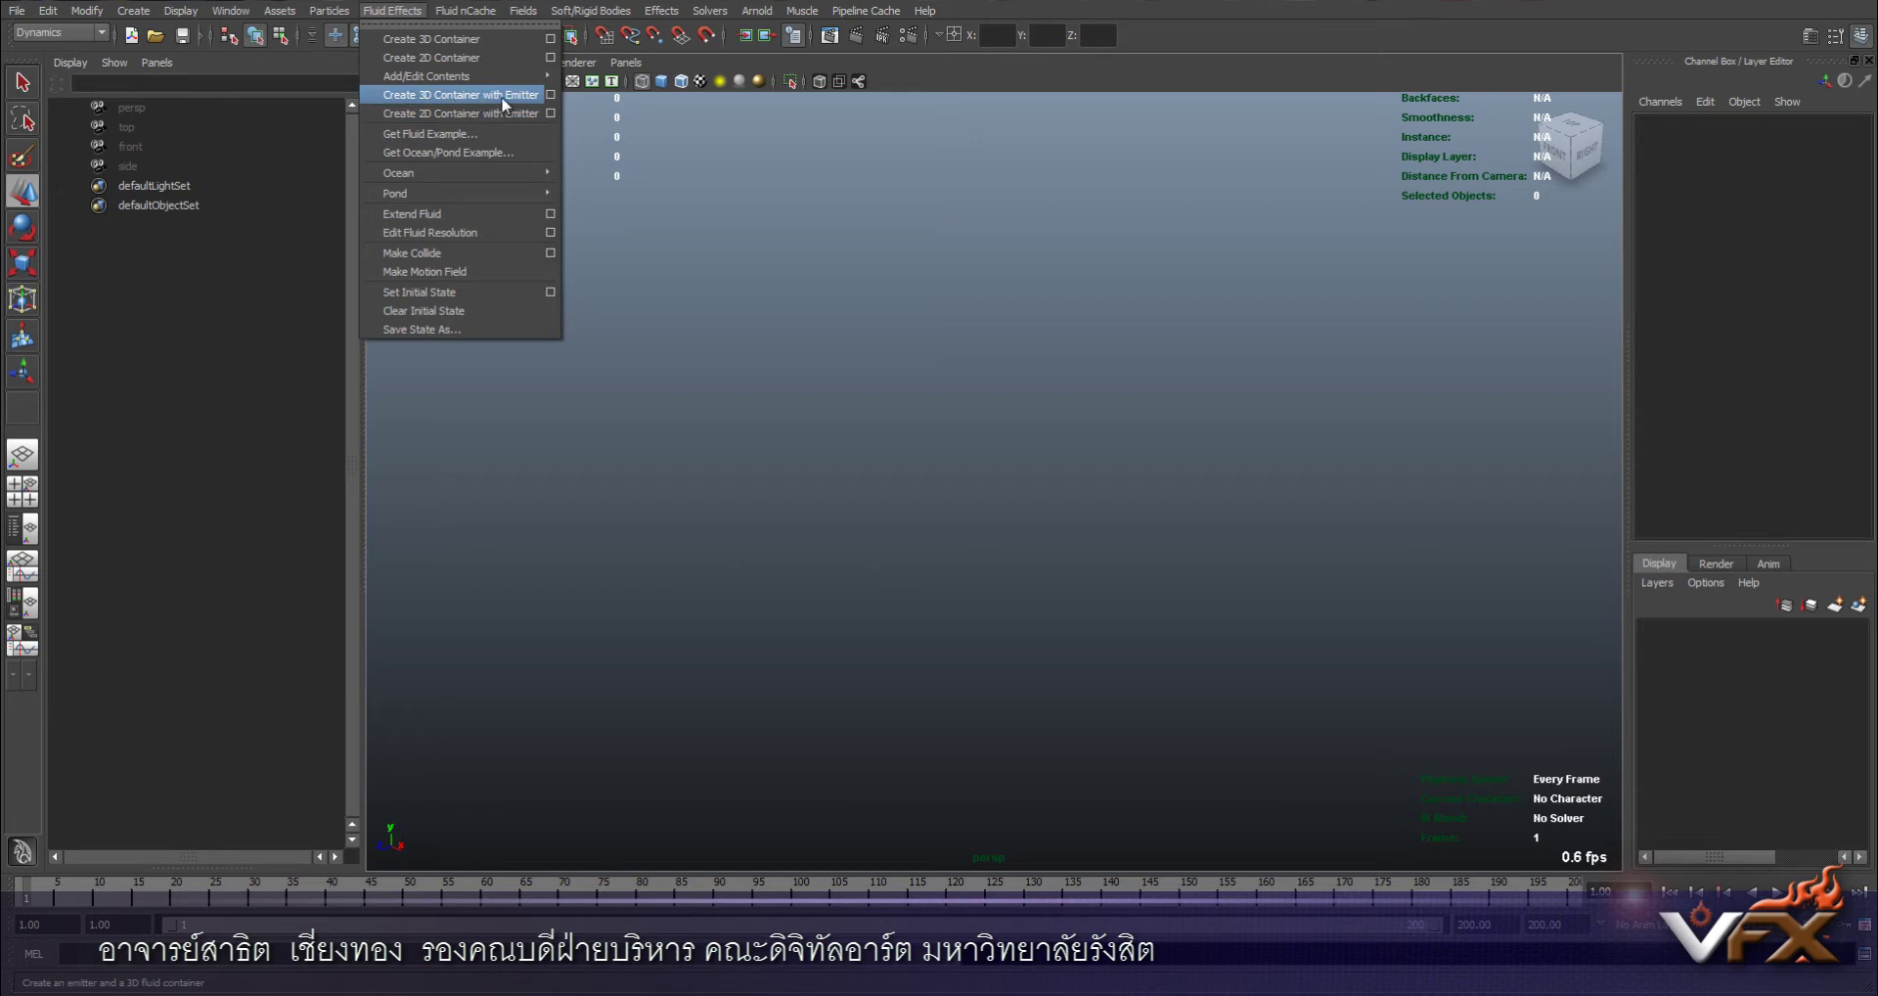
{"action": "left_click", "coordinate": [501, 96]}
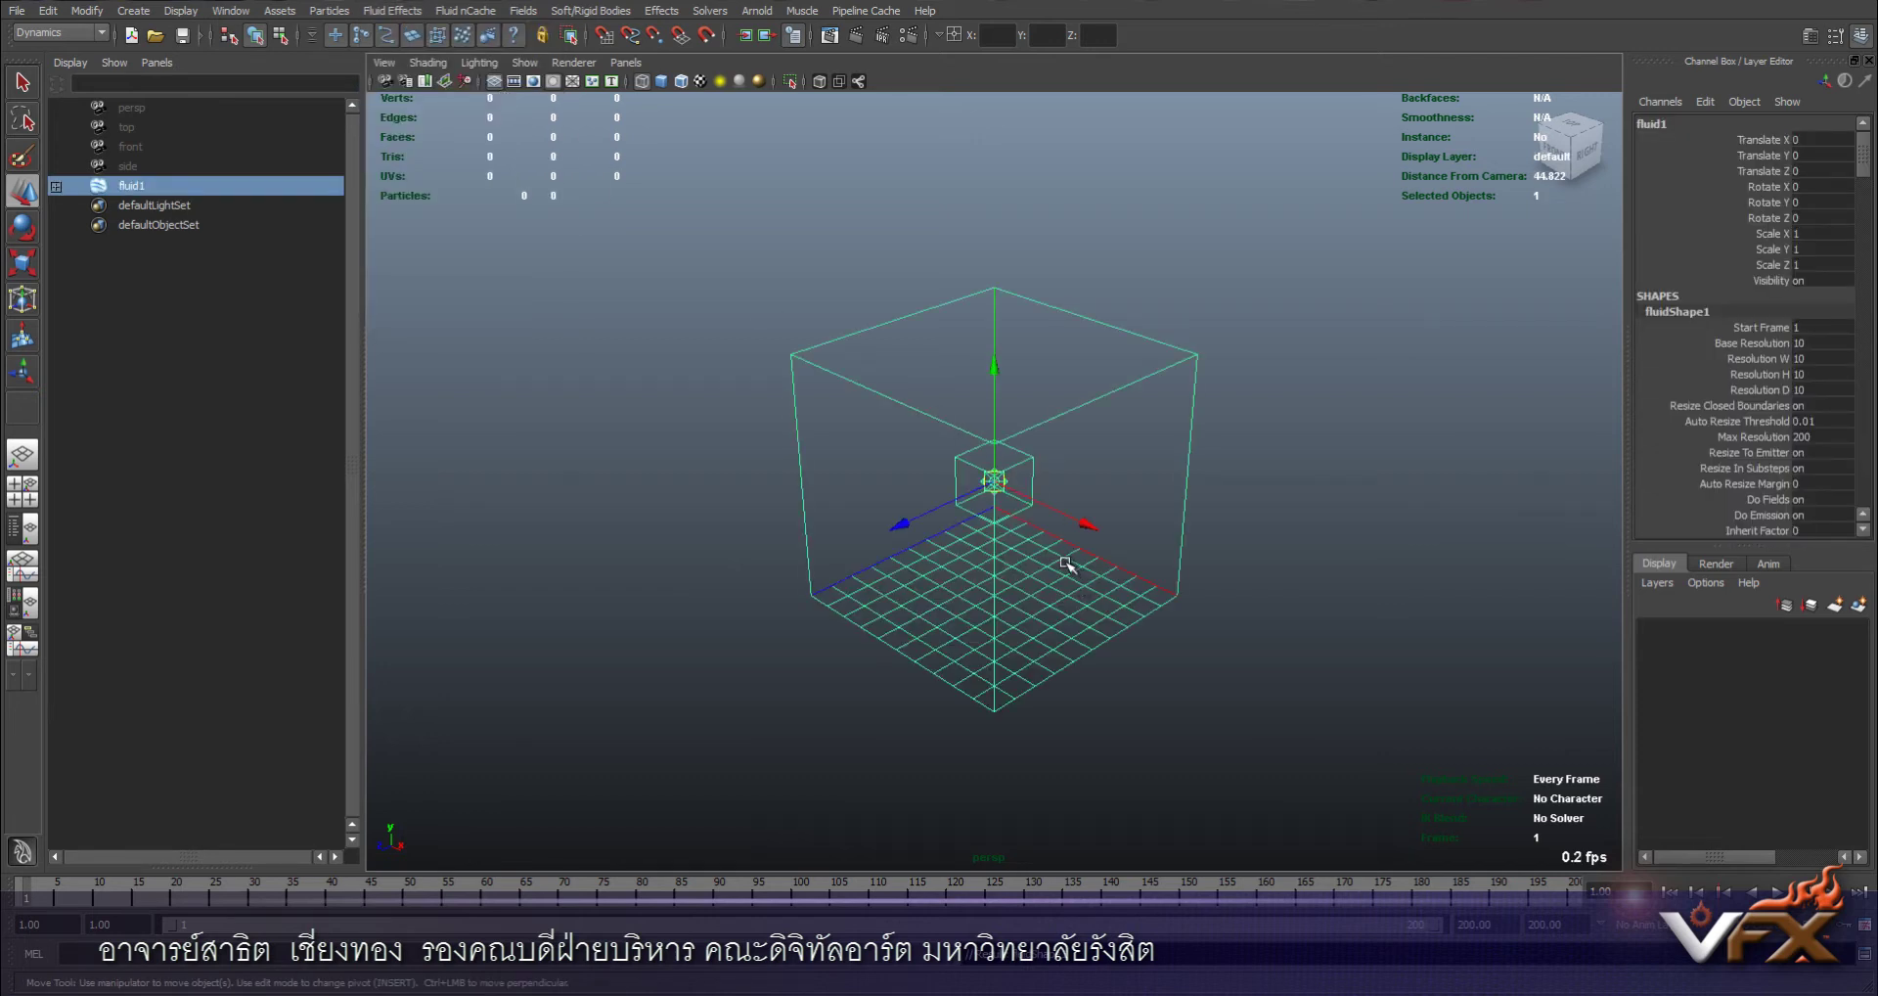
{"action": "left_click", "coordinate": [1021, 455]}
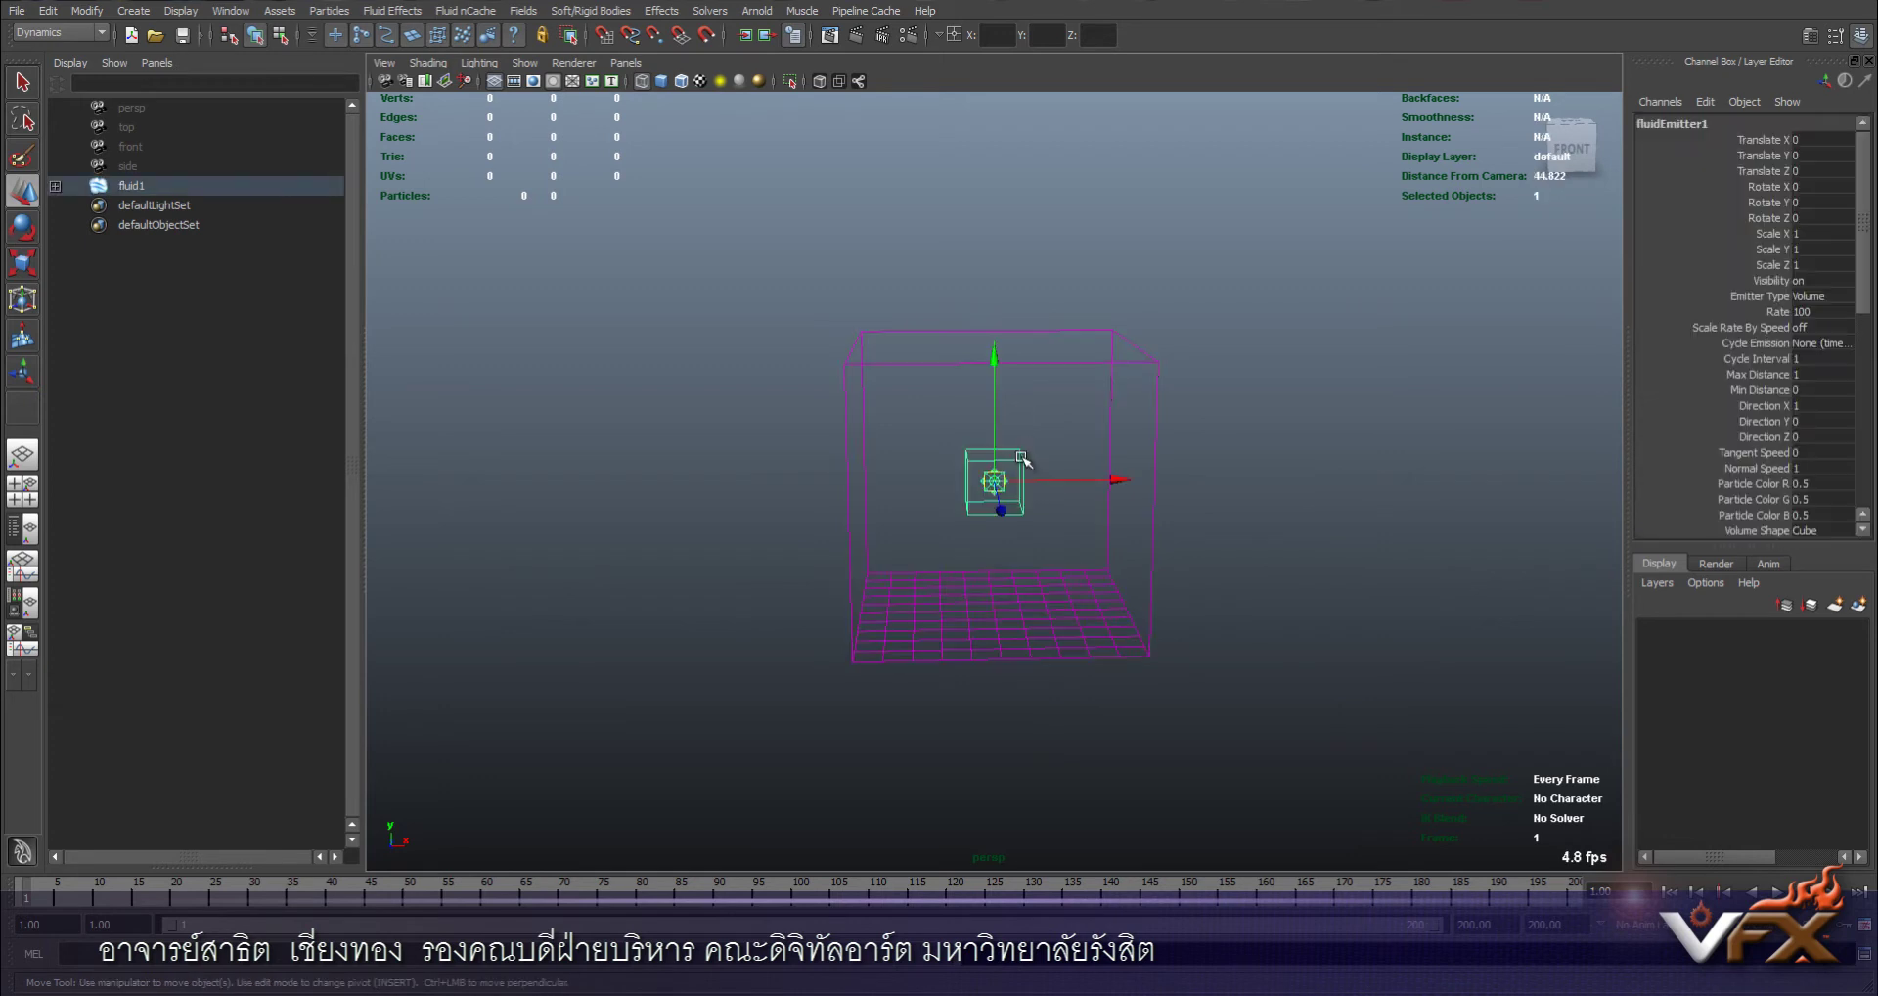
{"action": "left_click_drag", "start_coordinate": [996, 384], "coordinate": [998, 448]}
{"action": "left_click_drag", "start_coordinate": [1045, 504], "coordinate": [1083, 493], "text": "alt"}
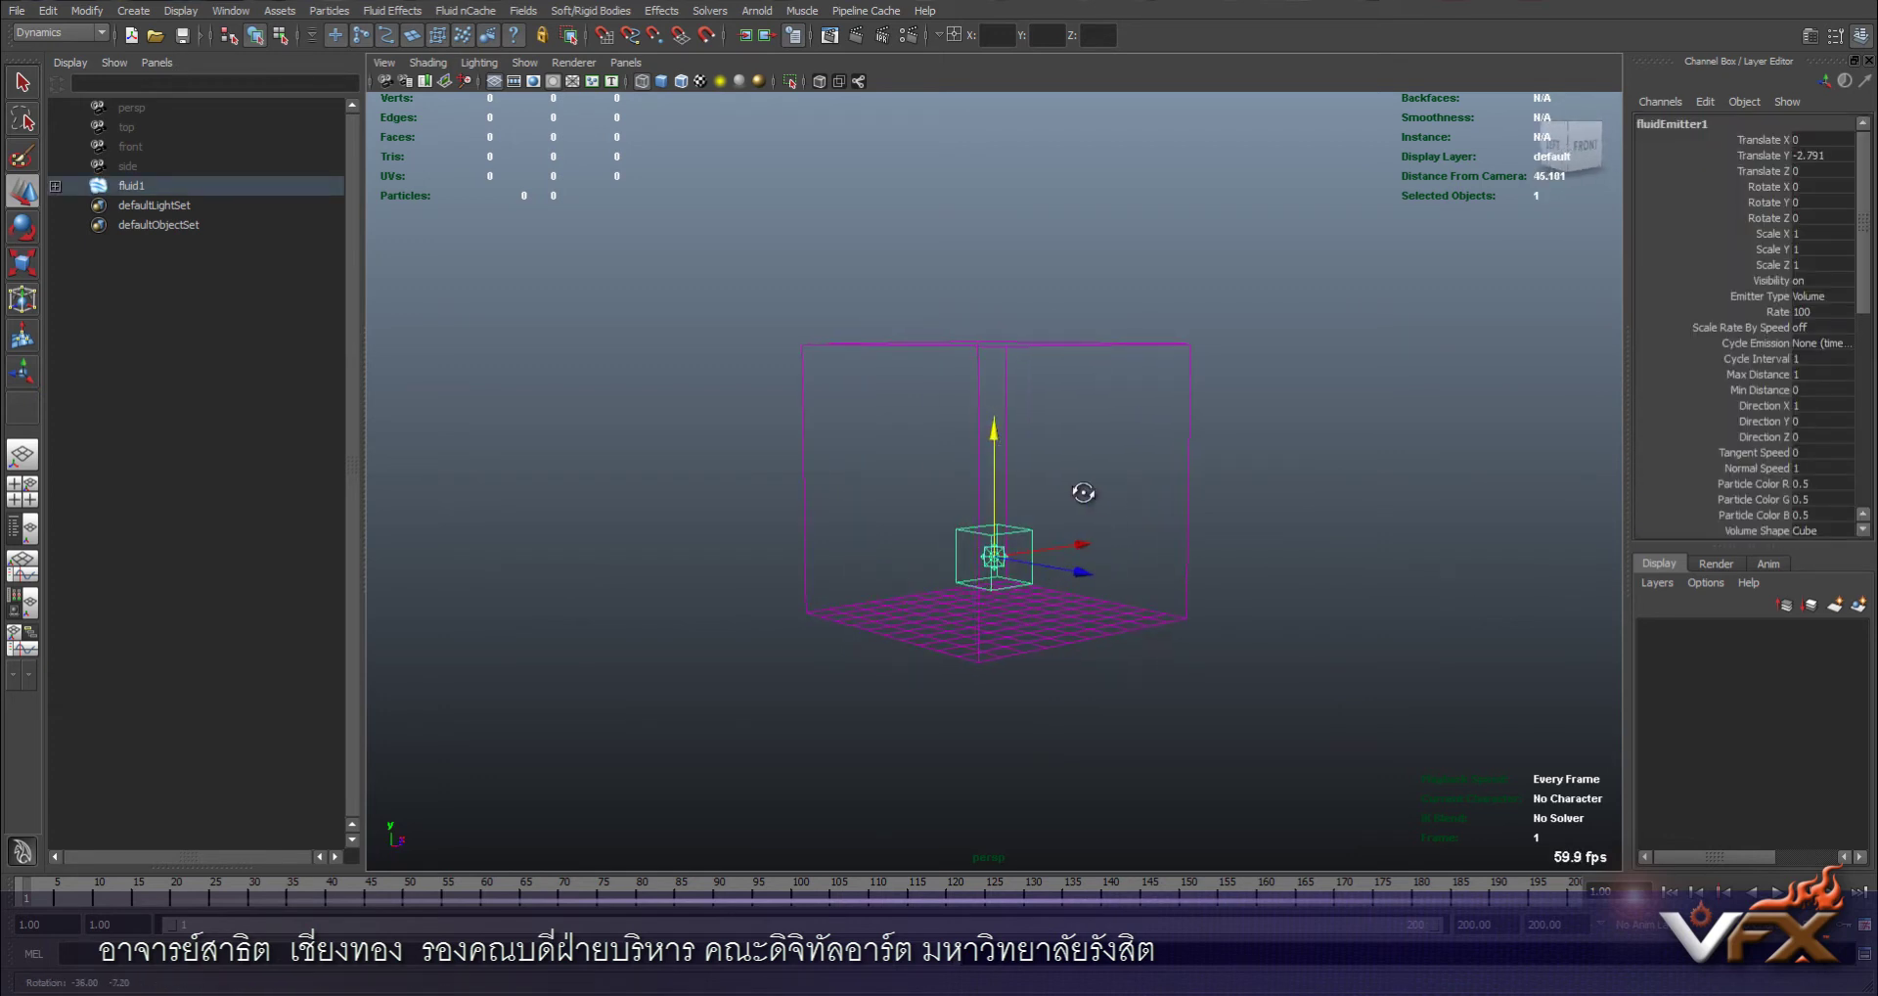
Create a second 3D container with emitter, fluid2, using a Sphere volume shape
{"action": "left_click", "coordinate": [402, 10]}
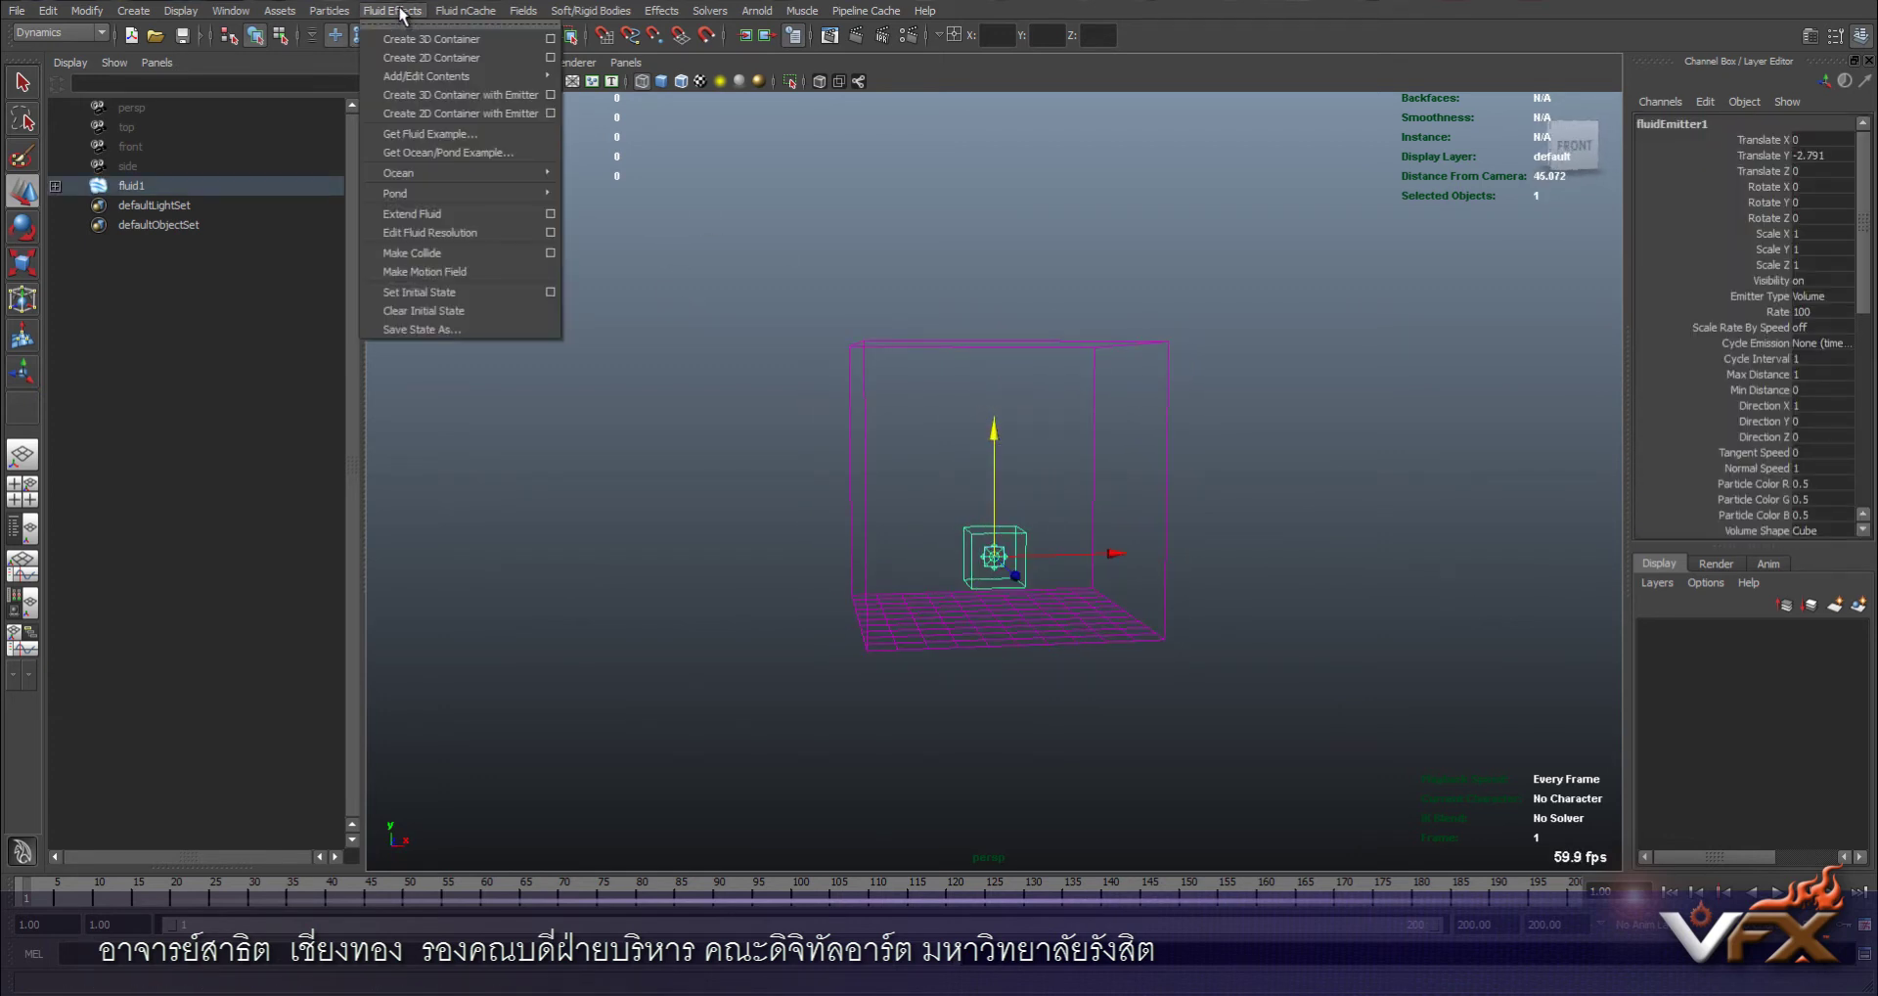
{"action": "left_click", "coordinate": [550, 94]}
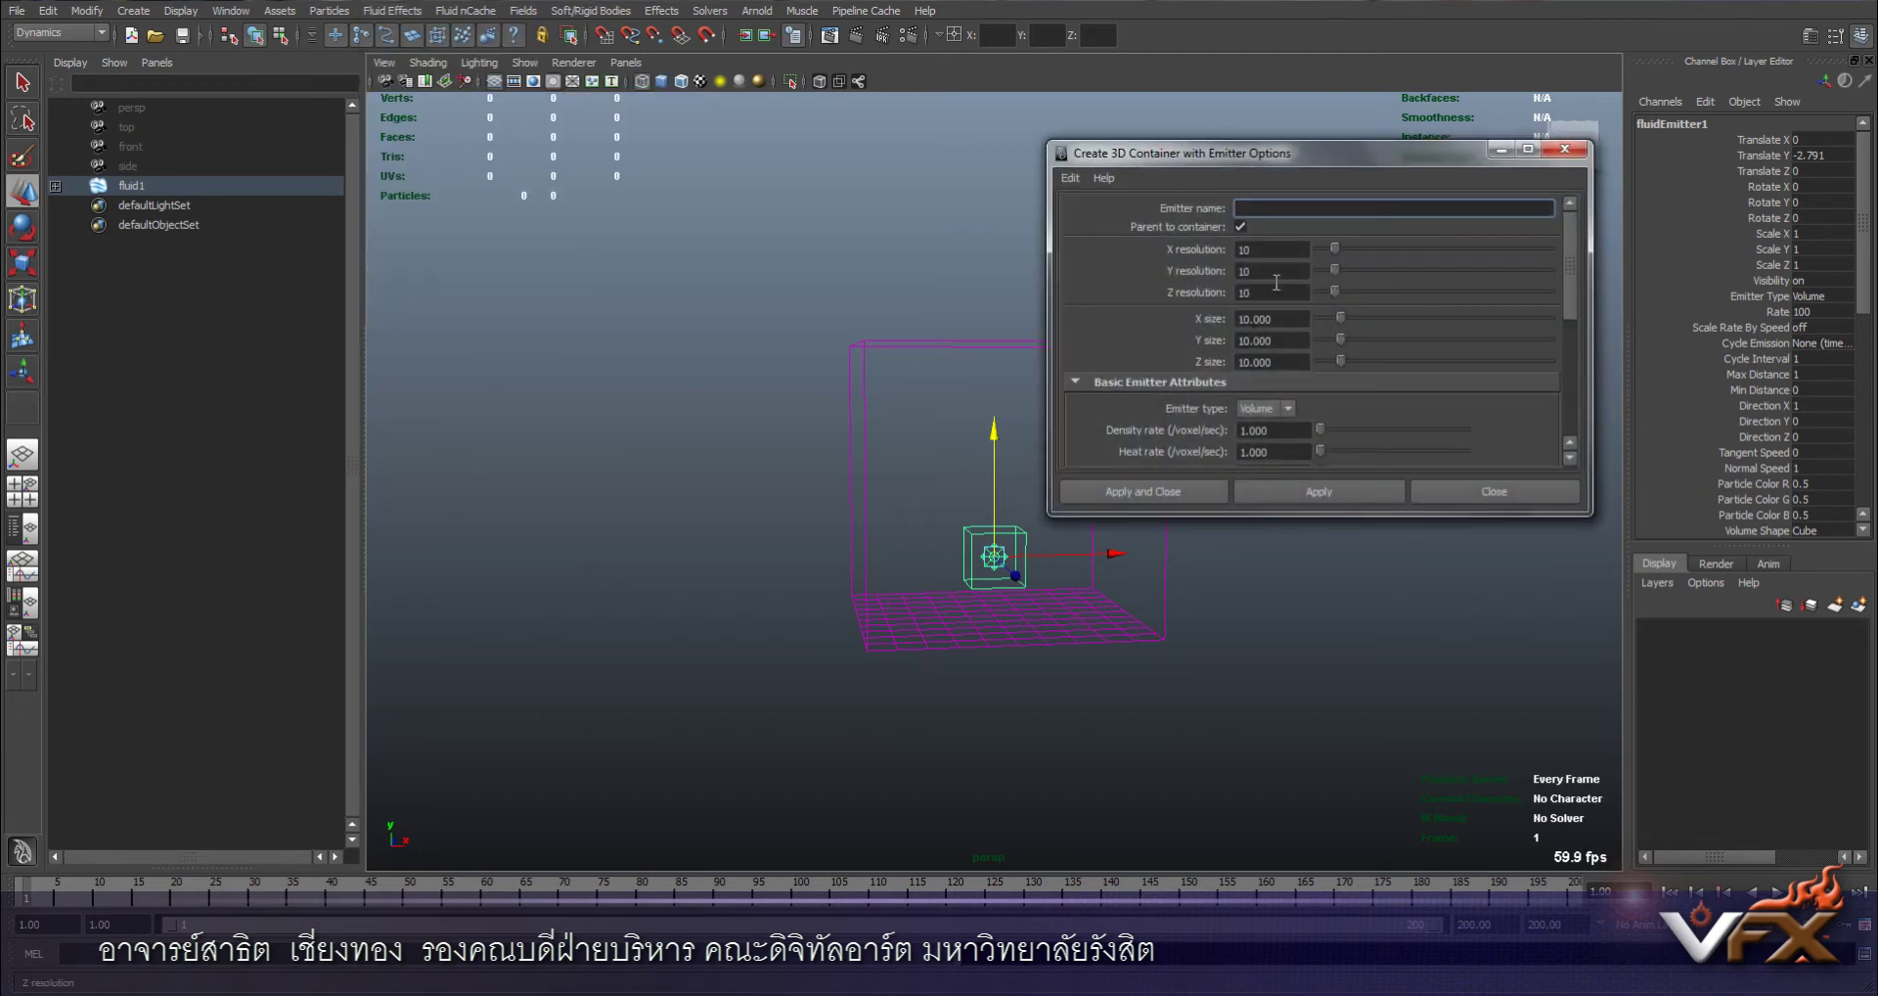
{"action": "scroll", "coordinate": [1286, 429], "scroll_direction": "down", "scroll_amount": 3}
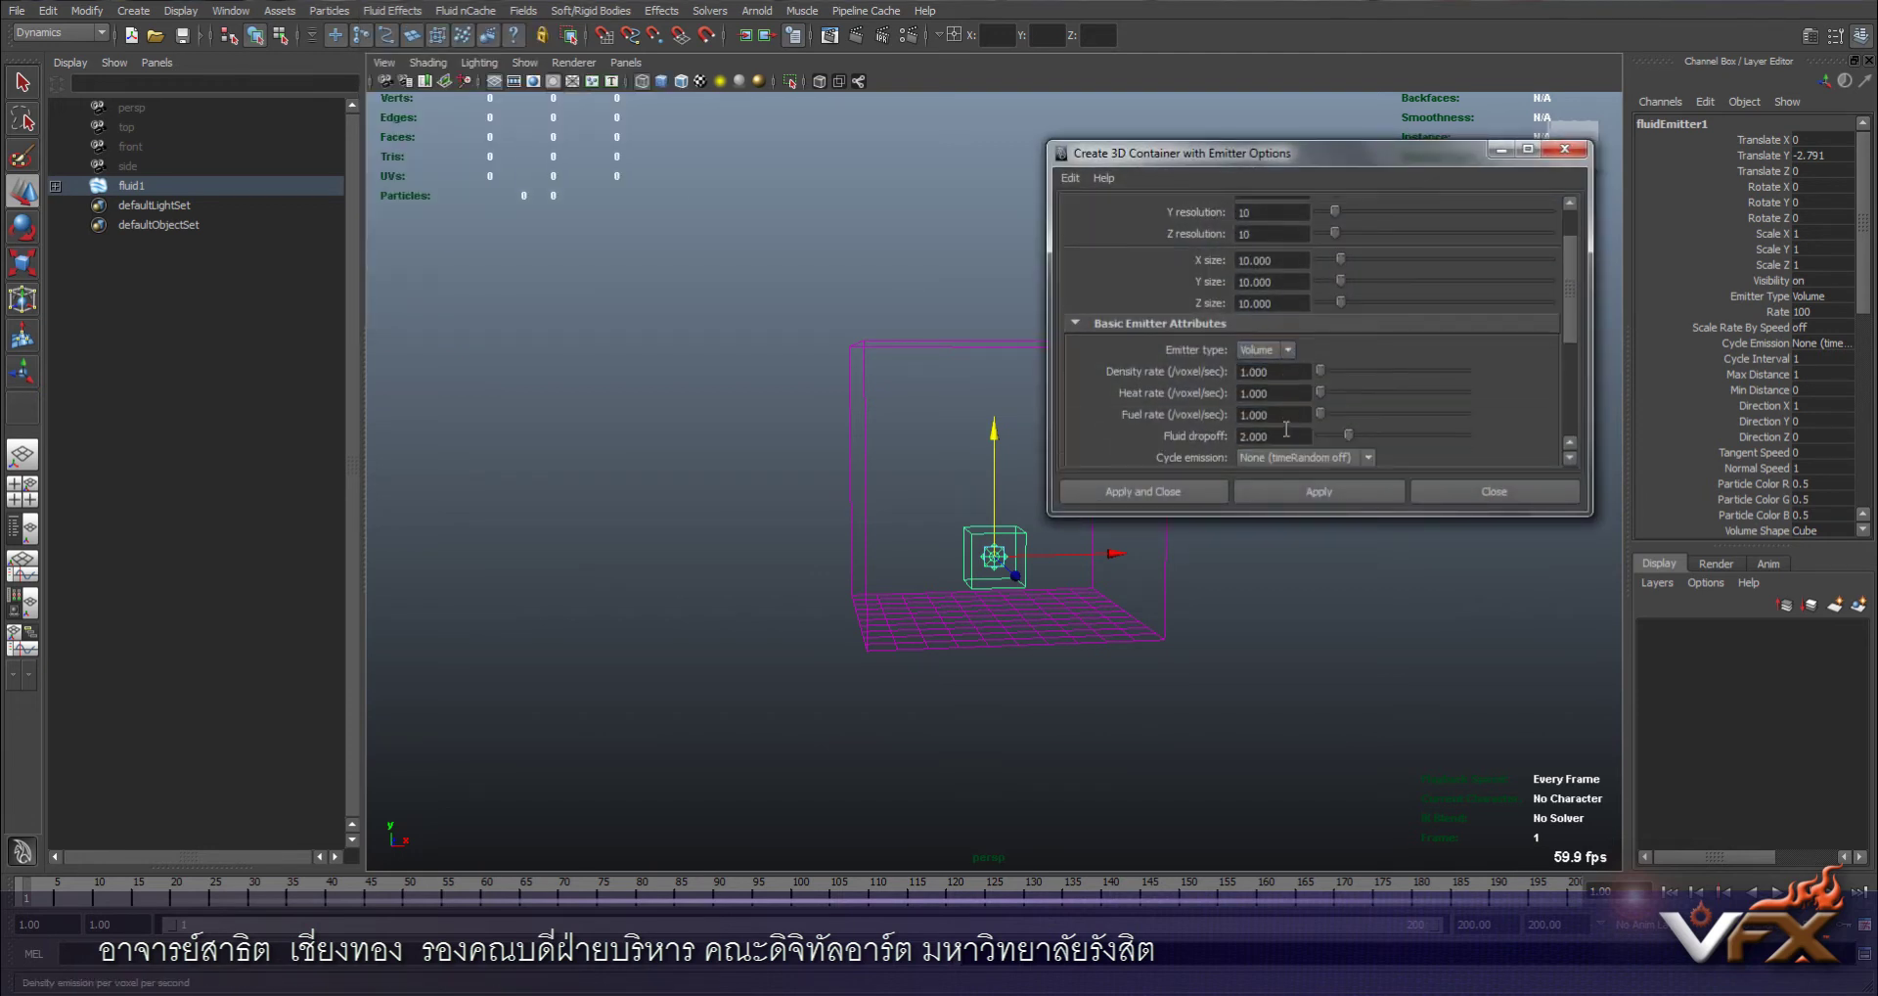
{"action": "scroll", "coordinate": [1287, 429], "scroll_direction": "down", "scroll_amount": 3}
{"action": "scroll", "coordinate": [1282, 421], "scroll_direction": "down", "scroll_amount": 6}
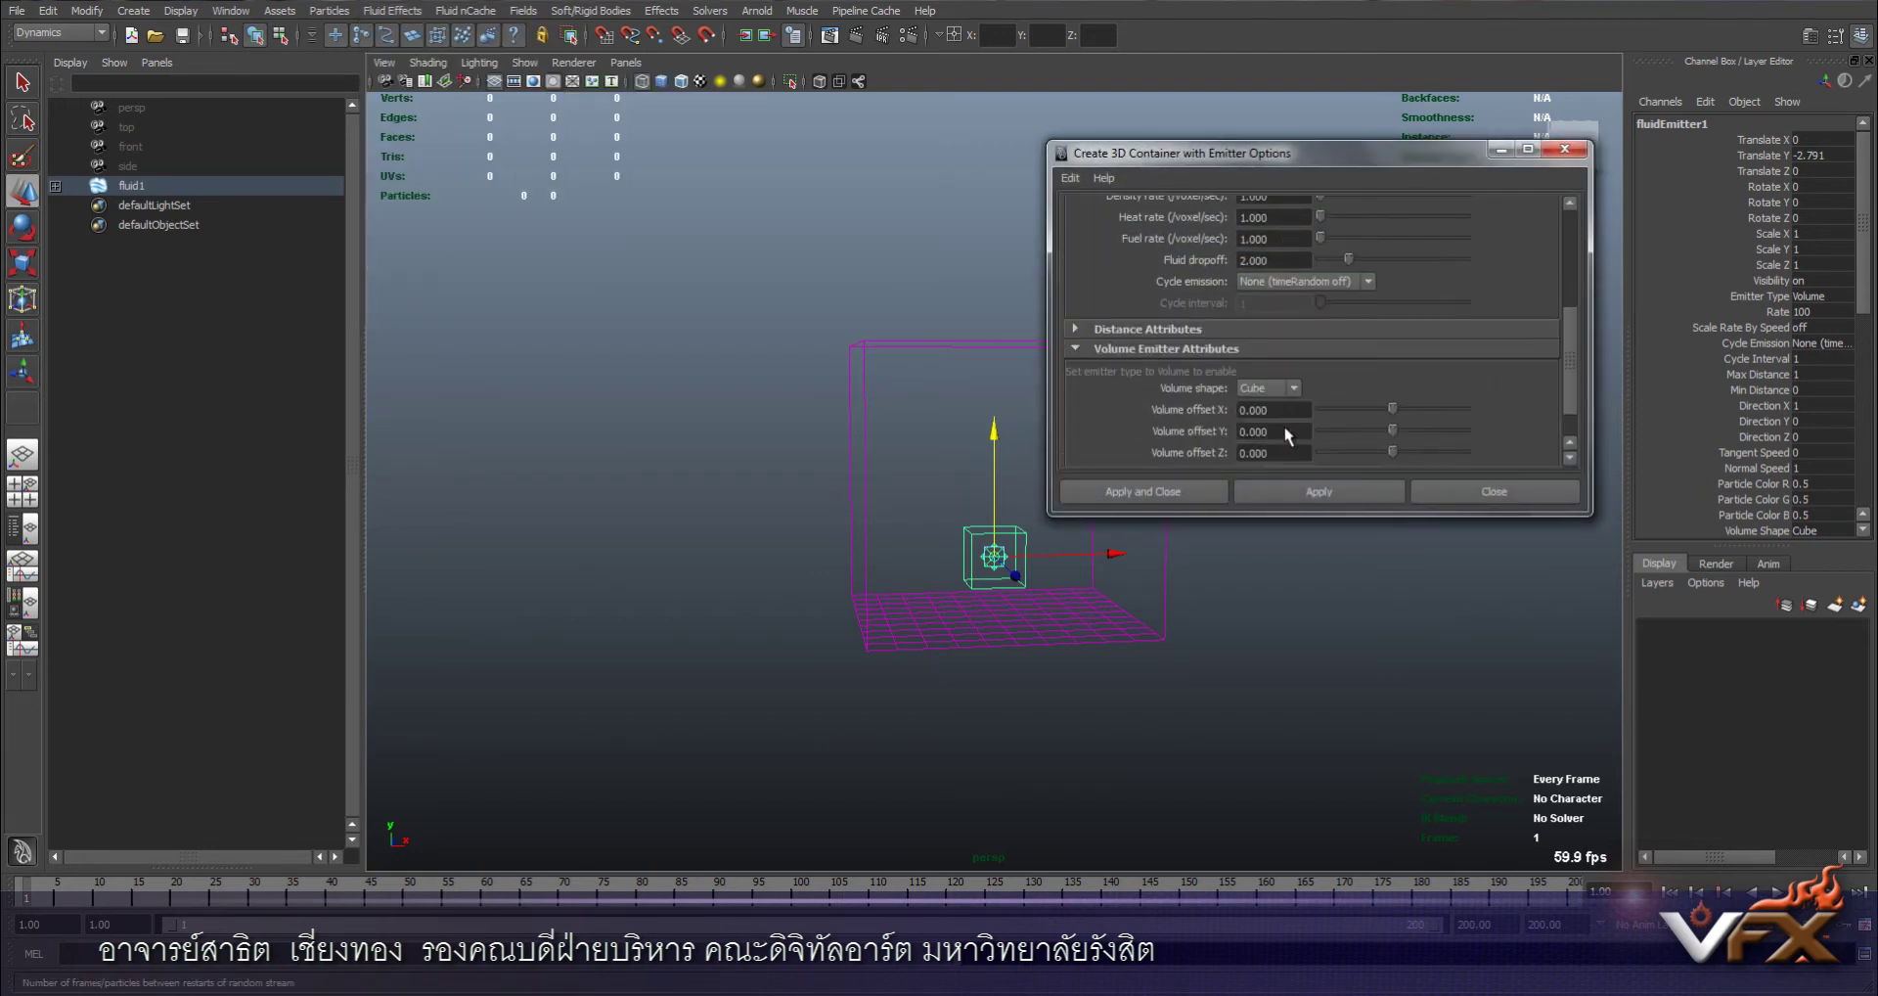
{"action": "left_click", "coordinate": [1077, 330]}
{"action": "scroll", "coordinate": [1174, 333], "scroll_direction": "down", "scroll_amount": 3}
{"action": "left_click", "coordinate": [1268, 340]}
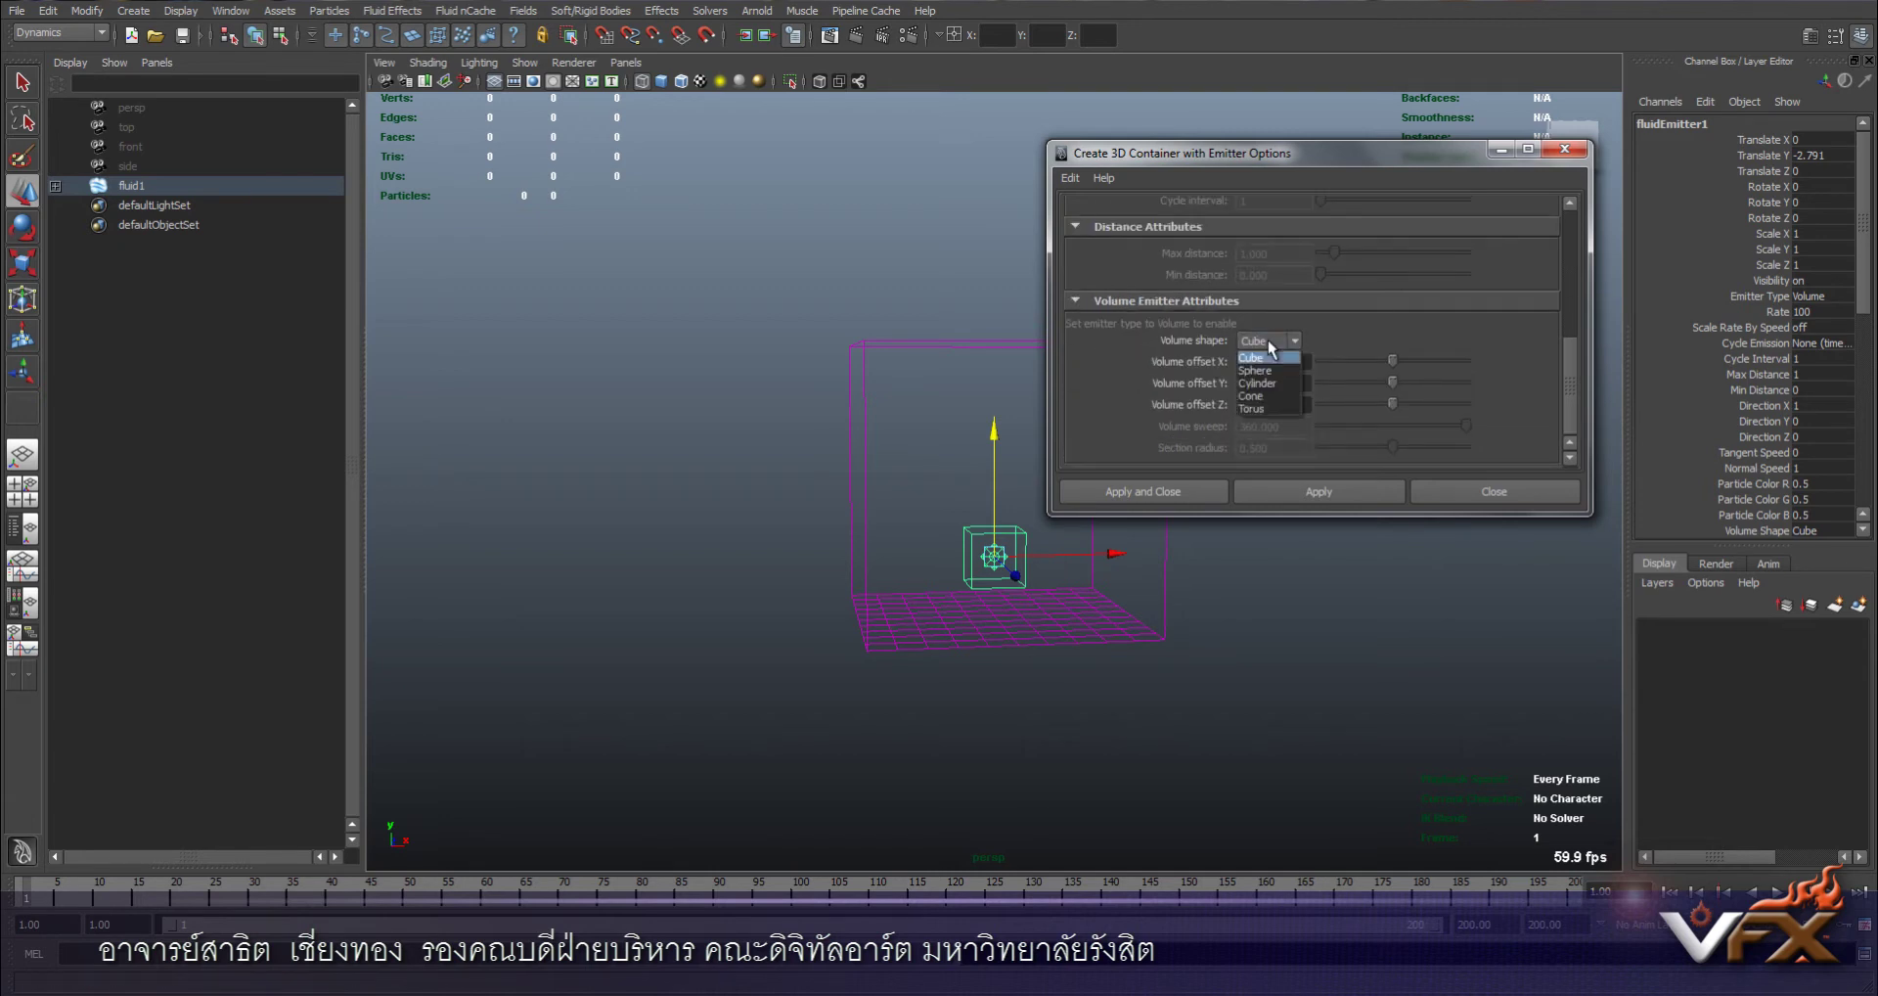
{"action": "left_click", "coordinate": [1256, 370]}
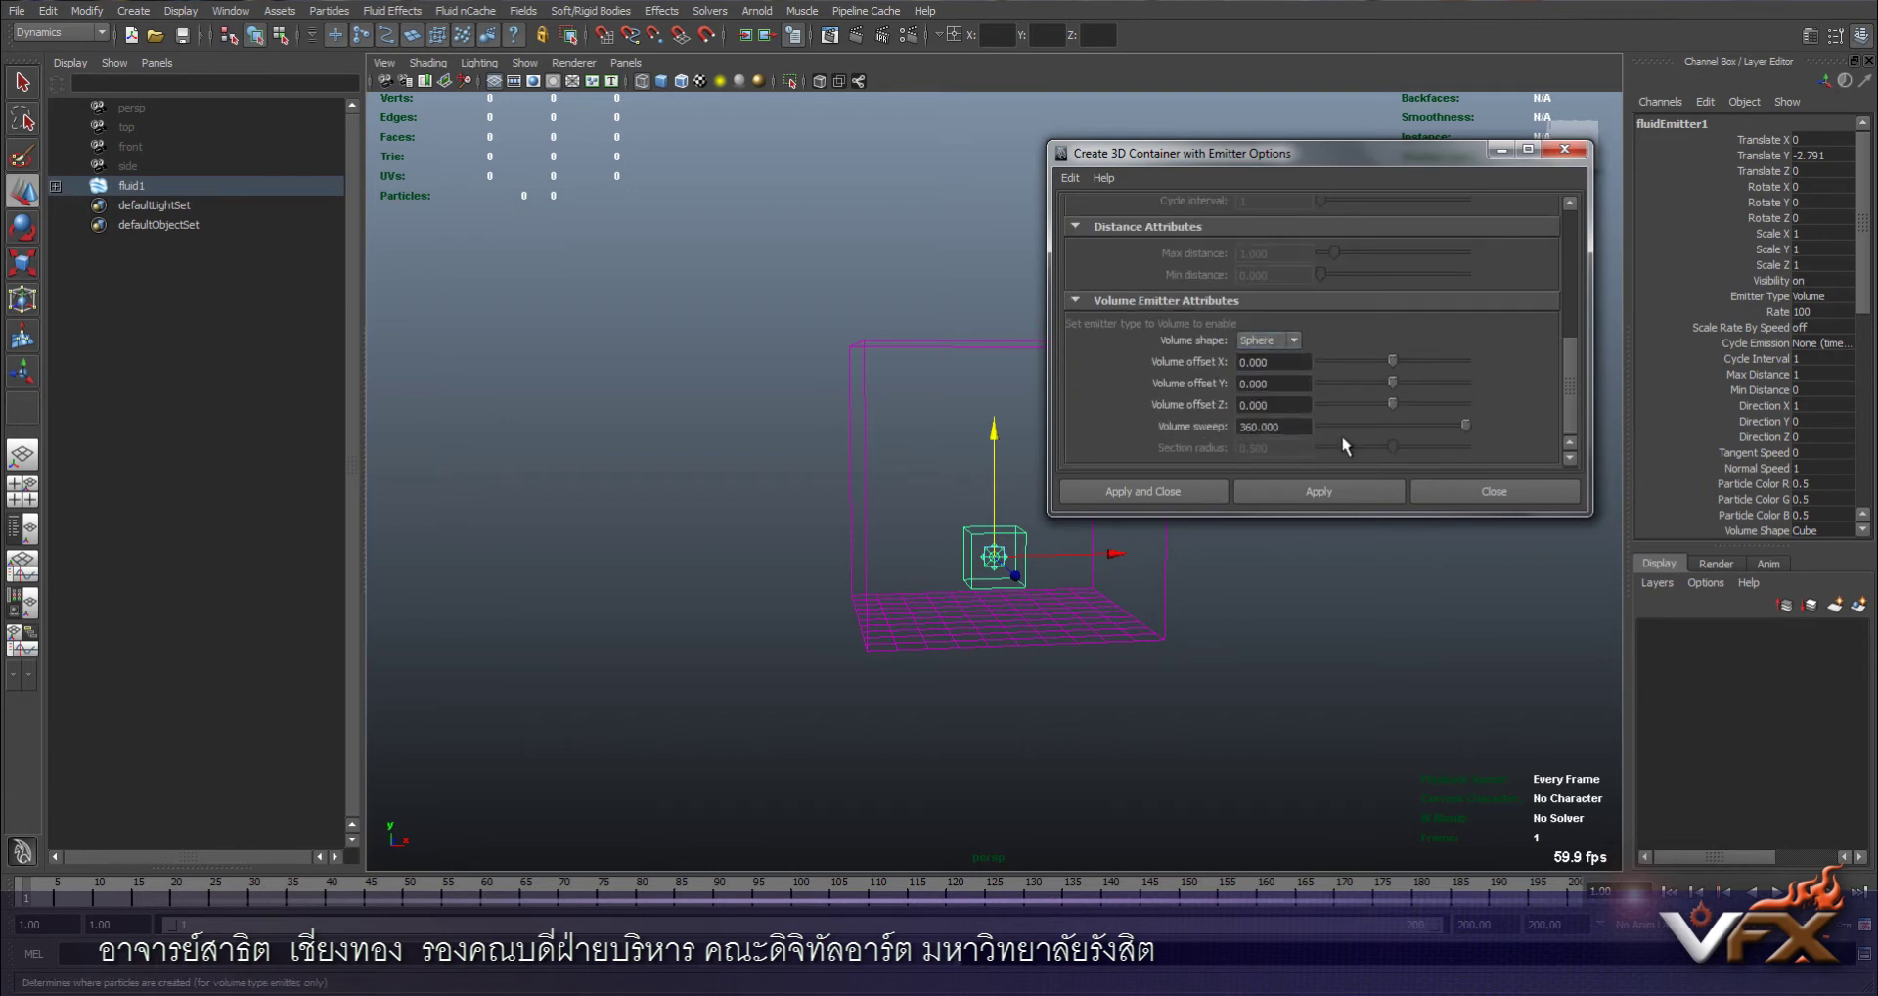
{"action": "left_click", "coordinate": [1178, 489]}
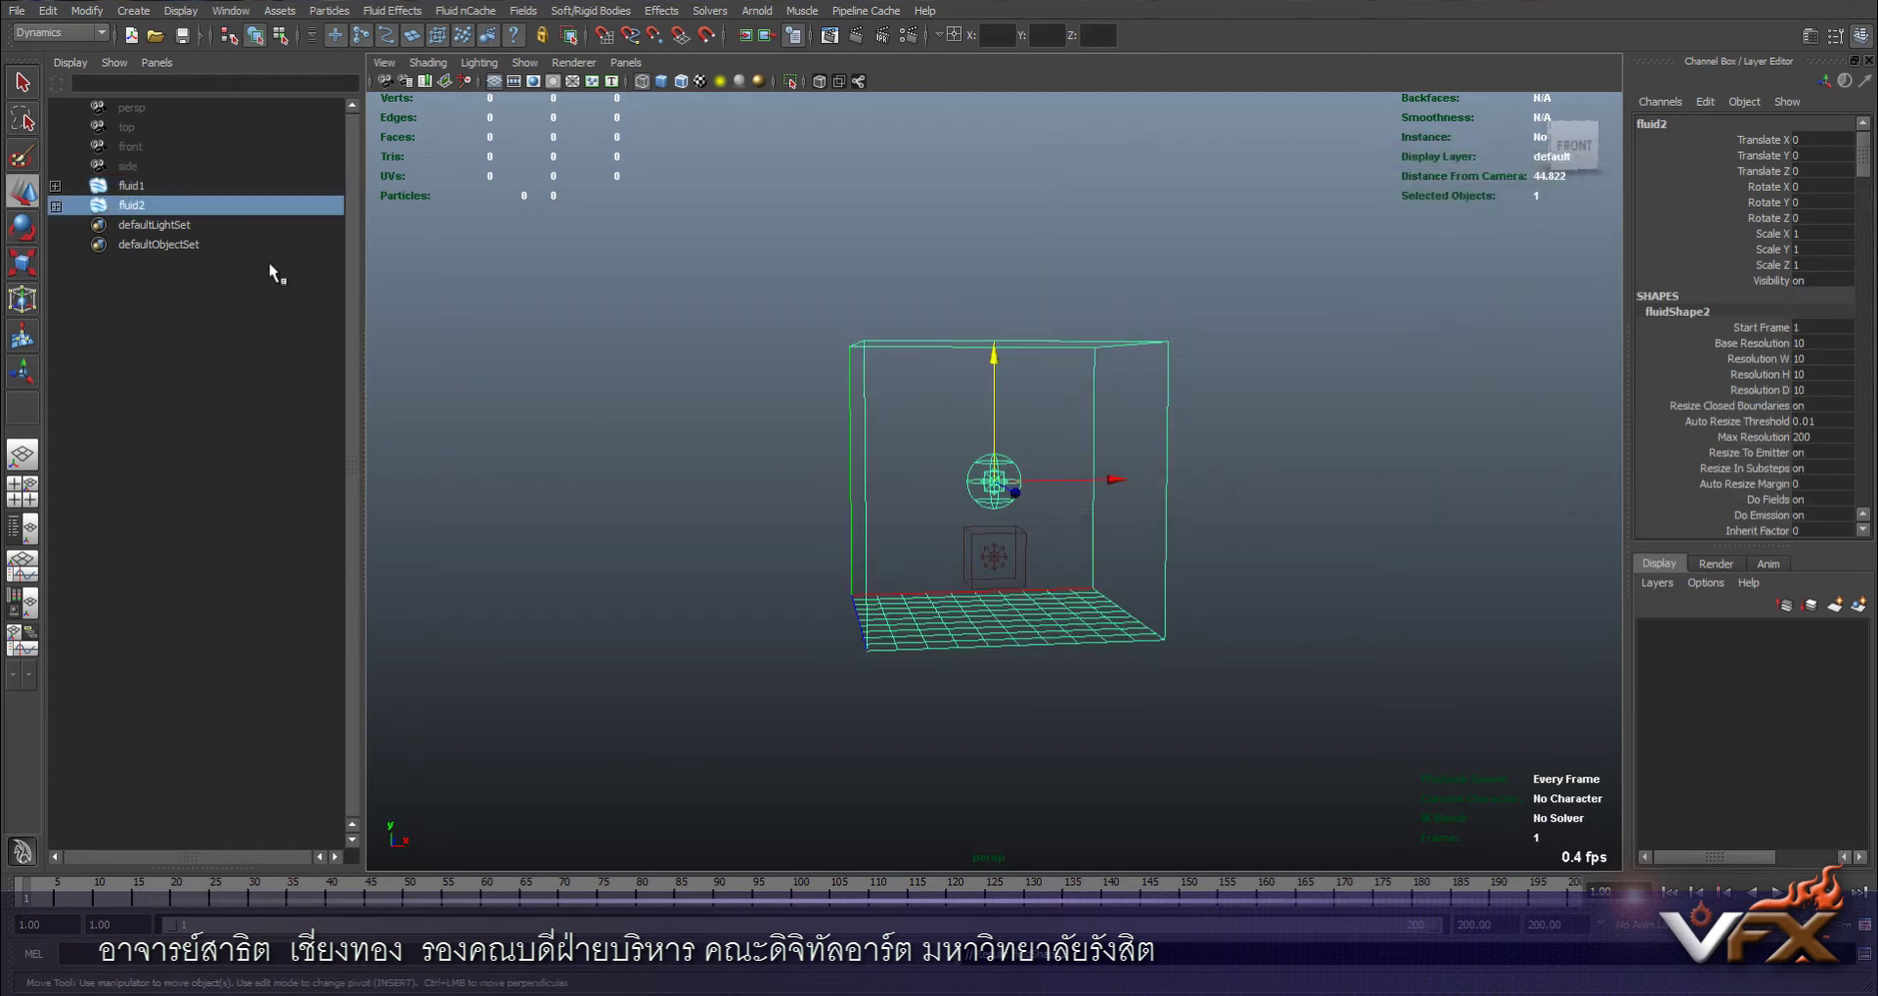
Delete fluid1, lower the sphere emitter to Translate Y -3.666, and show fluid2's attributes
{"action": "left_click", "coordinate": [216, 235]}
{"action": "left_click", "coordinate": [995, 489]}
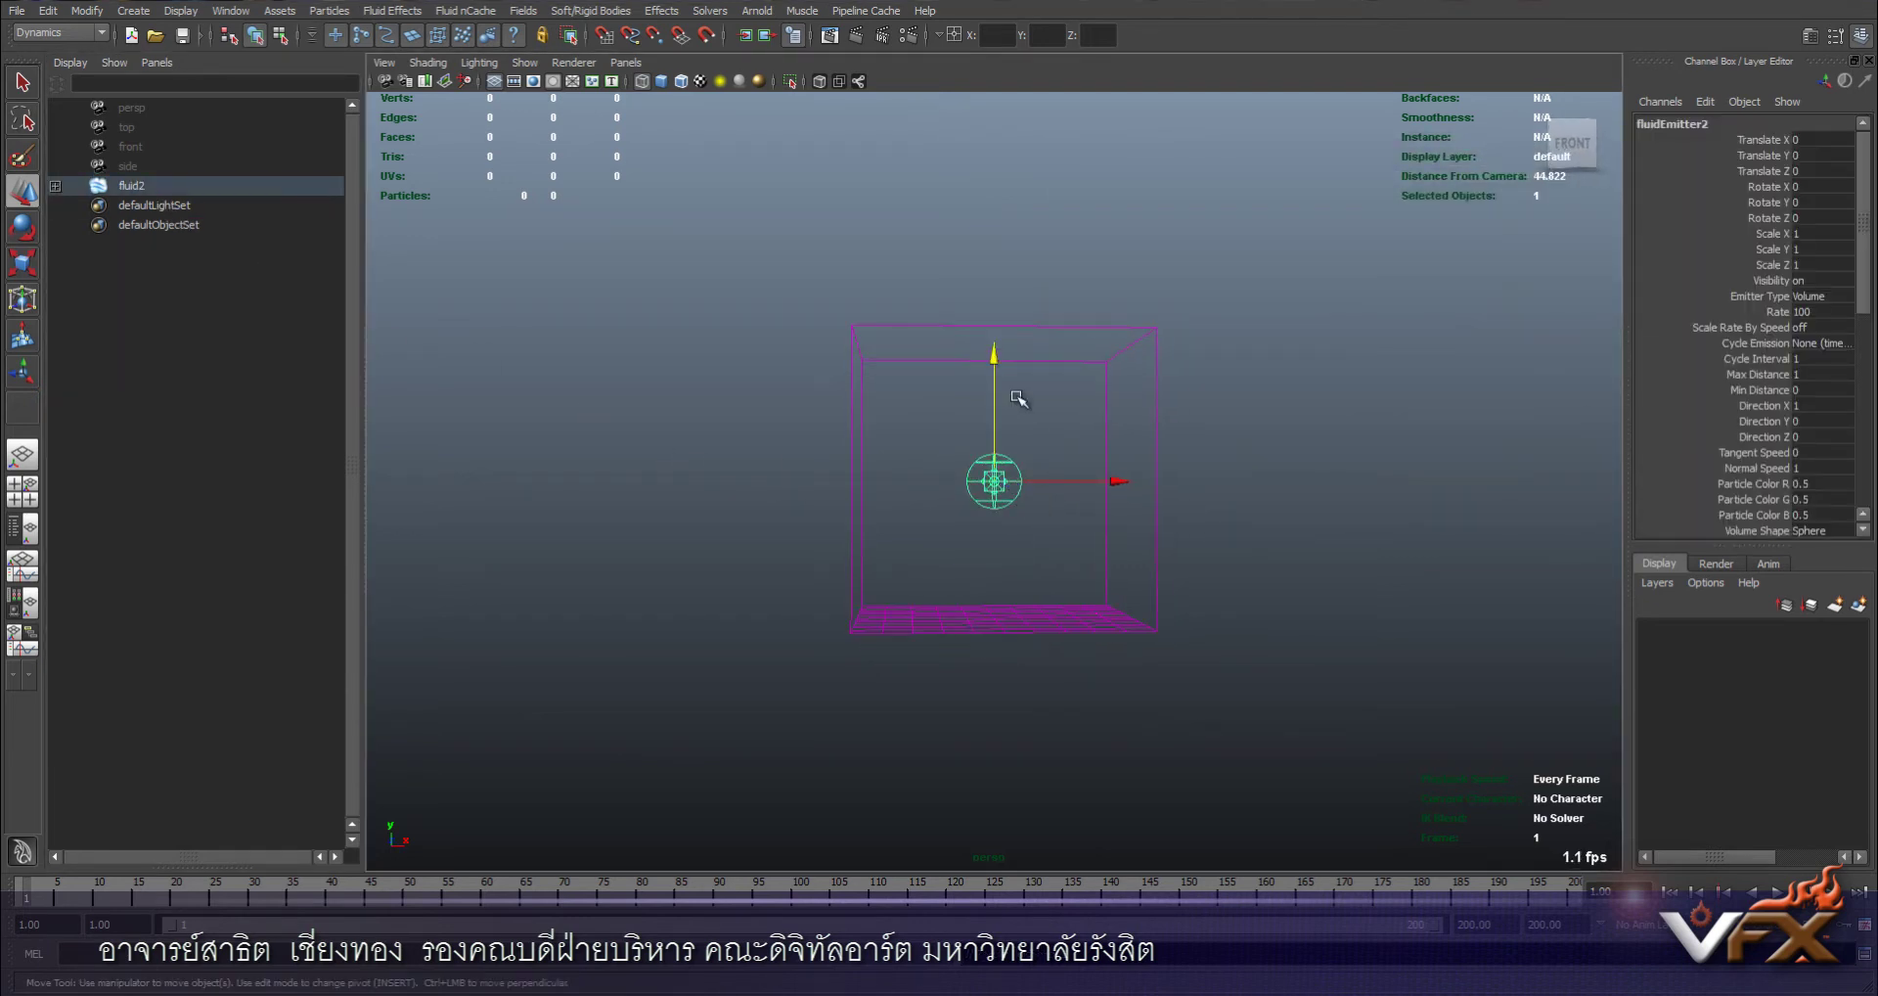
{"action": "left_click_drag", "start_coordinate": [996, 368], "coordinate": [993, 448]}
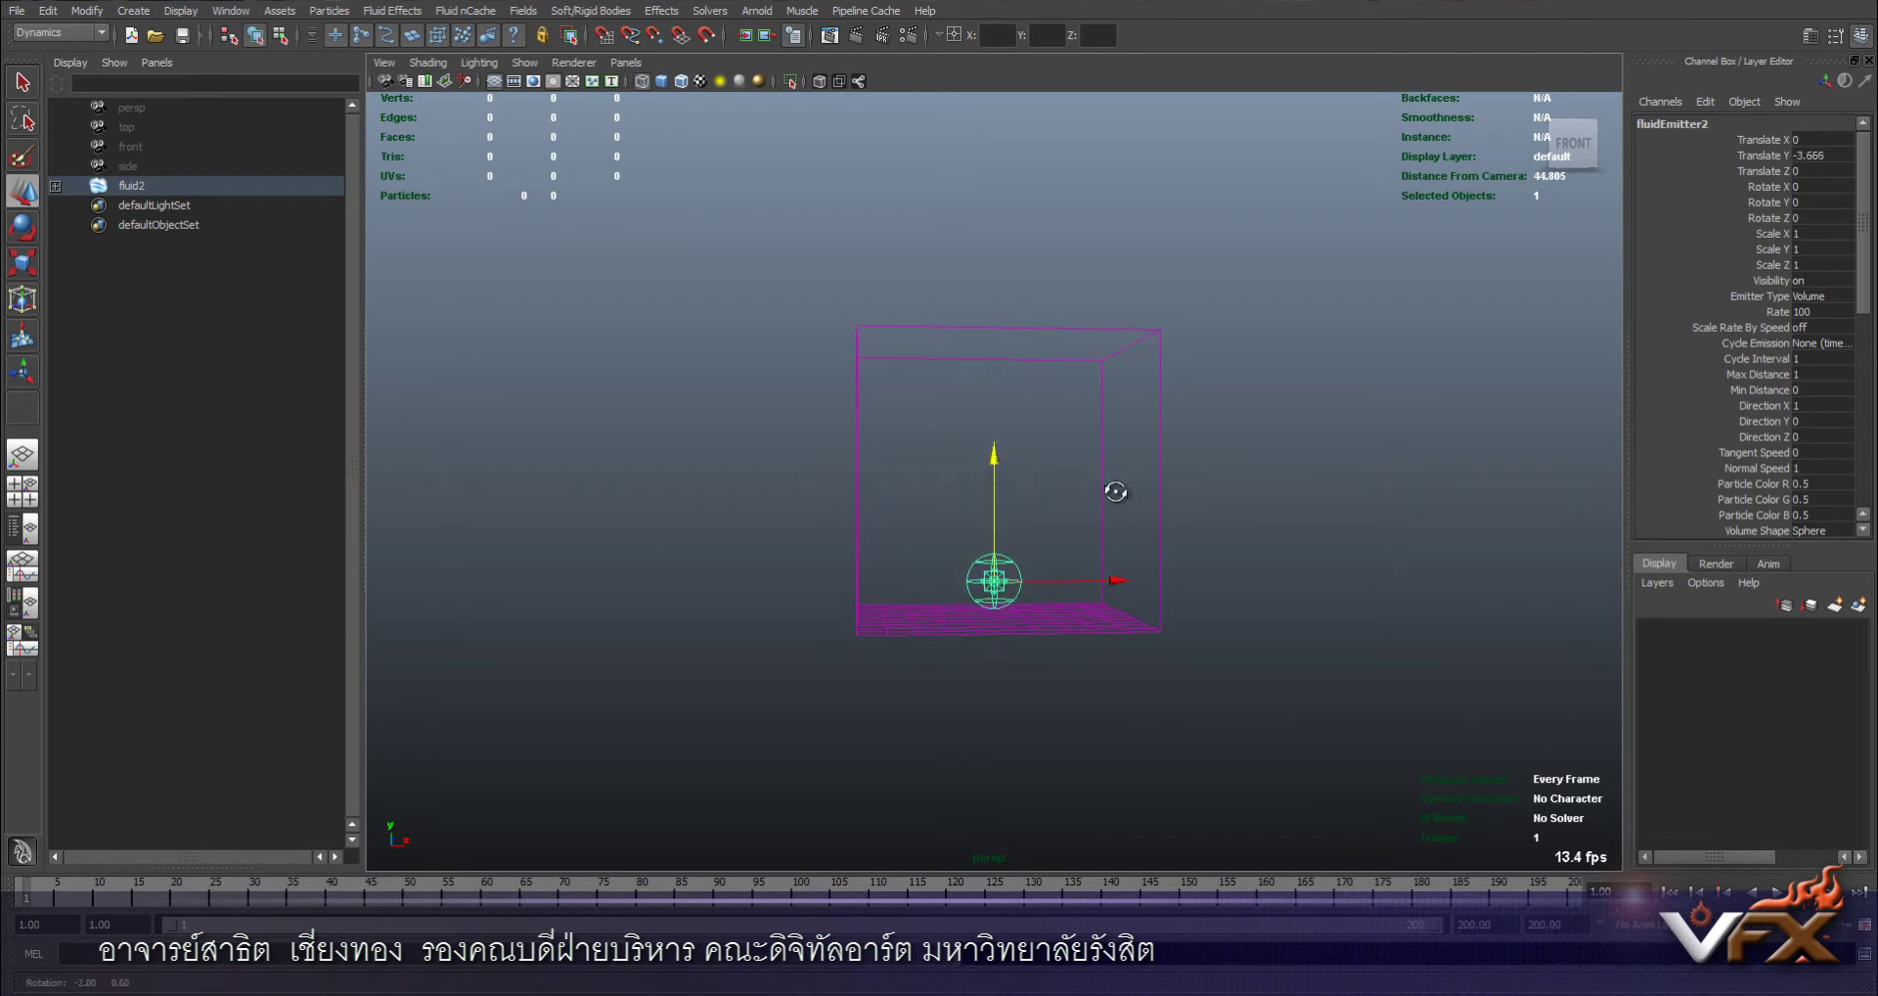
{"action": "mouse_move", "coordinate": [1115, 491]}
{"action": "left_mouse_down", "text": "alt"}
{"action": "mouse_move", "coordinate": [1181, 490]}
{"action": "mouse_move", "coordinate": [1029, 526]}
{"action": "left_mouse_up", "text": "alt"}
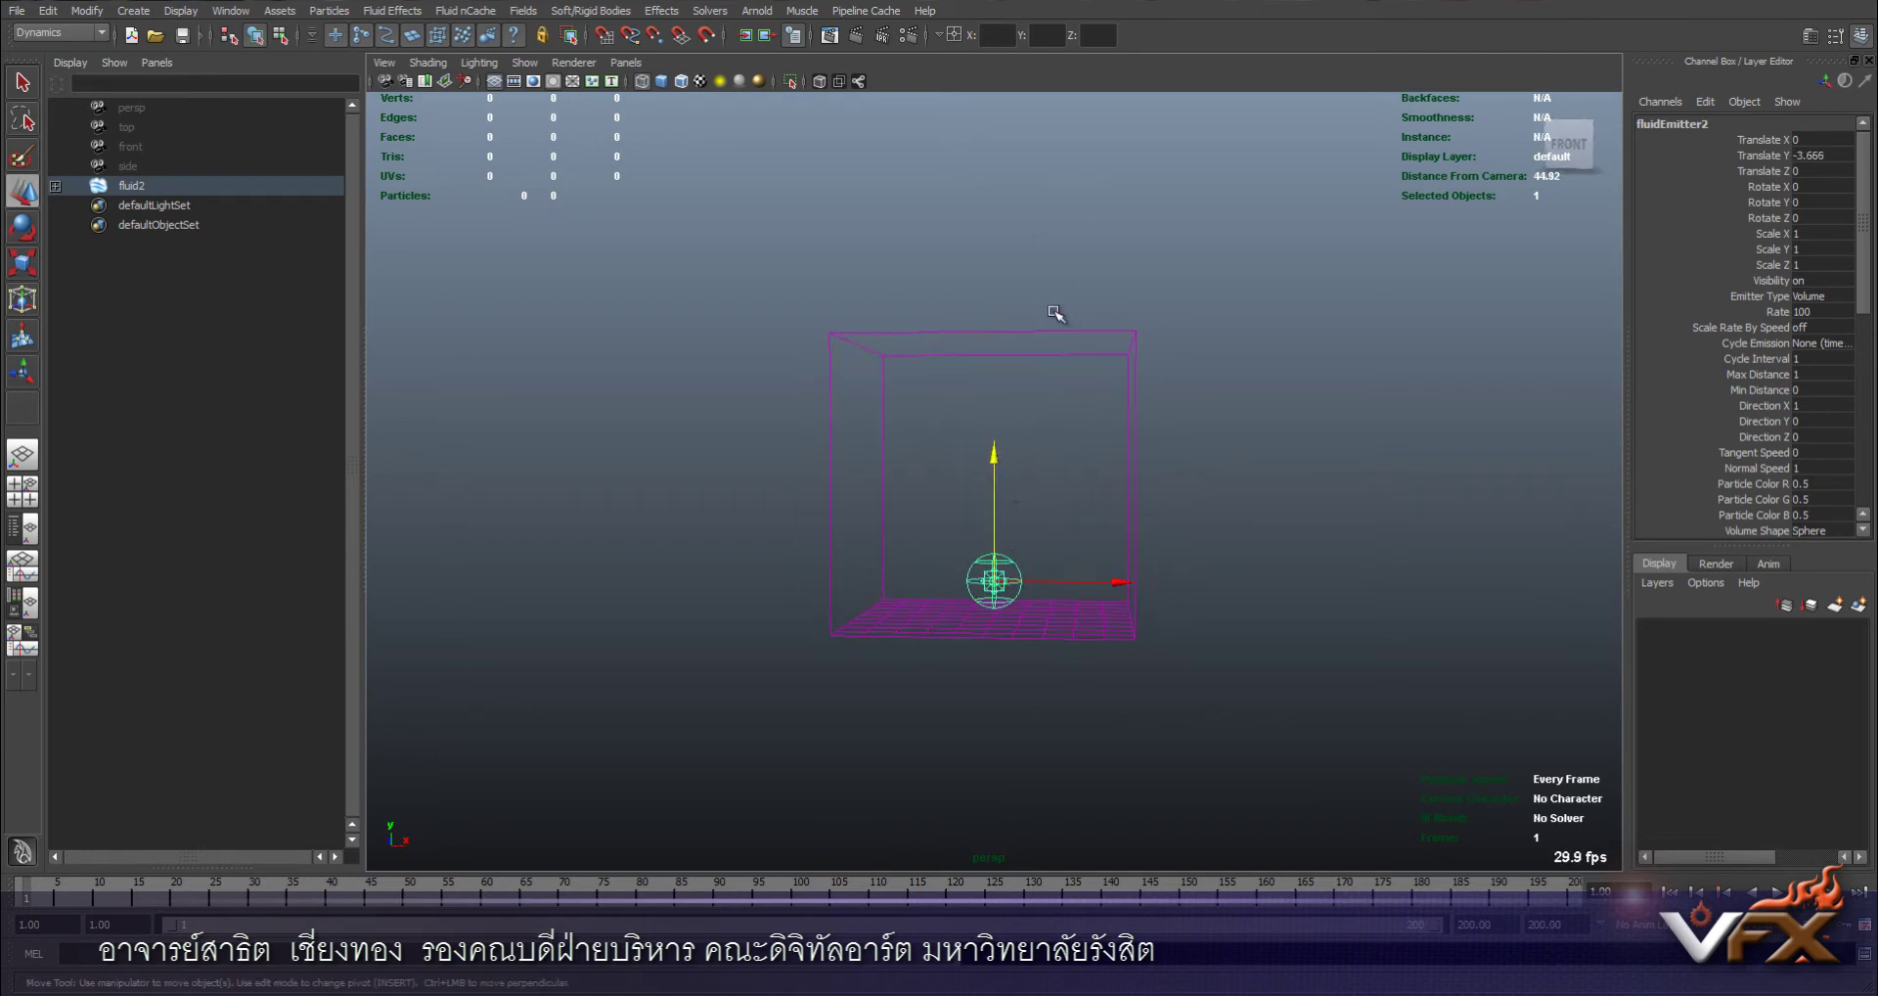
{"action": "left_click", "coordinate": [1133, 396]}
{"action": "key", "text": "ctrl+a"}
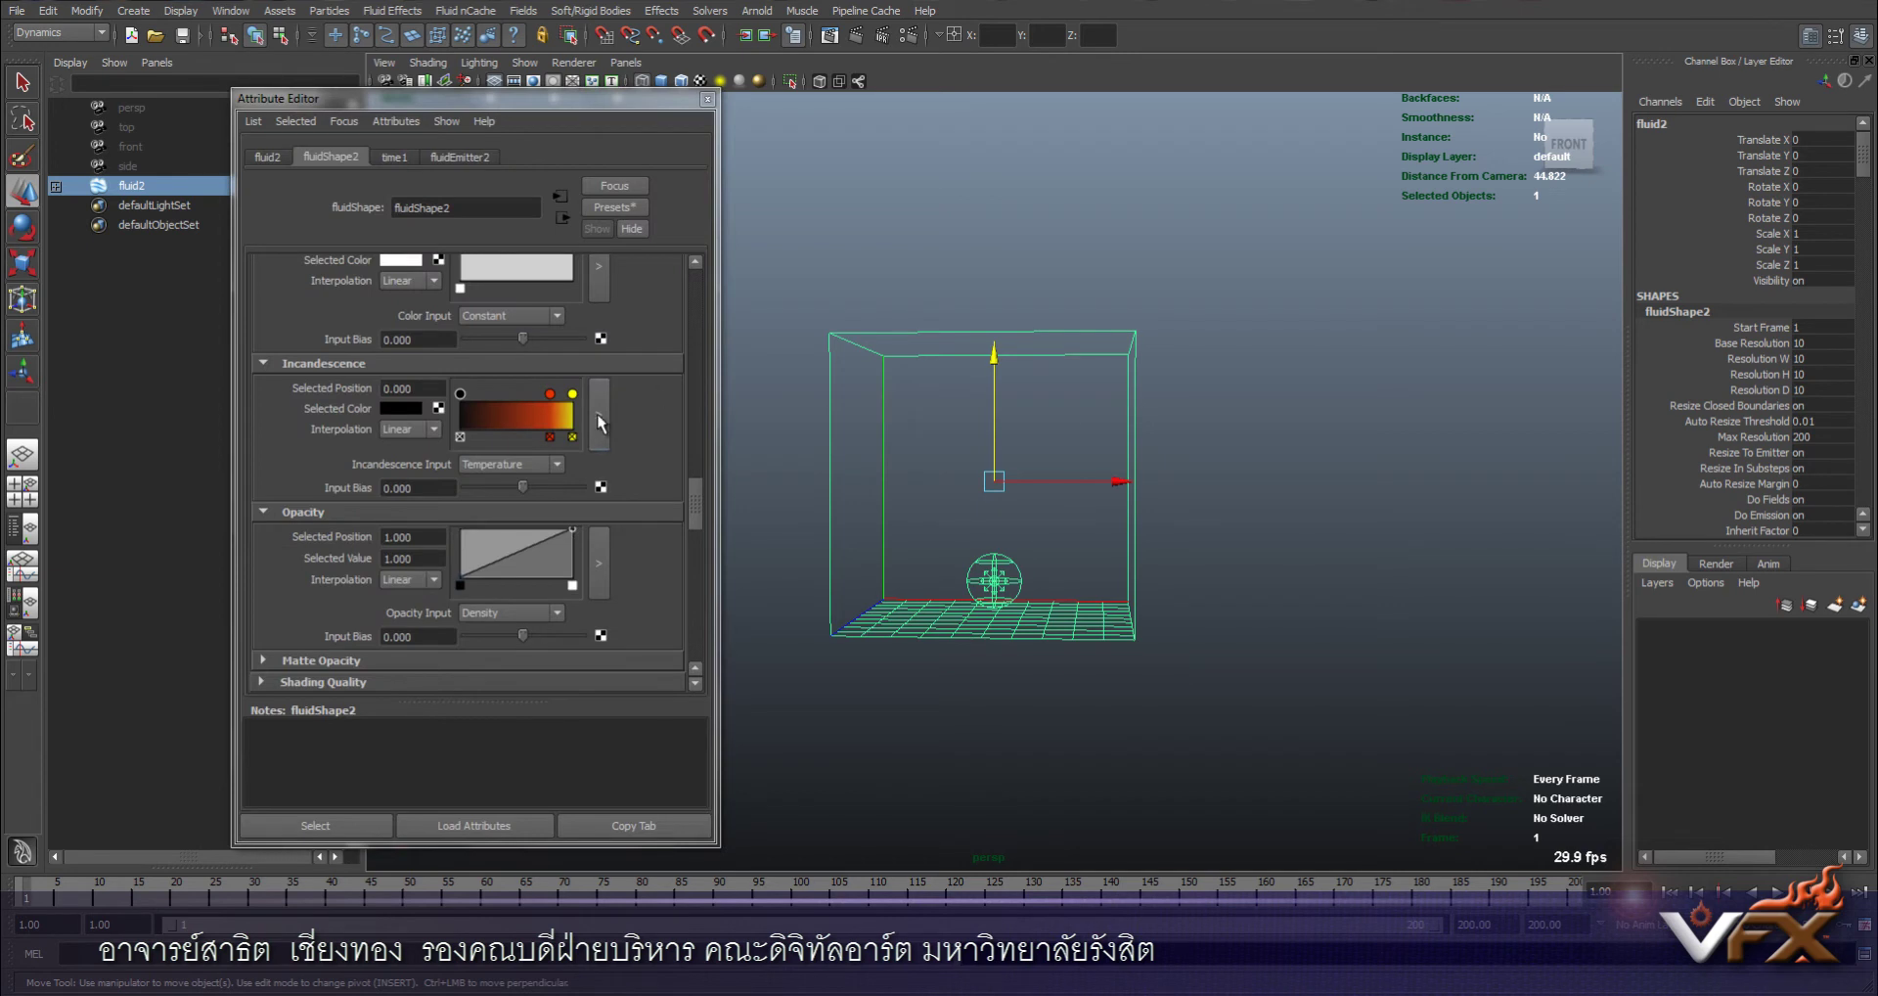
Set fluid2's Base Resolution to 60
{"action": "scroll", "coordinate": [601, 414], "scroll_direction": "up", "scroll_amount": 5}
{"action": "left_click_drag", "start_coordinate": [693, 442], "coordinate": [690, 286]}
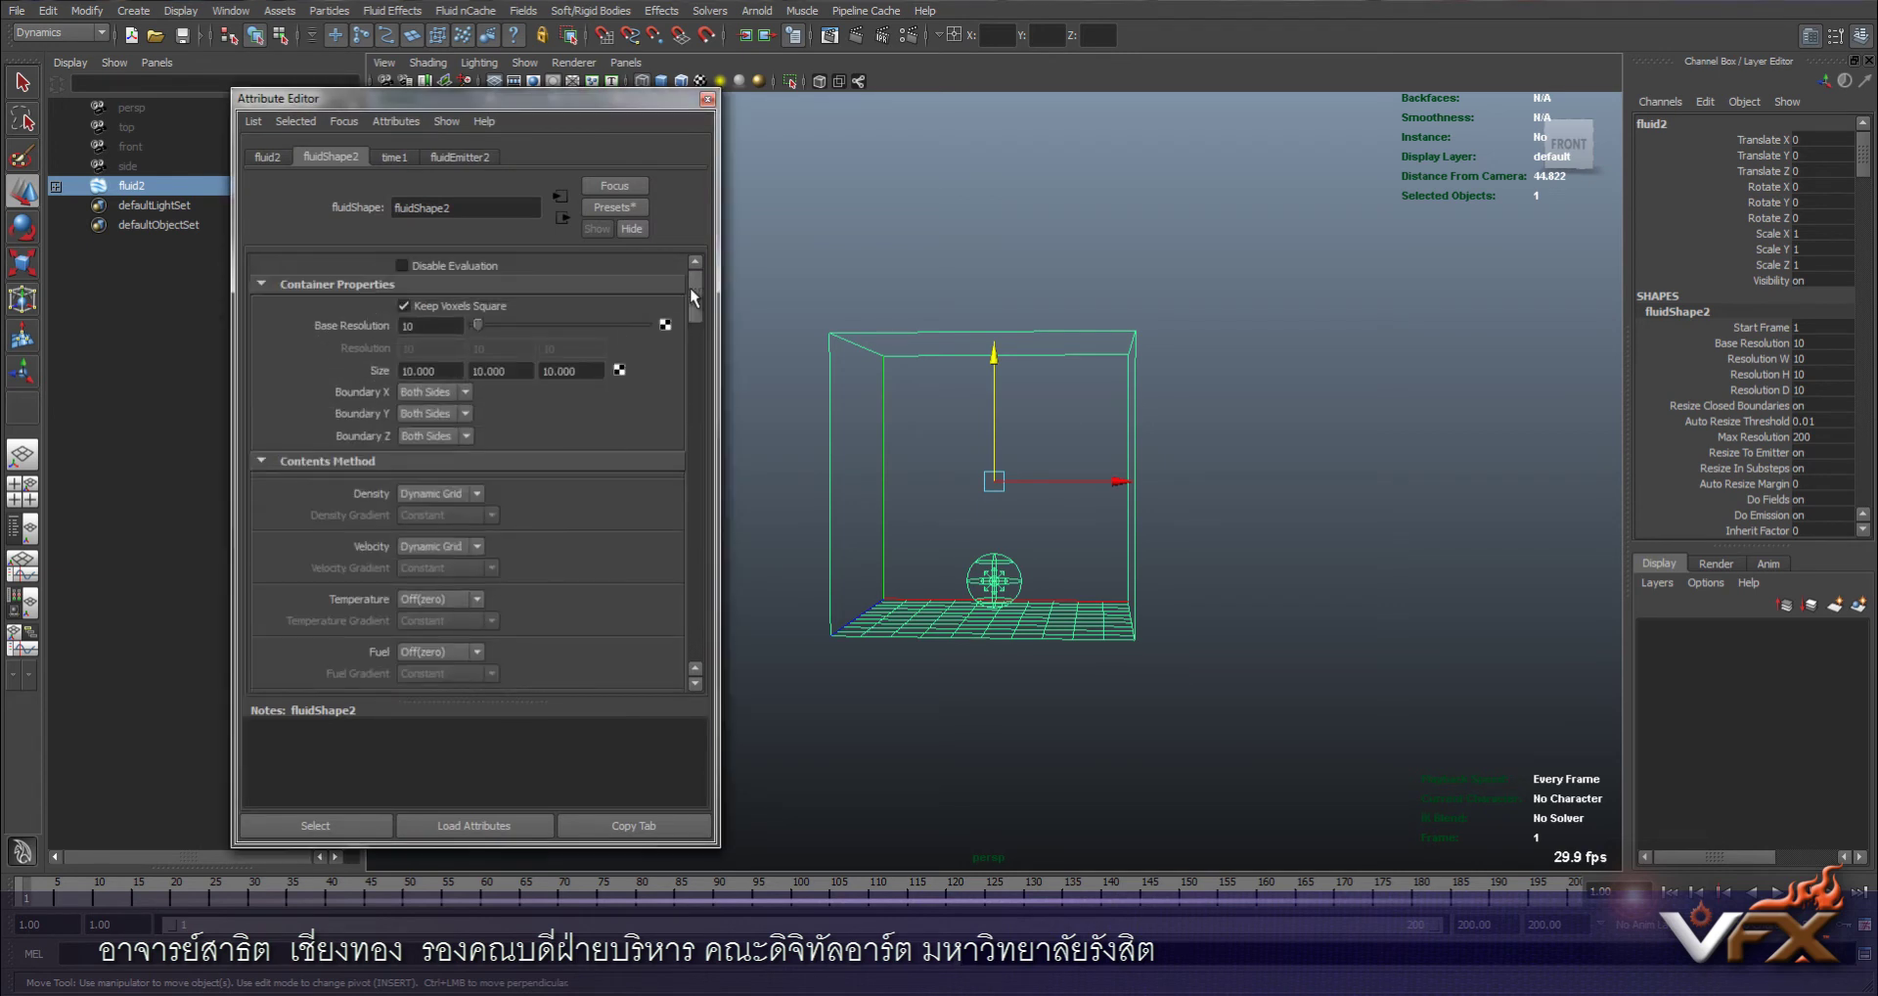
{"action": "double_click", "coordinate": [409, 326]}
{"action": "type", "text": "60"}
{"action": "key", "text": "Return"}
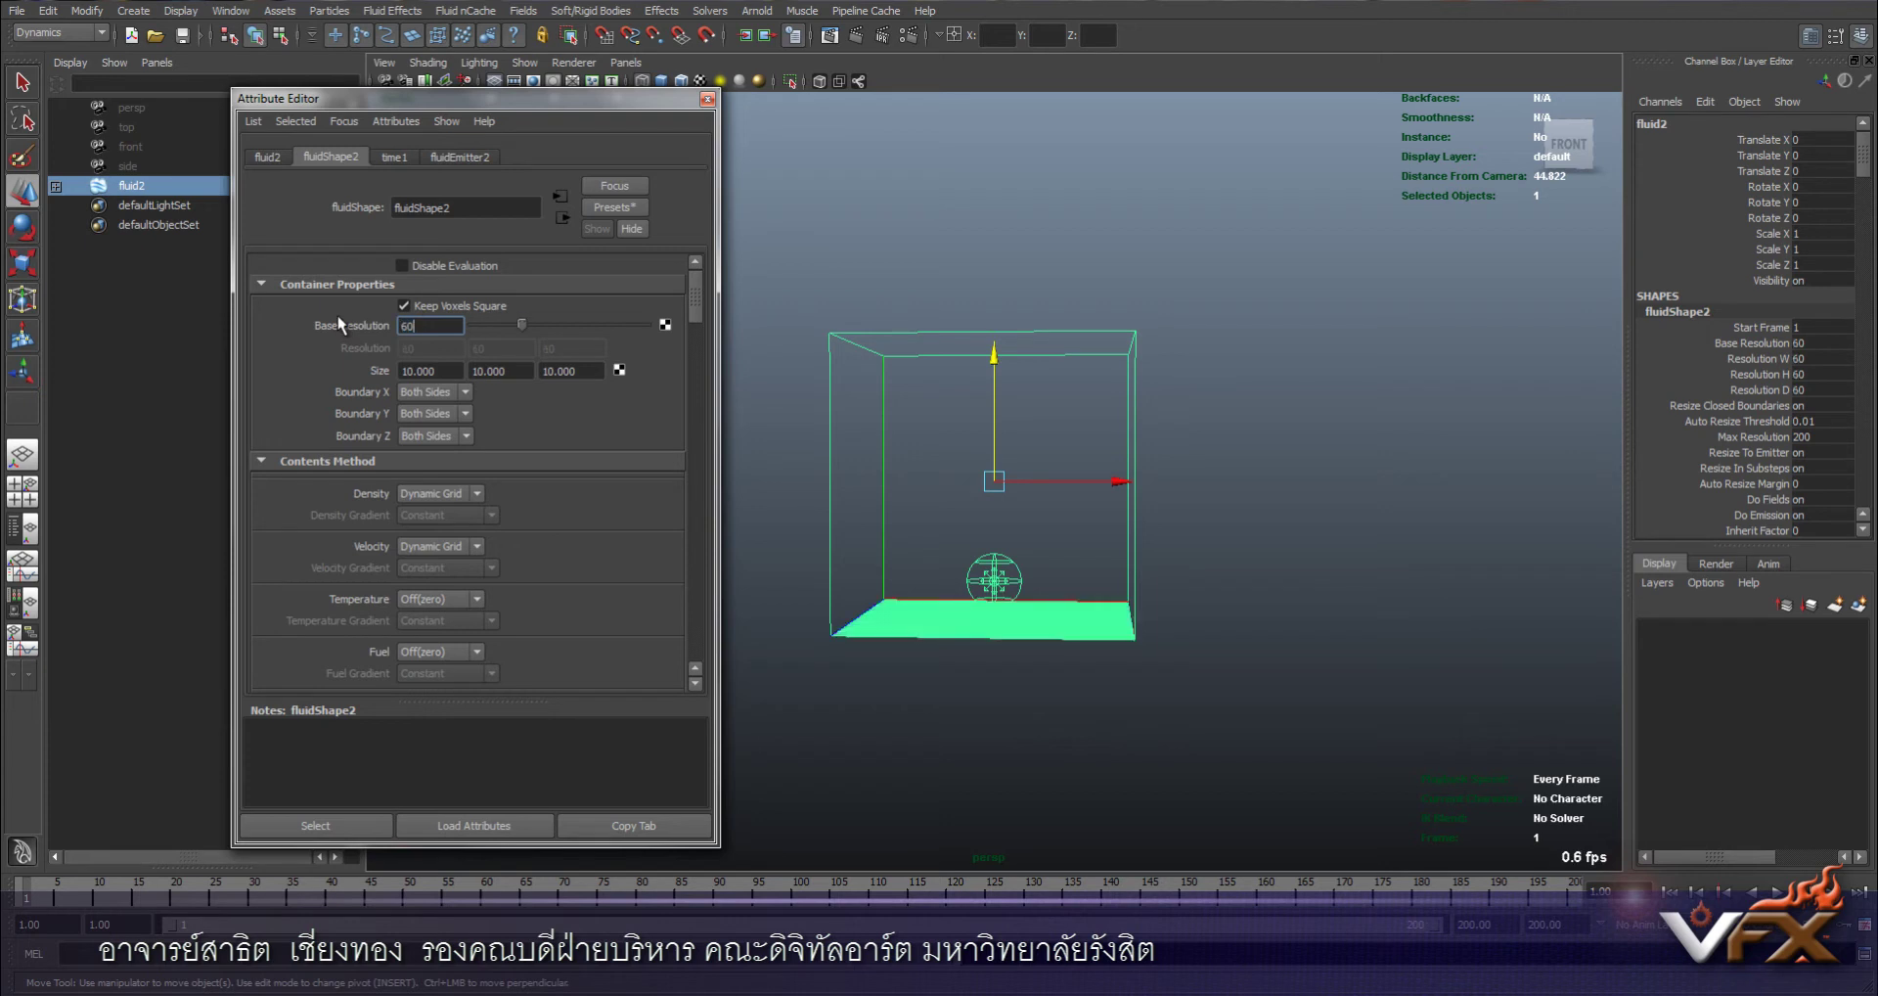
Resize the container to 13 × 30 × 13
{"action": "left_click", "coordinate": [472, 372]}
{"action": "type", "text": "30"}
{"action": "key", "text": "Return"}
{"action": "left_click_drag", "start_coordinate": [454, 369], "coordinate": [394, 371]}
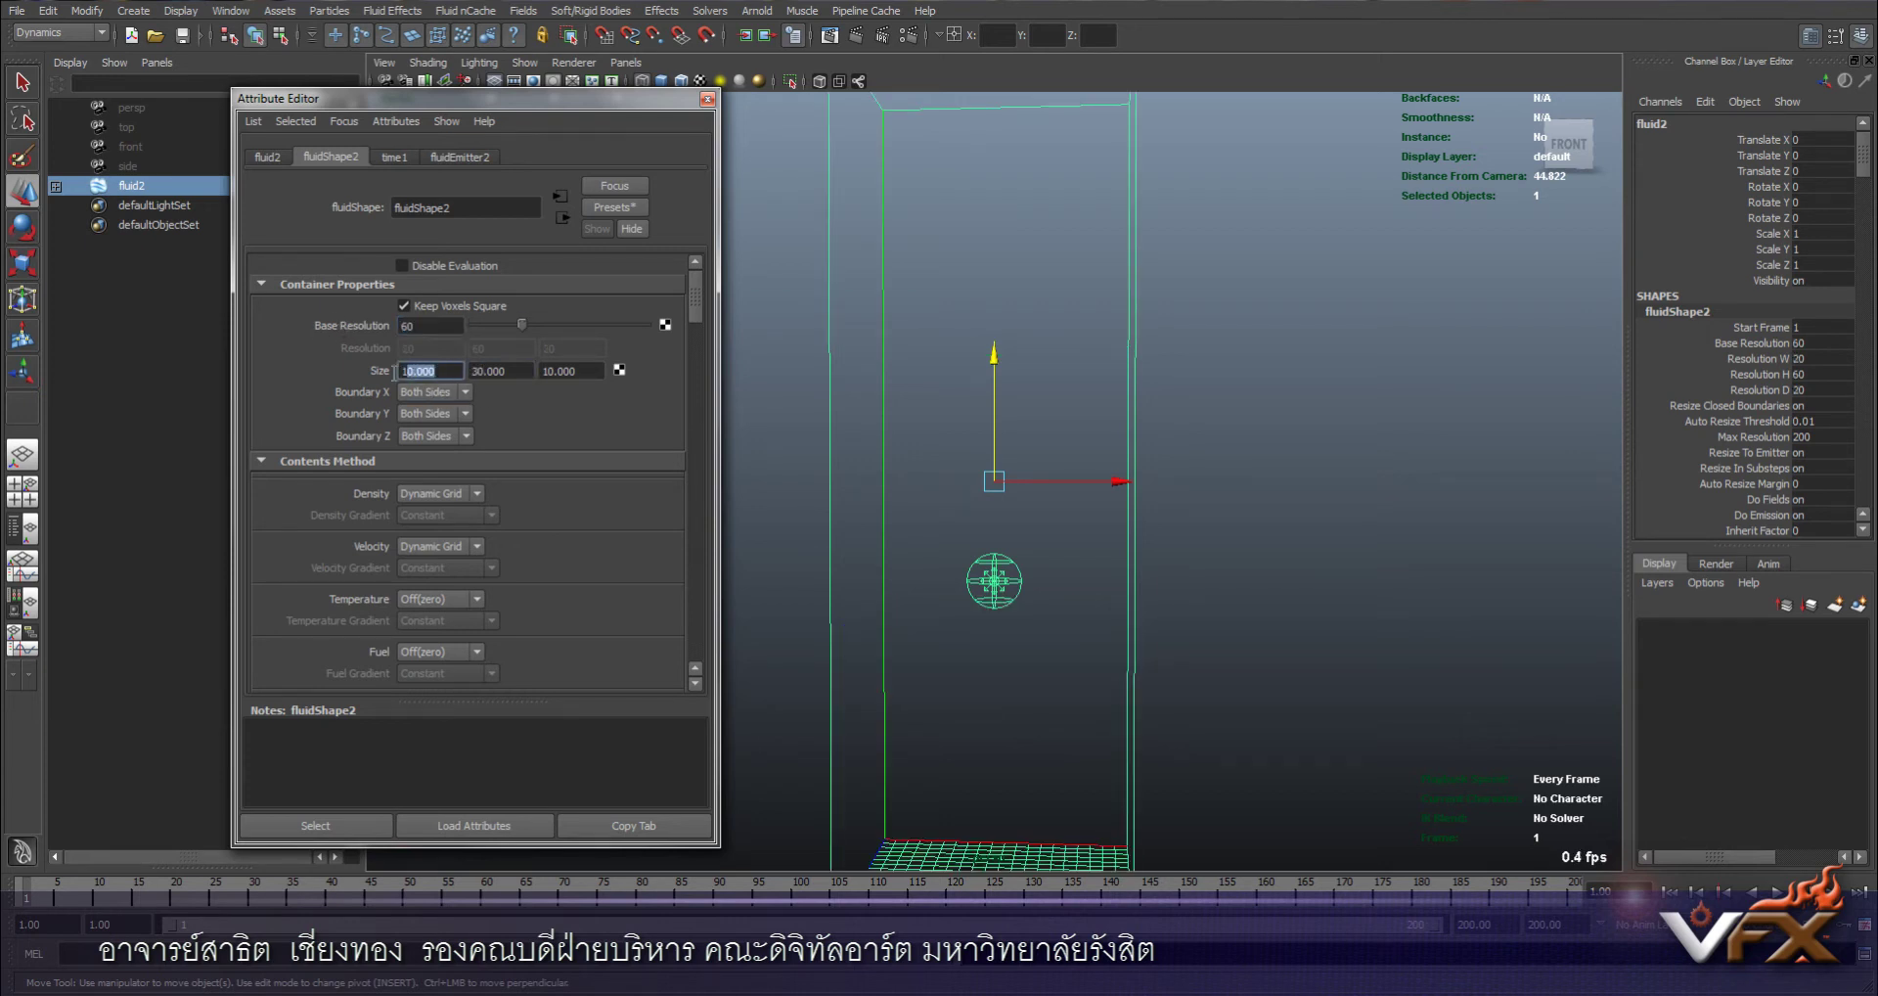
{"action": "type", "text": "3"}
{"action": "key", "text": "Return"}
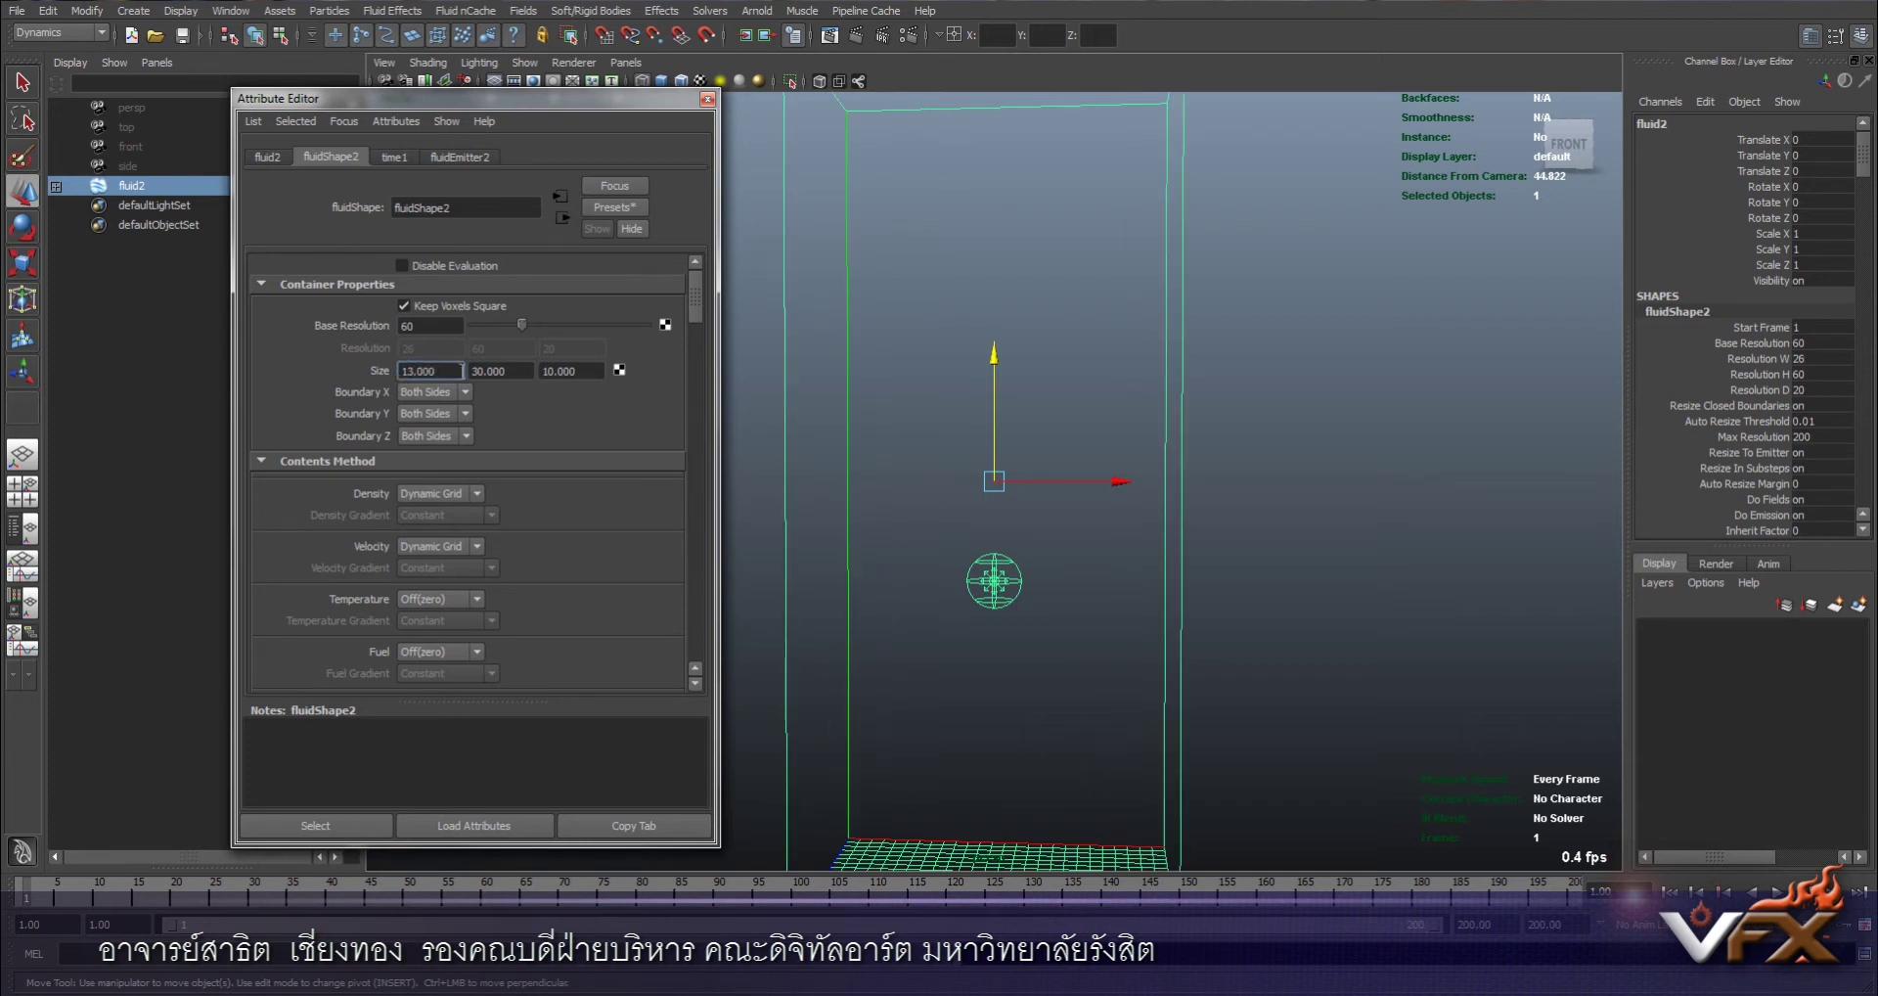
{"action": "left_click_drag", "start_coordinate": [600, 372], "coordinate": [500, 364]}
{"action": "type", "text": "13"}
{"action": "key", "text": "Return"}
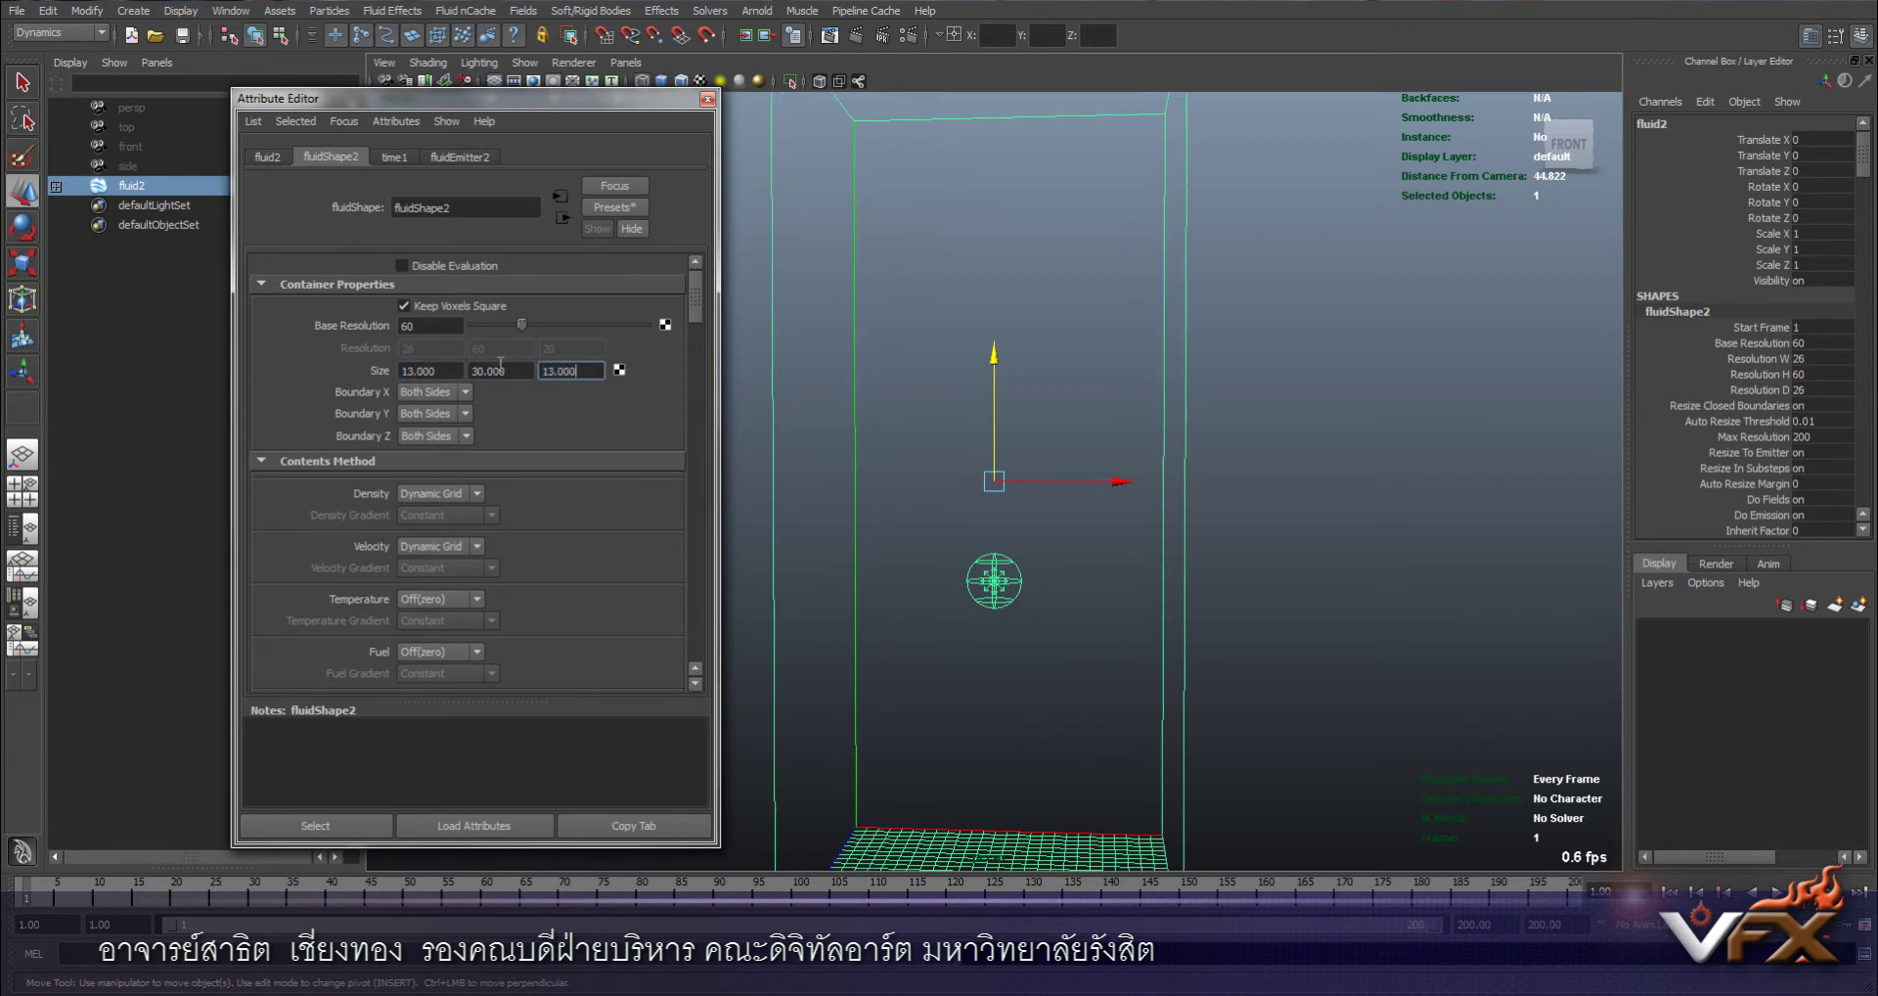
{"action": "left_click_drag", "start_coordinate": [1211, 523], "coordinate": [954, 527], "text": "alt"}
Lower the sphere emitter to the bottom of the container
{"action": "left_click", "coordinate": [994, 550]}
{"action": "mouse_move", "coordinate": [994, 445]}
{"action": "left_mouse_down"}
{"action": "mouse_move", "coordinate": [998, 611]}
{"action": "mouse_move", "coordinate": [1082, 695]}
{"action": "mouse_move", "coordinate": [1067, 689]}
{"action": "left_mouse_up"}
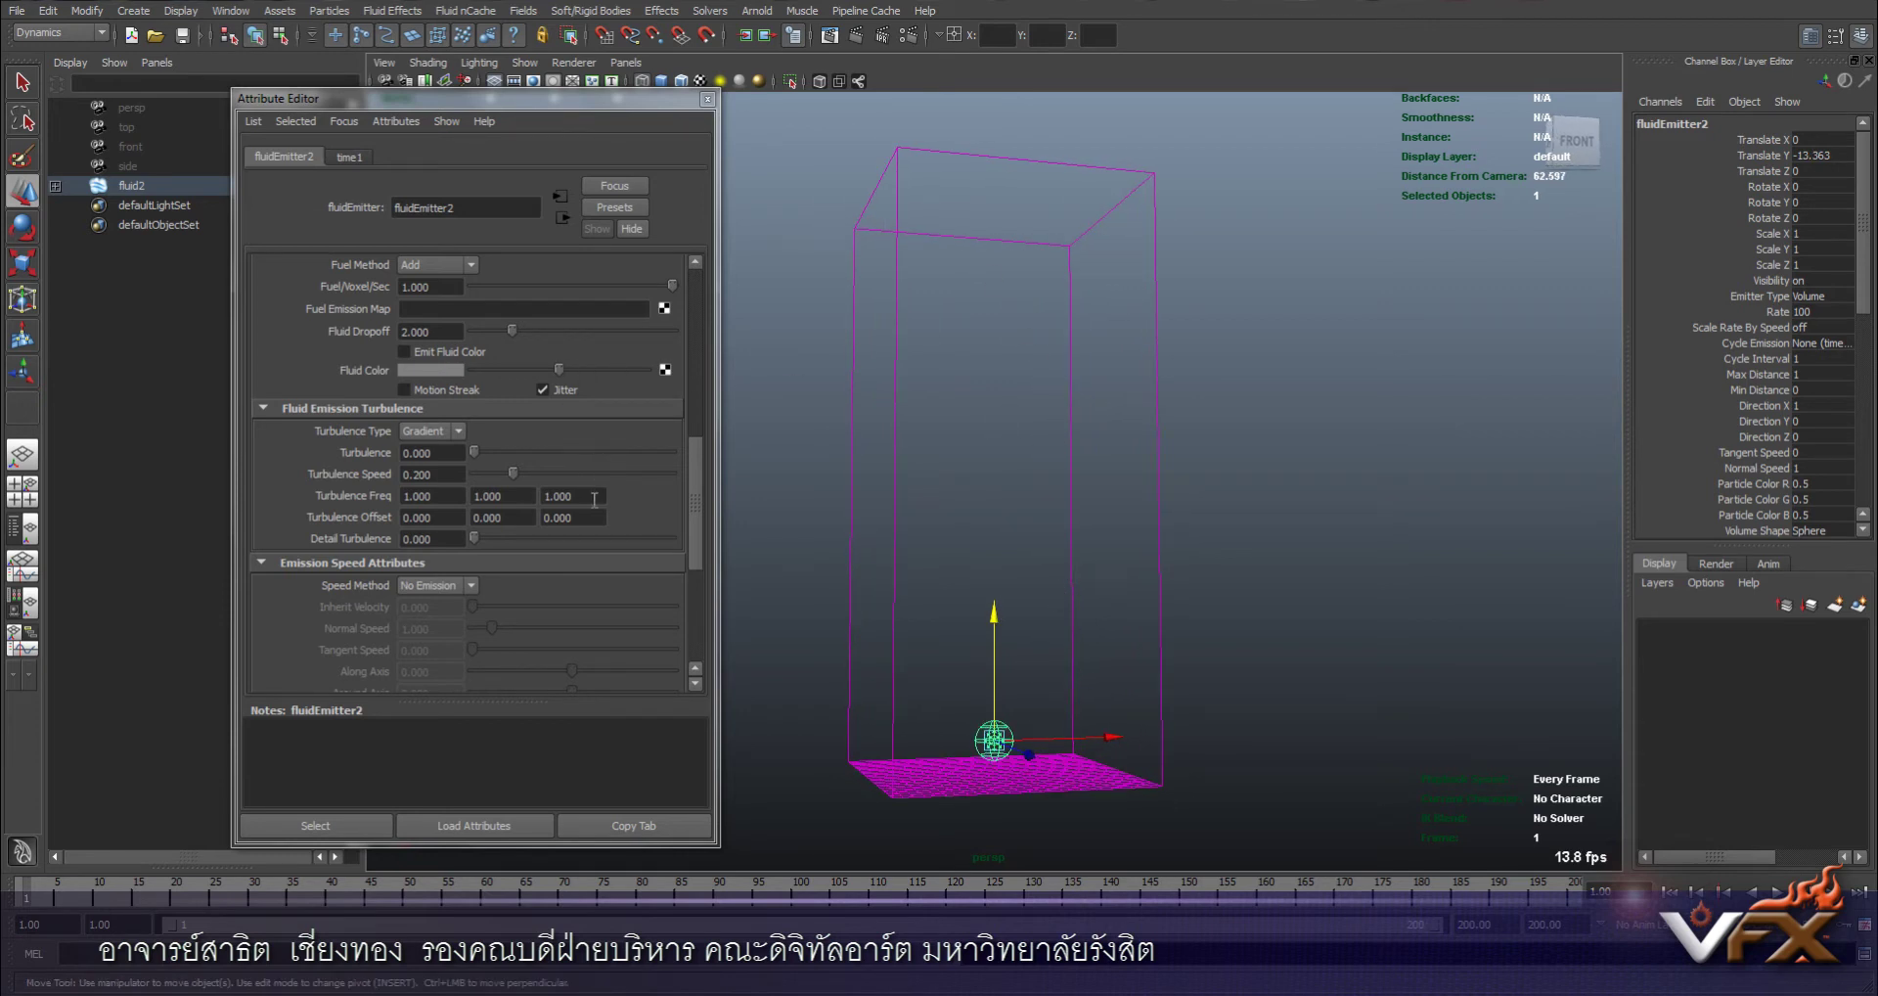
{"action": "scroll", "coordinate": [594, 499], "scroll_direction": "up", "scroll_amount": 3}
{"action": "scroll", "coordinate": [592, 498], "scroll_direction": "up", "scroll_amount": 3}
{"action": "scroll", "coordinate": [590, 497], "scroll_direction": "up", "scroll_amount": 3}
{"action": "scroll", "coordinate": [592, 499], "scroll_direction": "up", "scroll_amount": 3}
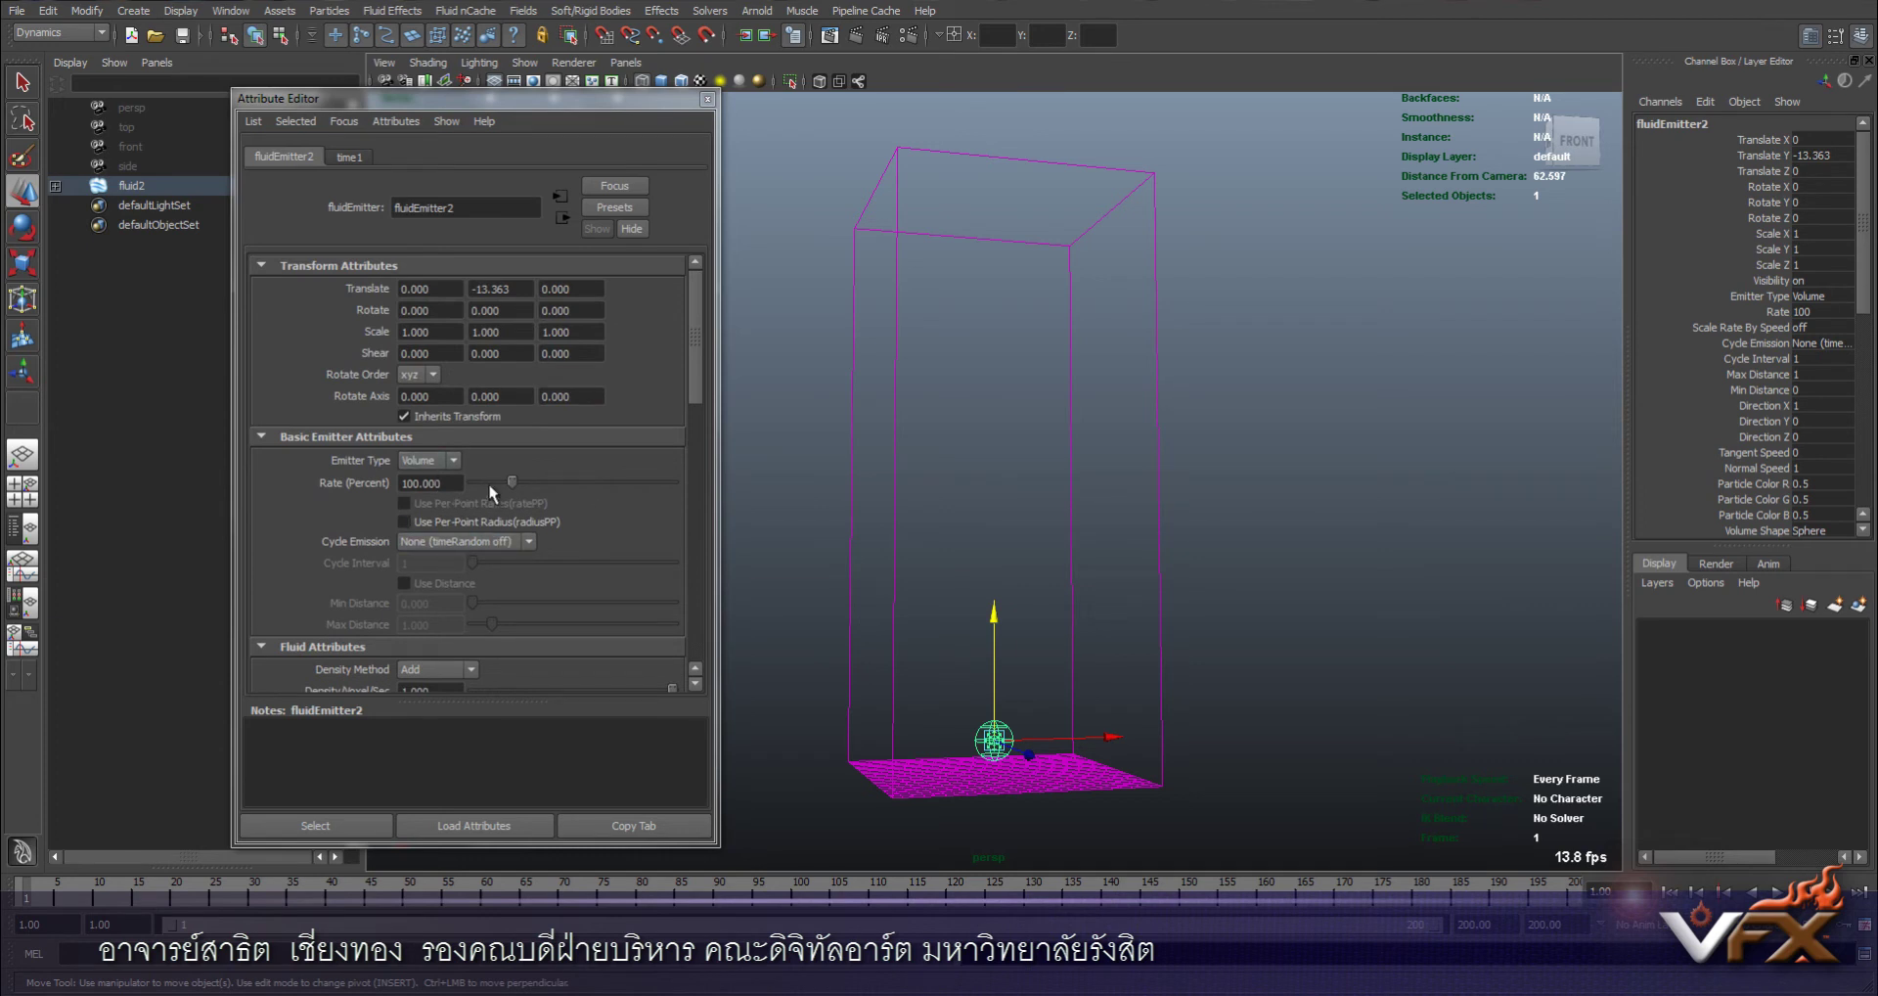
{"action": "left_click_drag", "start_coordinate": [511, 482], "coordinate": [658, 488]}
{"action": "scroll", "coordinate": [602, 572], "scroll_direction": "down", "scroll_amount": 2}
{"action": "scroll", "coordinate": [602, 572], "scroll_direction": "down", "scroll_amount": 2}
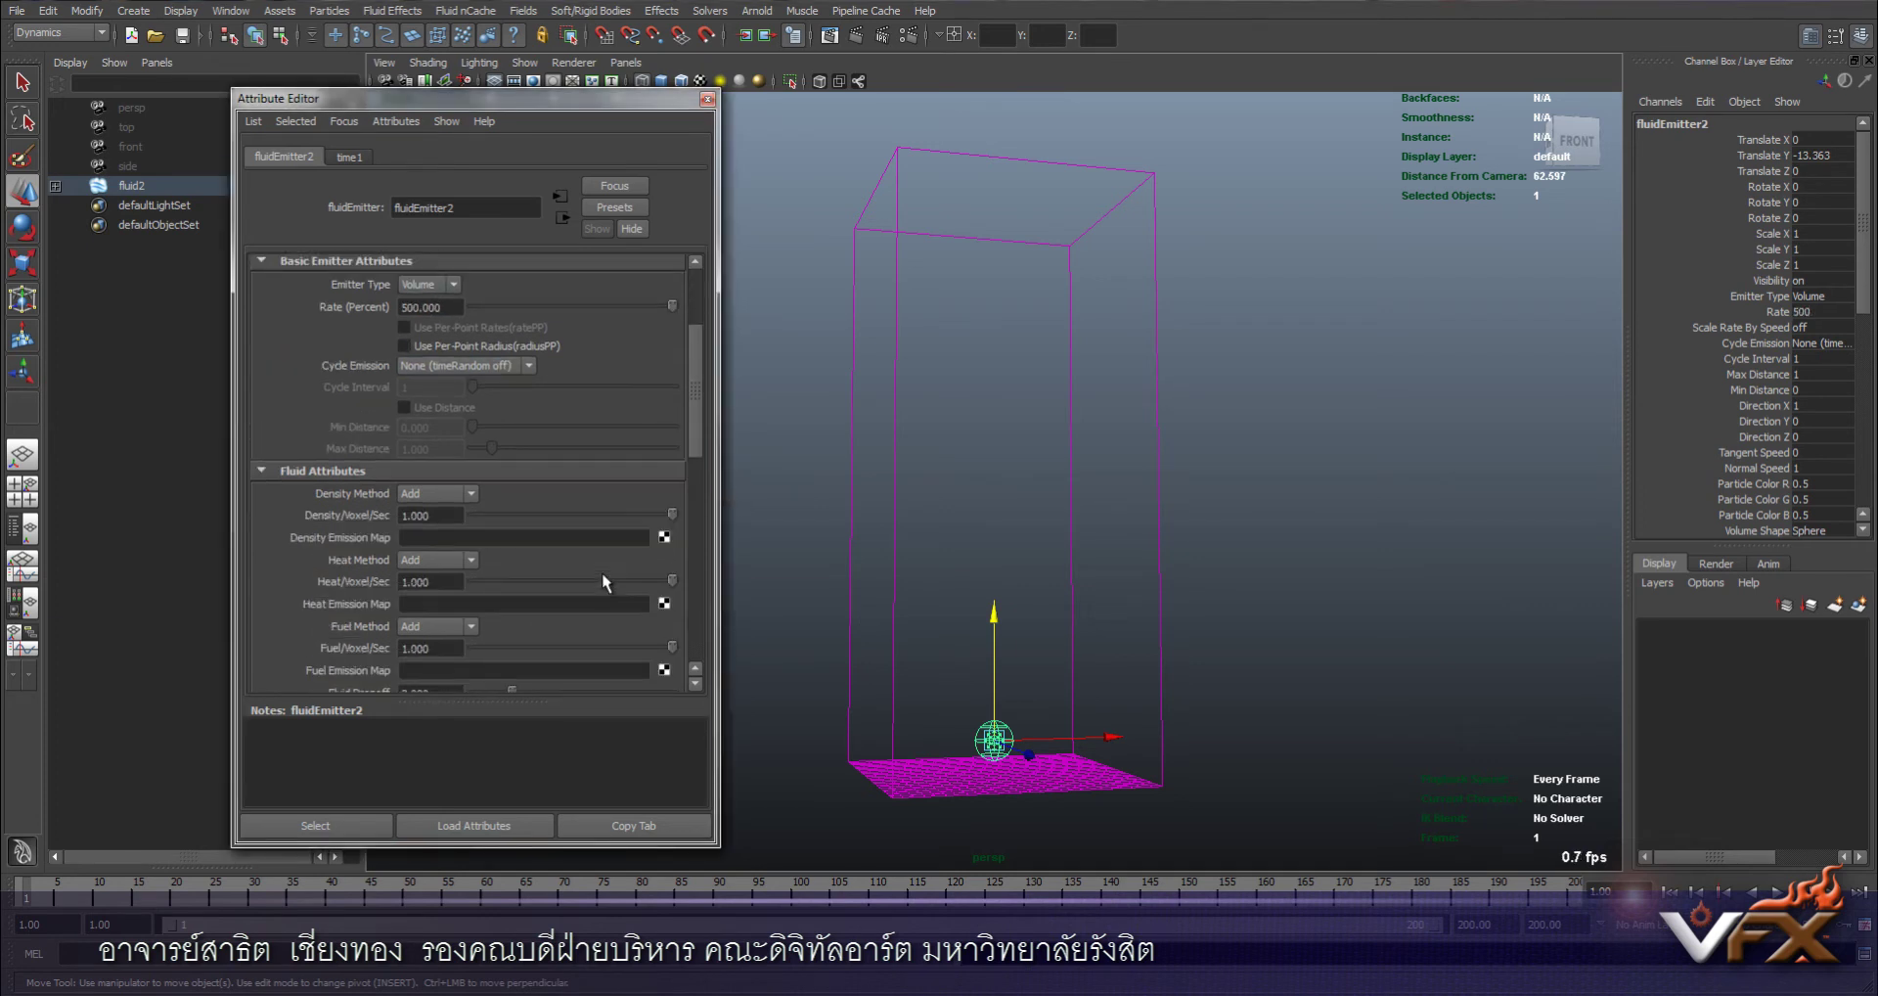
{"action": "scroll", "coordinate": [601, 573], "scroll_direction": "down", "scroll_amount": 2}
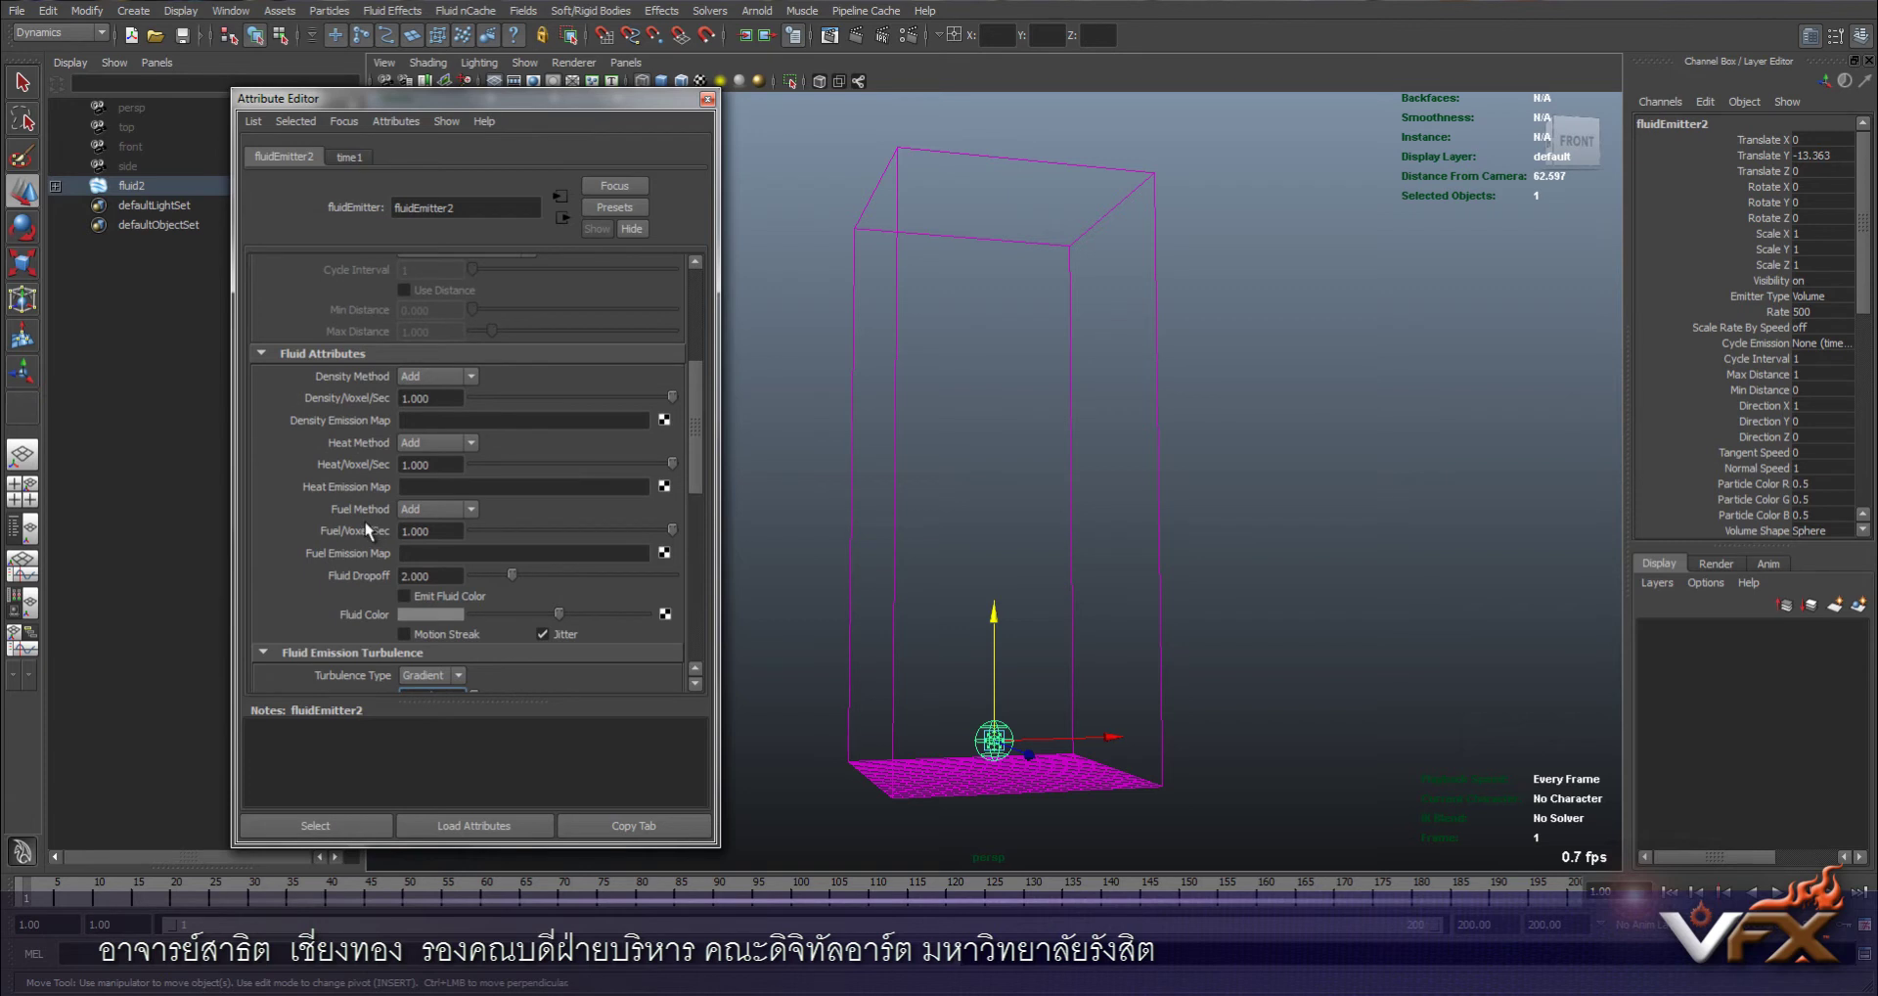
Set the emitter's fuel rate to 10, heat rate to 5 and fluid dropoff to 0.1
{"action": "double_click", "coordinate": [442, 534]}
{"action": "type", "text": "10.000"}
{"action": "double_click", "coordinate": [443, 465]}
{"action": "type", "text": "5"}
{"action": "key", "text": "Return"}
{"action": "double_click", "coordinate": [430, 575]}
{"action": "type", "text": "1"}
{"action": "key", "text": "Return"}
Set the emitter's turbulence to 2 and turbulence speed to 1
{"action": "scroll", "coordinate": [490, 580], "scroll_direction": "down", "scroll_amount": 1}
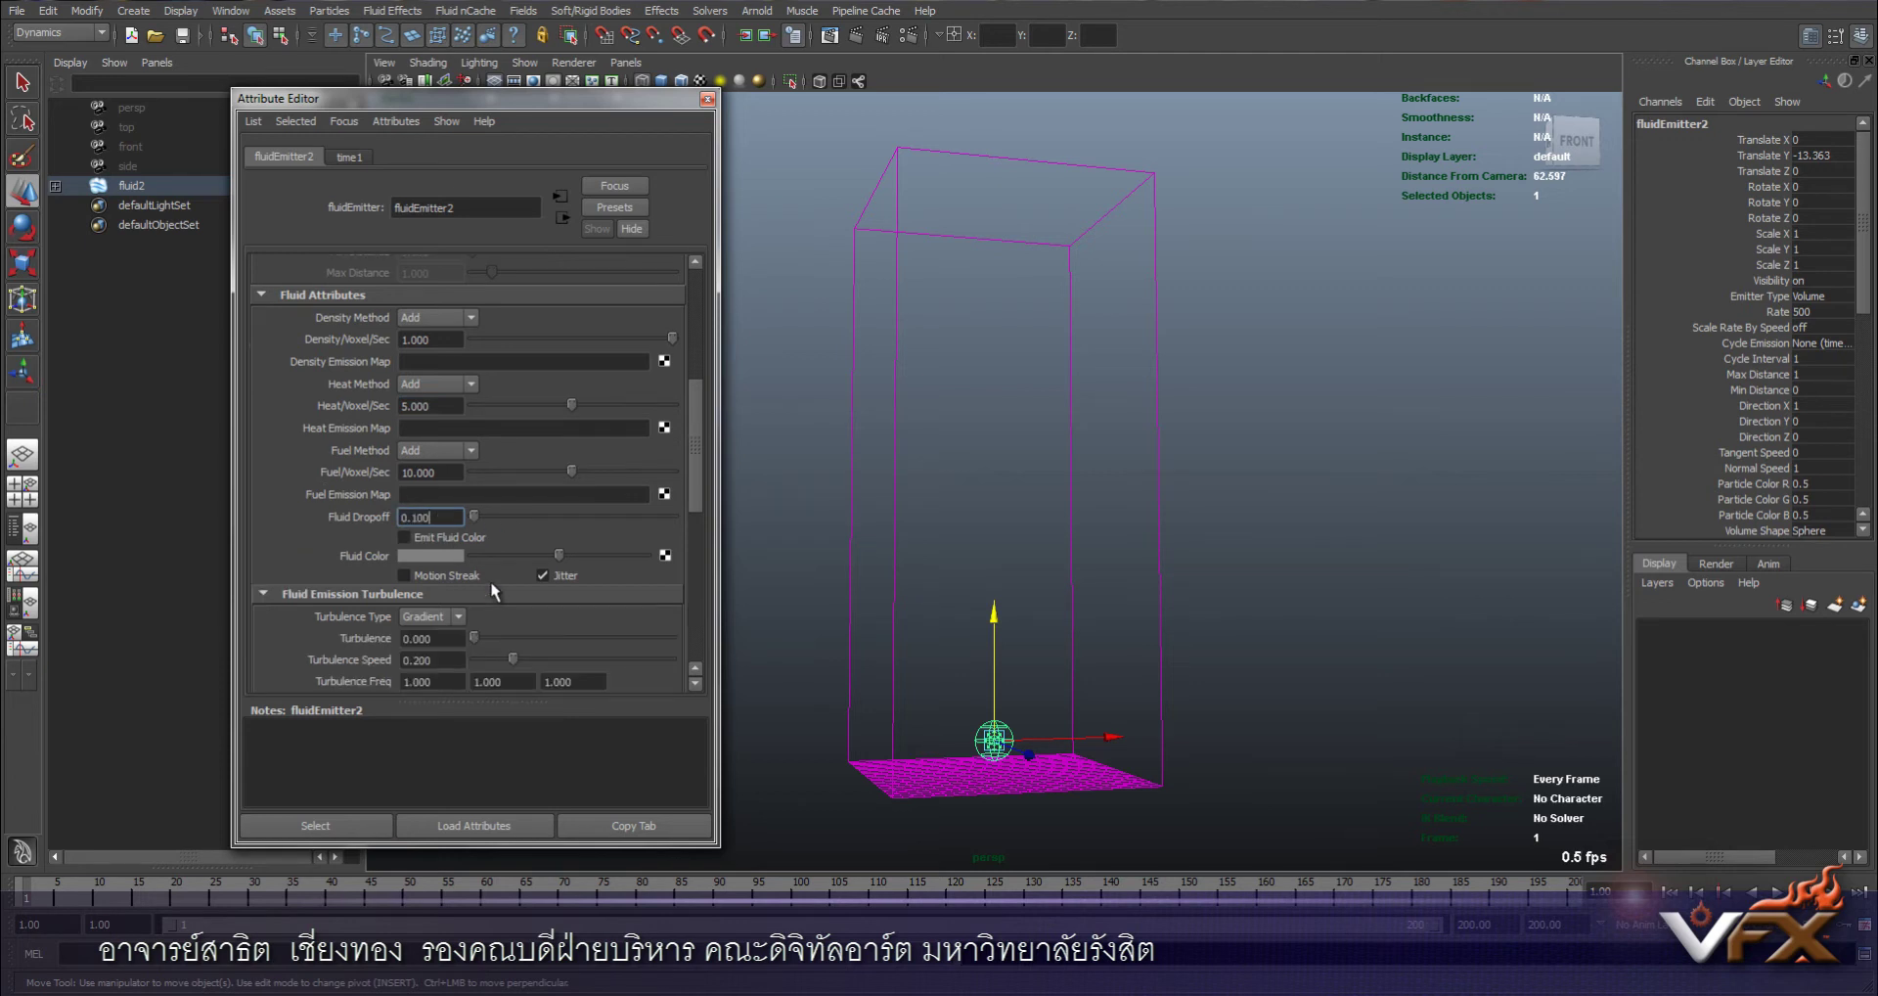
{"action": "scroll", "coordinate": [490, 579], "scroll_direction": "down", "scroll_amount": 1}
{"action": "scroll", "coordinate": [490, 579], "scroll_direction": "down", "scroll_amount": 1}
{"action": "left_click", "coordinate": [431, 506]}
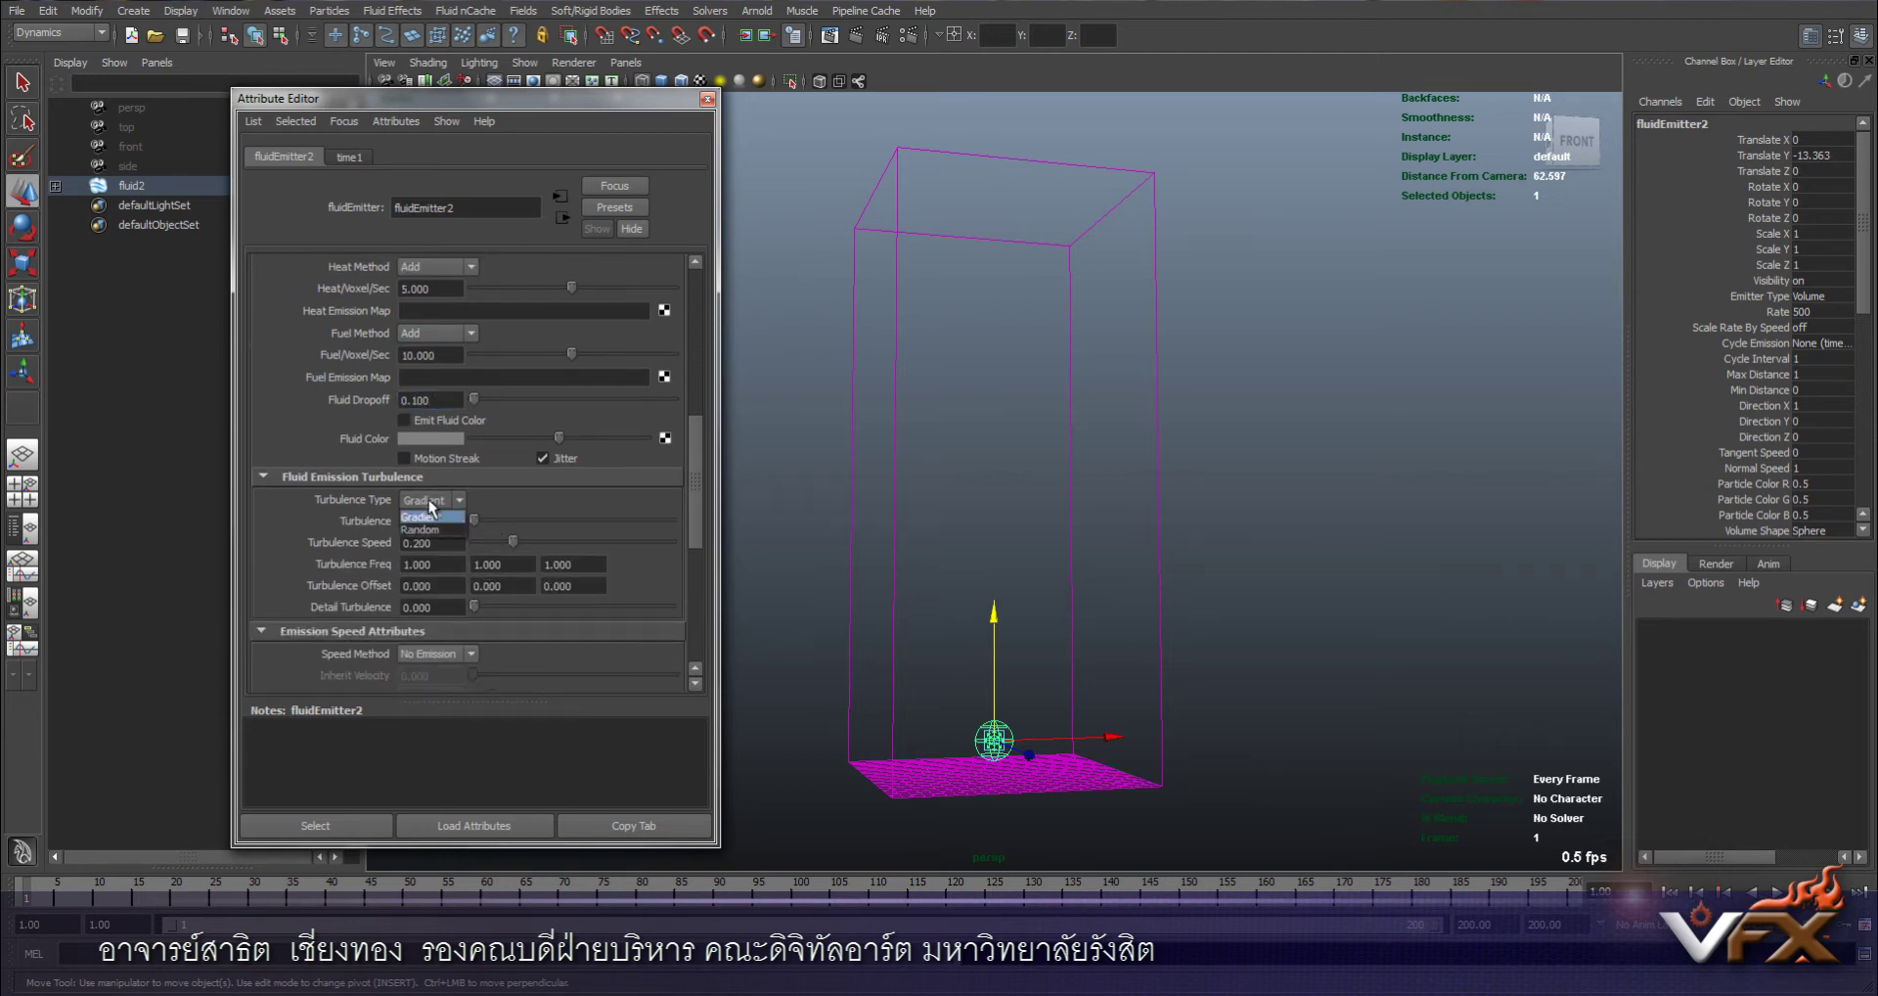
{"action": "left_click_drag", "start_coordinate": [460, 520], "coordinate": [364, 519]}
{"action": "type", "text": "1"}
{"action": "key", "text": "Return"}
{"action": "left_click_drag", "start_coordinate": [450, 545], "coordinate": [348, 533]}
{"action": "type", "text": "1"}
{"action": "key", "text": "Return"}
{"action": "double_click", "coordinate": [428, 521]}
{"action": "type", "text": "2"}
{"action": "key", "text": "Return"}
Select the fluid container to return to fluidShape2's attributes
{"action": "scroll", "coordinate": [537, 542], "scroll_direction": "down", "scroll_amount": 2}
{"action": "scroll", "coordinate": [536, 542], "scroll_direction": "down", "scroll_amount": 2}
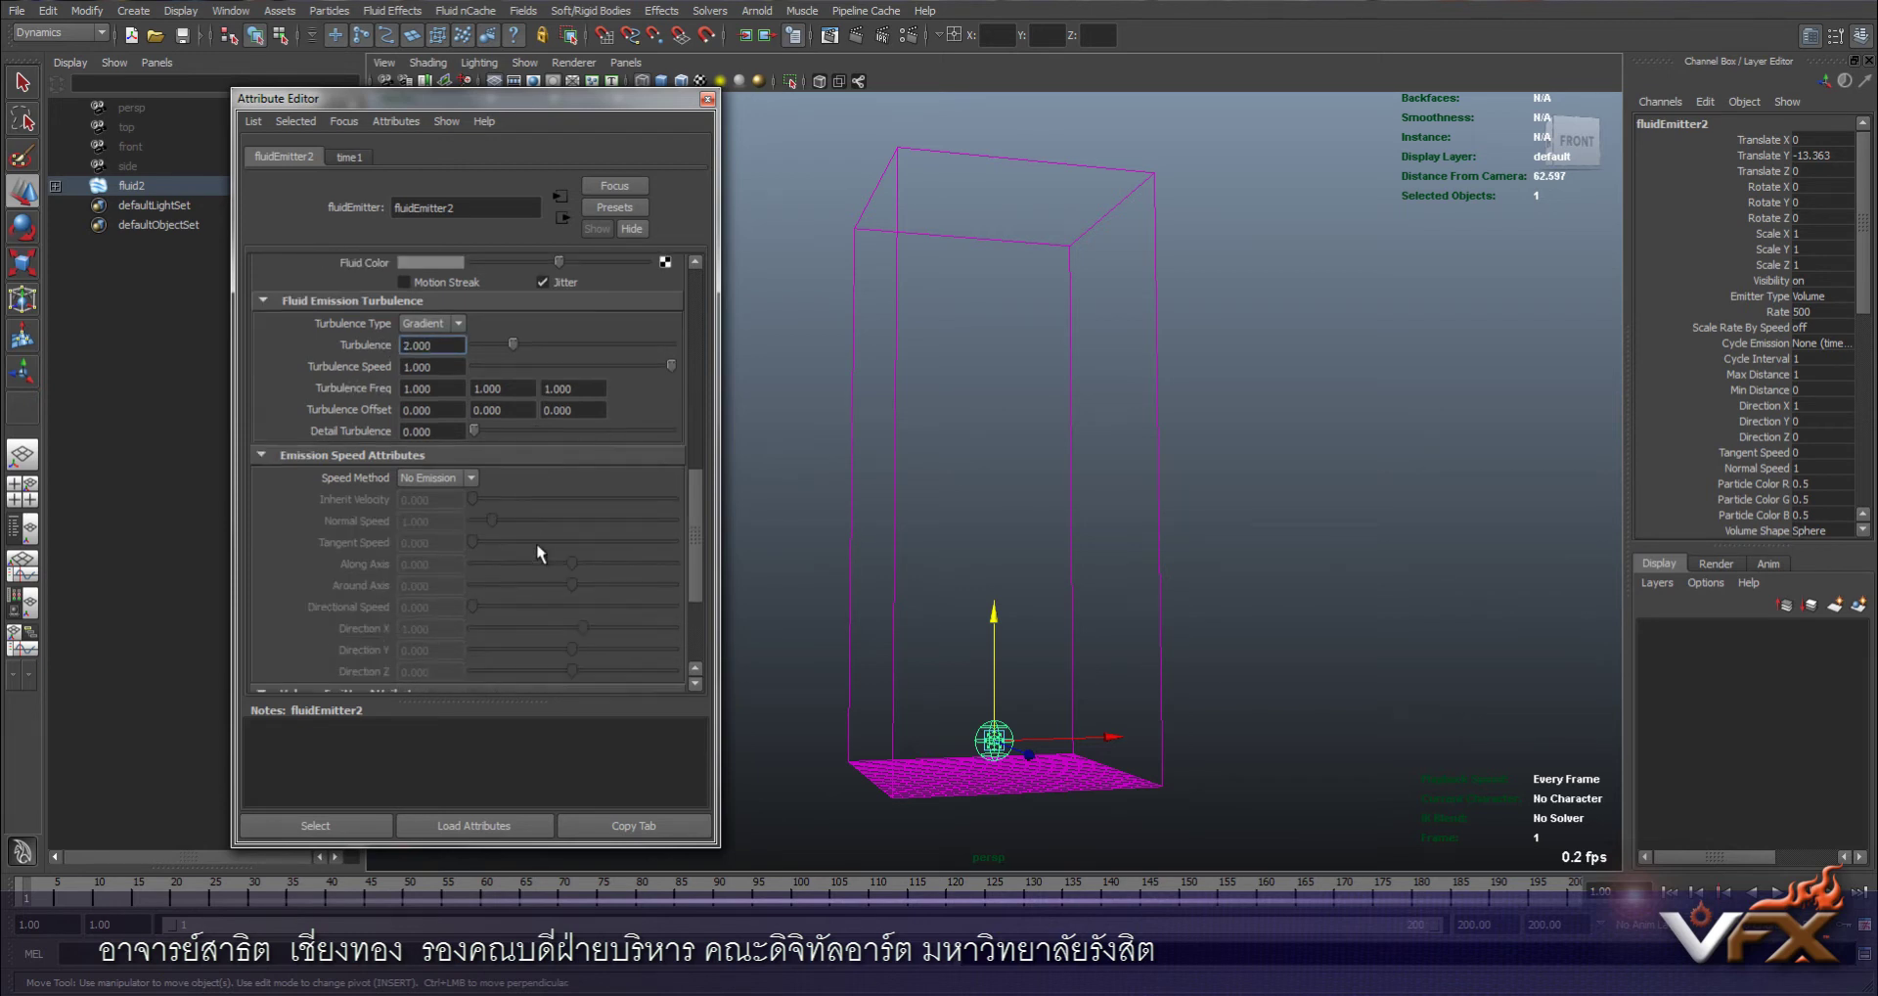
{"action": "scroll", "coordinate": [536, 543], "scroll_direction": "down", "scroll_amount": 2}
{"action": "scroll", "coordinate": [537, 543], "scroll_direction": "down", "scroll_amount": 2}
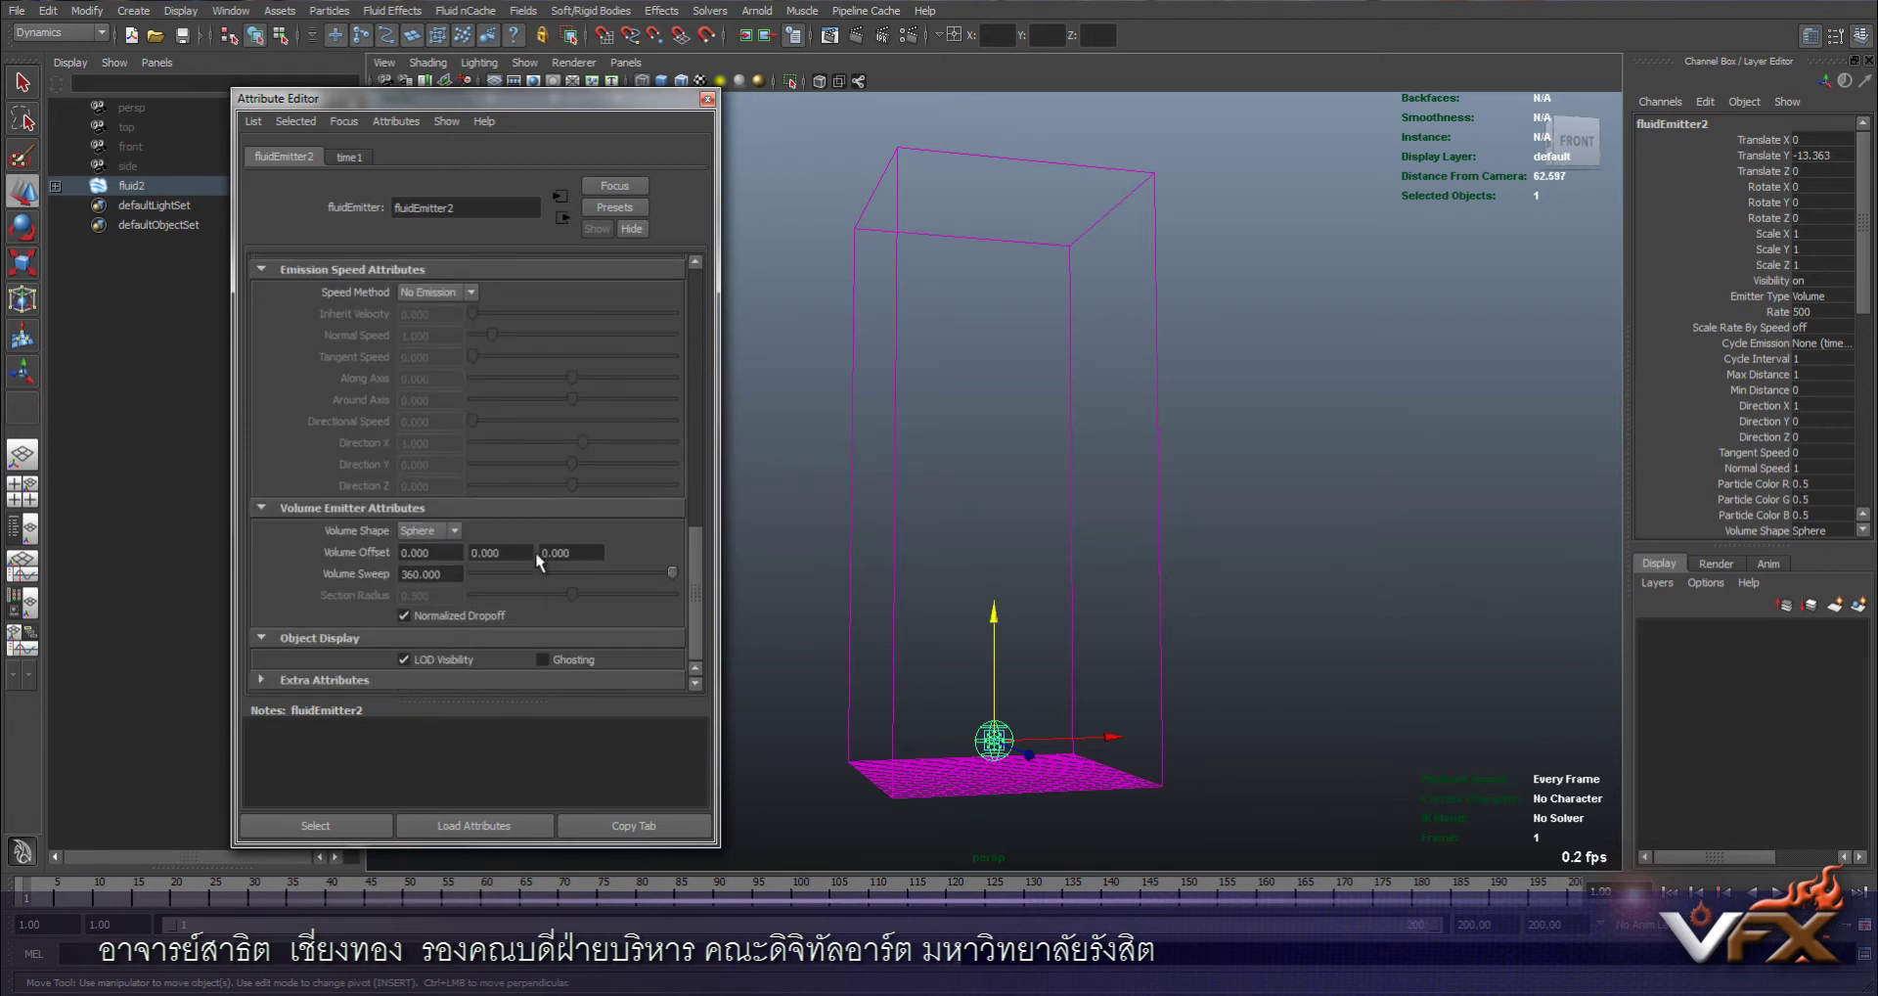
{"action": "left_click", "coordinate": [838, 570]}
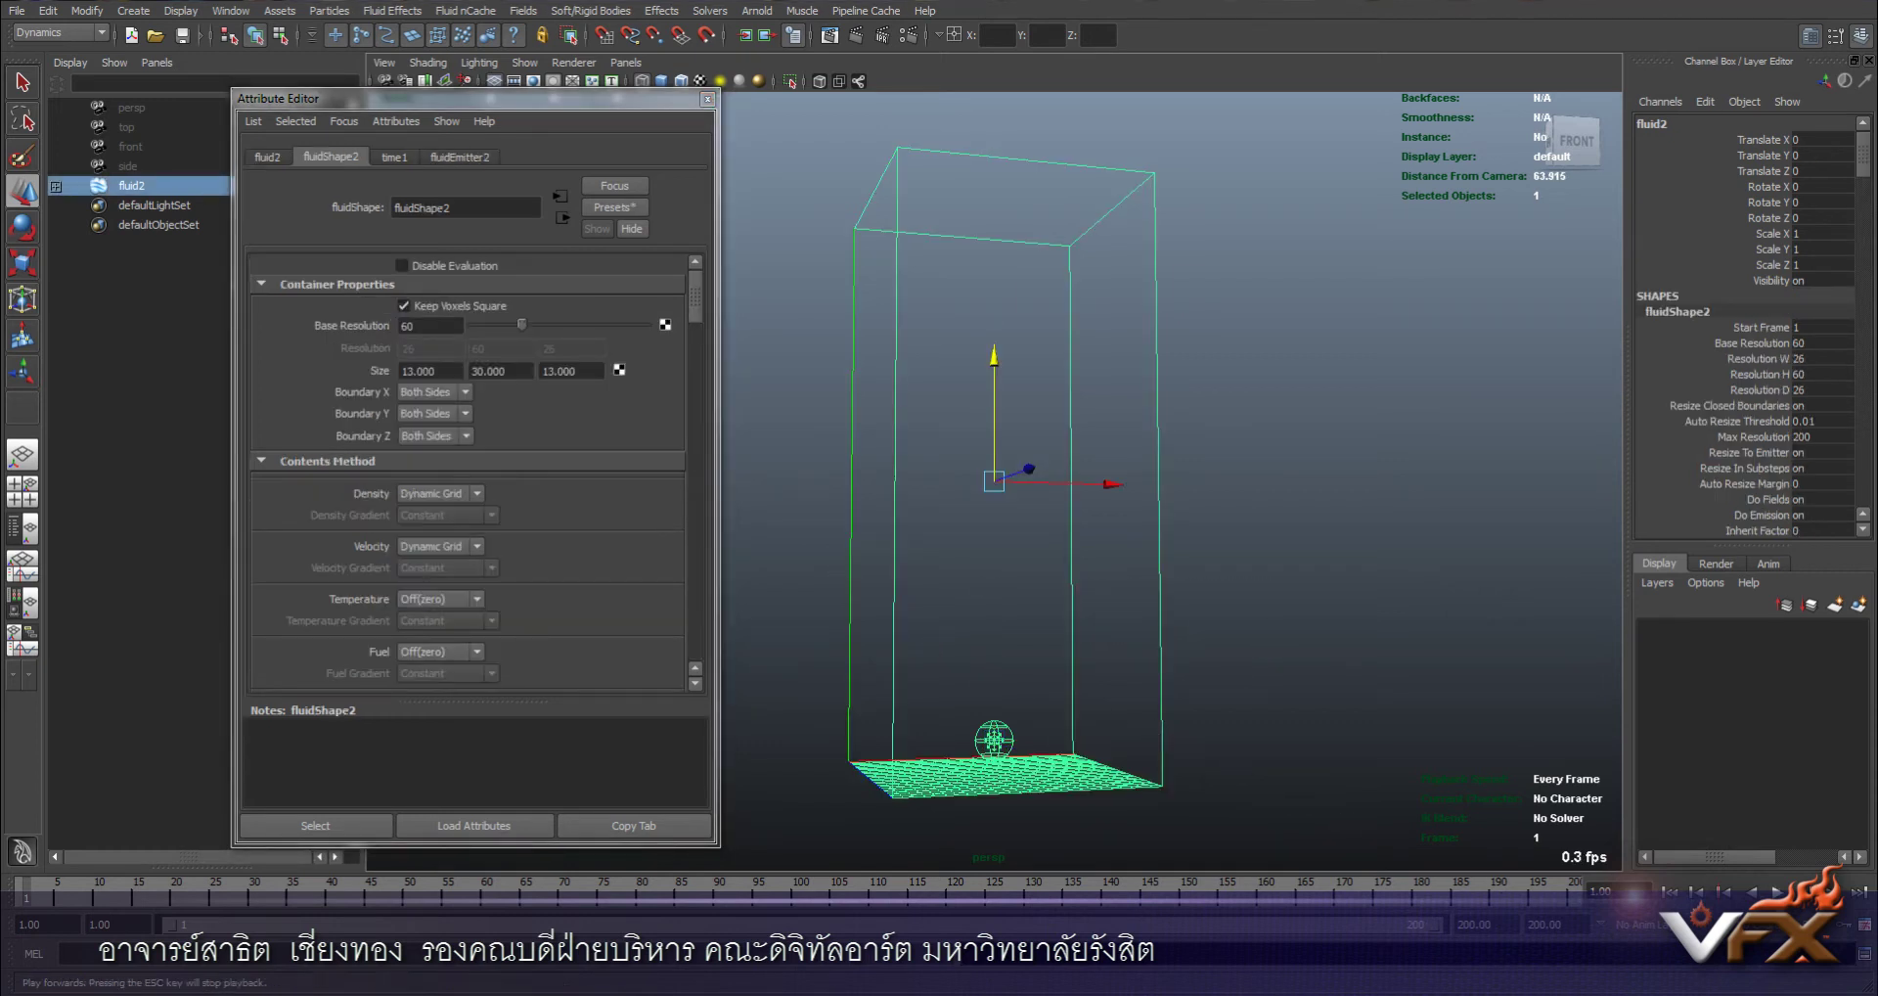
Play the simulation shaded and set Temperature and Fuel to Dynamic Grid
{"action": "left_click", "coordinate": [1778, 890]}
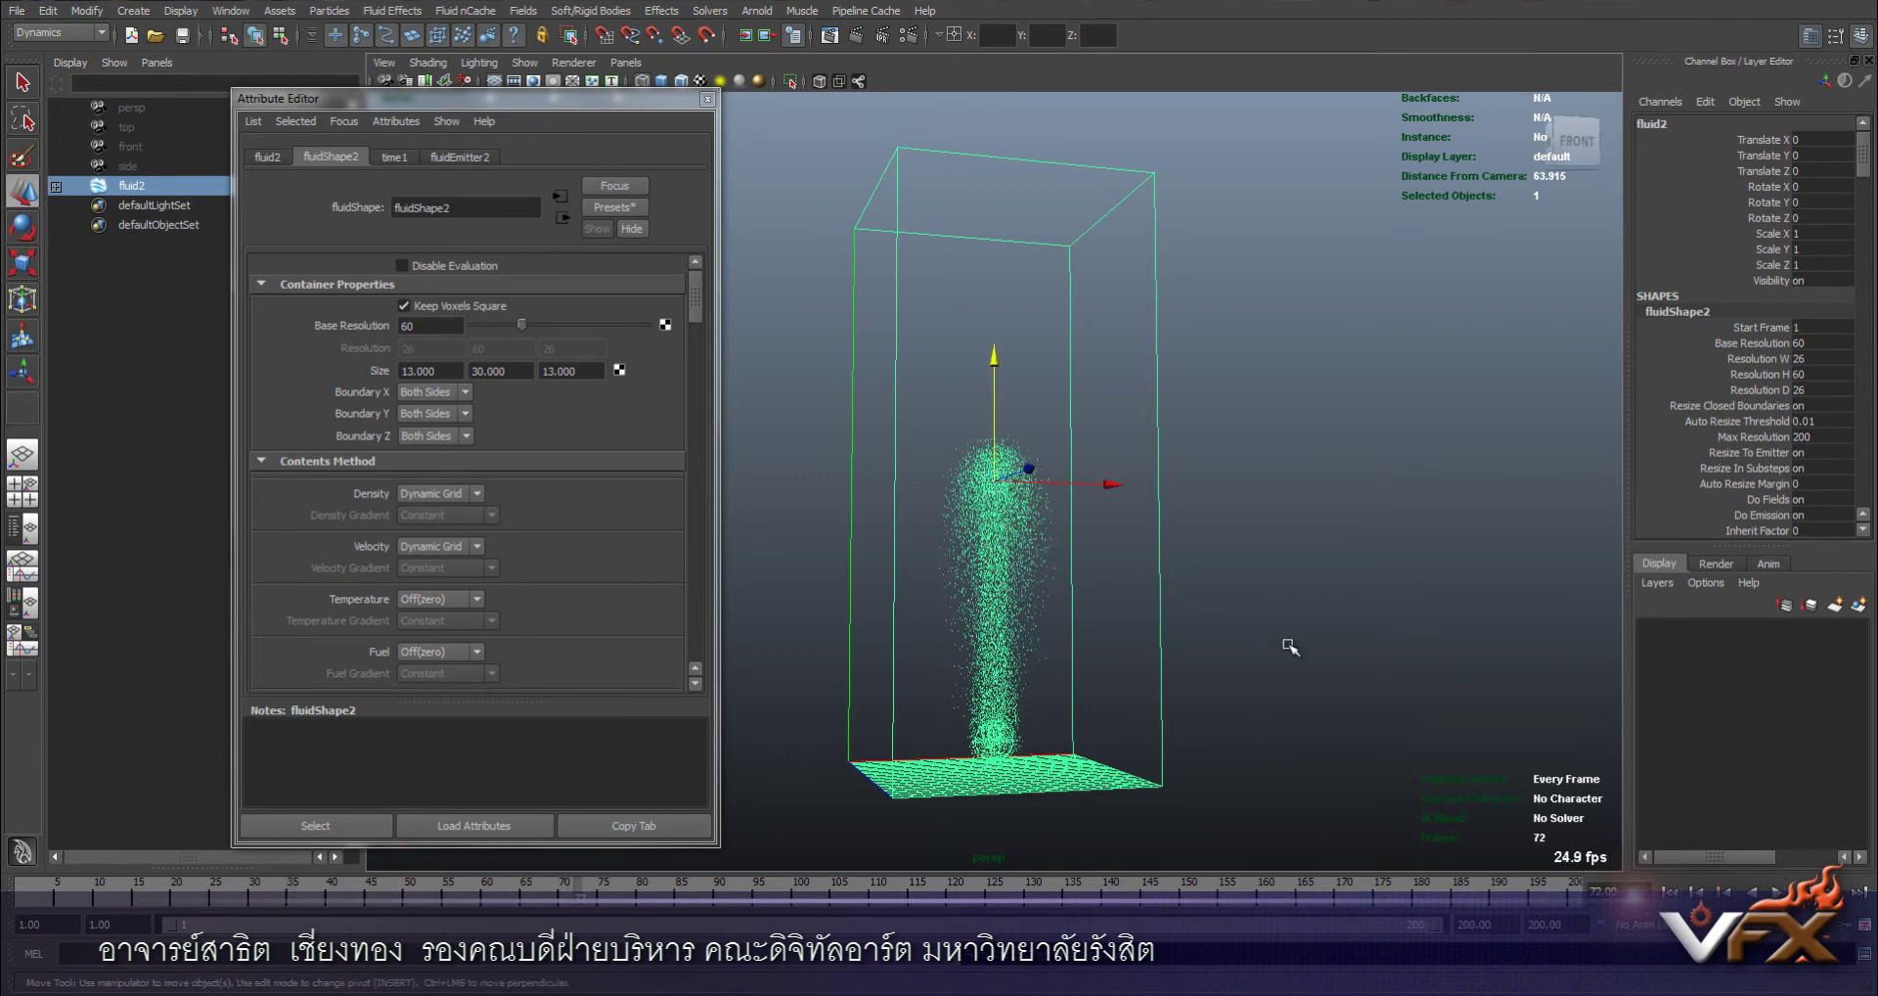
{"action": "key", "text": "5"}
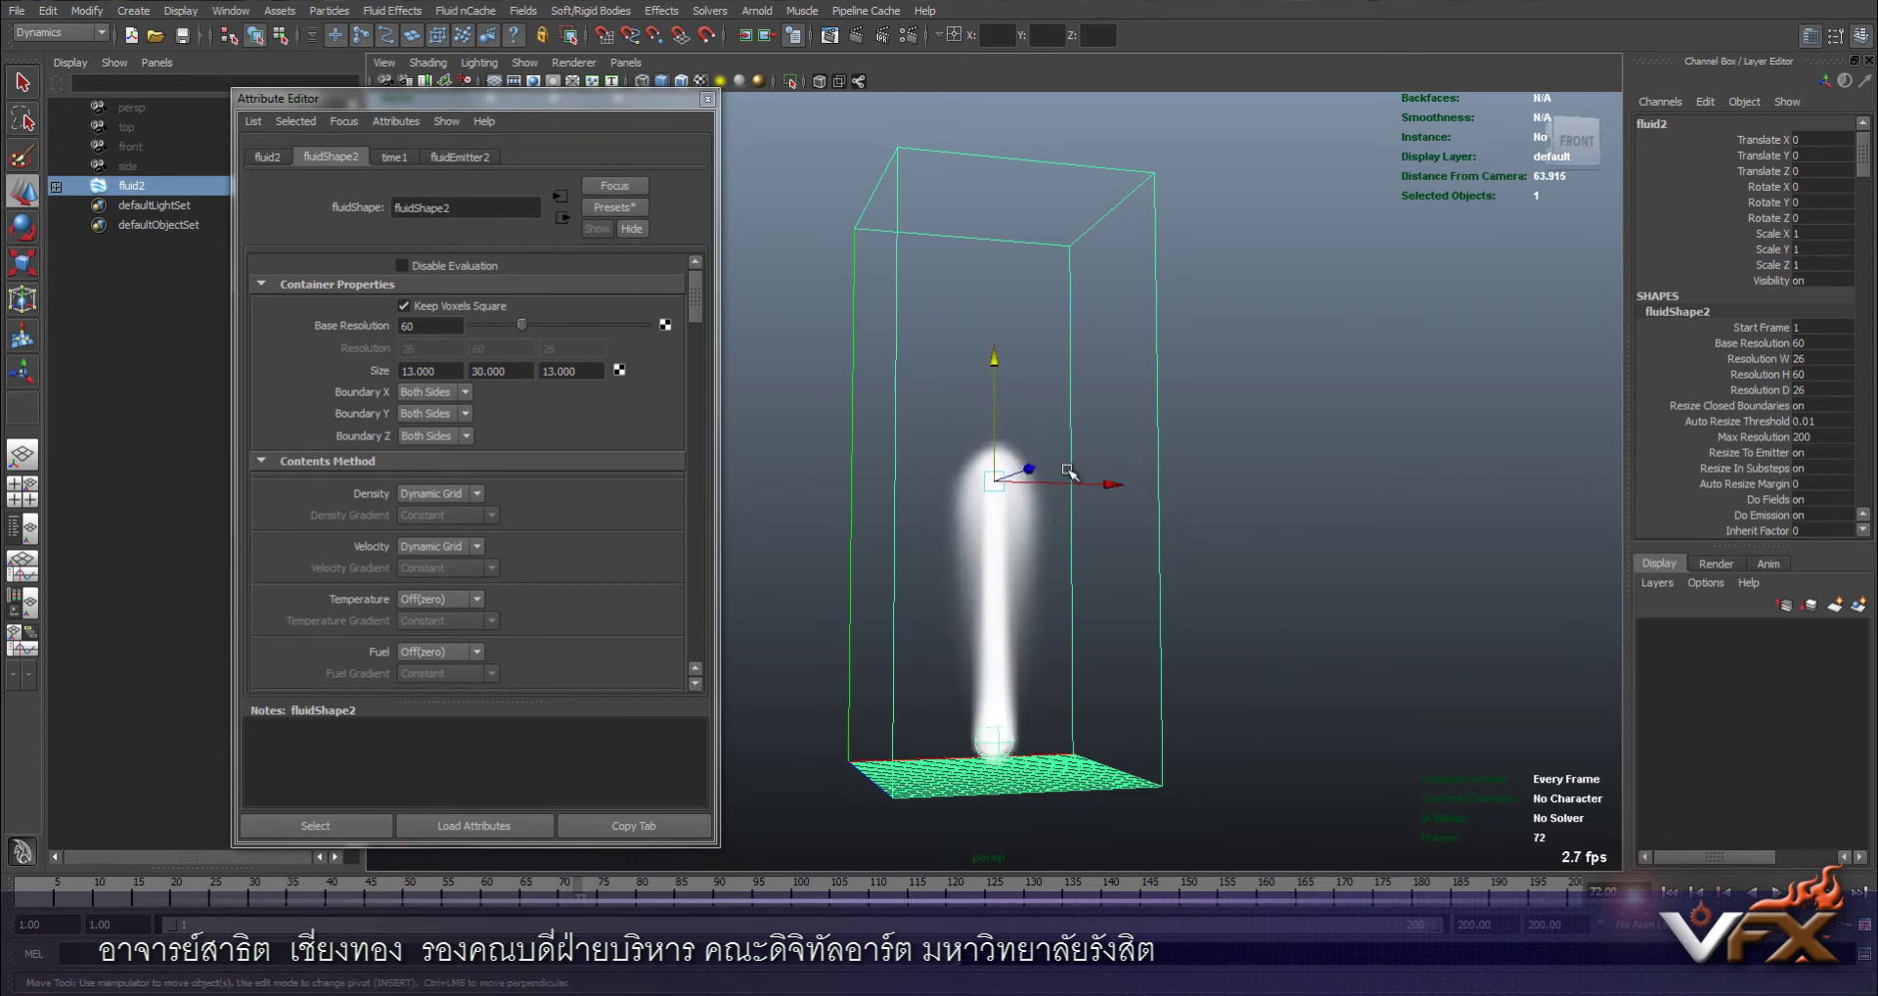
{"action": "scroll", "coordinate": [480, 483], "scroll_direction": "down", "scroll_amount": 3}
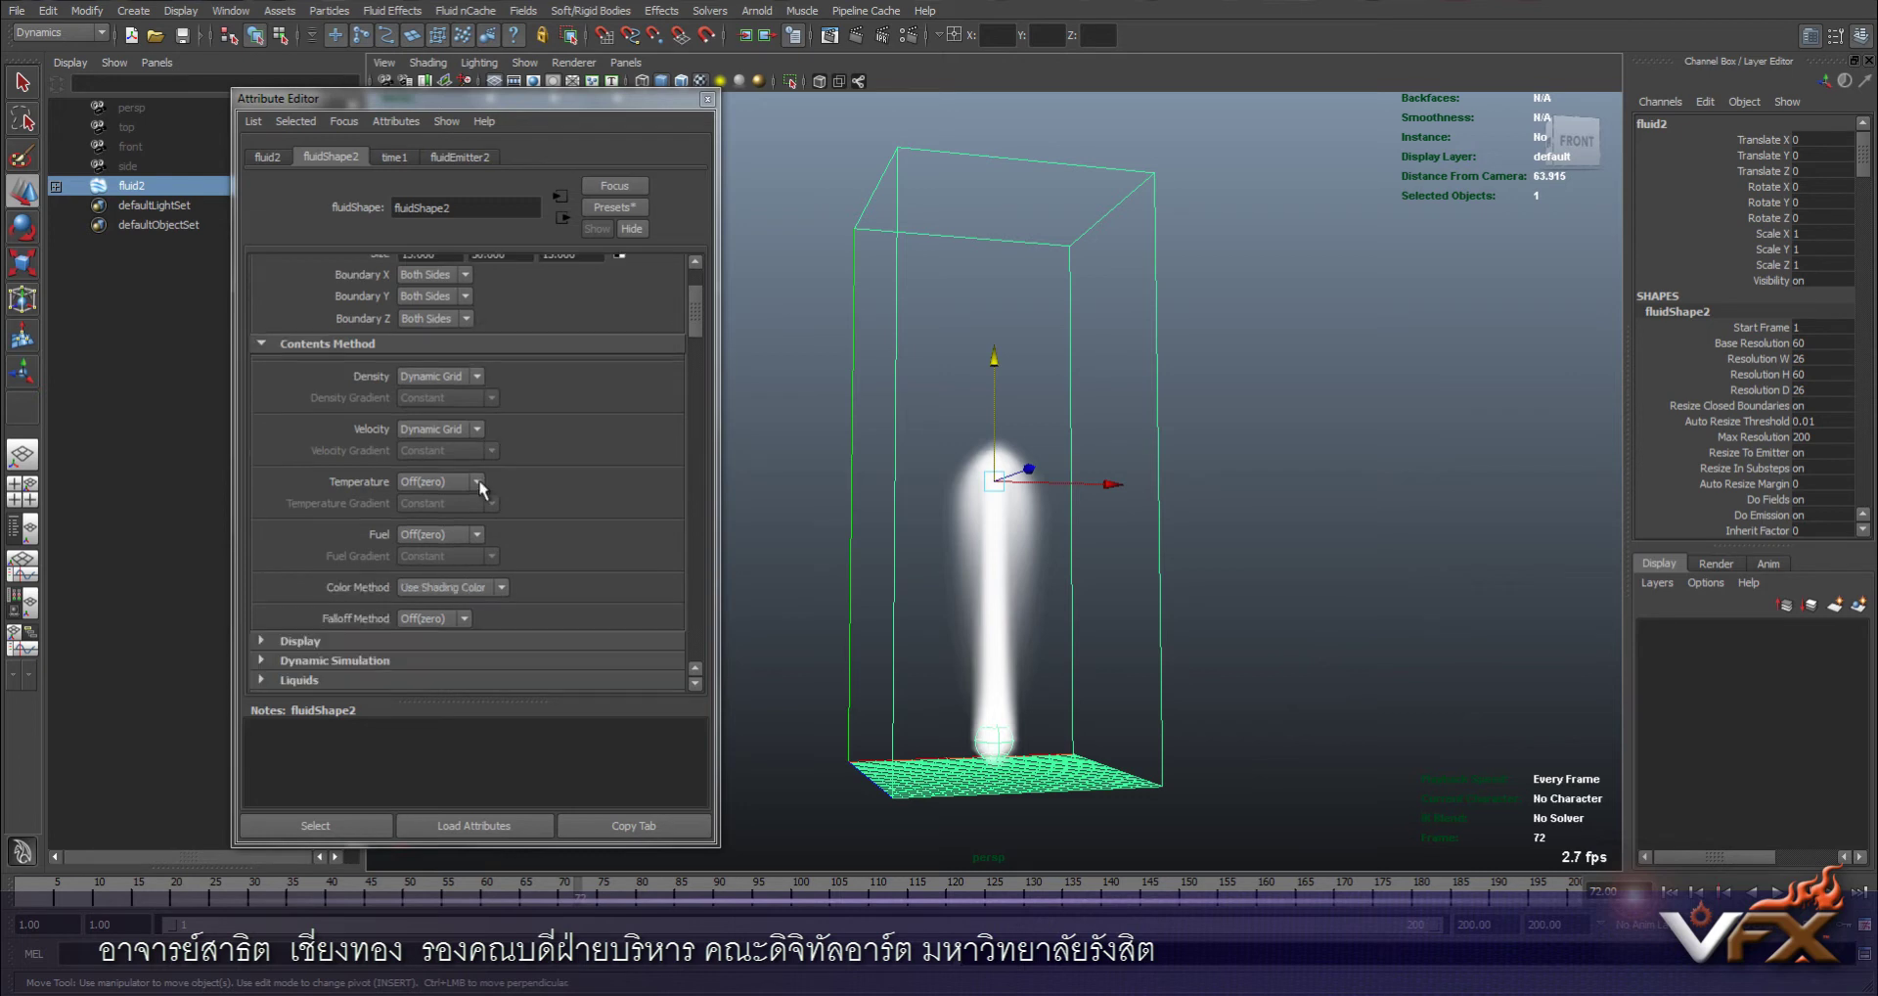
{"action": "left_click", "coordinate": [425, 483]}
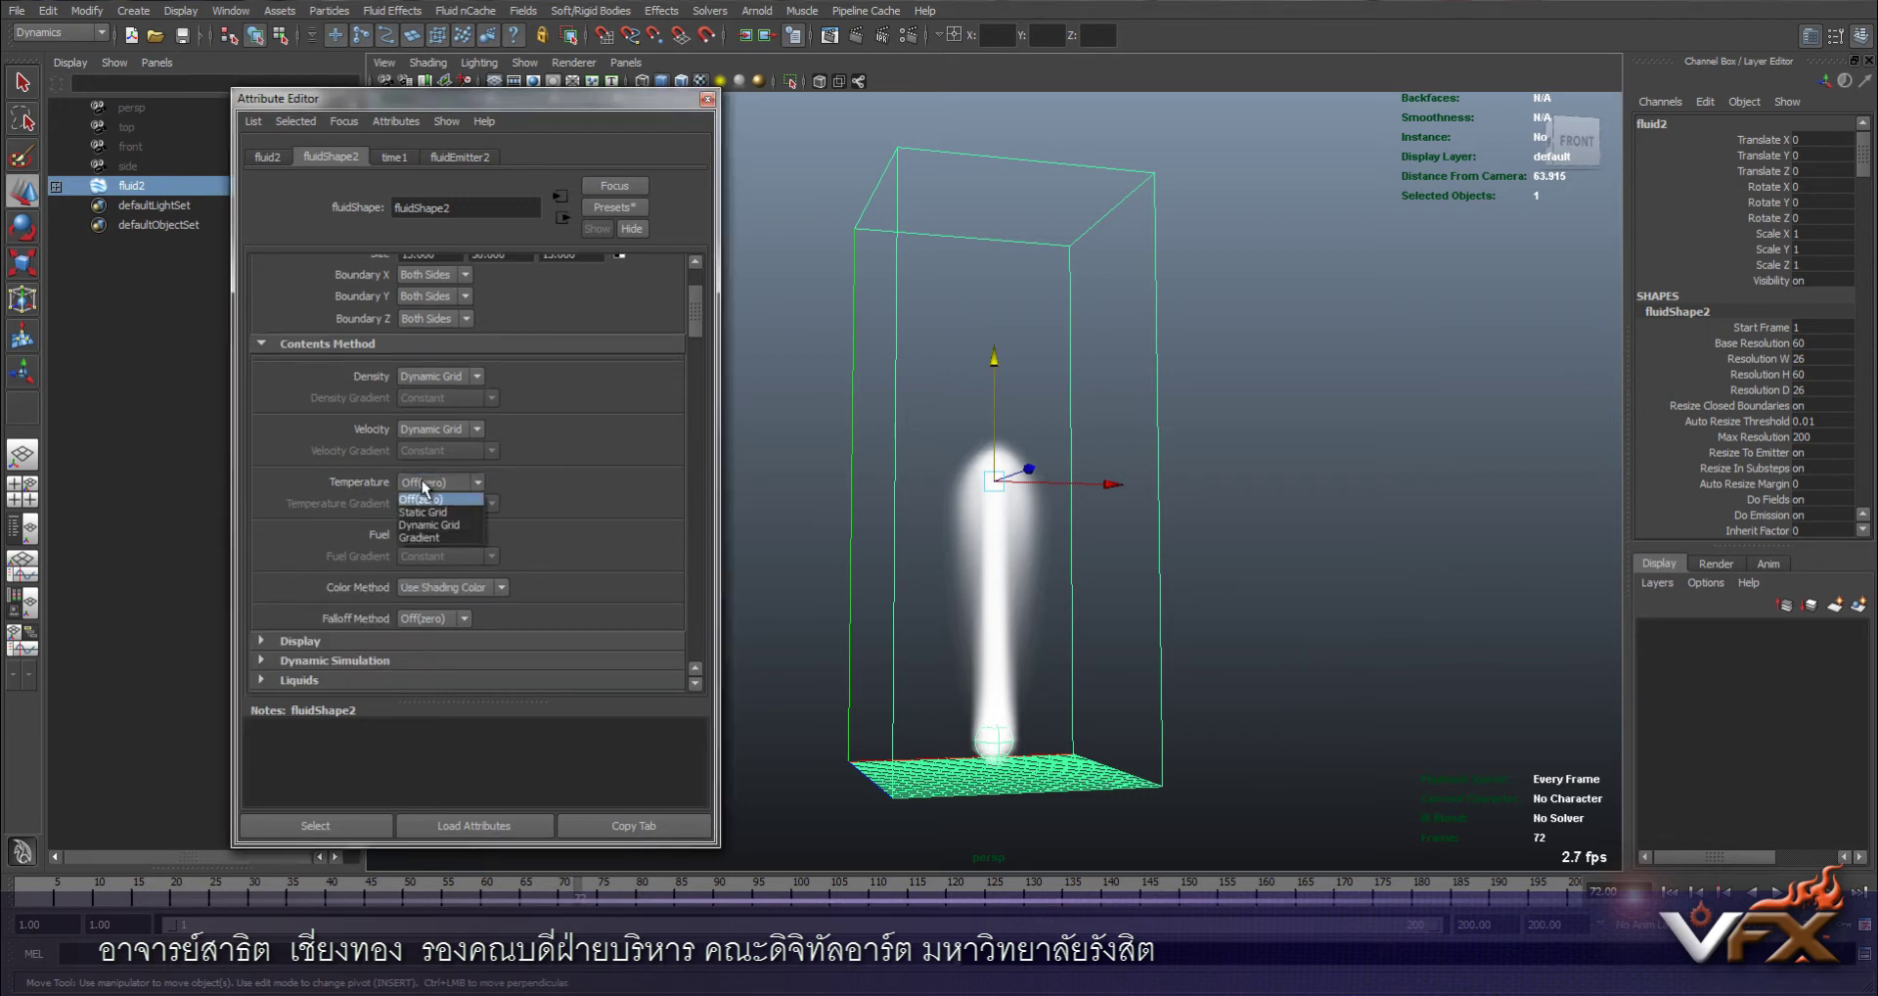
{"action": "left_click", "coordinate": [445, 528]}
{"action": "left_click", "coordinate": [436, 536]}
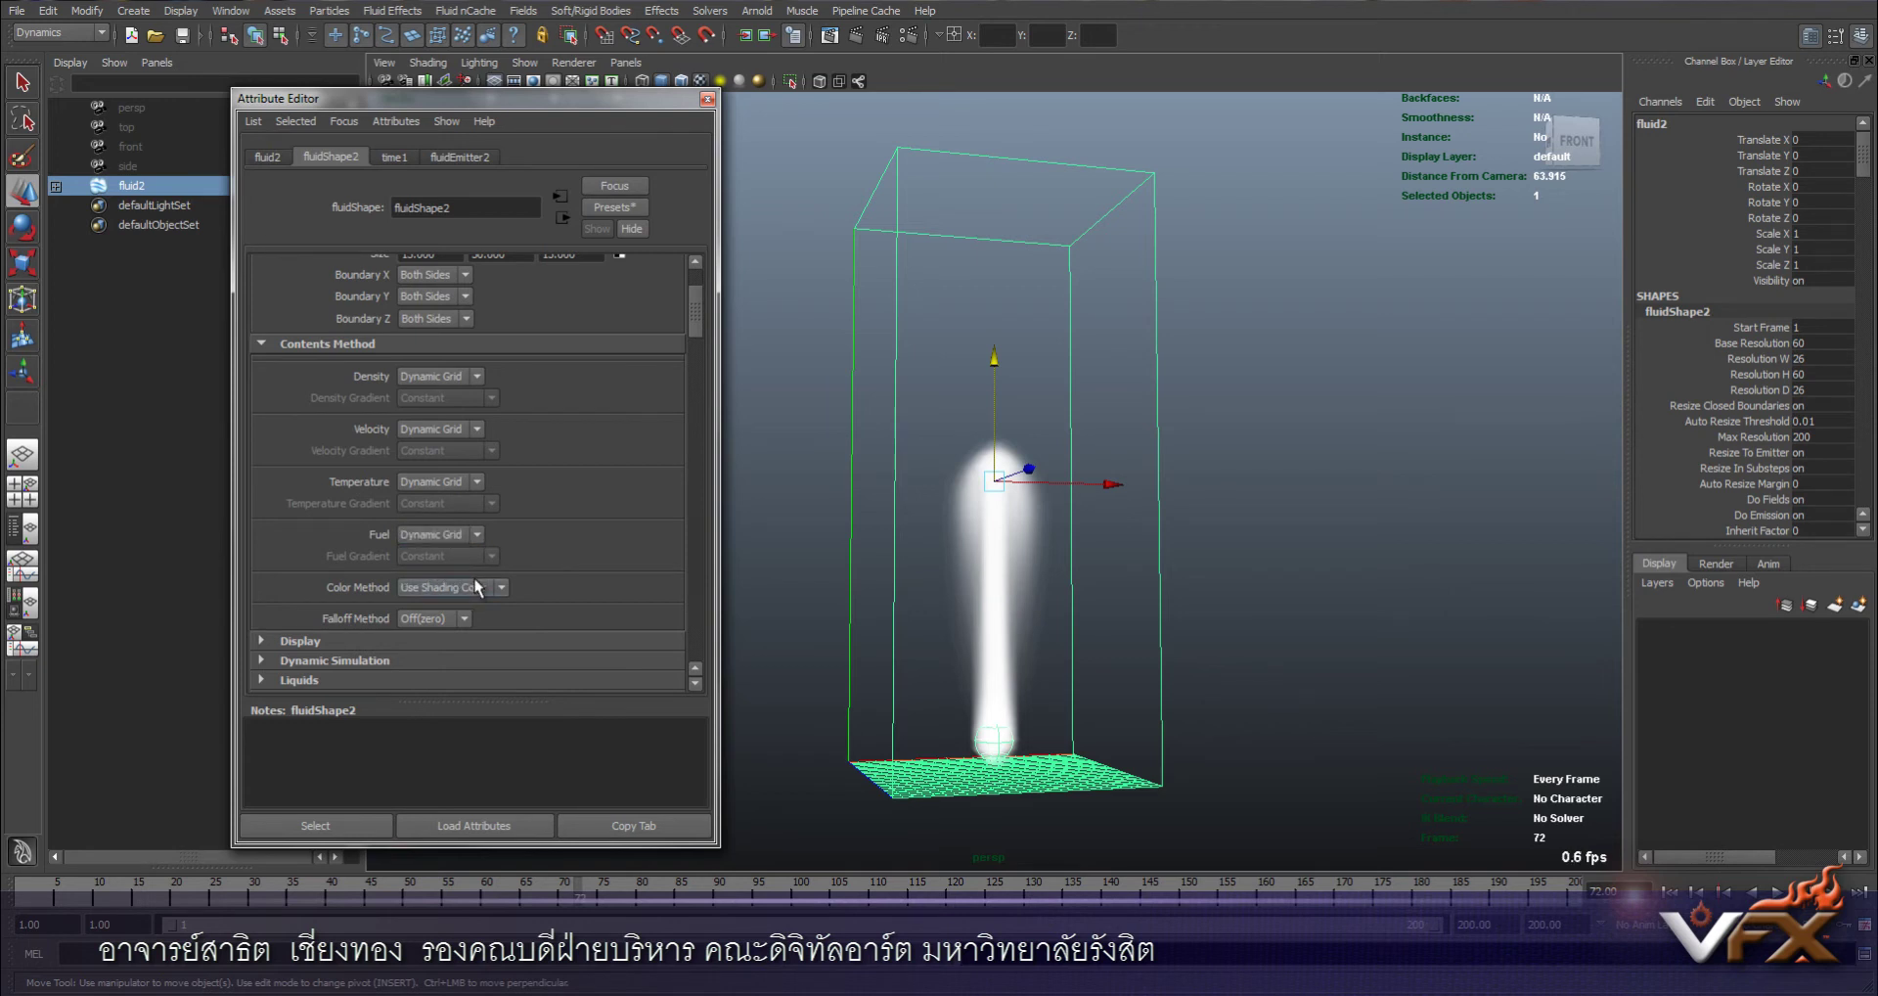
Set density buoyancy to 5 and velocity swirl to 20
{"action": "scroll", "coordinate": [473, 577], "scroll_direction": "down", "scroll_amount": 3}
{"action": "scroll", "coordinate": [473, 577], "scroll_direction": "down", "scroll_amount": 3}
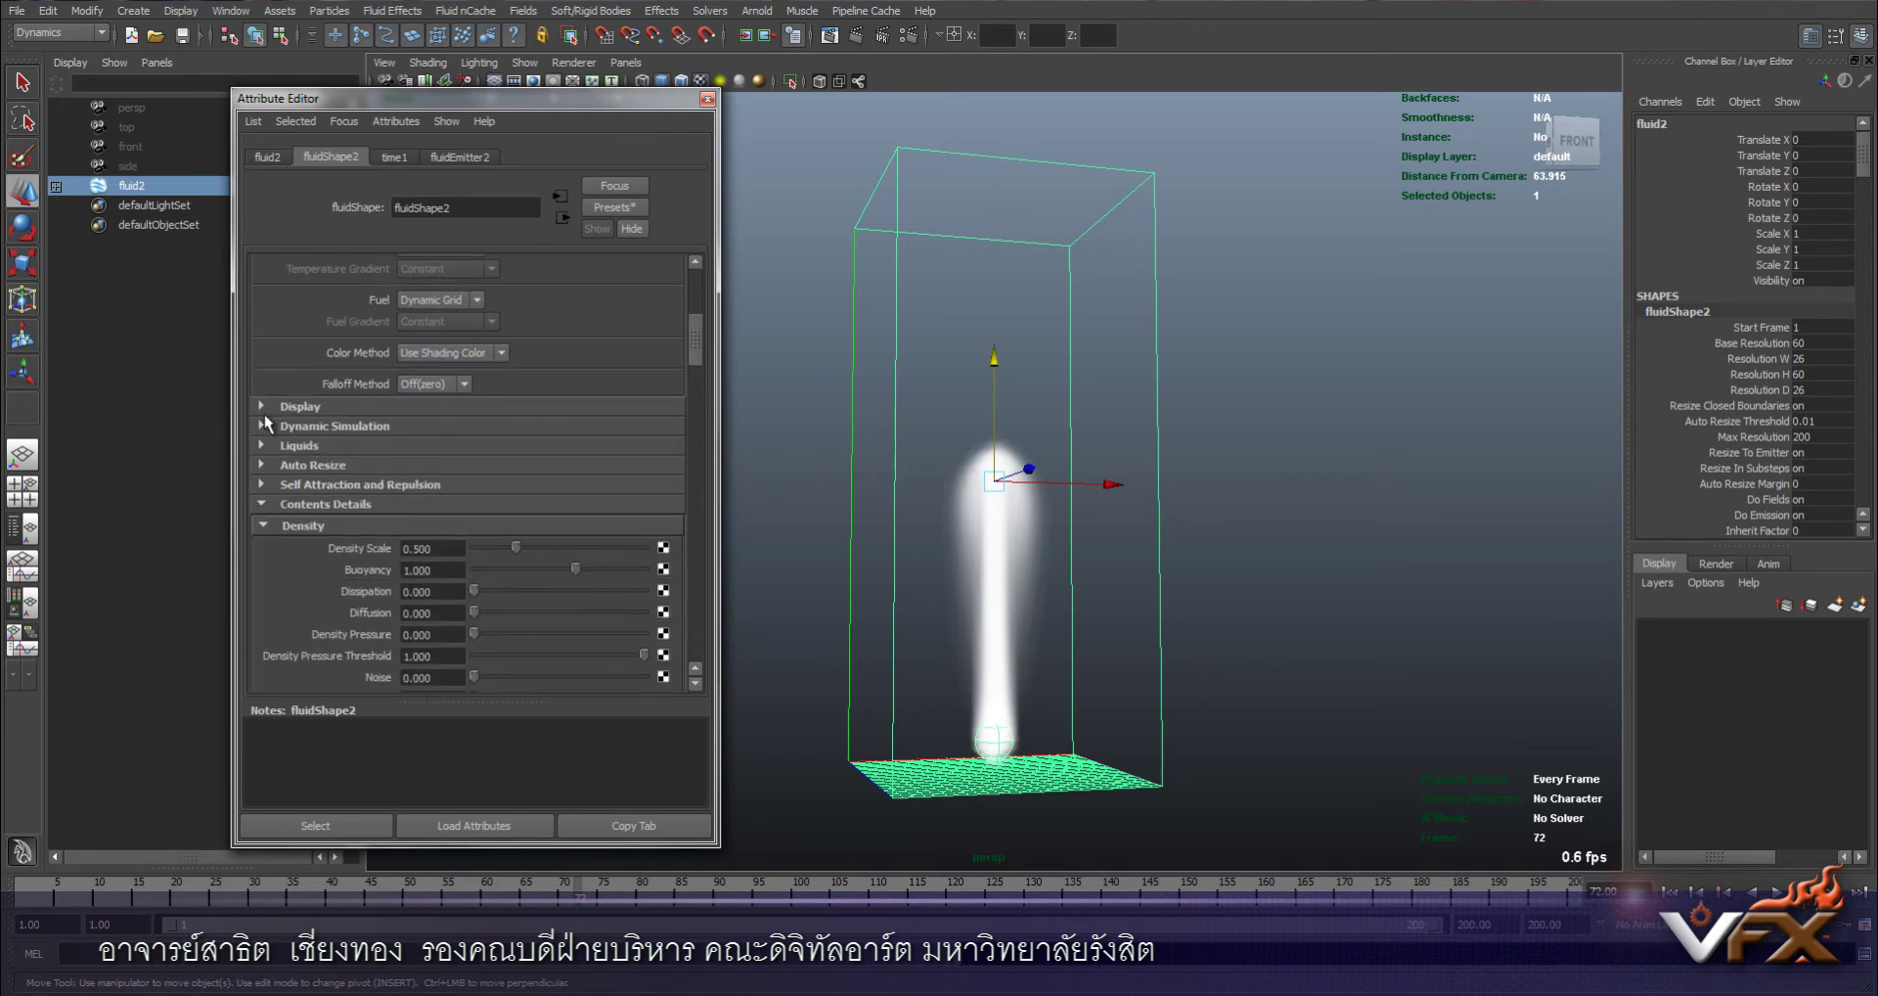
{"action": "scroll", "coordinate": [293, 499], "scroll_direction": "down", "scroll_amount": 3}
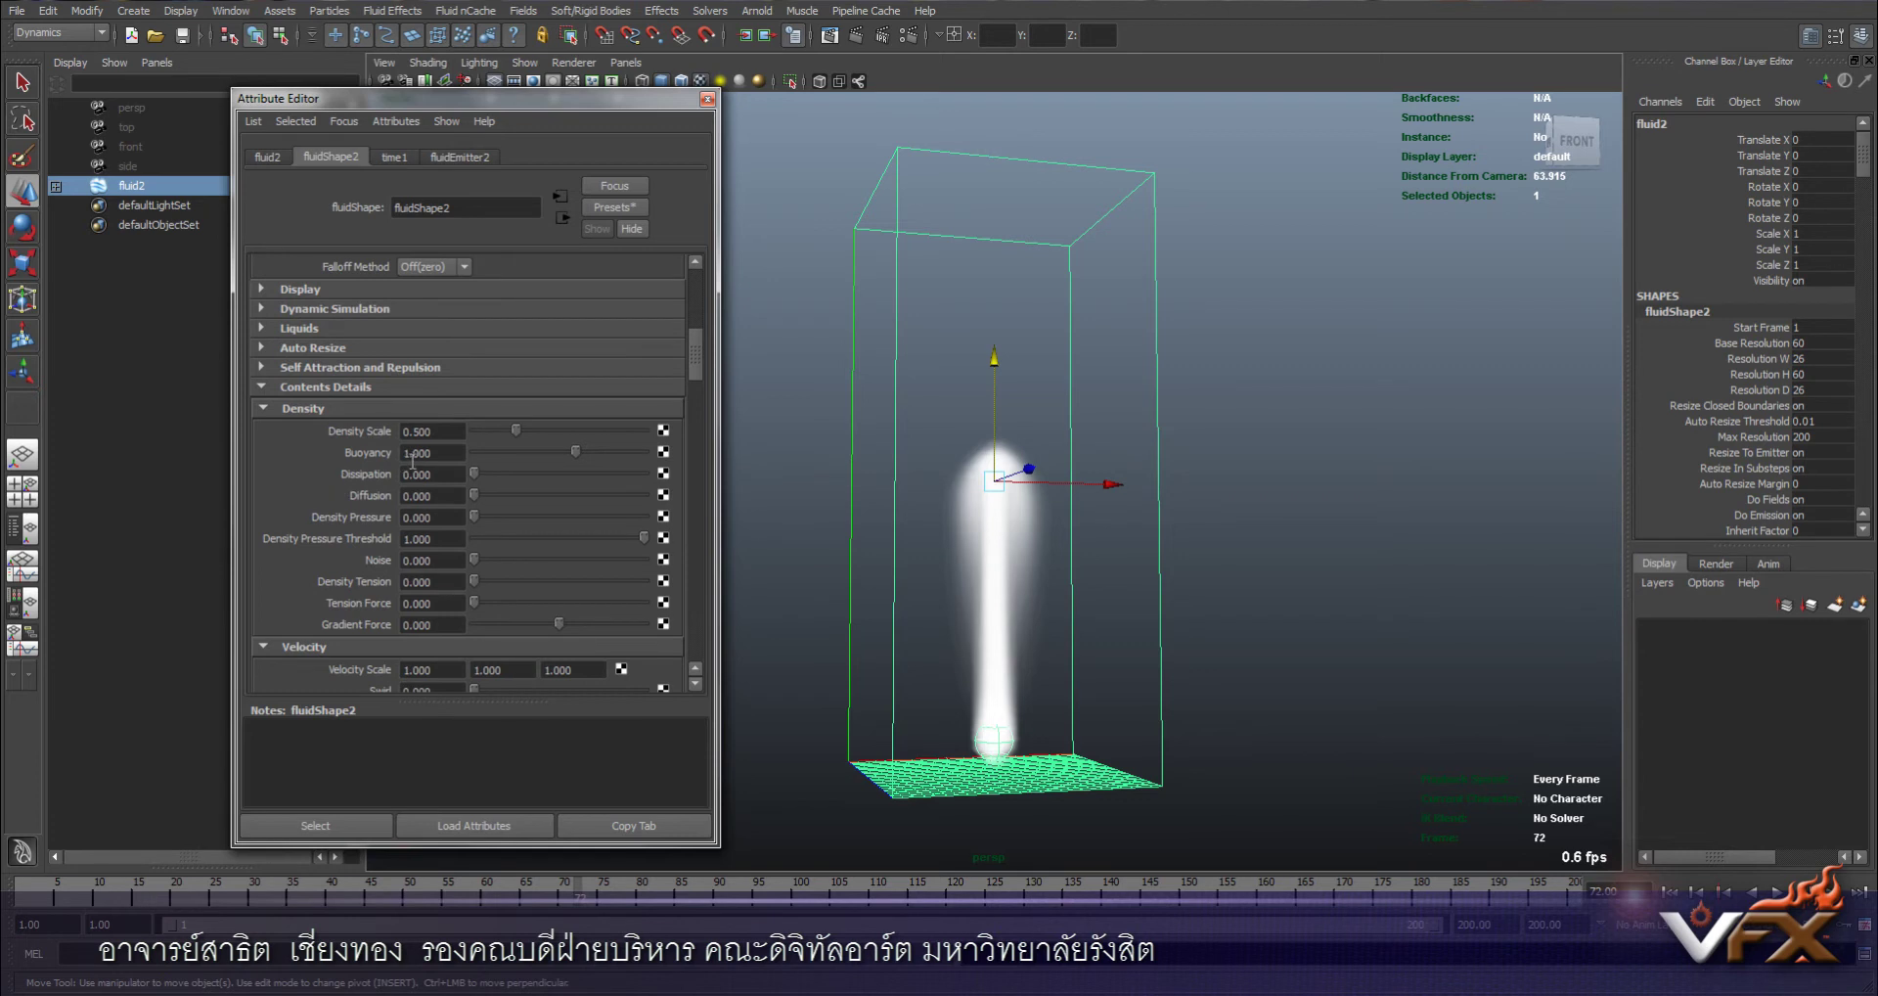
{"action": "left_click_drag", "start_coordinate": [453, 455], "coordinate": [373, 456]}
{"action": "type", "text": "5"}
{"action": "key", "text": "Return"}
{"action": "scroll", "coordinate": [478, 524], "scroll_direction": "down", "scroll_amount": 1}
{"action": "scroll", "coordinate": [448, 537], "scroll_direction": "down", "scroll_amount": 1}
{"action": "scroll", "coordinate": [448, 538], "scroll_direction": "down", "scroll_amount": 1}
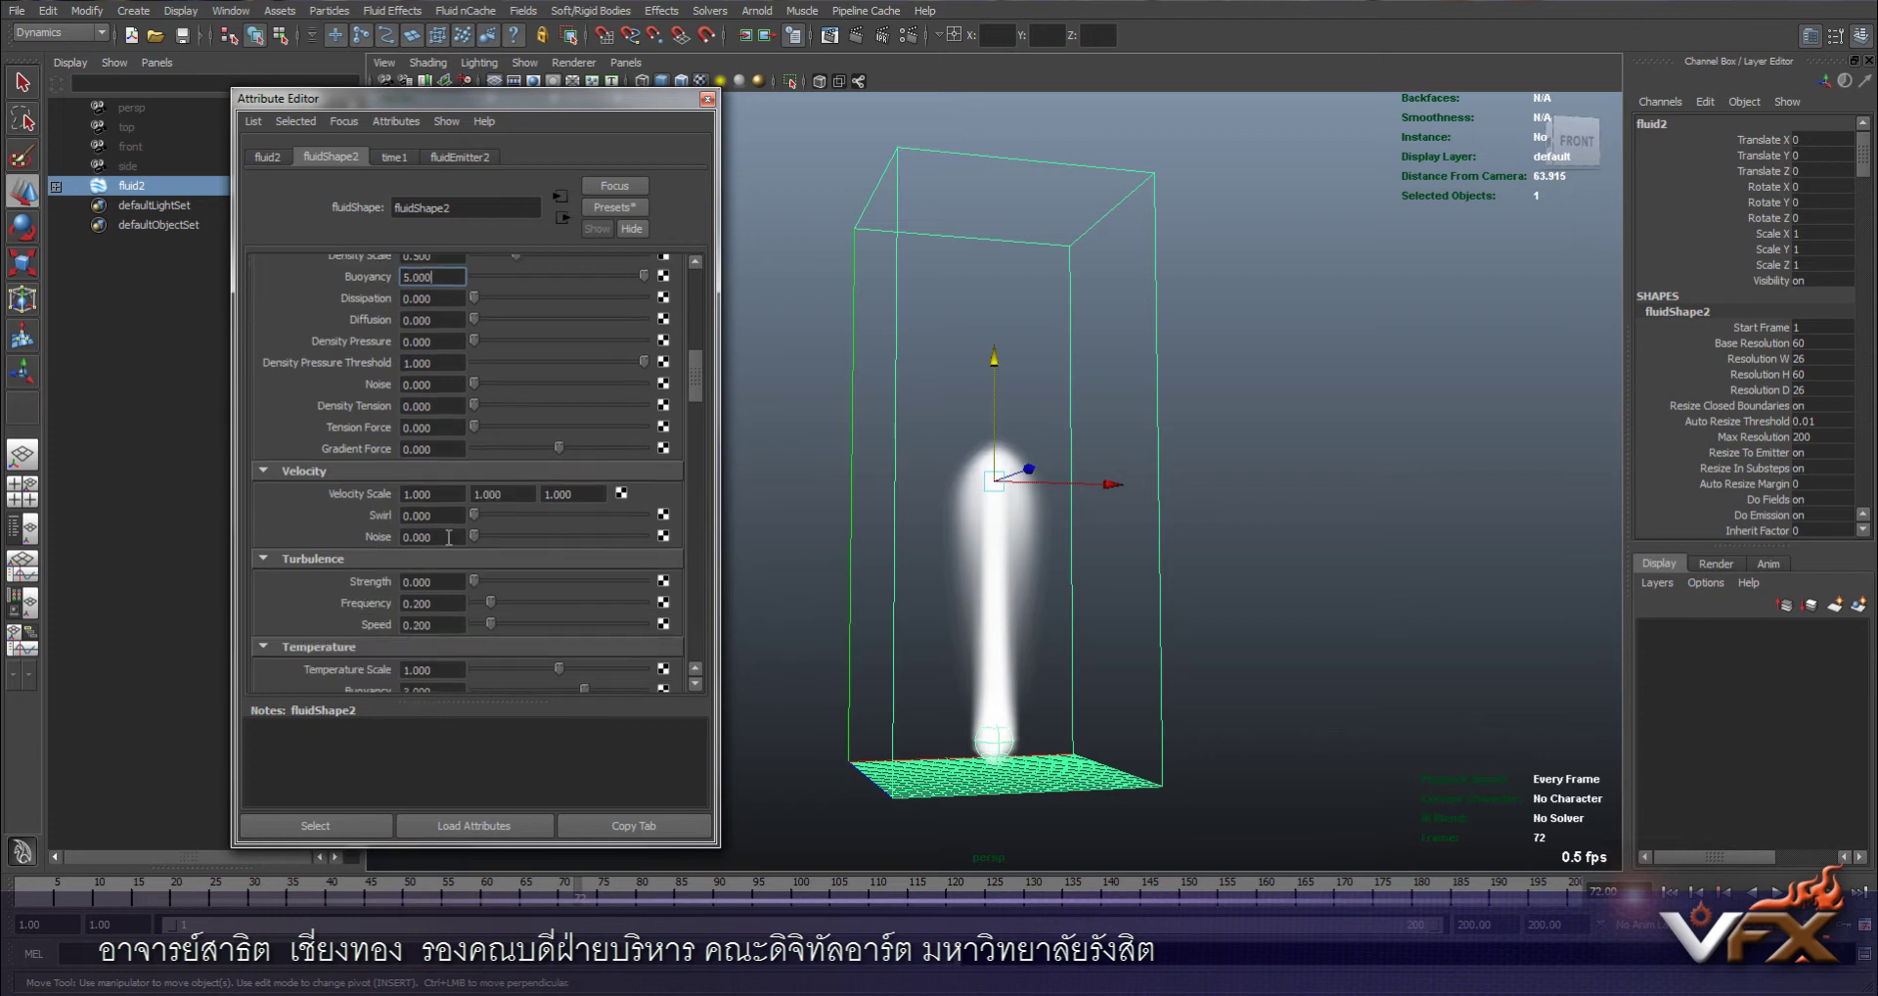
{"action": "left_click_drag", "start_coordinate": [440, 516], "coordinate": [377, 509]}
{"action": "type", "text": "2"}
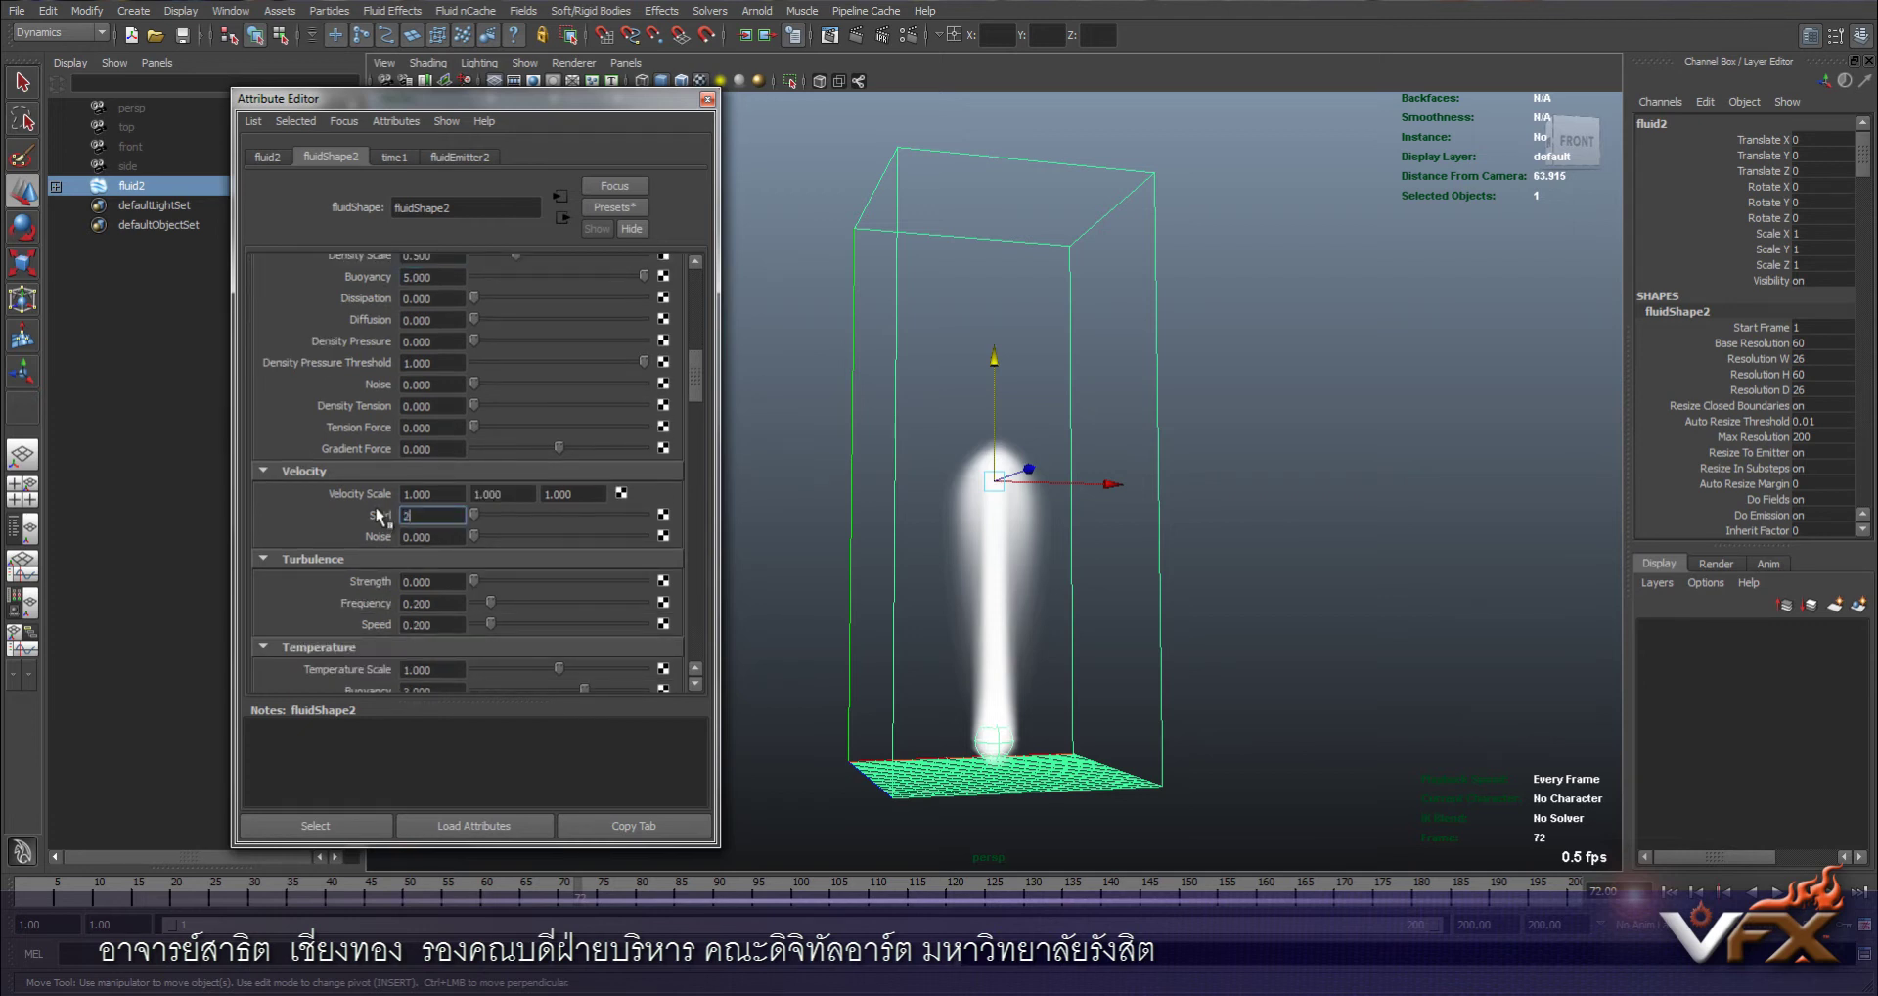
{"action": "key", "text": "Return"}
Replay the simulation from the start and add slight turbulence strength (0.023)
{"action": "left_click", "coordinate": [1670, 893]}
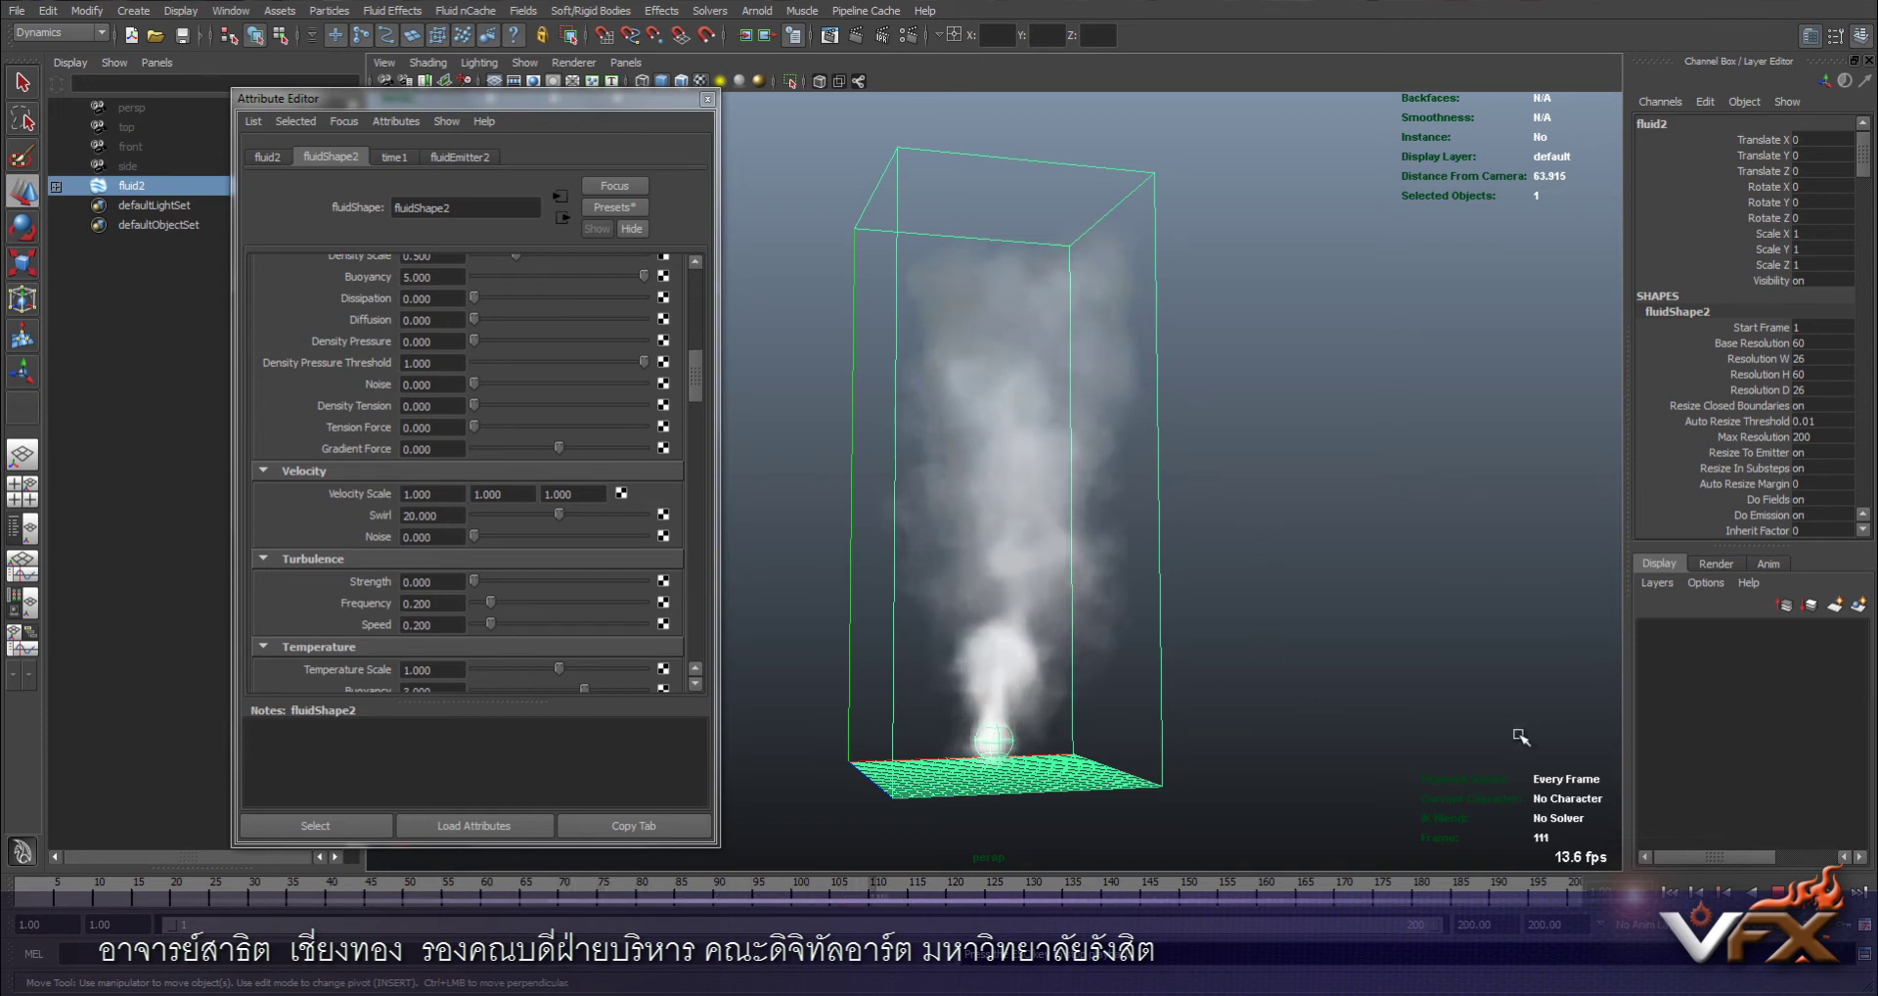
{"action": "key", "text": "w"}
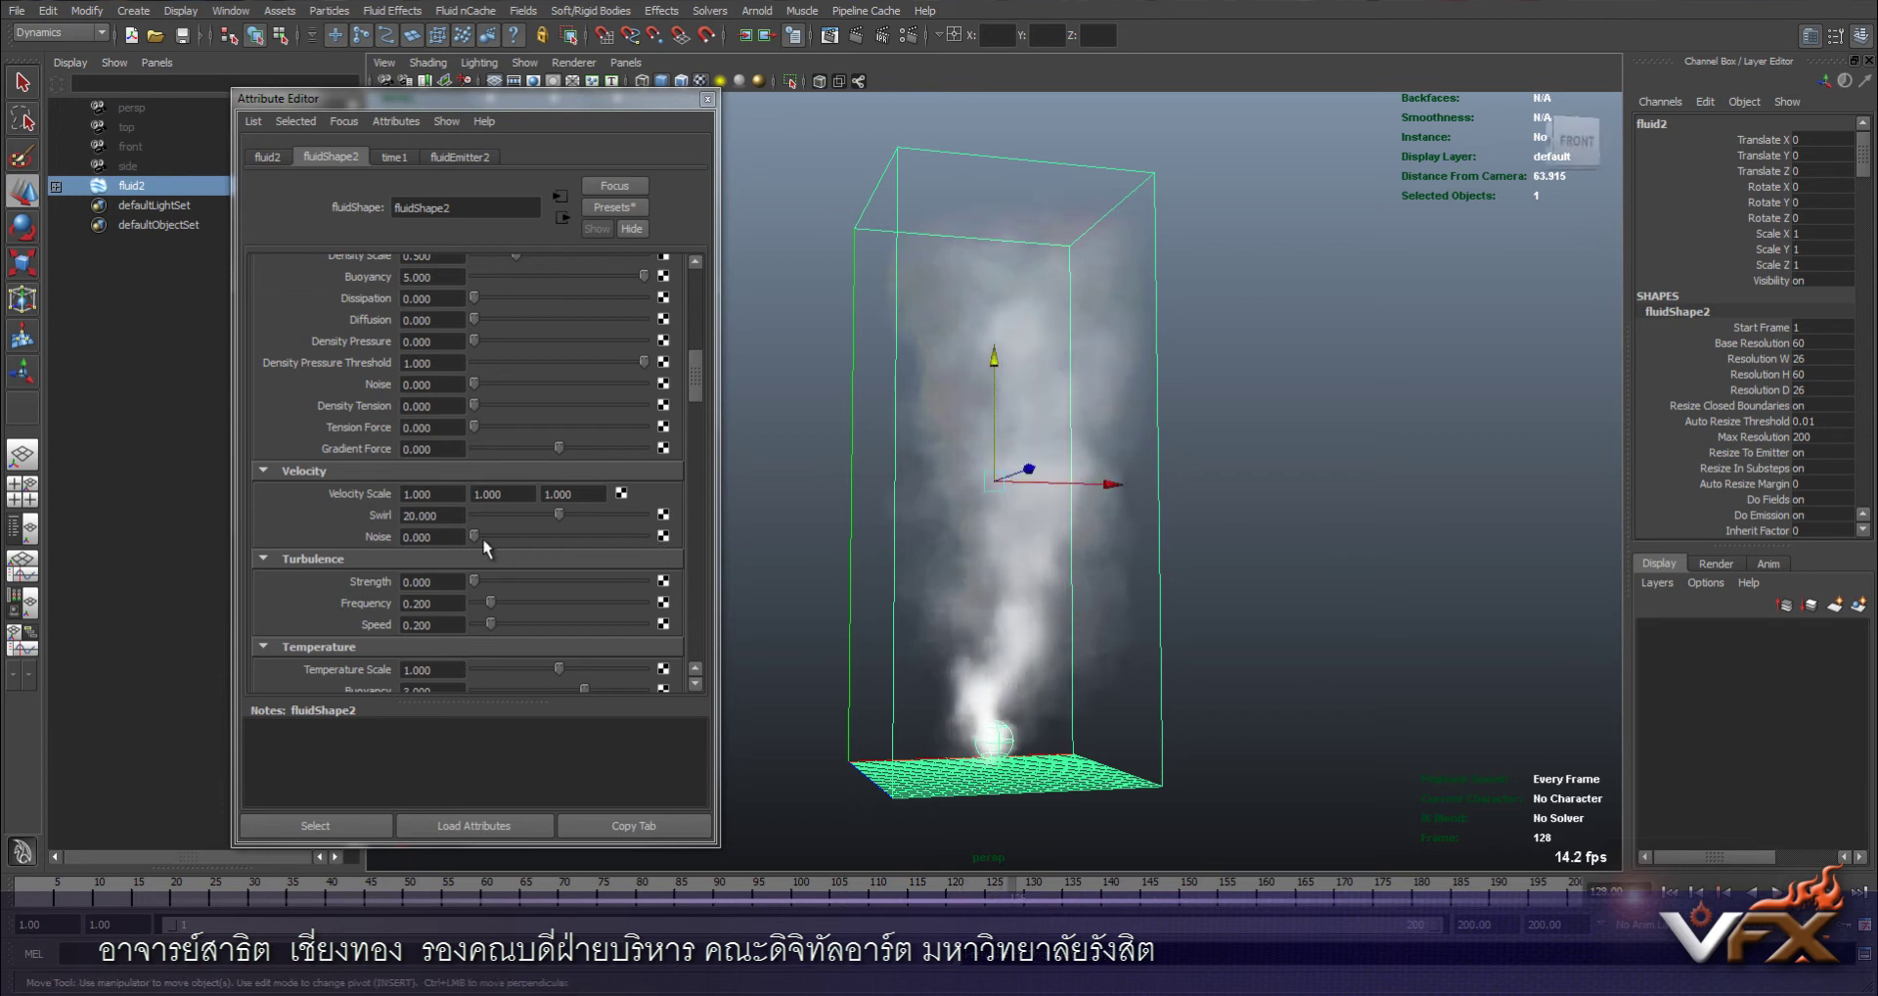
{"action": "scroll", "coordinate": [473, 537], "scroll_direction": "down", "scroll_amount": 2}
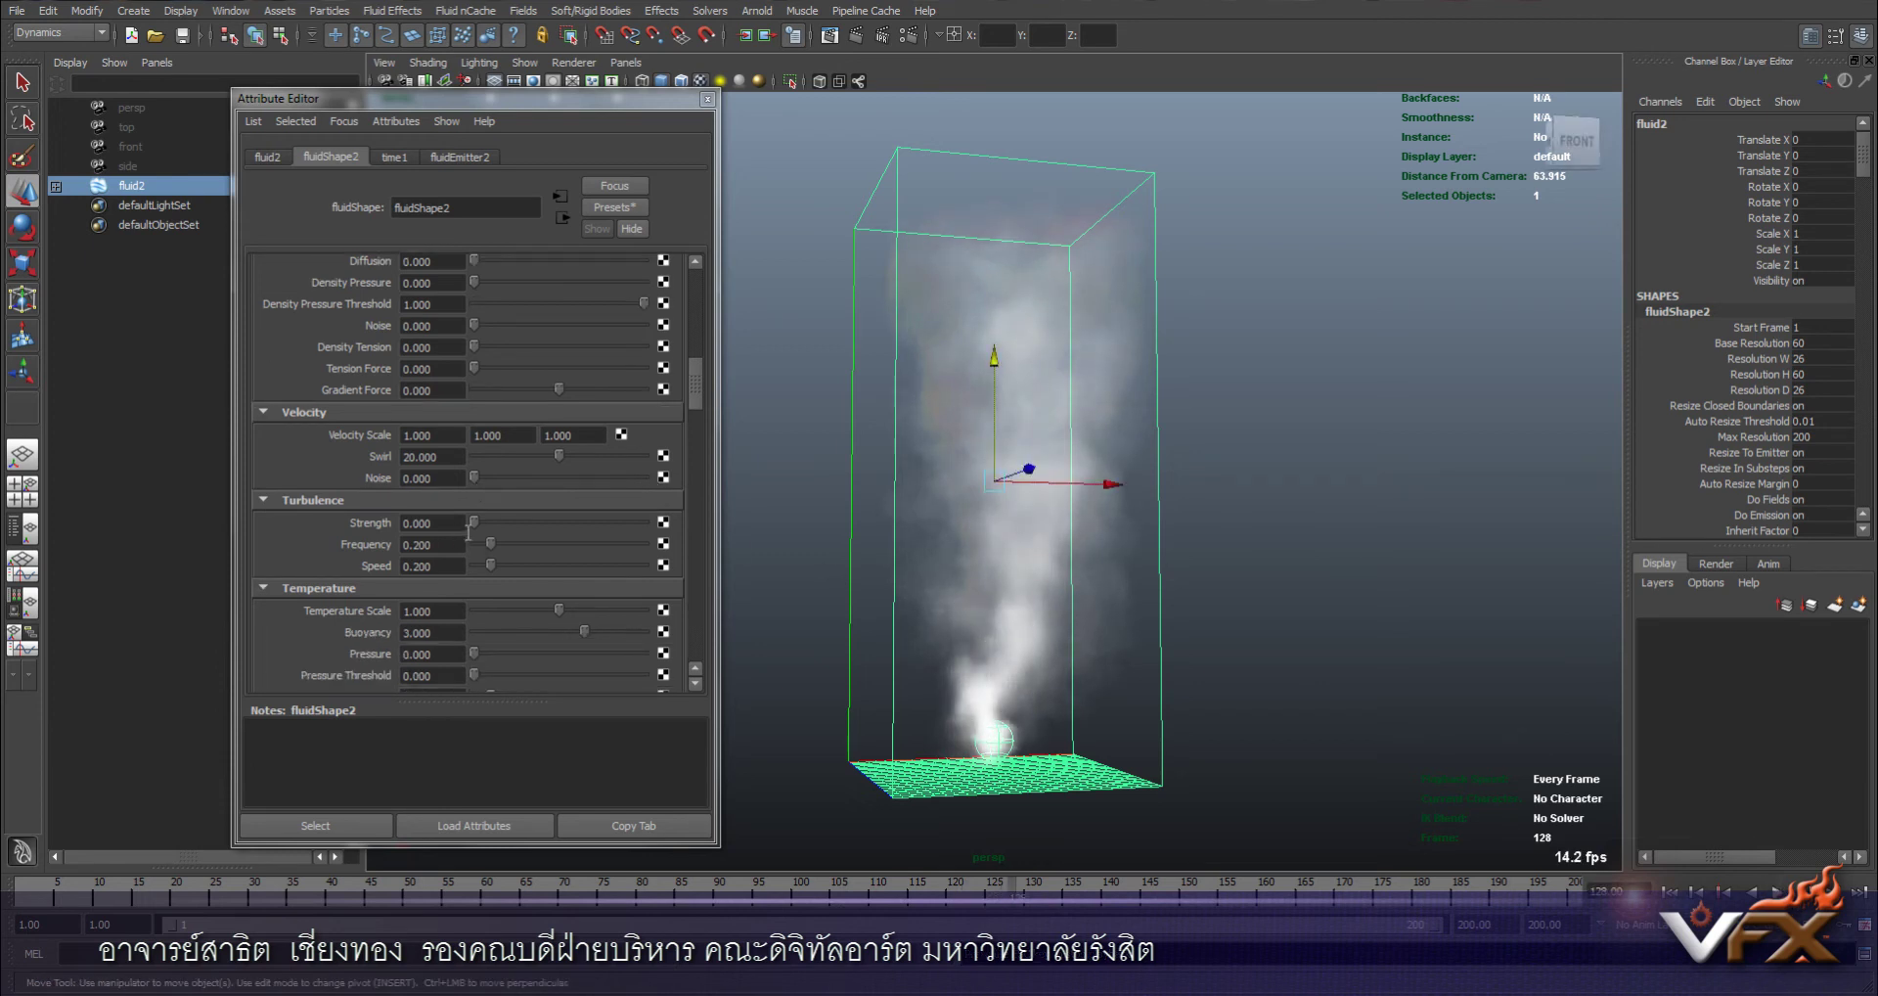
{"action": "left_click_drag", "start_coordinate": [473, 522], "coordinate": [475, 521]}
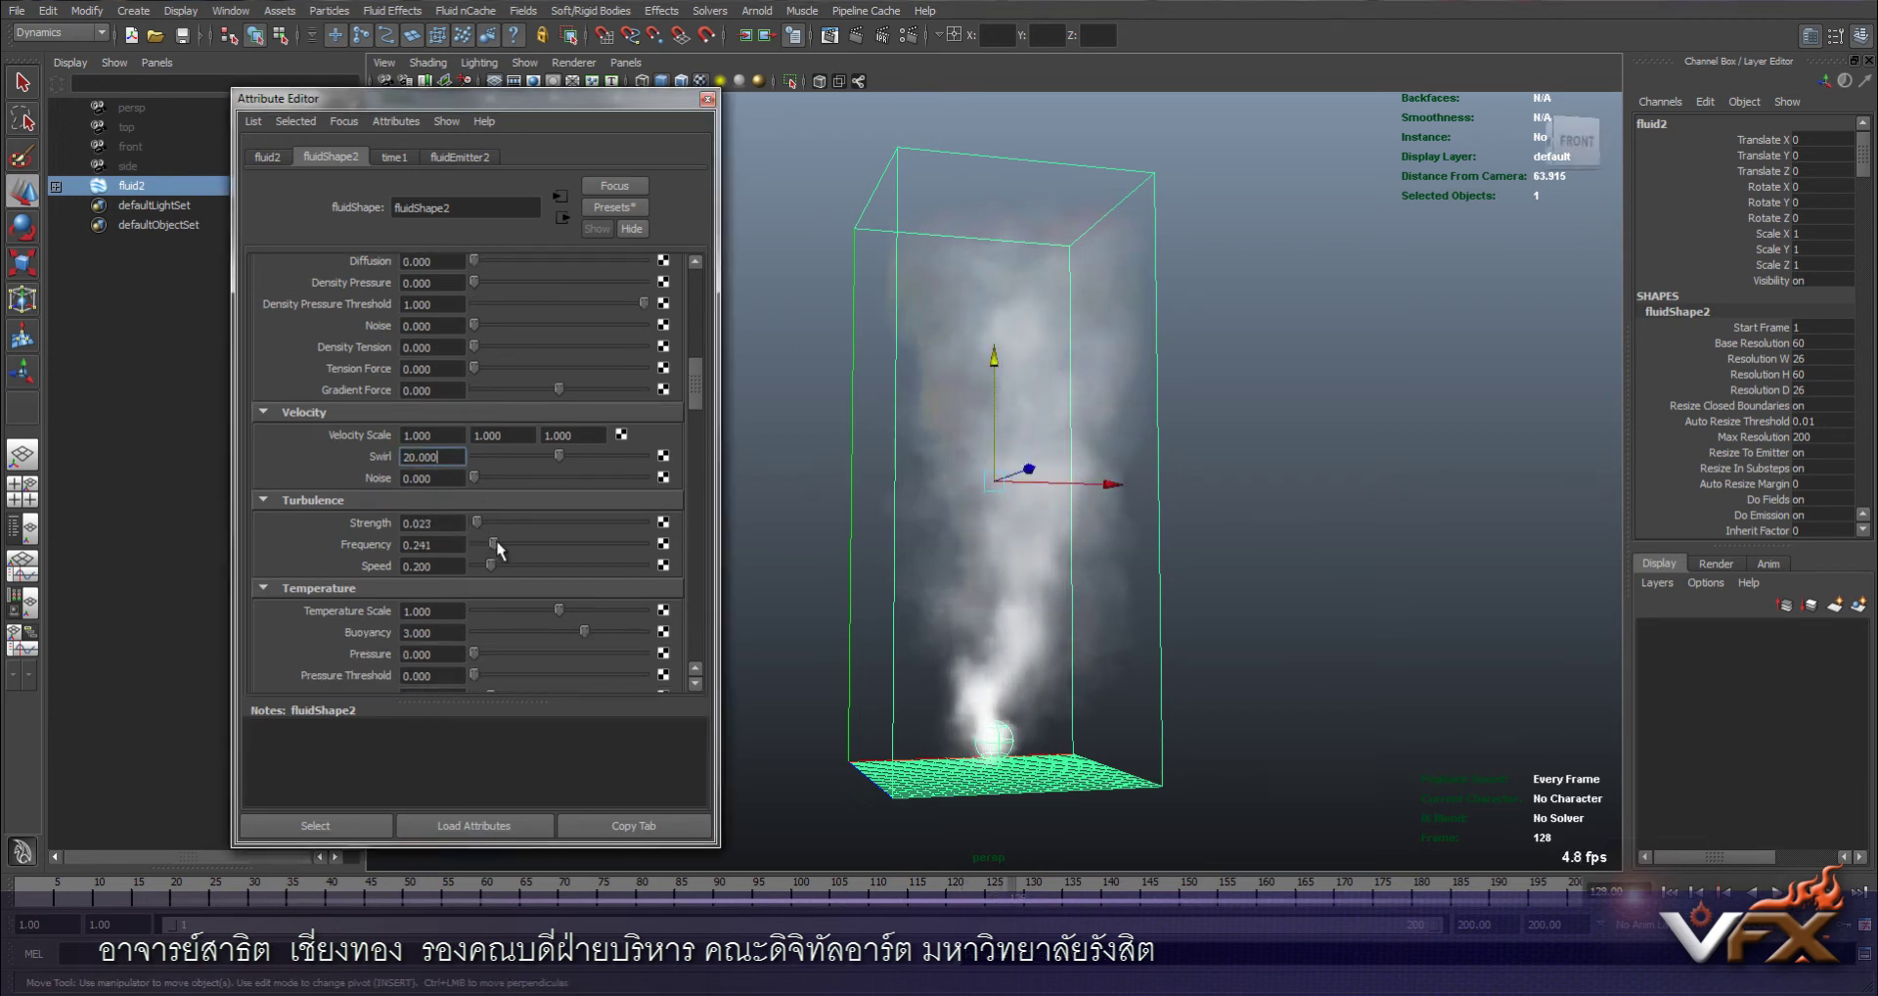
{"action": "scroll", "coordinate": [537, 559], "scroll_direction": "down", "scroll_amount": 4}
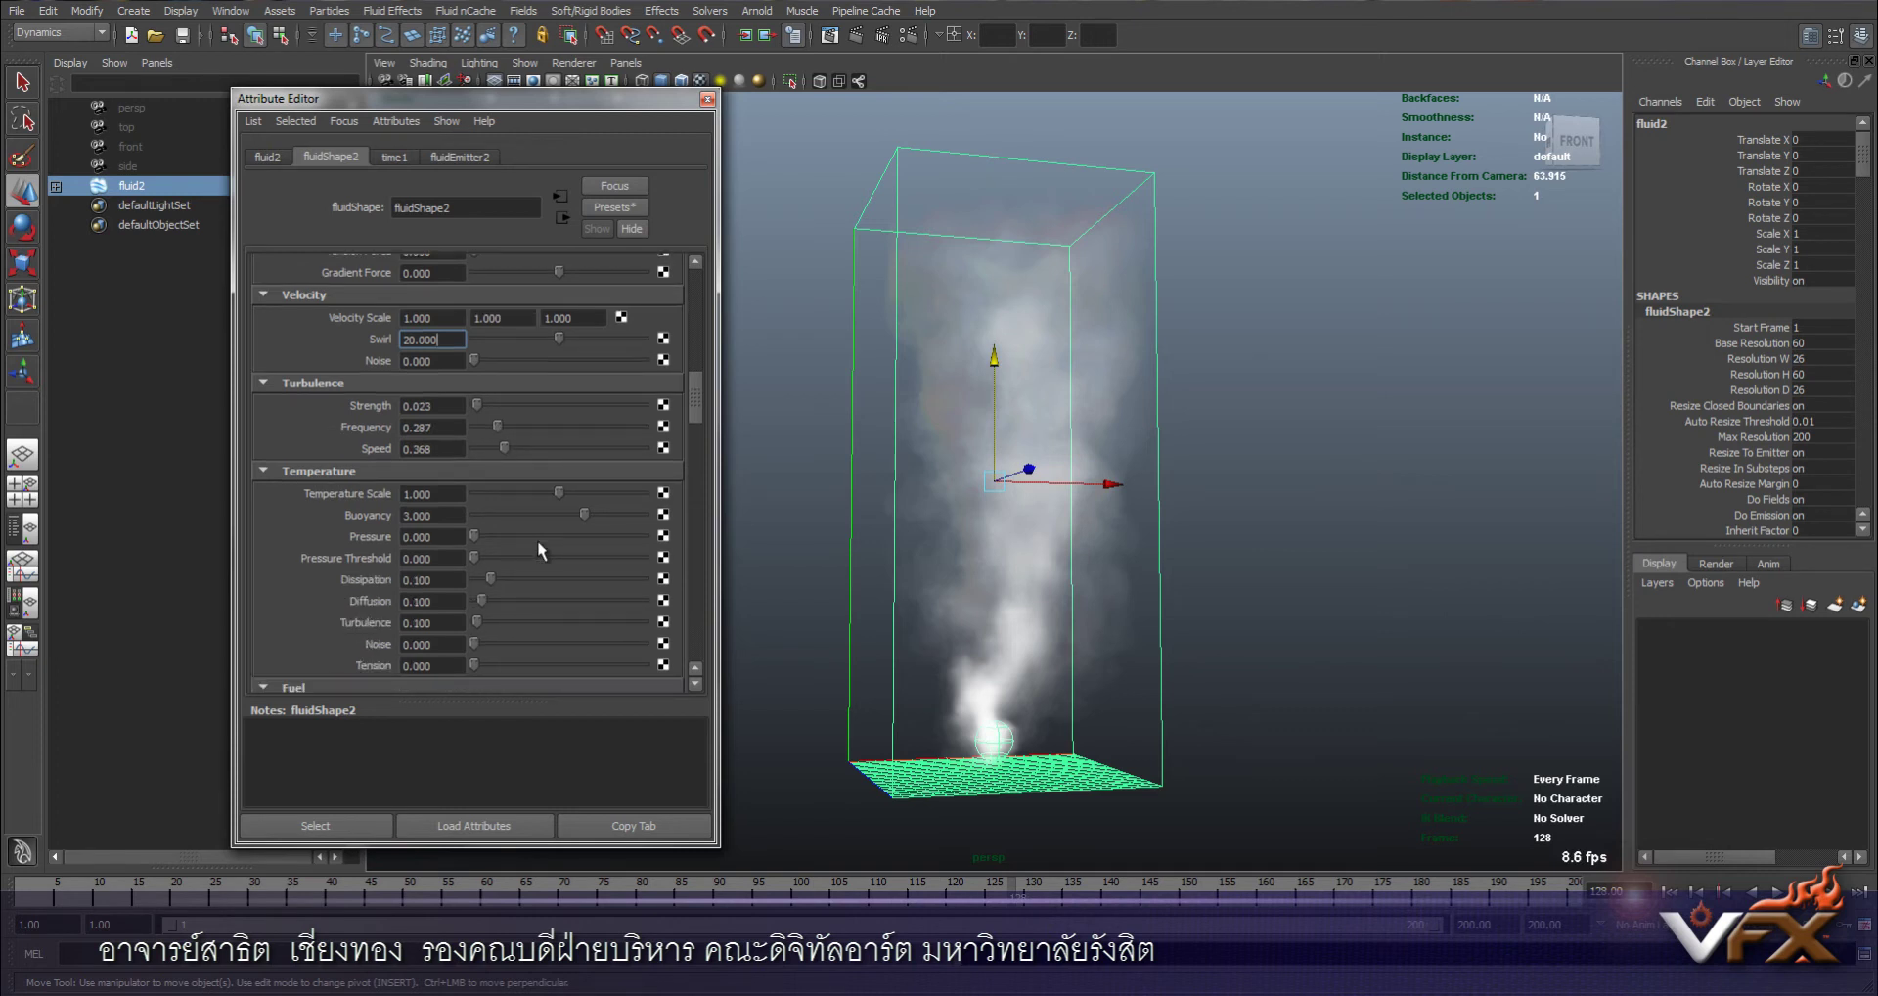
Raise fluidShape2's temperature buoyancy from 3 to 10
{"action": "left_click_drag", "start_coordinate": [584, 514], "coordinate": [675, 531]}
{"action": "left_click_drag", "start_coordinate": [460, 515], "coordinate": [328, 511]}
{"action": "scroll", "coordinate": [416, 536], "scroll_direction": "down", "scroll_amount": 4}
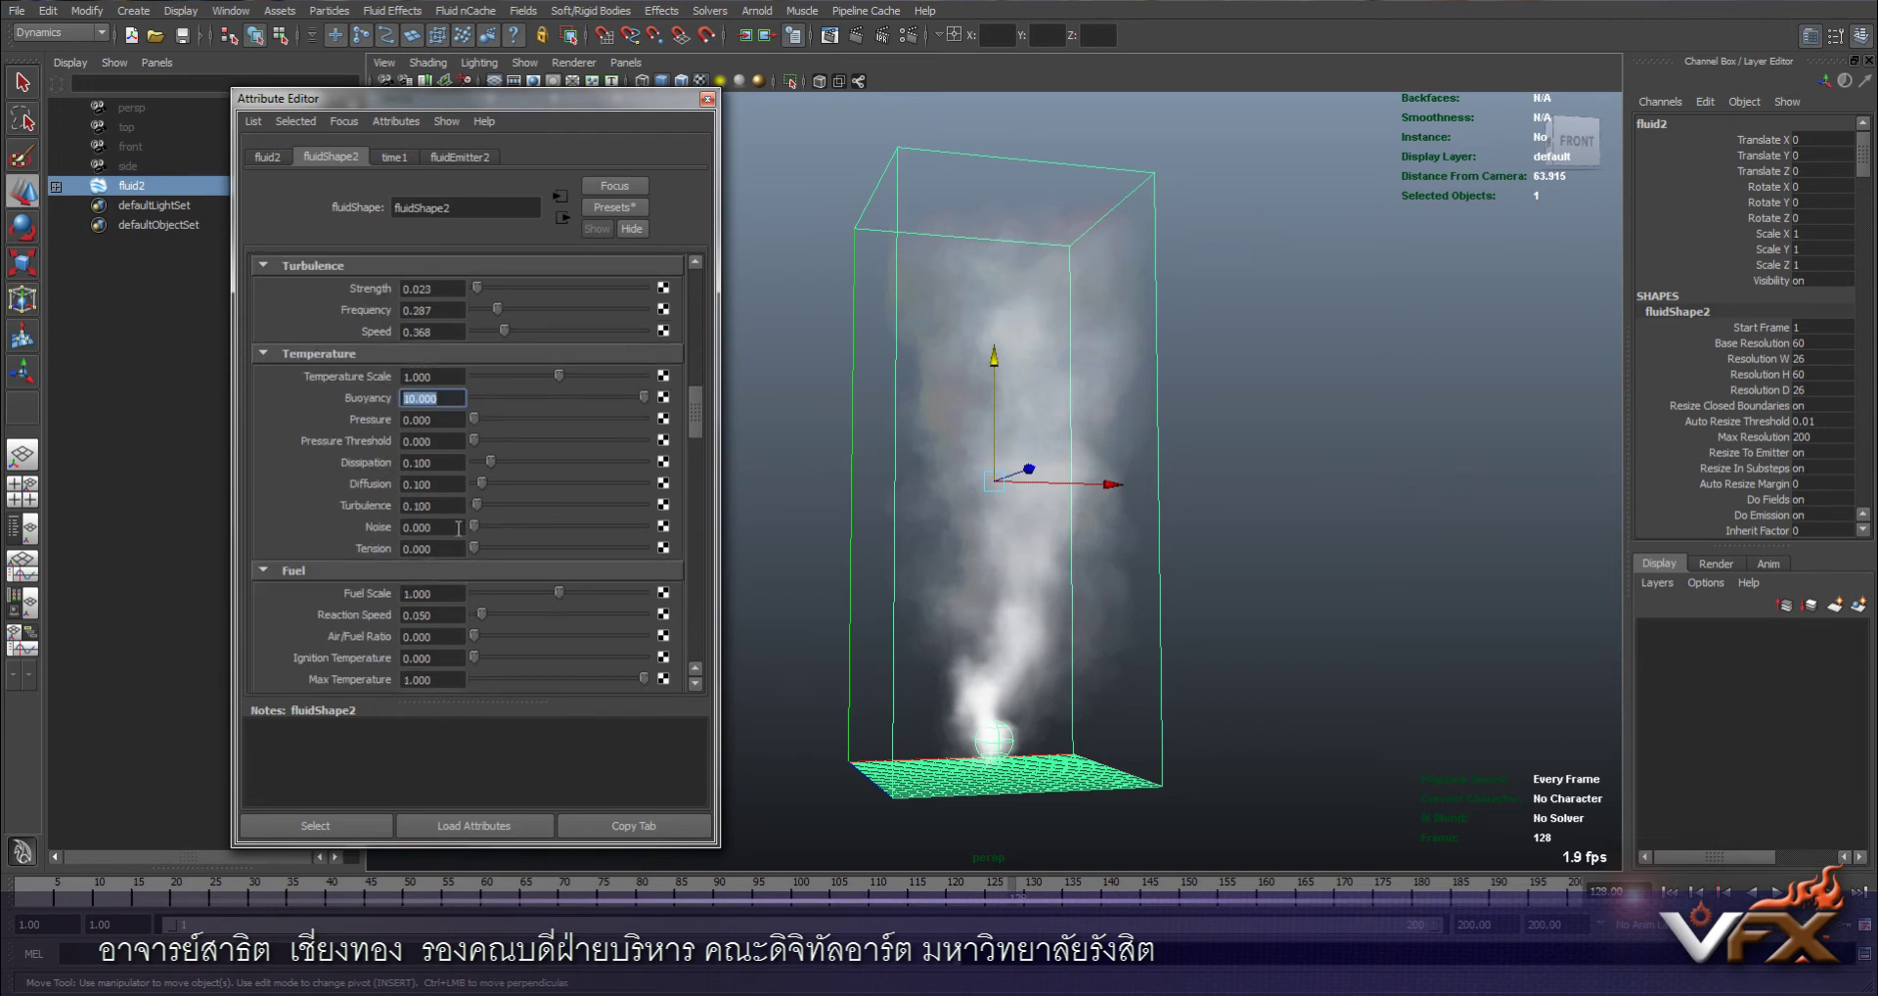
{"action": "scroll", "coordinate": [462, 548], "scroll_direction": "down", "scroll_amount": 2}
{"action": "scroll", "coordinate": [458, 528], "scroll_direction": "down", "scroll_amount": 2}
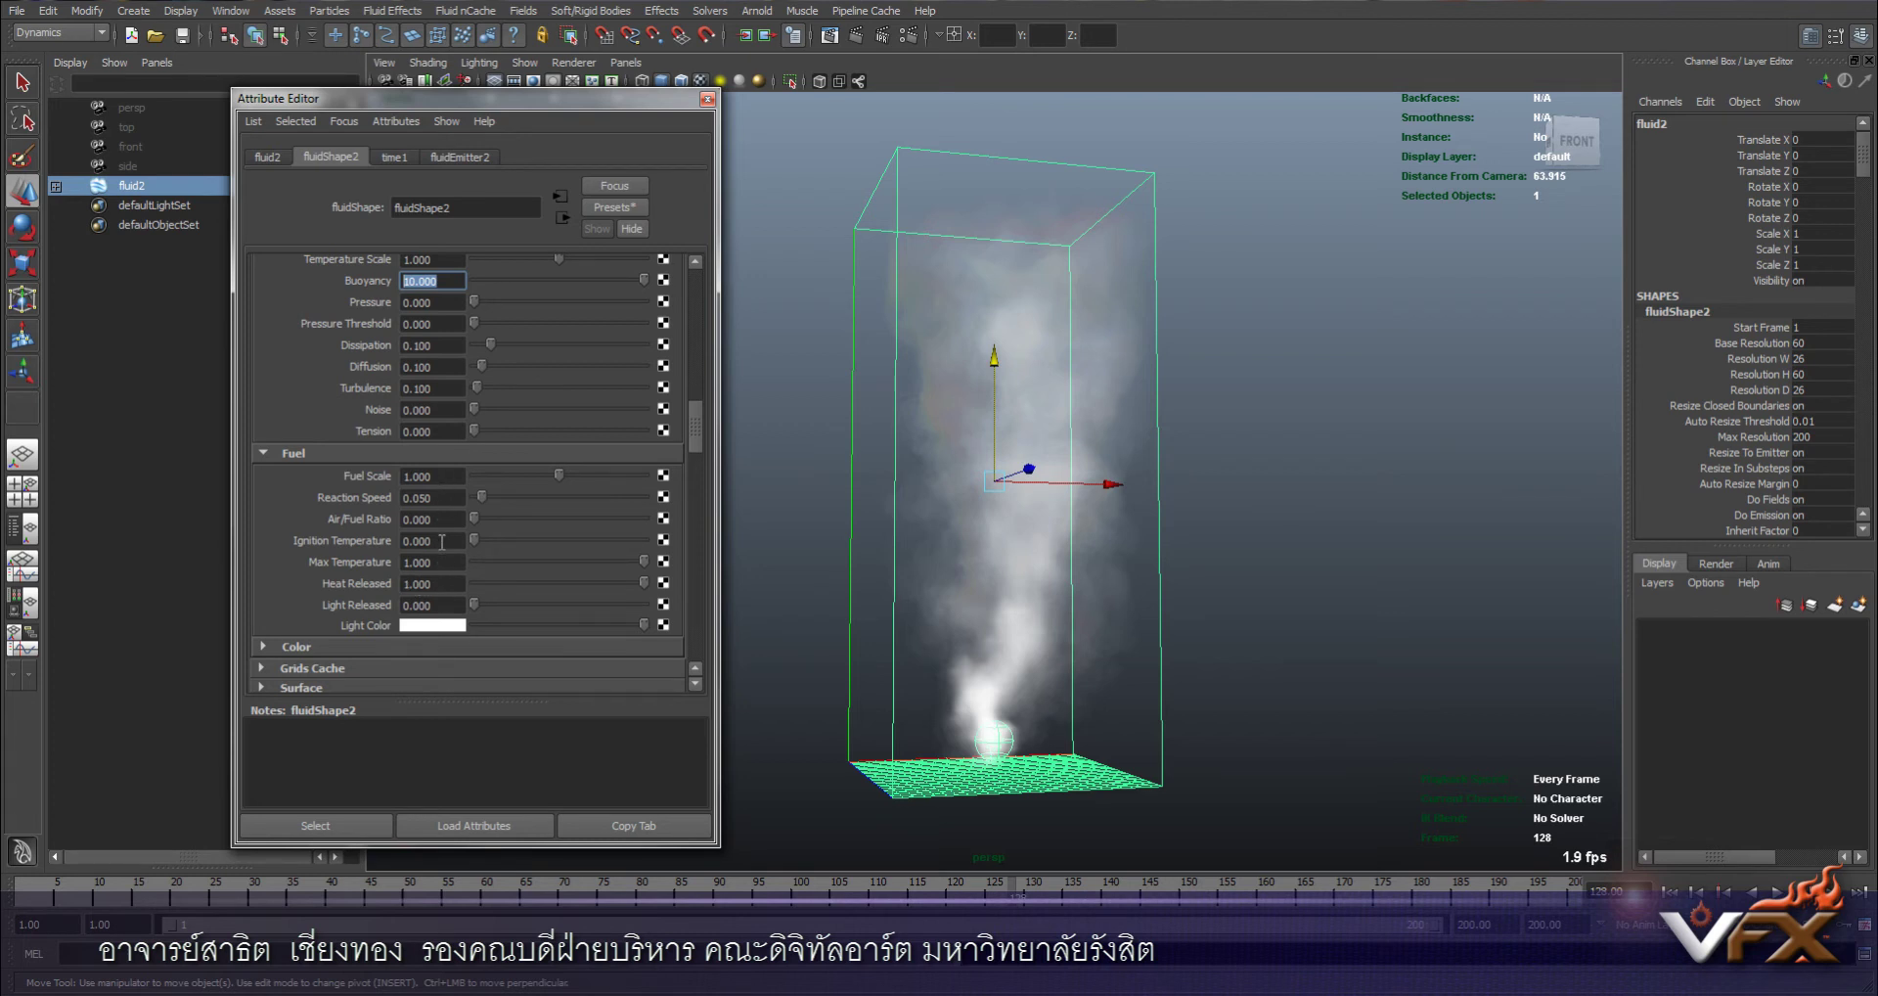
Make the fluid colour dark red and drive Color Input by Temperature
{"action": "scroll", "coordinate": [442, 541], "scroll_direction": "down", "scroll_amount": 3}
{"action": "scroll", "coordinate": [443, 543], "scroll_direction": "down", "scroll_amount": 3}
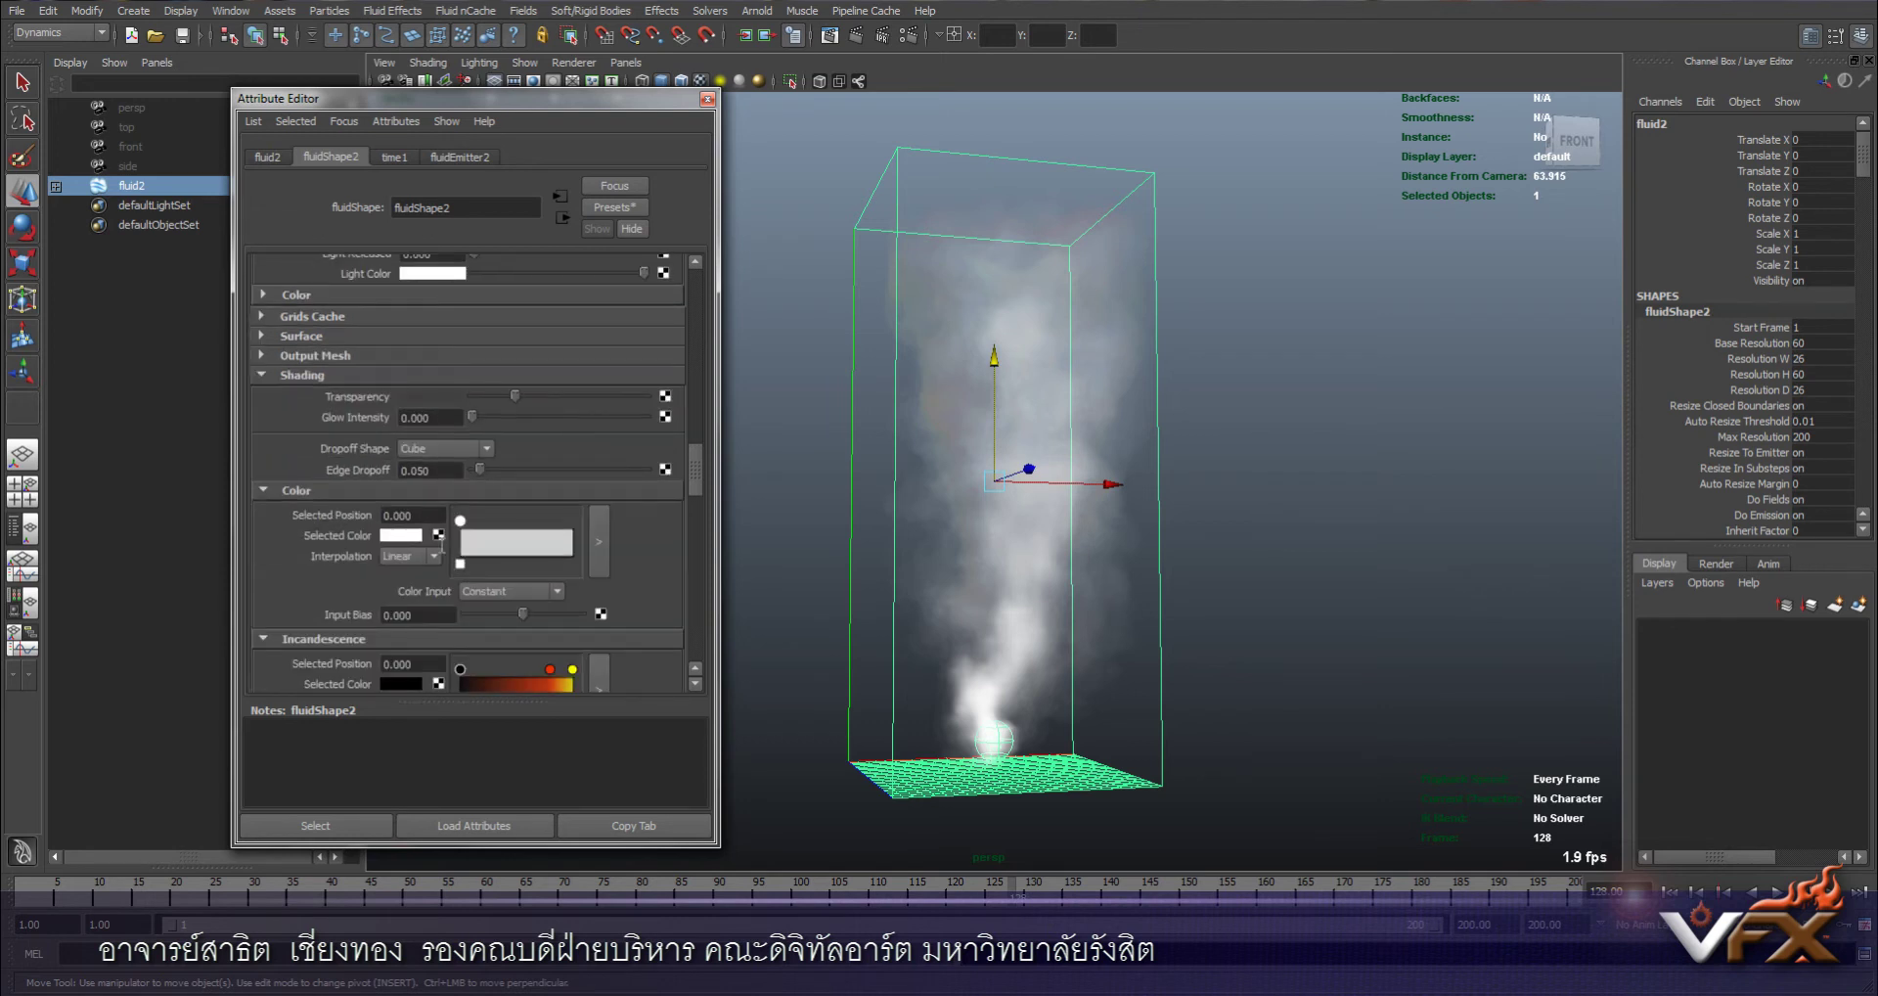
{"action": "scroll", "coordinate": [442, 545], "scroll_direction": "down", "scroll_amount": 1}
{"action": "left_click", "coordinate": [399, 475]}
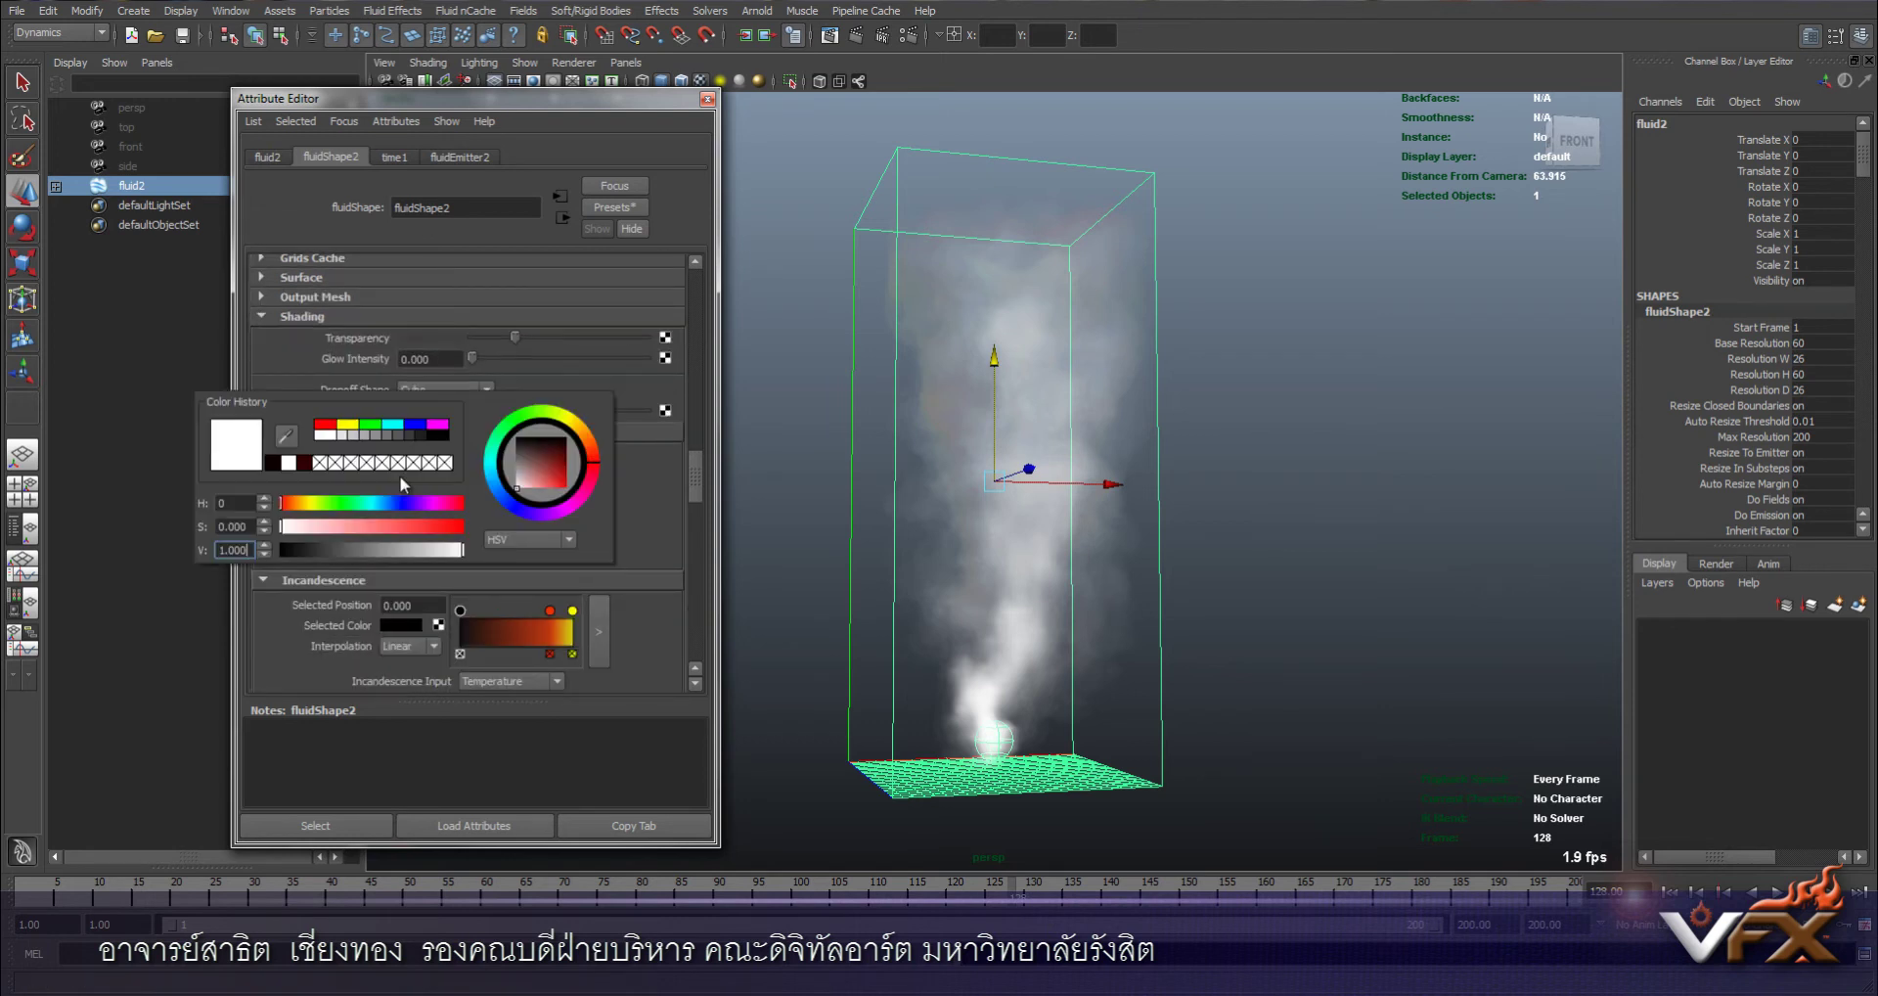
{"action": "mouse_move", "coordinate": [528, 480]}
{"action": "left_mouse_down"}
{"action": "mouse_move", "coordinate": [568, 480]}
{"action": "mouse_move", "coordinate": [572, 508]}
{"action": "left_mouse_up"}
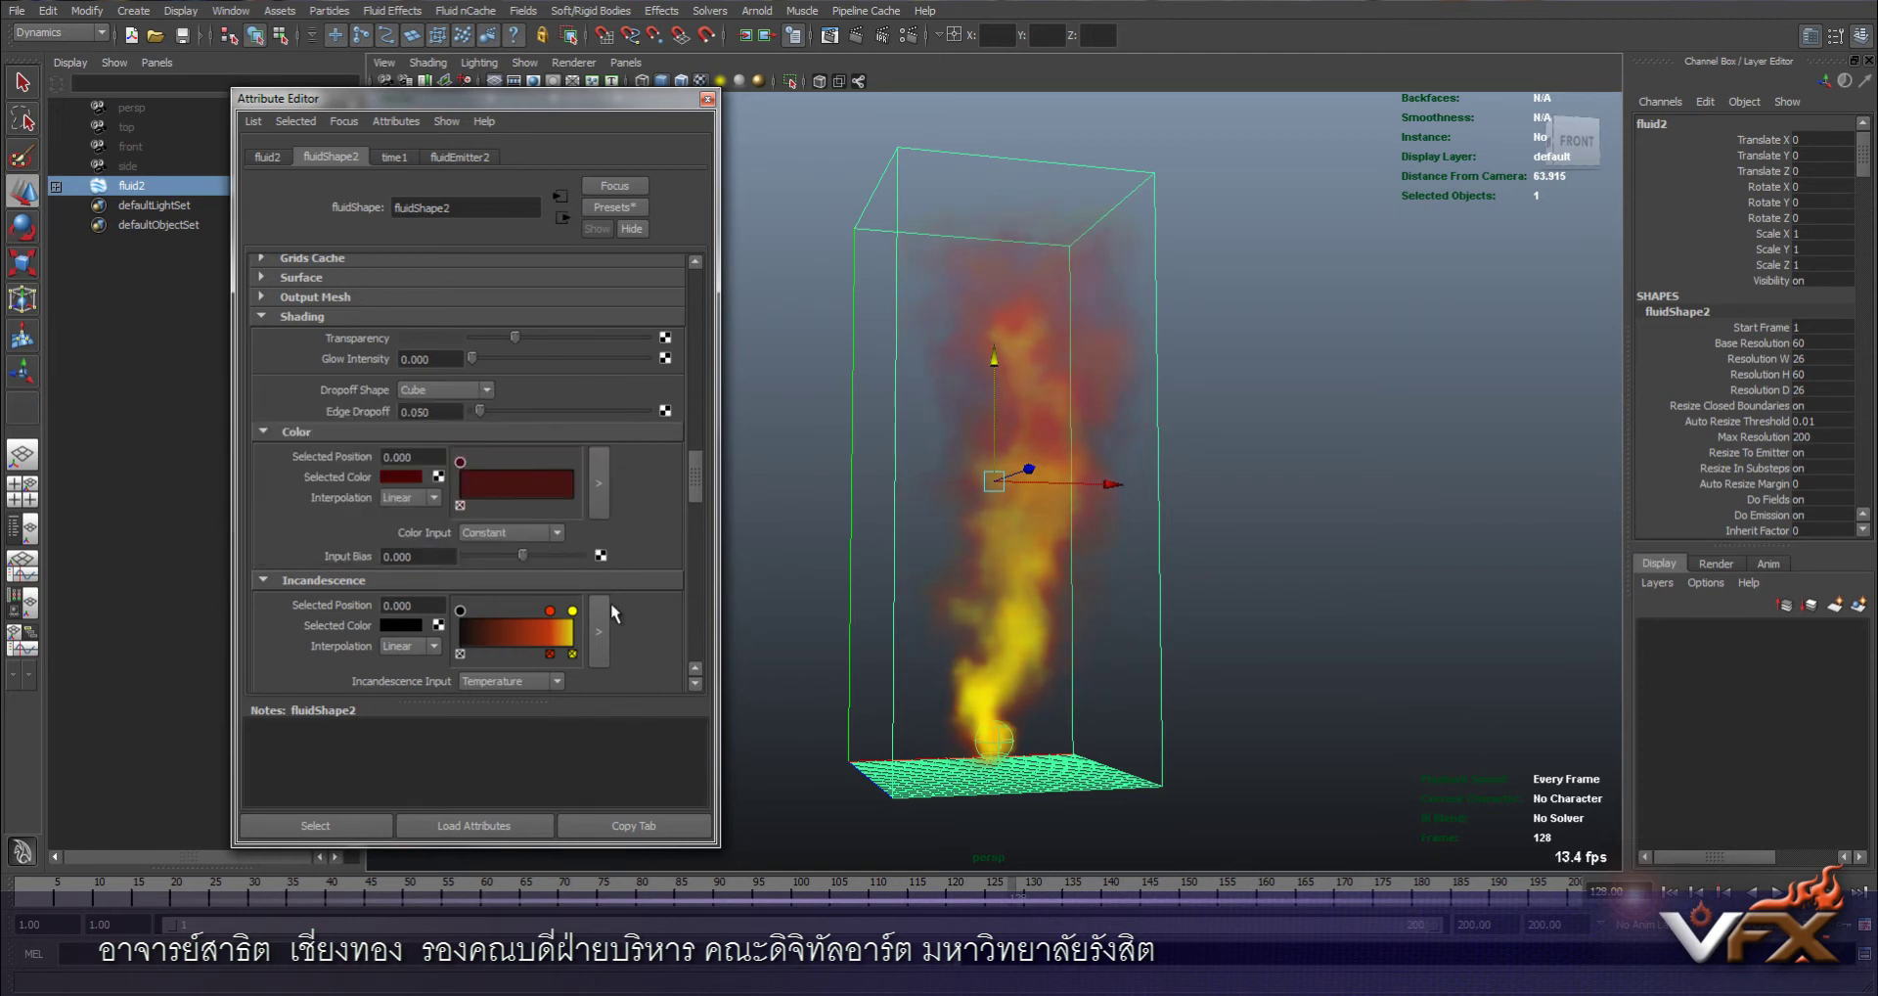
{"action": "left_click", "coordinate": [509, 532]}
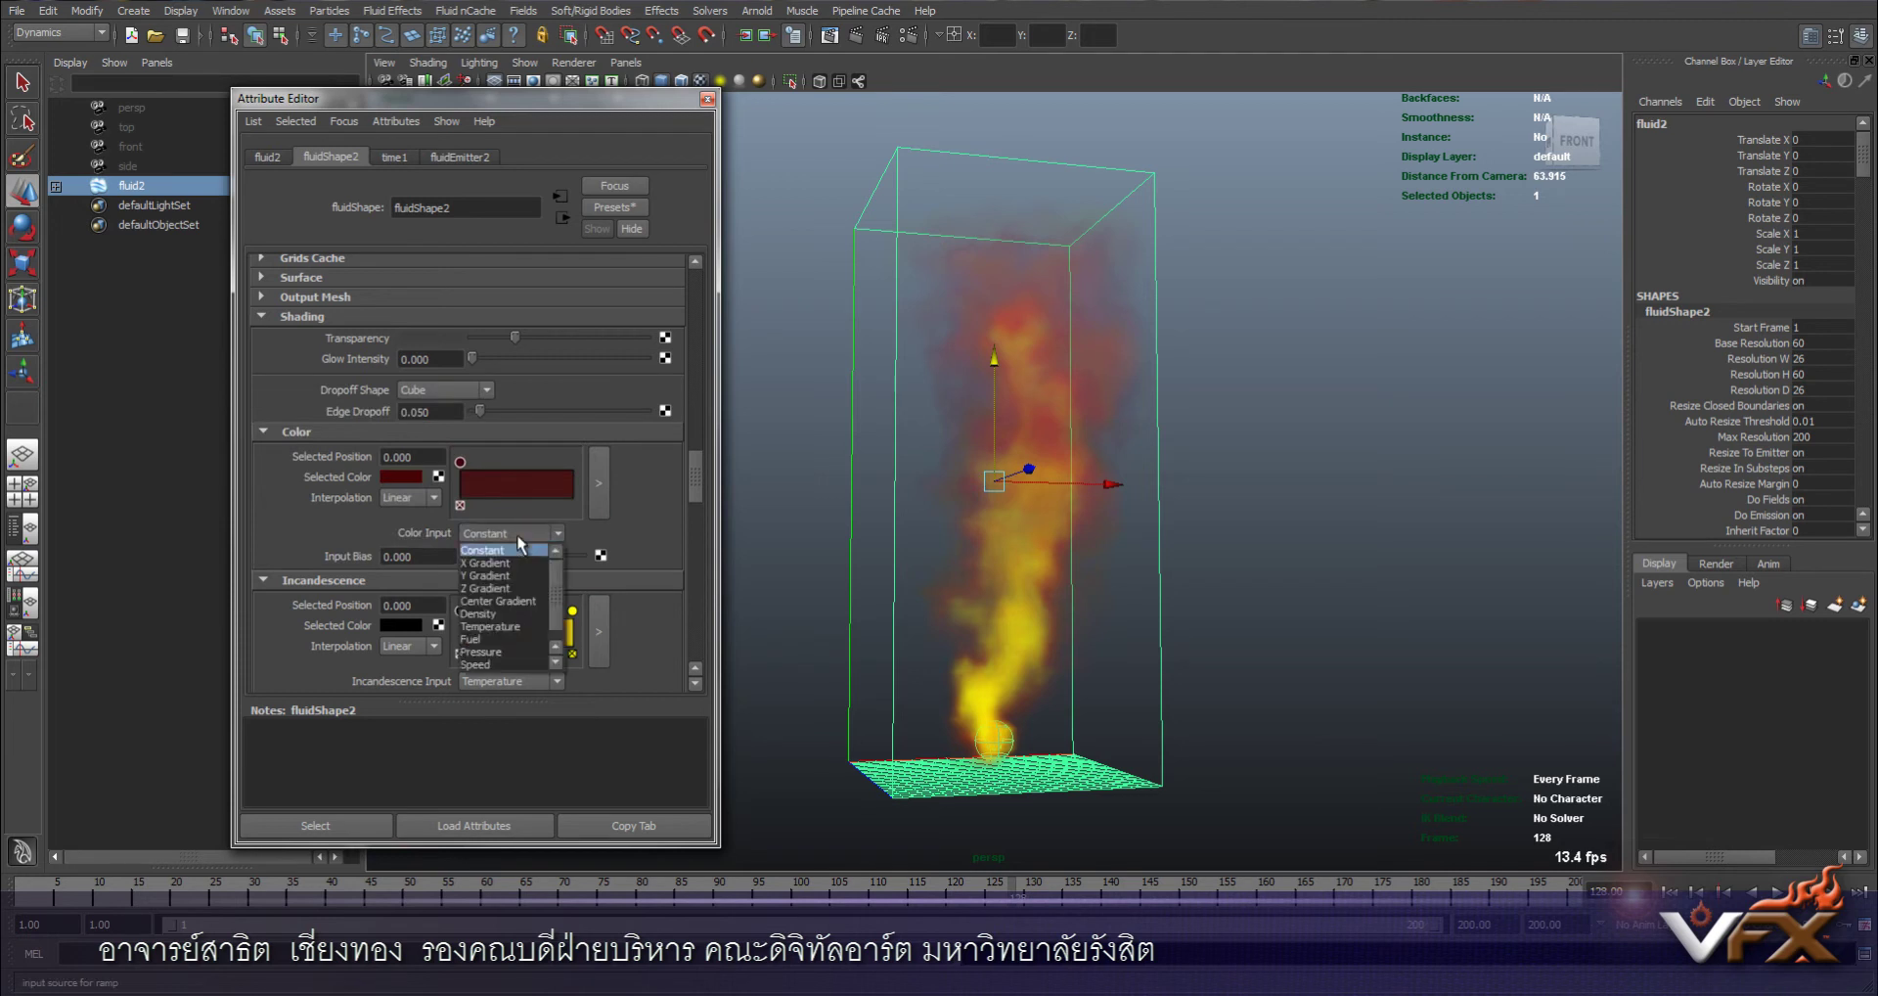
{"action": "left_click", "coordinate": [503, 613]}
Set Opacity Input to Temperature and shape the opacity ramp into a peak fading to 0
{"action": "scroll", "coordinate": [590, 585], "scroll_direction": "down", "scroll_amount": 3}
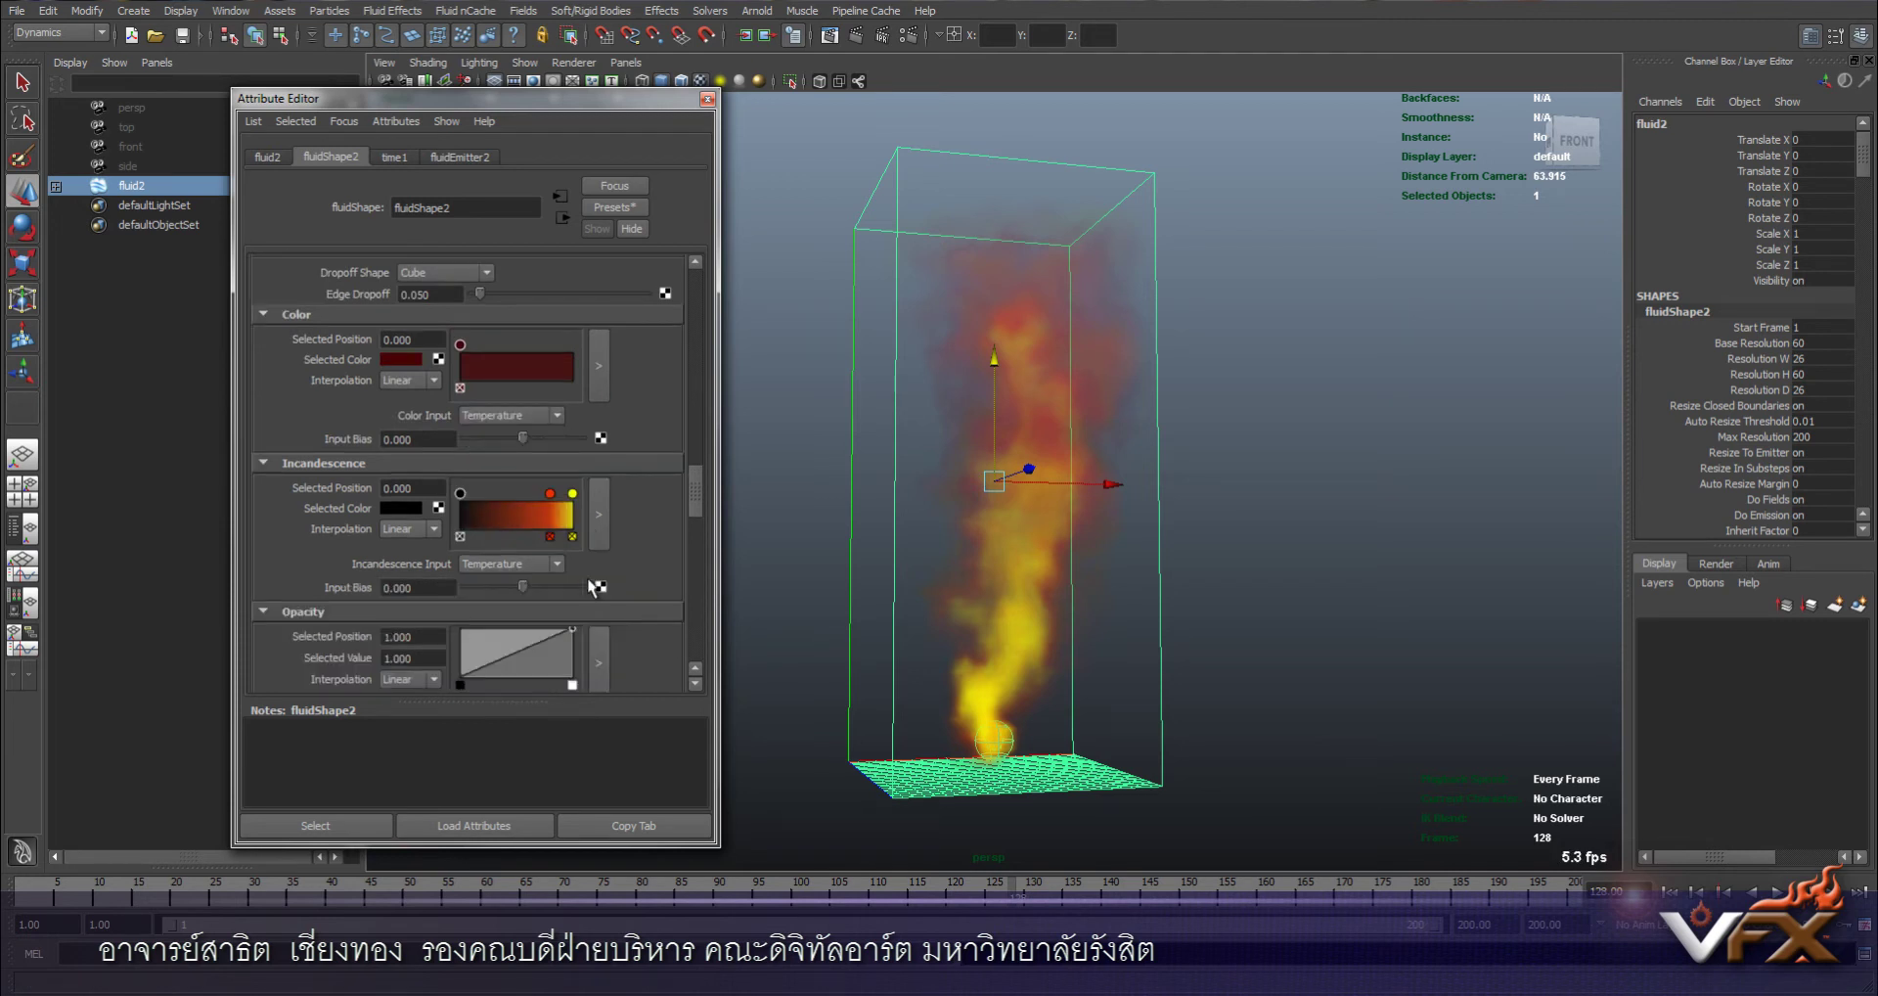
{"action": "scroll", "coordinate": [520, 568], "scroll_direction": "down", "scroll_amount": 3}
{"action": "scroll", "coordinate": [514, 549], "scroll_direction": "down", "scroll_amount": 1}
{"action": "left_click", "coordinate": [512, 537]}
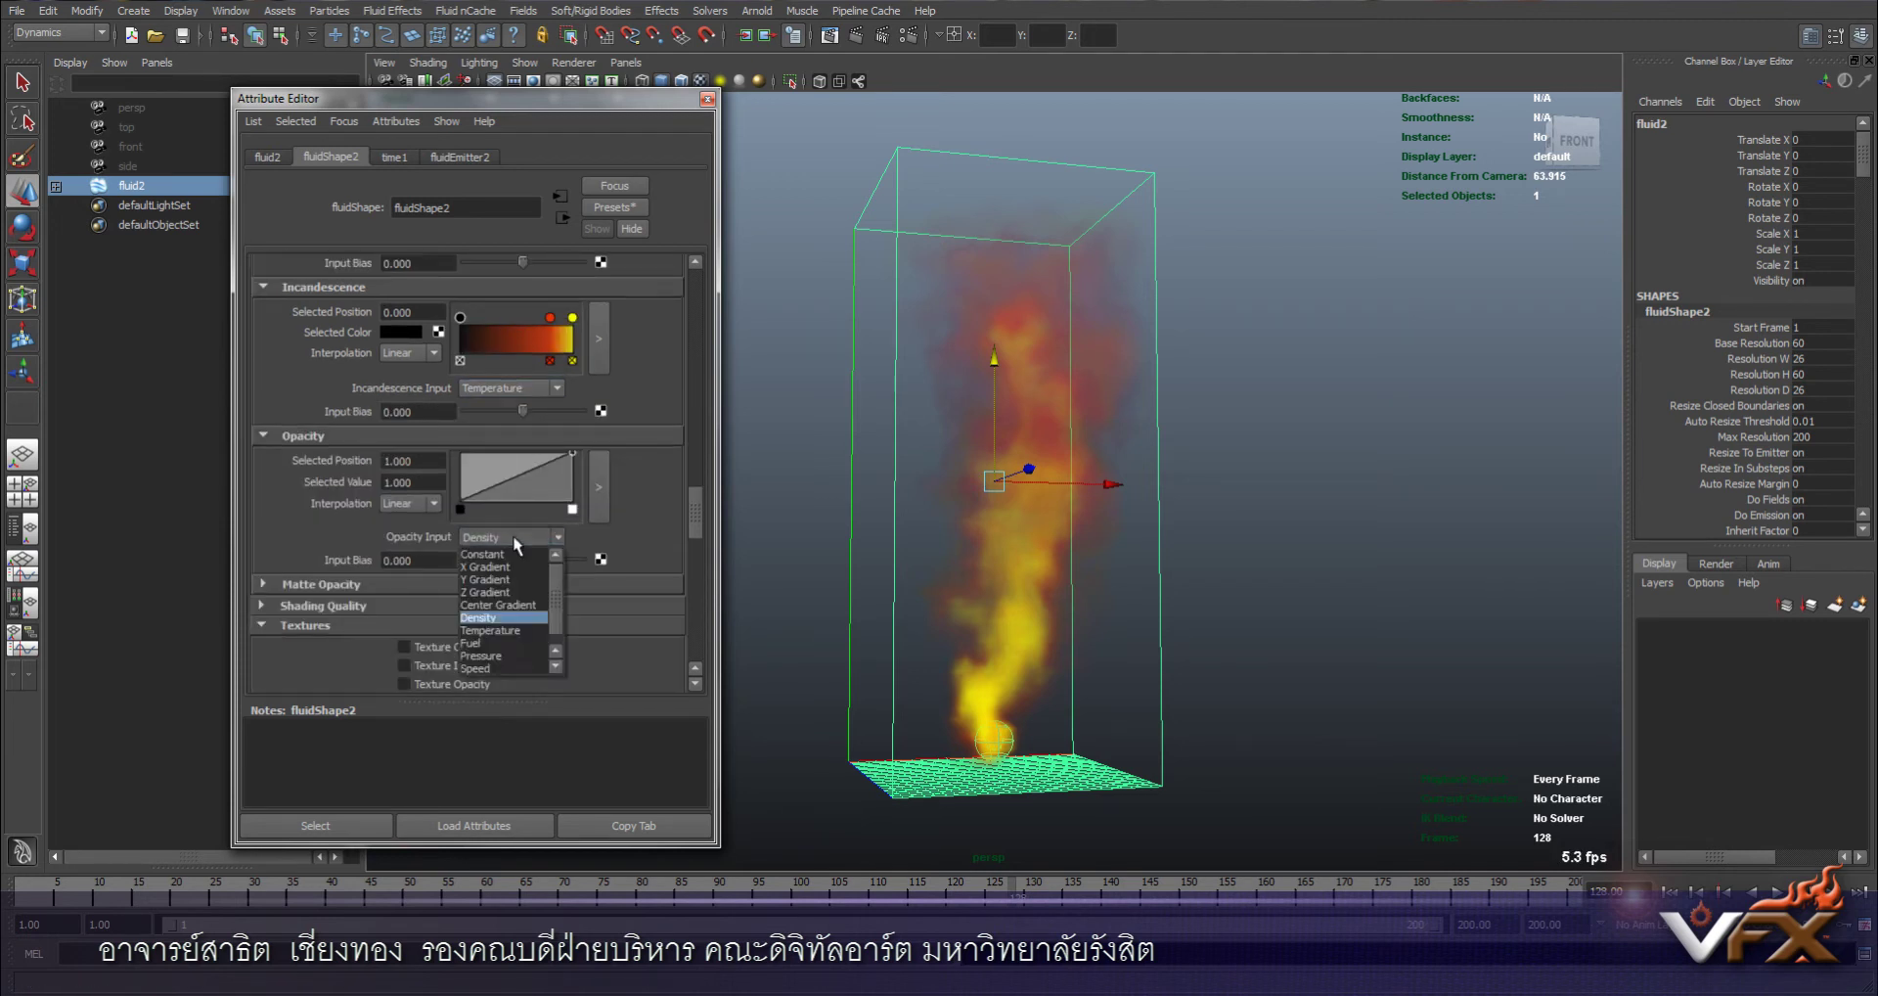
{"action": "left_click", "coordinate": [503, 630]}
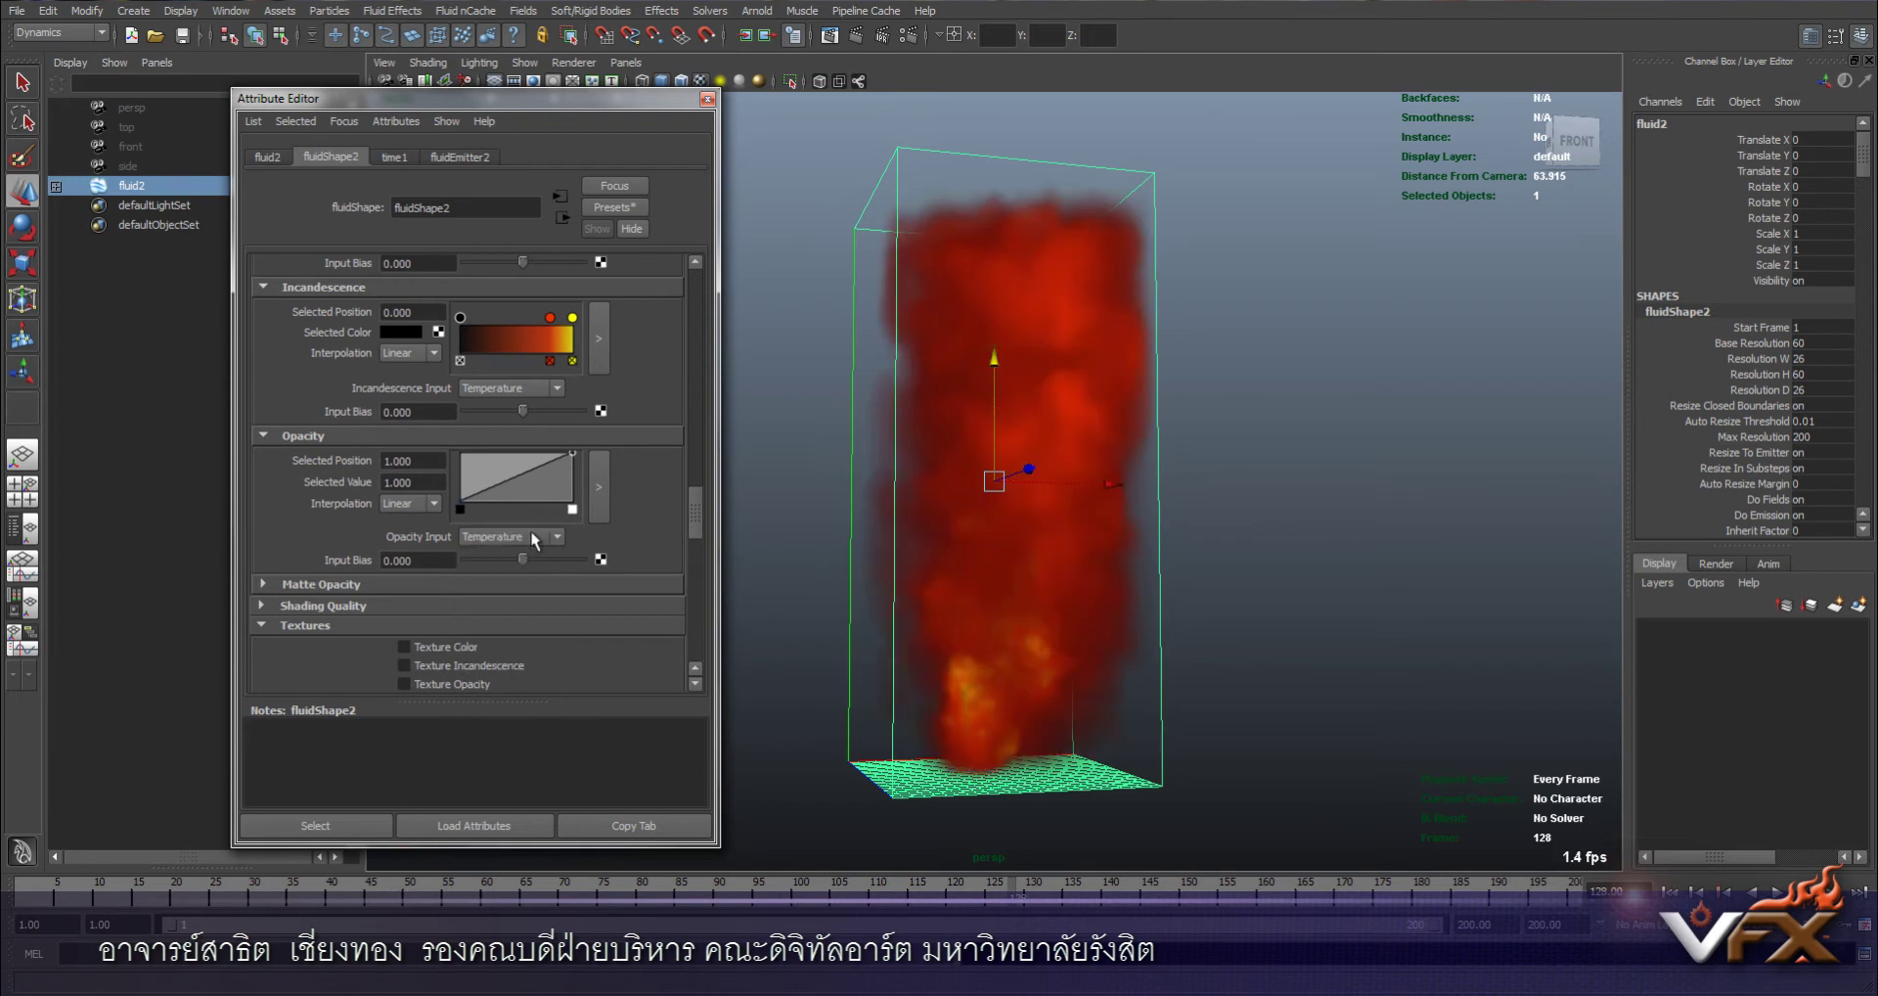
{"action": "left_click", "coordinate": [494, 465]}
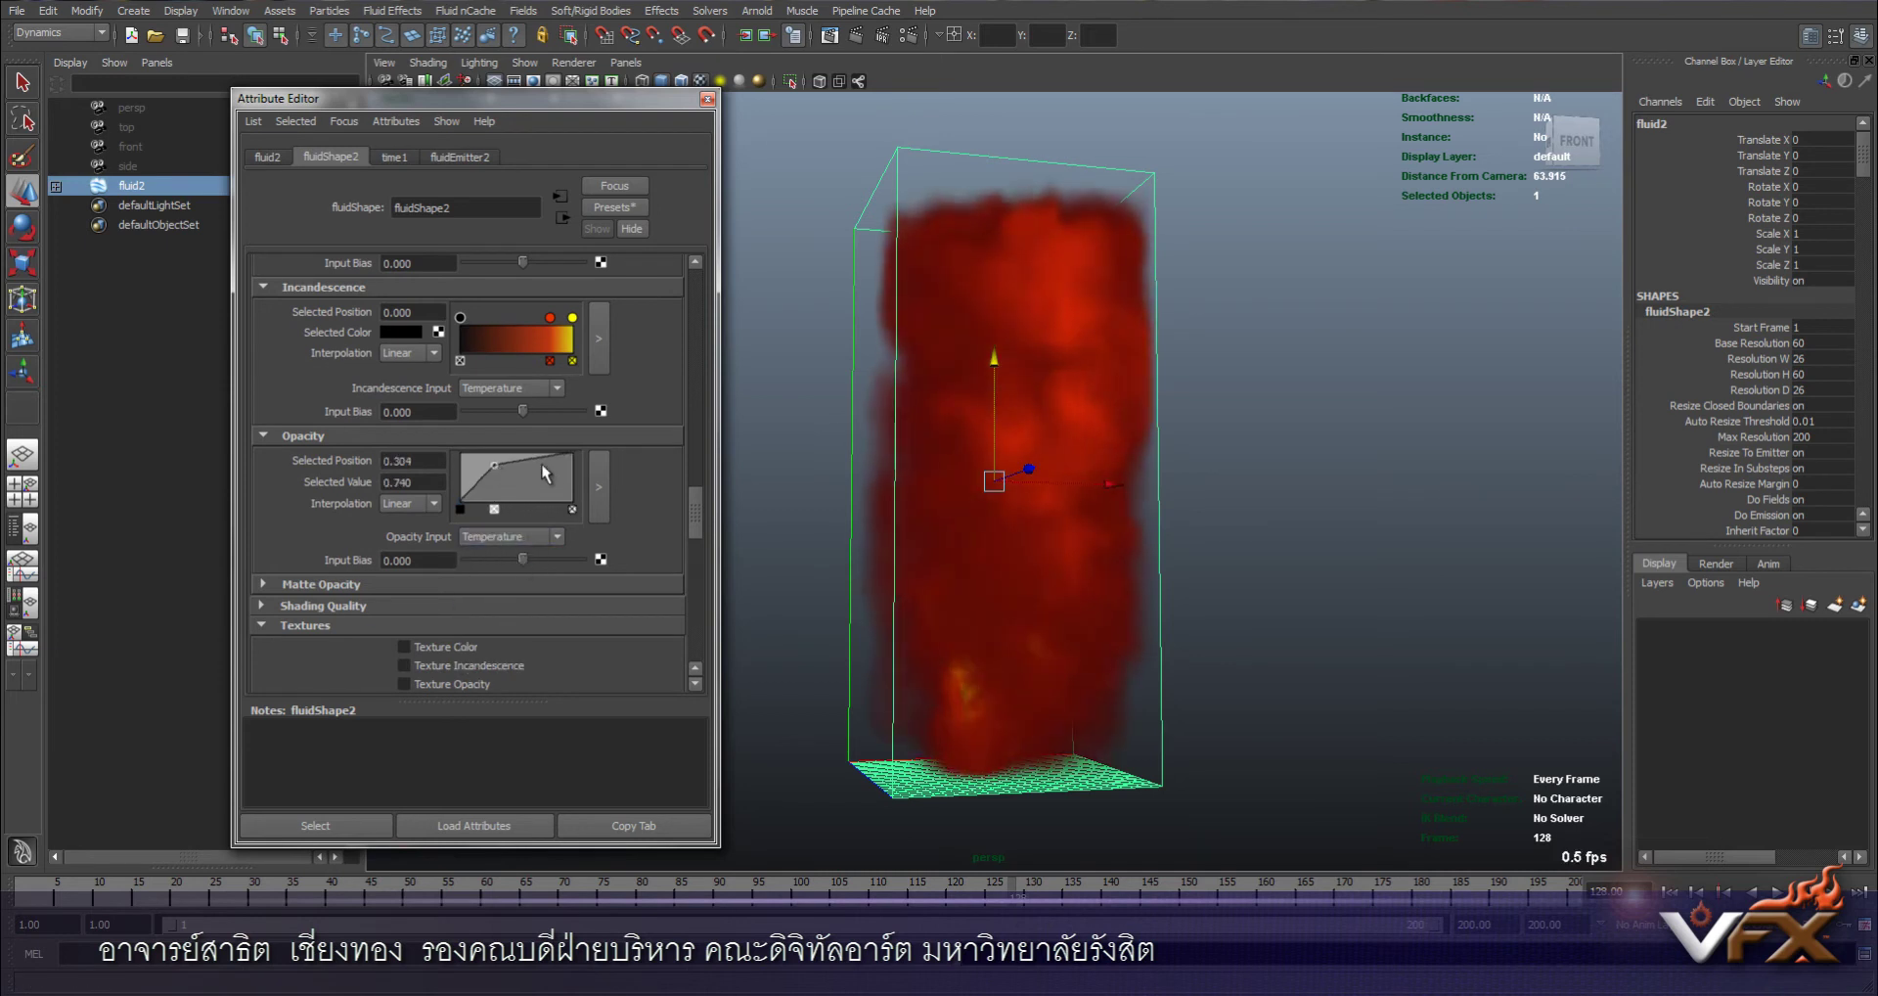
{"action": "mouse_move", "coordinate": [574, 457]}
{"action": "left_mouse_down"}
{"action": "mouse_move", "coordinate": [539, 508]}
{"action": "mouse_move", "coordinate": [473, 508]}
{"action": "left_mouse_up"}
{"action": "left_click", "coordinate": [598, 486]}
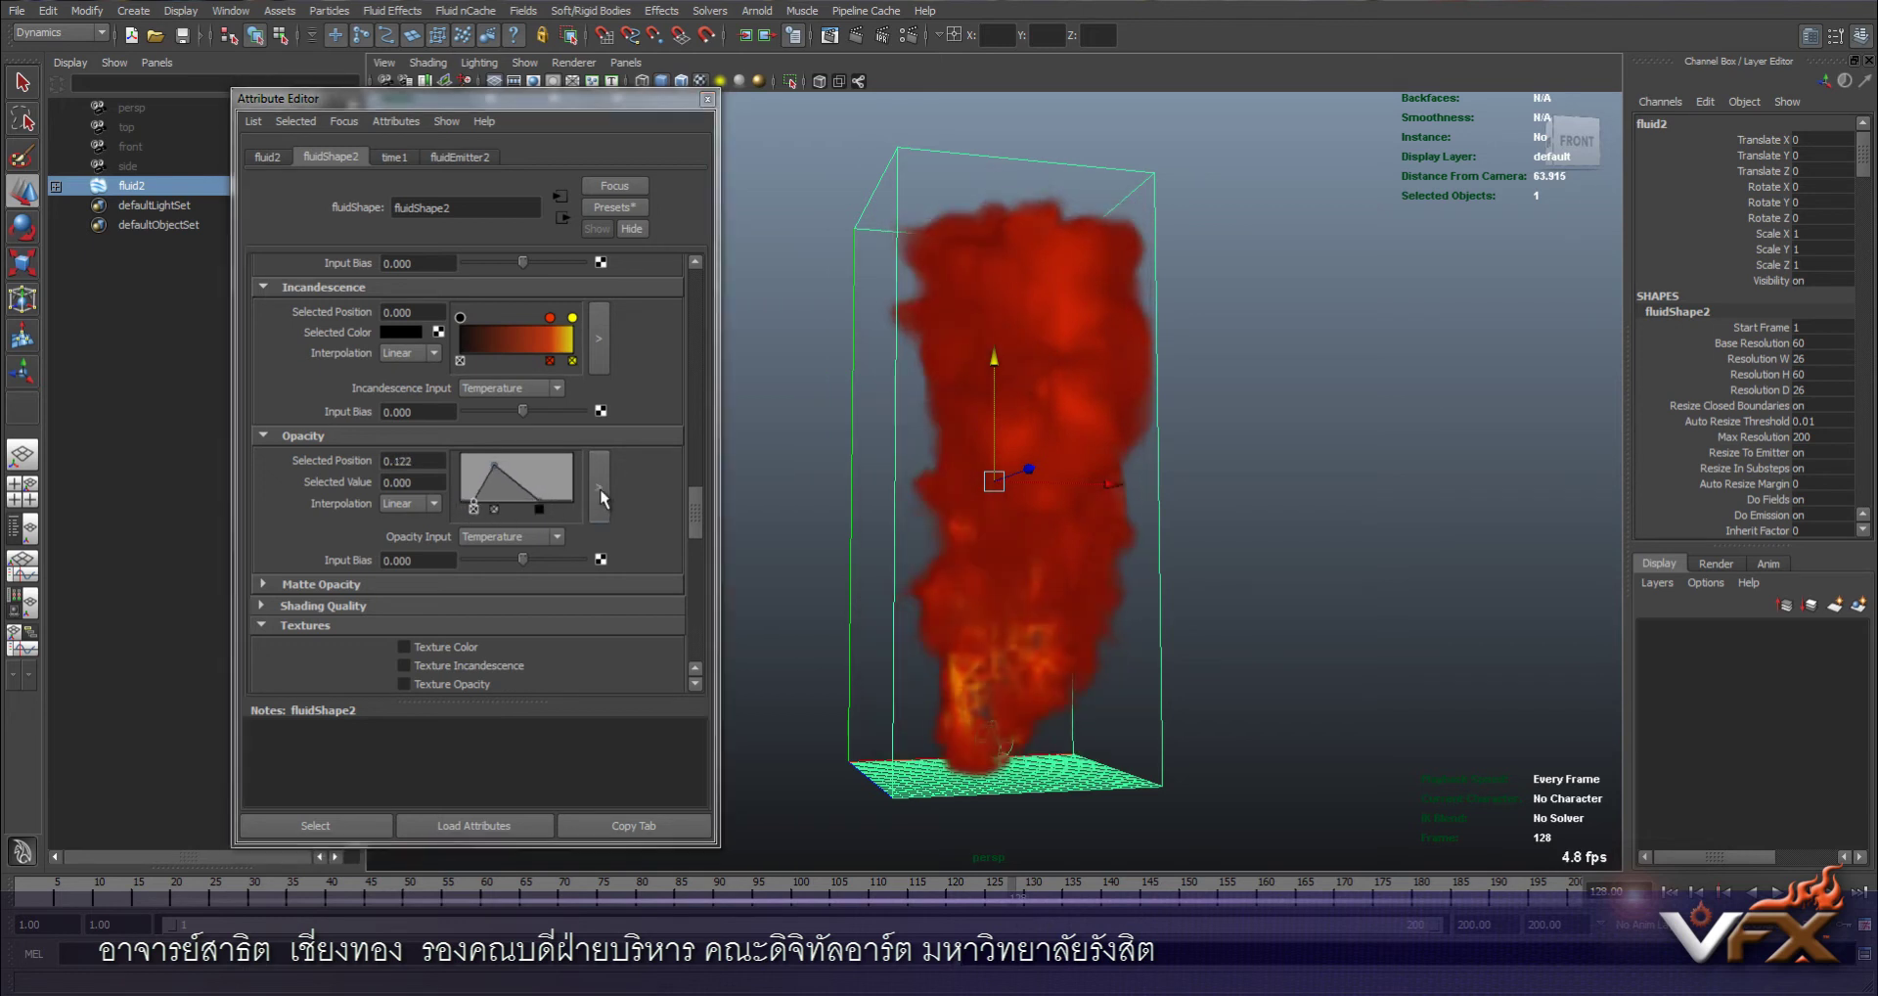
Add points to the opacity curve, raising the first peak to about 0.81 and the first point to zero
{"action": "mouse_move", "coordinate": [575, 321]}
{"action": "left_mouse_down"}
{"action": "mouse_move", "coordinate": [563, 249]}
{"action": "mouse_move", "coordinate": [602, 328]}
{"action": "left_mouse_up"}
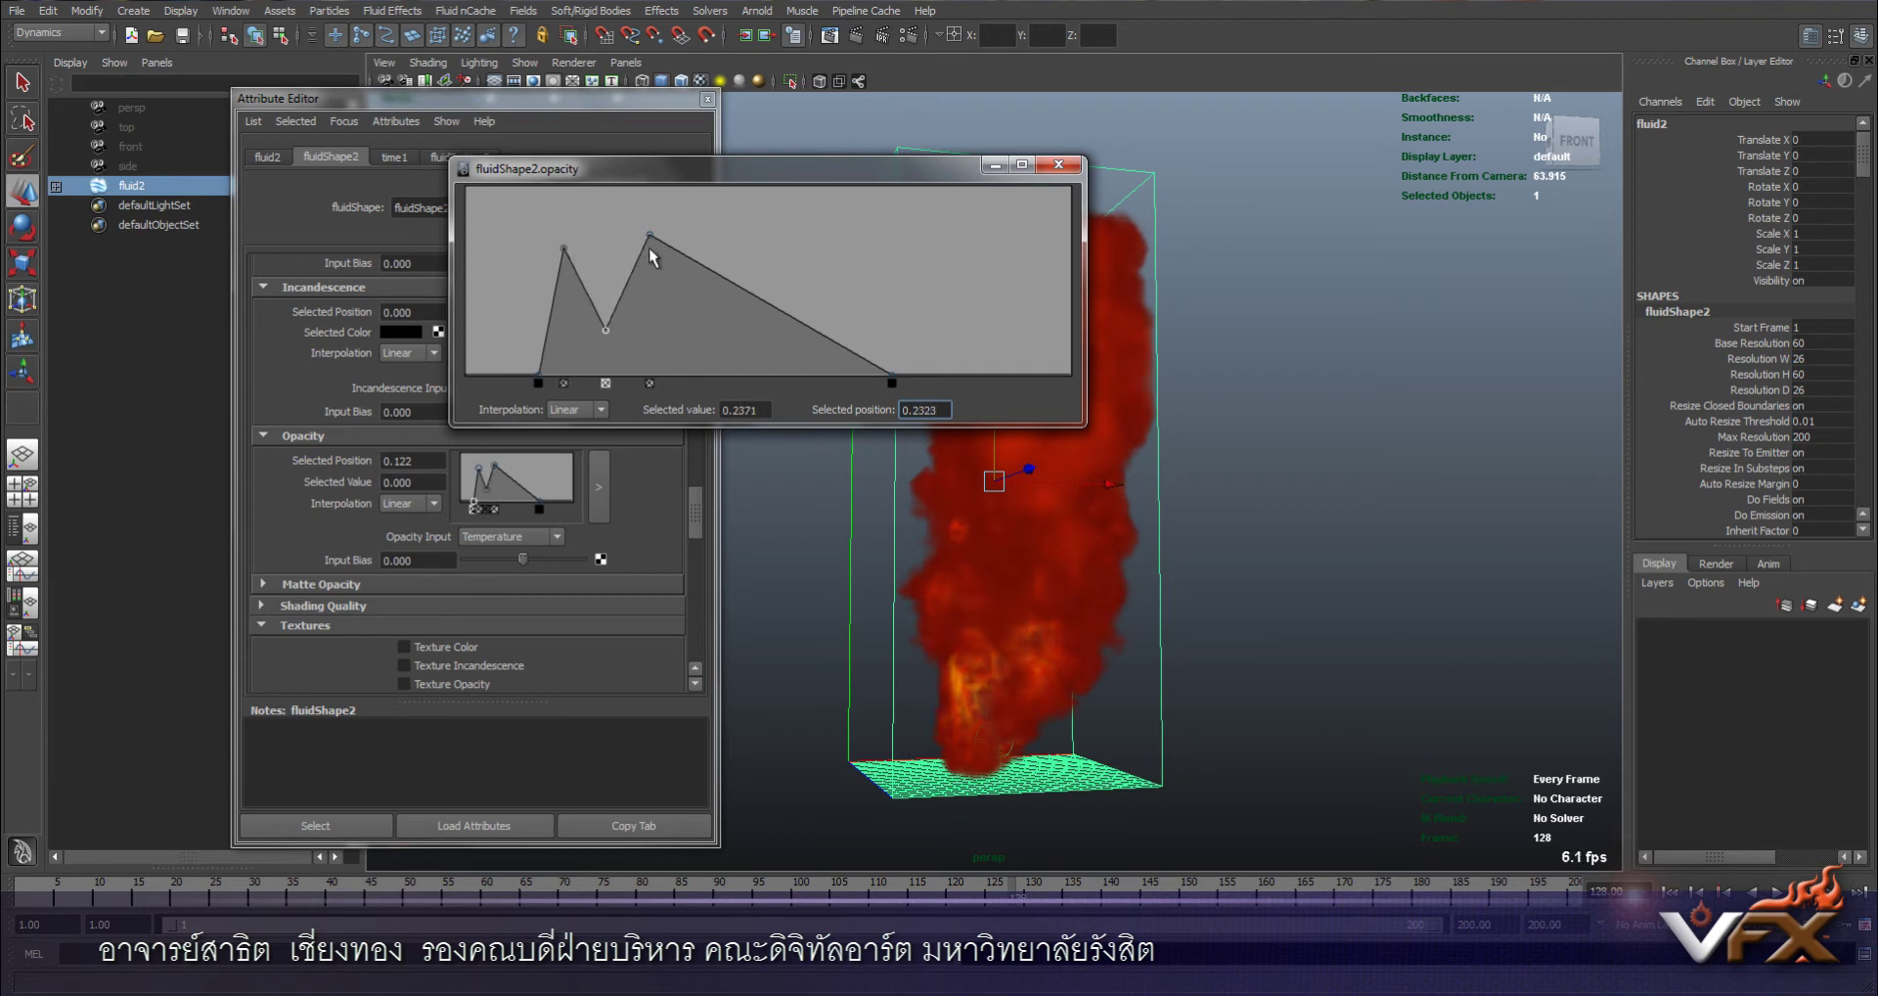
{"action": "mouse_move", "coordinate": [649, 247]}
{"action": "left_mouse_down"}
{"action": "mouse_move", "coordinate": [644, 281]}
{"action": "mouse_move", "coordinate": [563, 222]}
{"action": "left_mouse_up"}
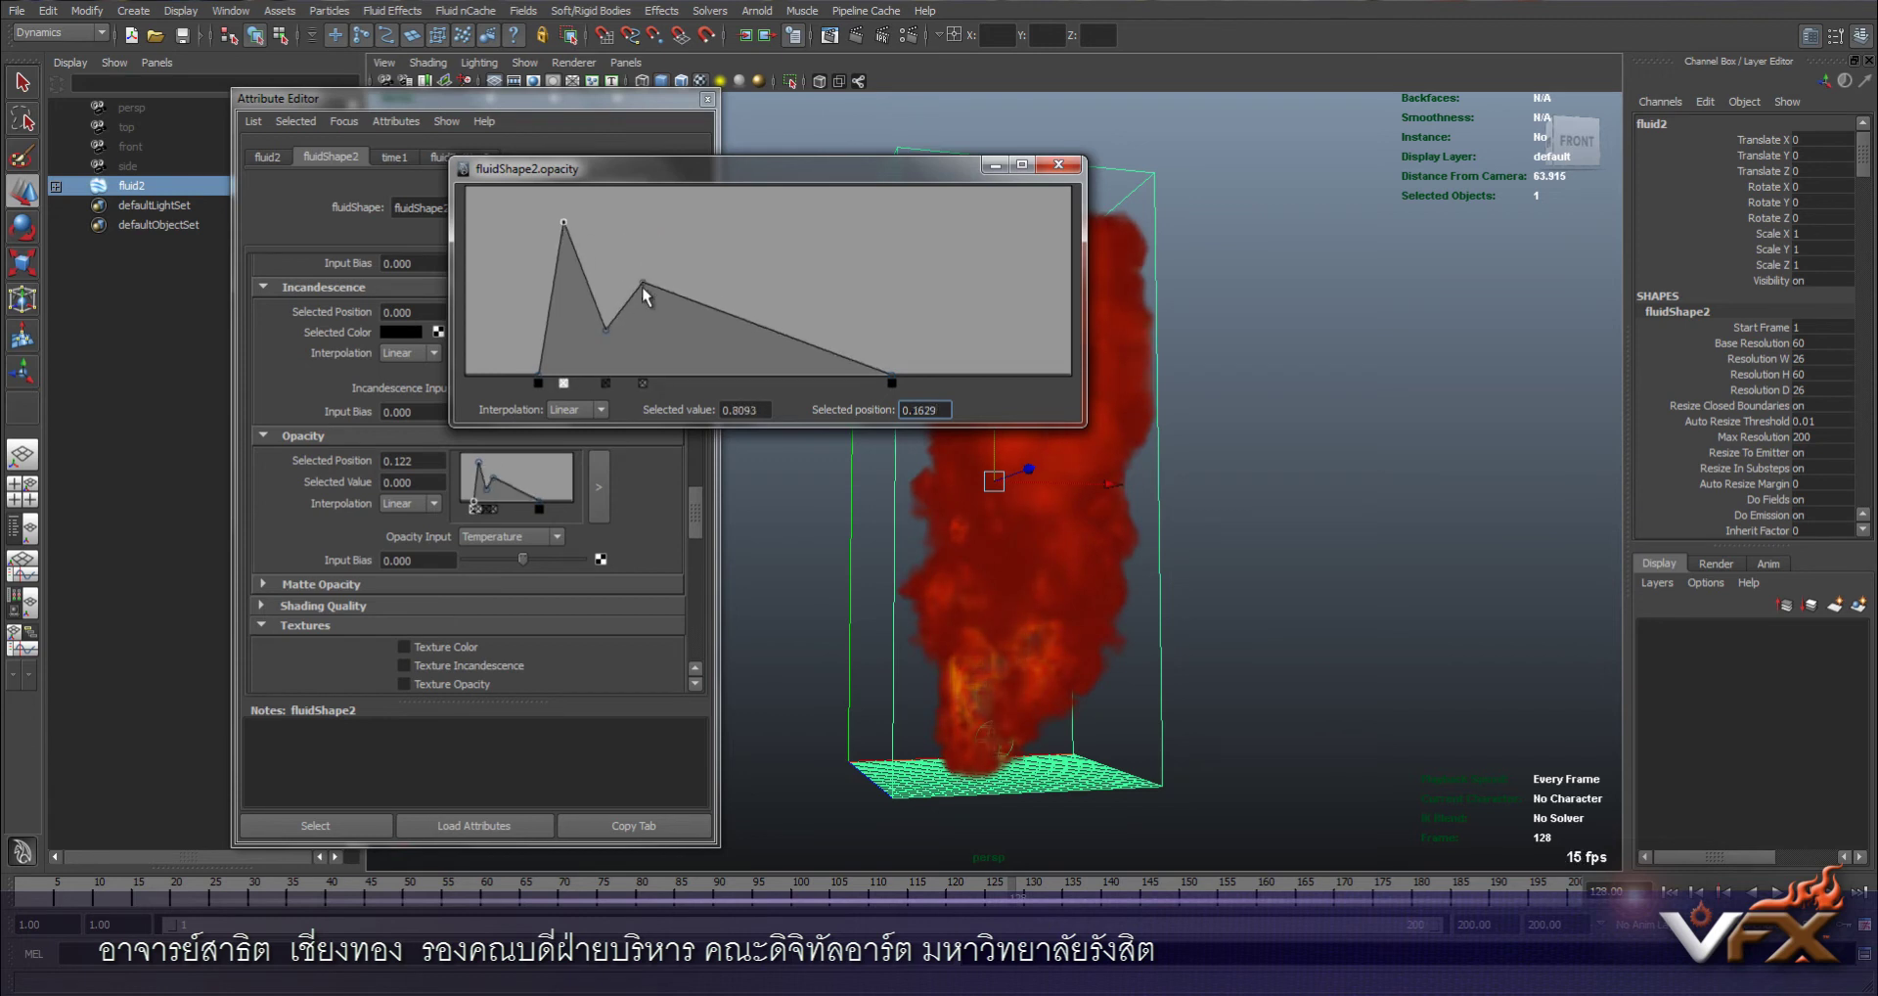
{"action": "mouse_move", "coordinate": [641, 285]}
{"action": "left_mouse_down"}
{"action": "mouse_move", "coordinate": [637, 254]}
{"action": "mouse_move", "coordinate": [681, 350]}
{"action": "mouse_move", "coordinate": [735, 249]}
{"action": "mouse_move", "coordinate": [721, 288]}
{"action": "left_mouse_up"}
{"action": "left_click_drag", "start_coordinate": [829, 342], "coordinate": [761, 346]}
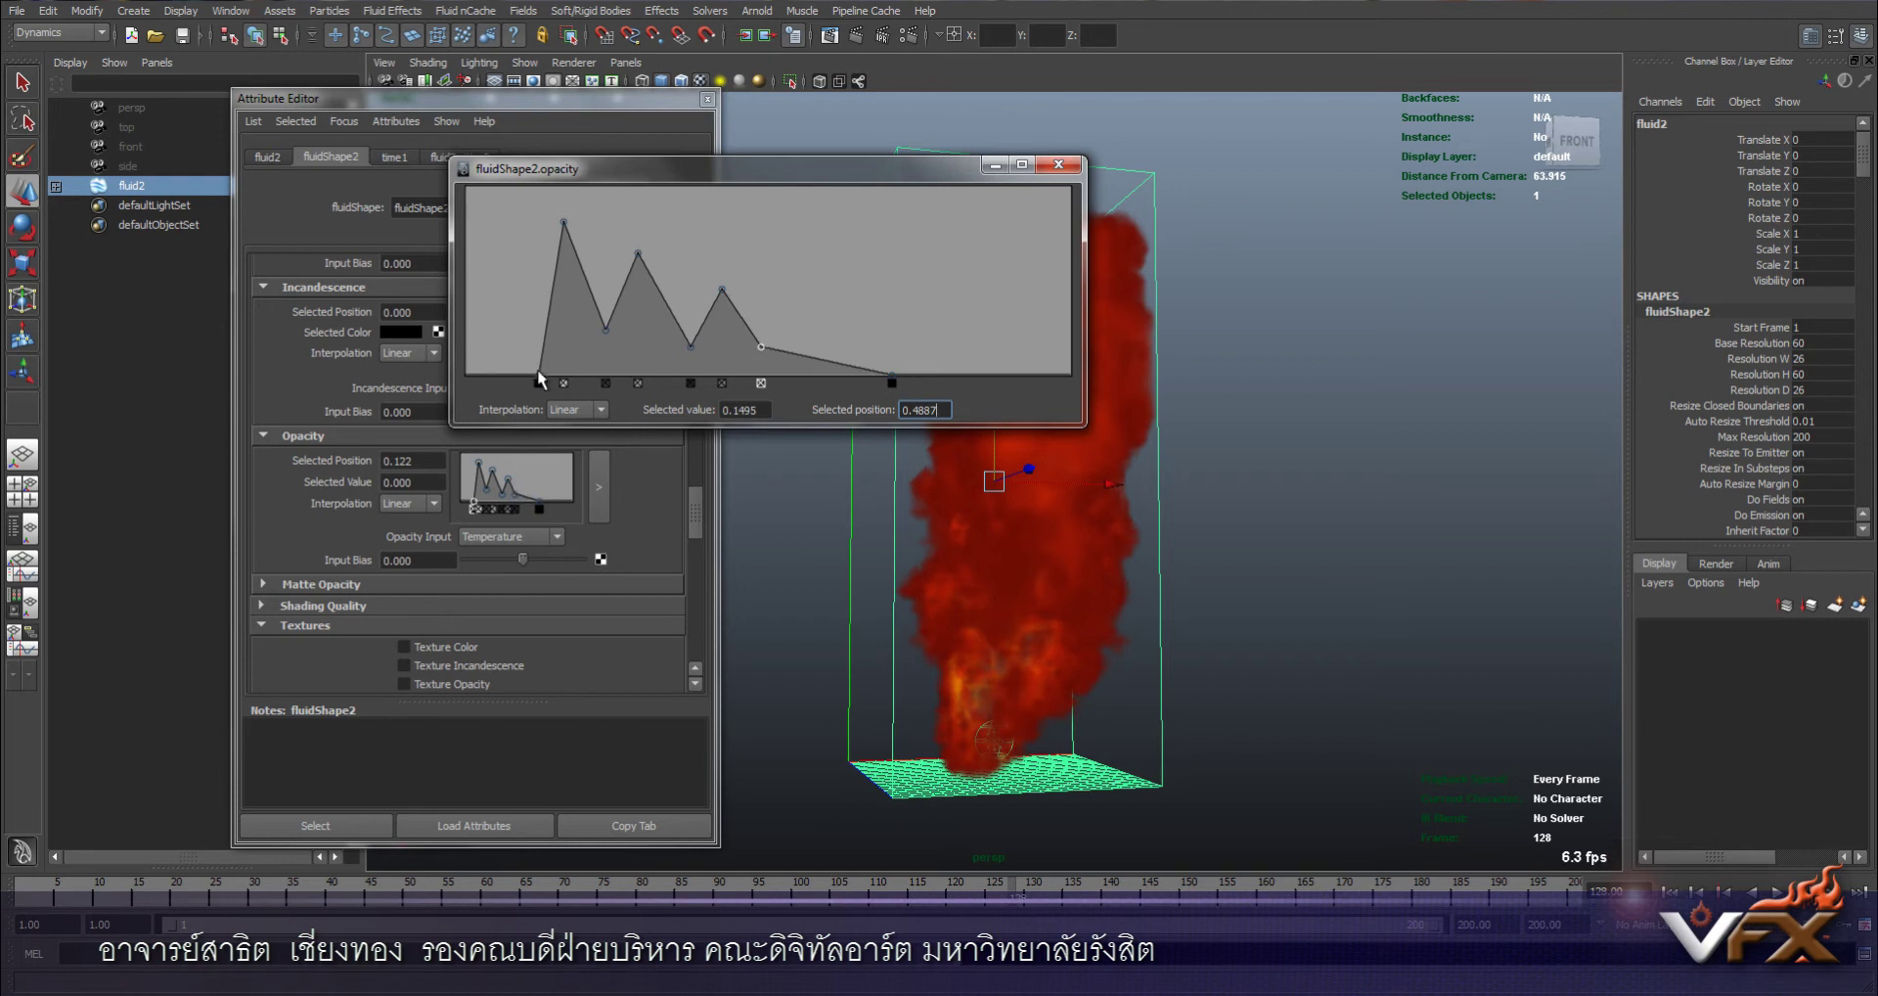
{"action": "left_click_drag", "start_coordinate": [538, 372], "coordinate": [546, 399]}
Rework the peaks, lowering the first to about 0.35, then set Opacity Input Bias to -0.294
{"action": "left_click_drag", "start_coordinate": [563, 223], "coordinate": [561, 312]}
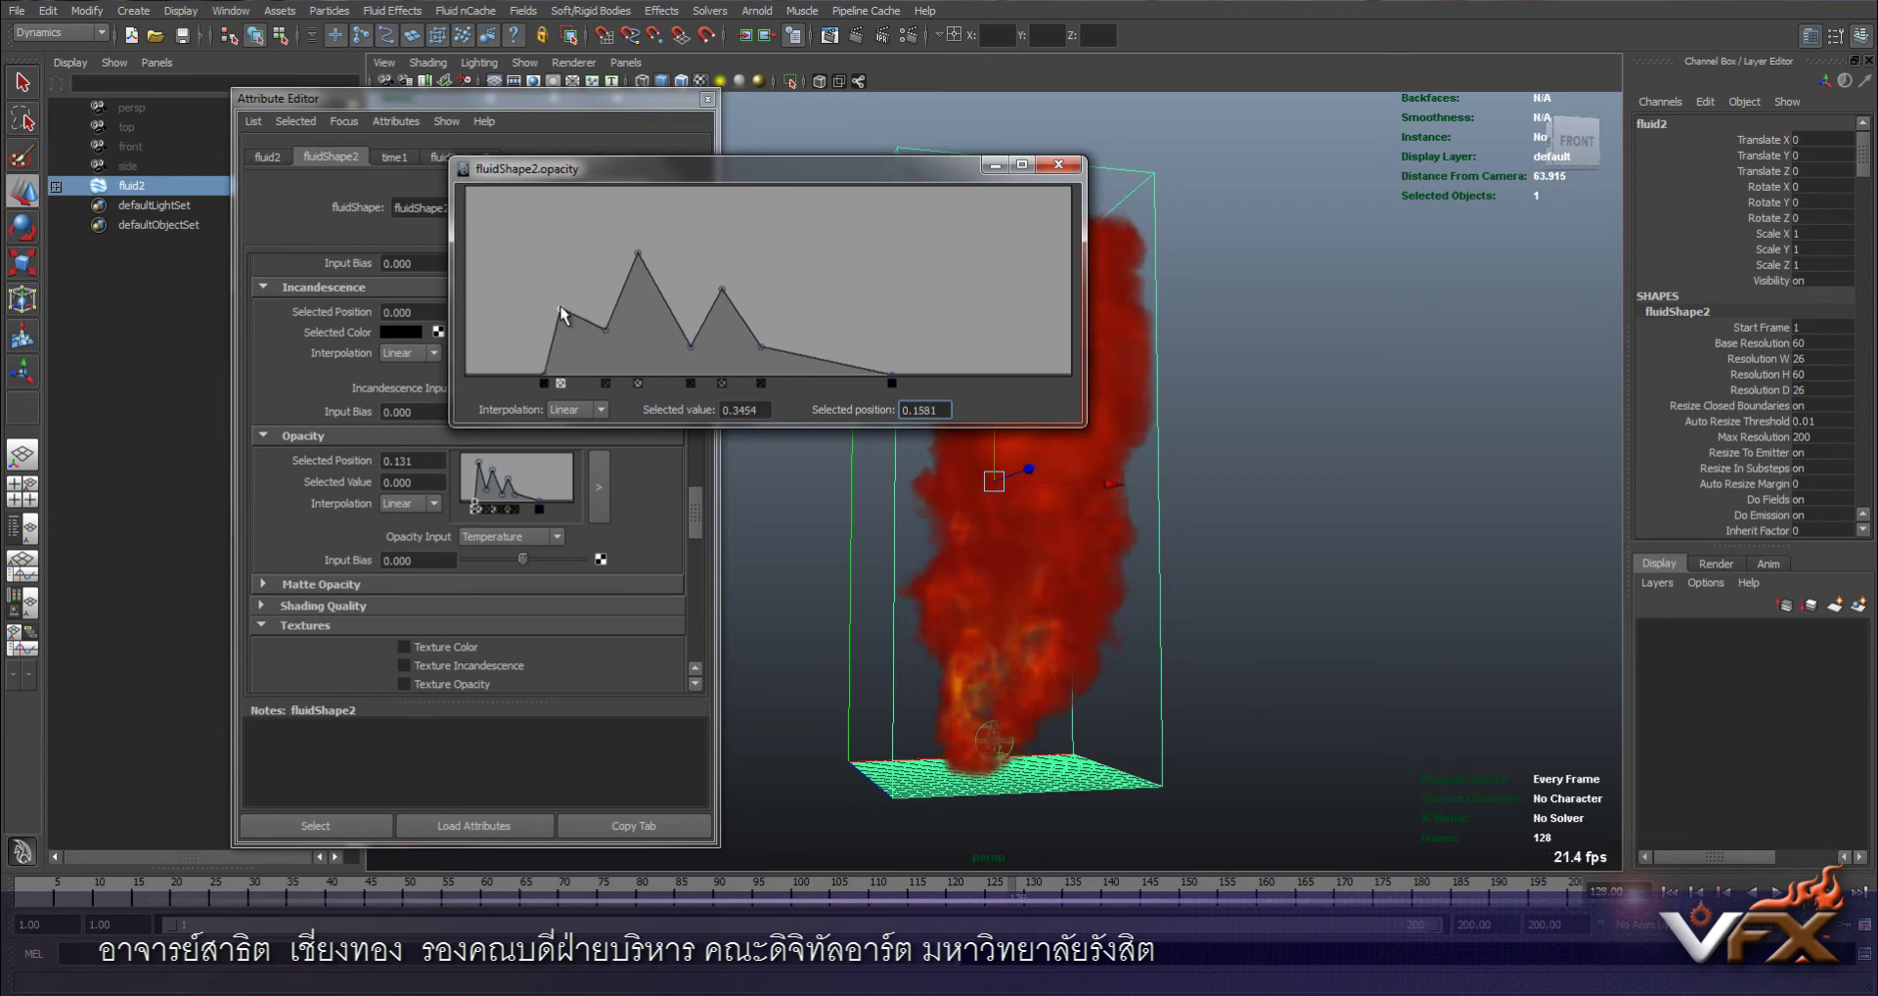
{"action": "left_click_drag", "start_coordinate": [691, 344], "coordinate": [722, 208]}
{"action": "left_click", "coordinate": [763, 345]}
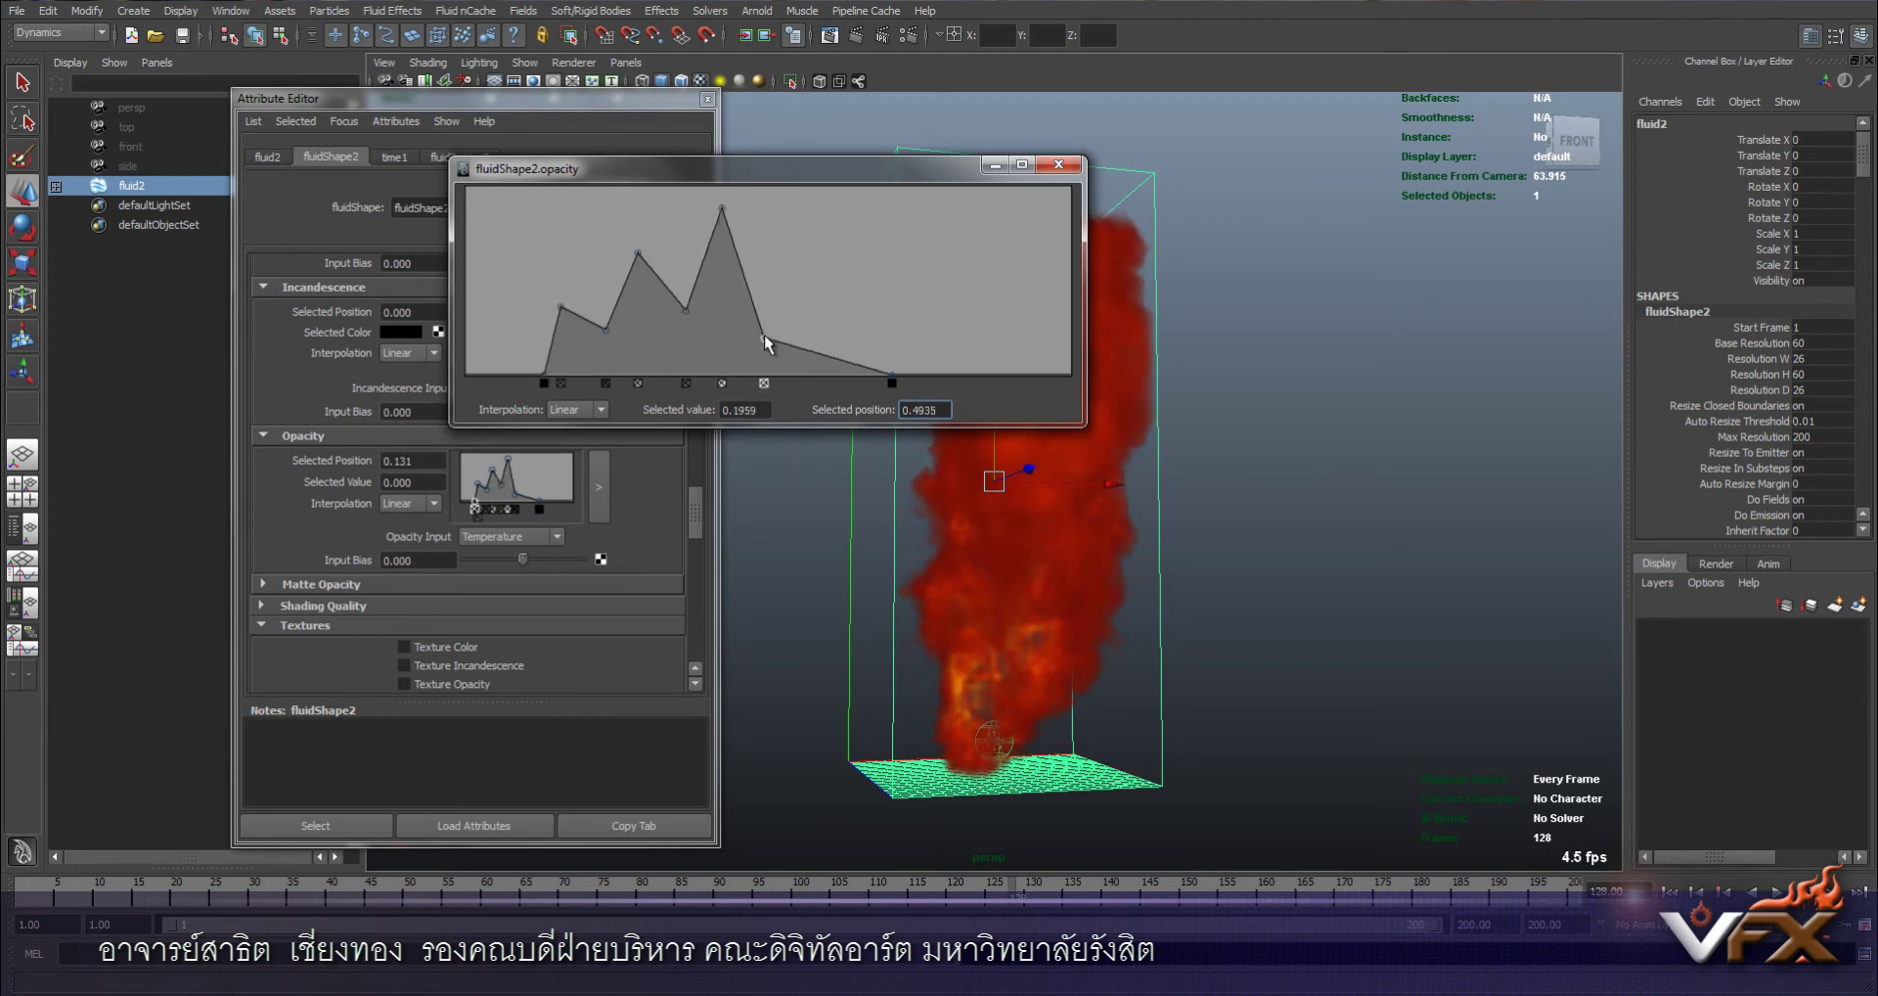
{"action": "left_click_drag", "start_coordinate": [764, 337], "coordinate": [765, 334]}
{"action": "left_click", "coordinate": [1058, 165]}
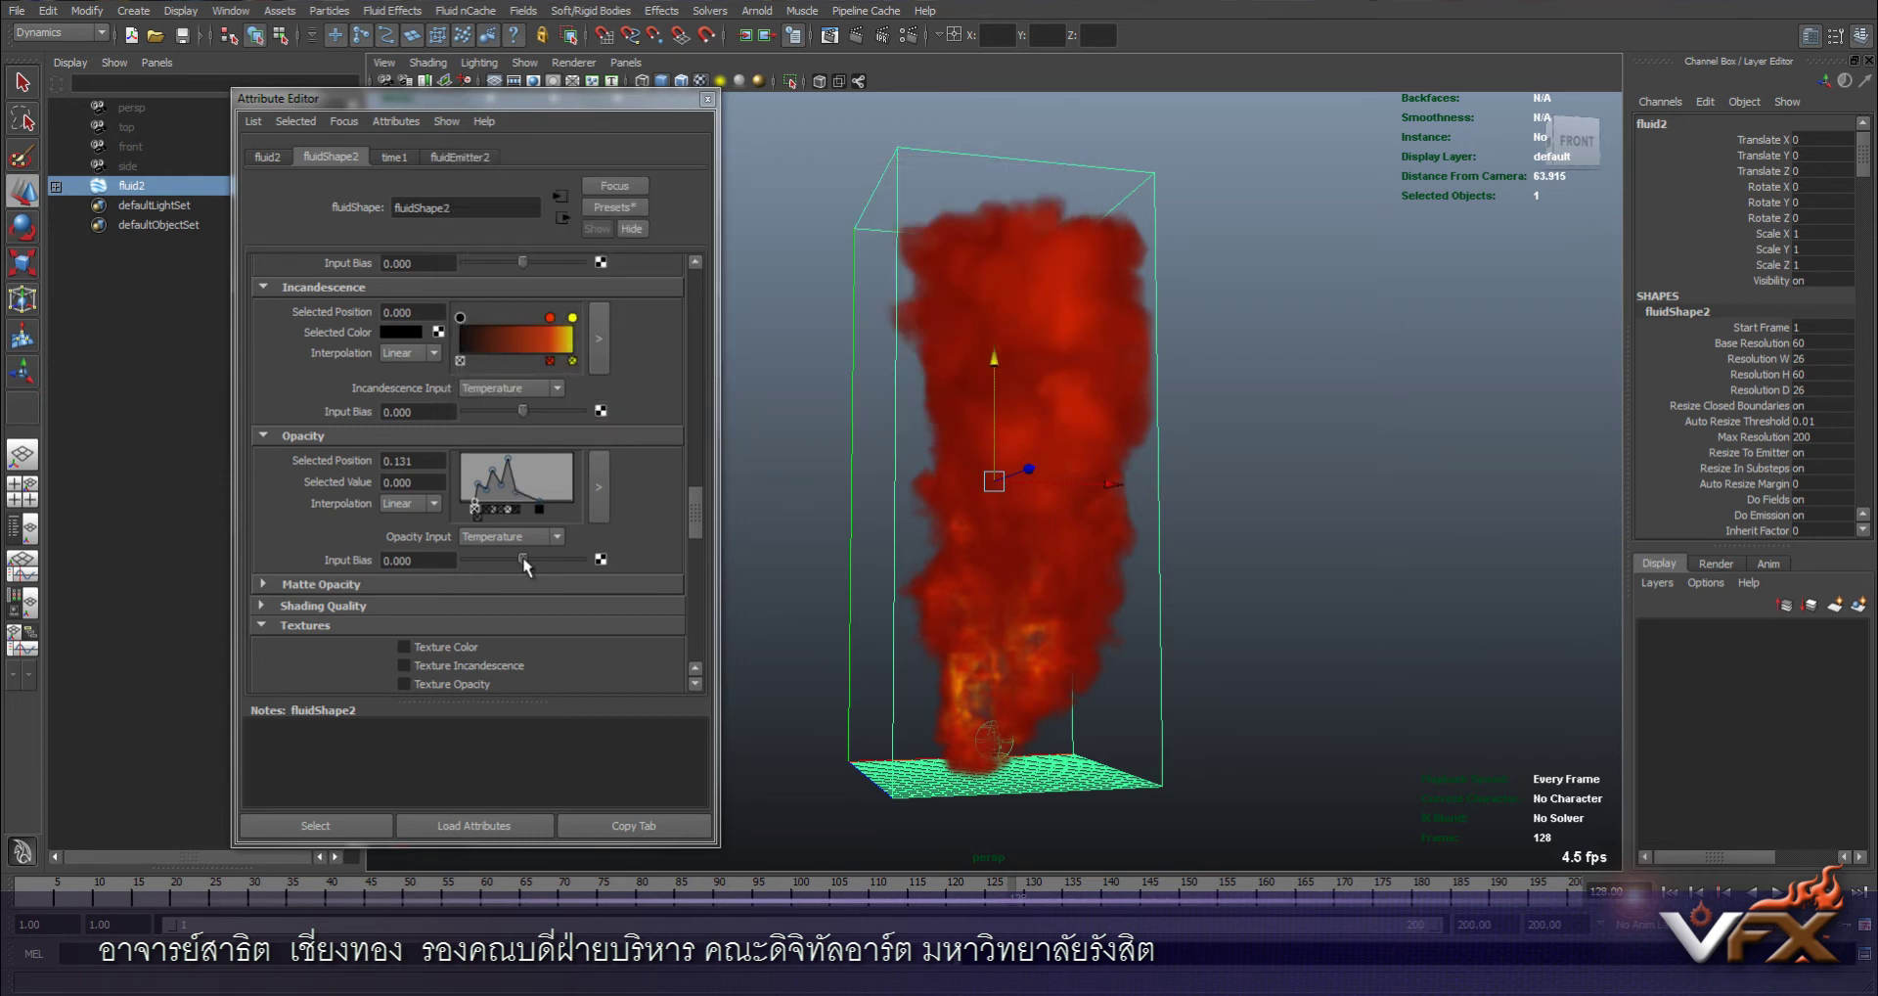
{"action": "left_click_drag", "start_coordinate": [523, 560], "coordinate": [506, 561]}
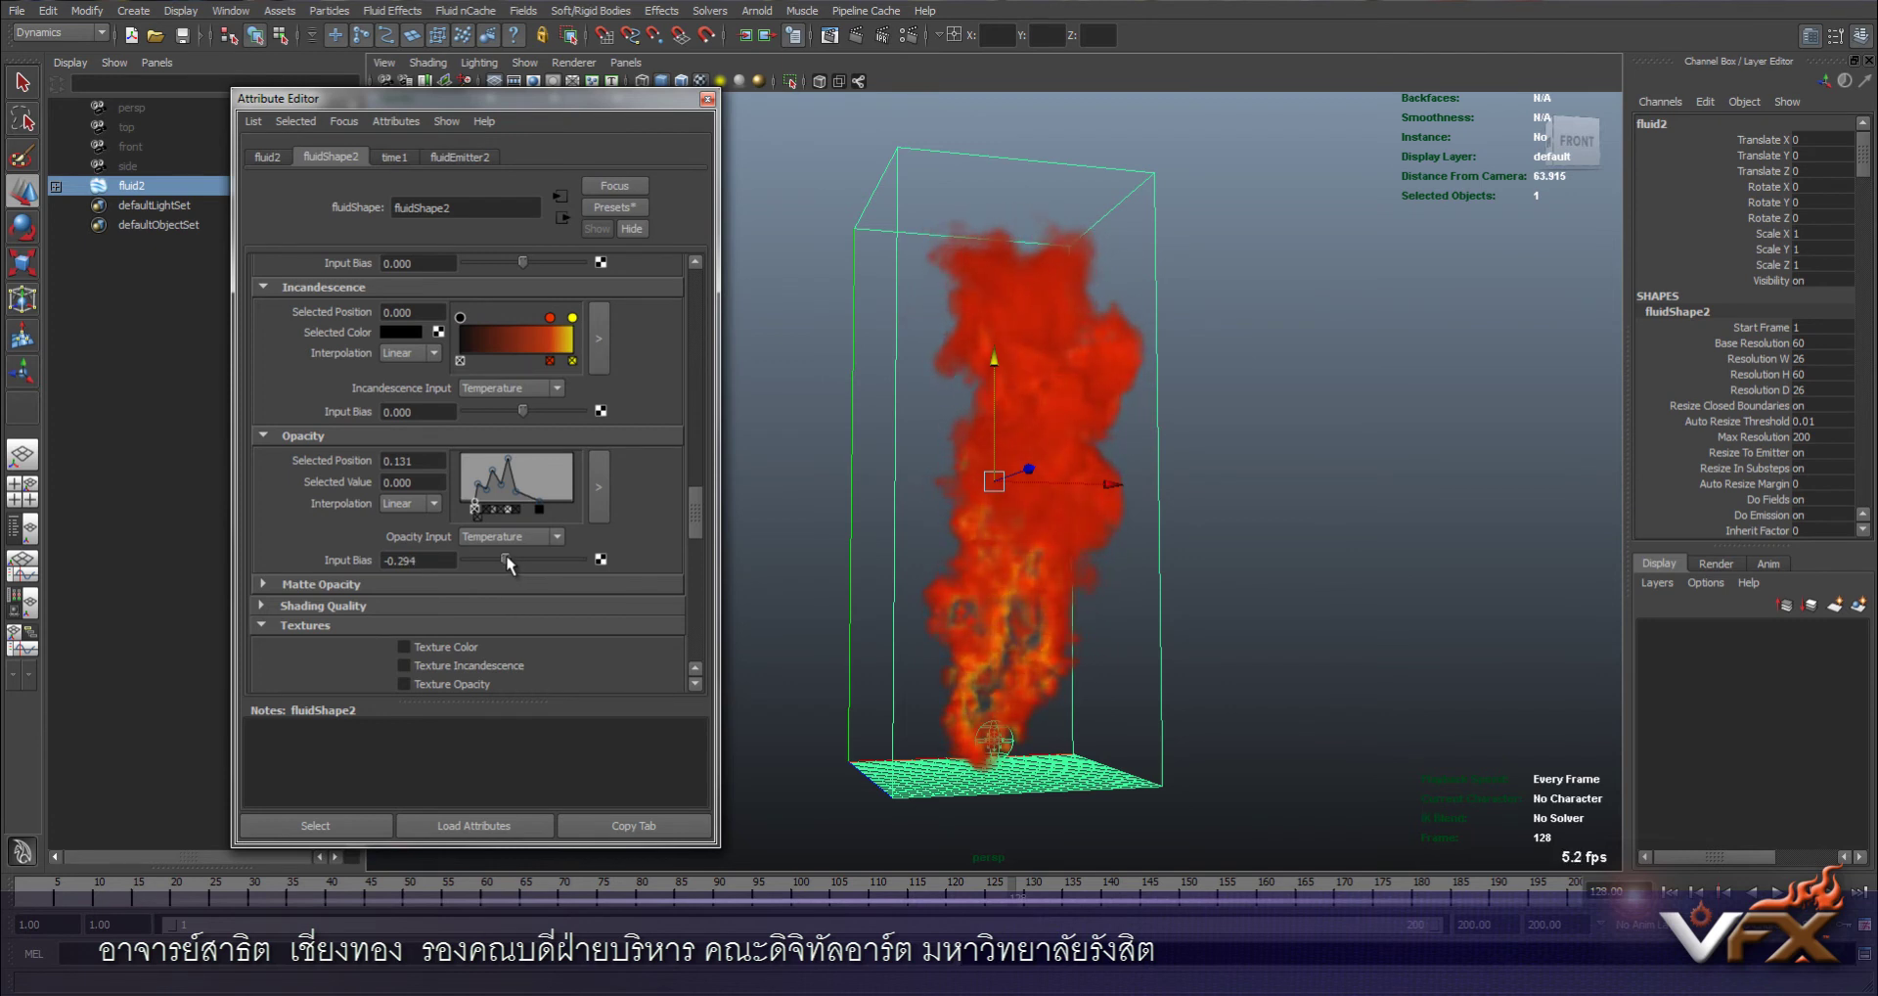
{"action": "scroll", "coordinate": [540, 377], "scroll_direction": "up", "scroll_amount": 1}
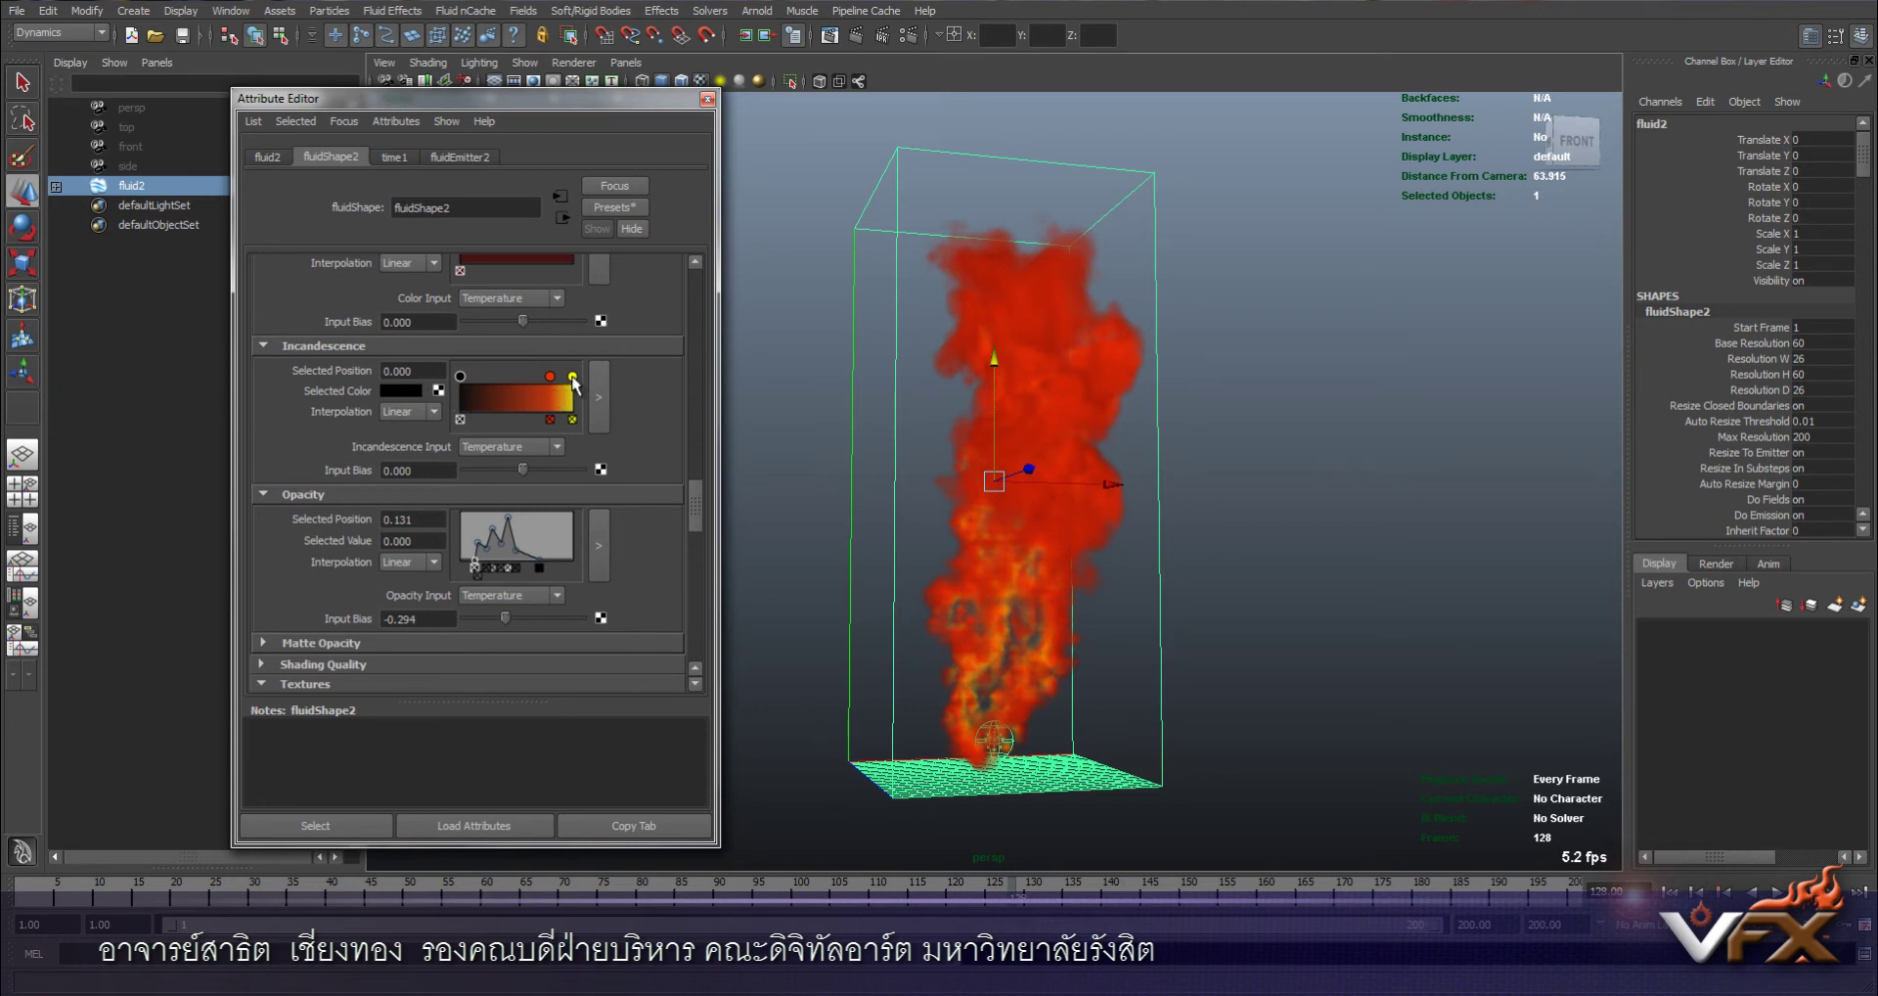
Remove the yellow incandescence colour, move black to the ramp's end, and raise the input bias
{"action": "left_click", "coordinate": [572, 419]}
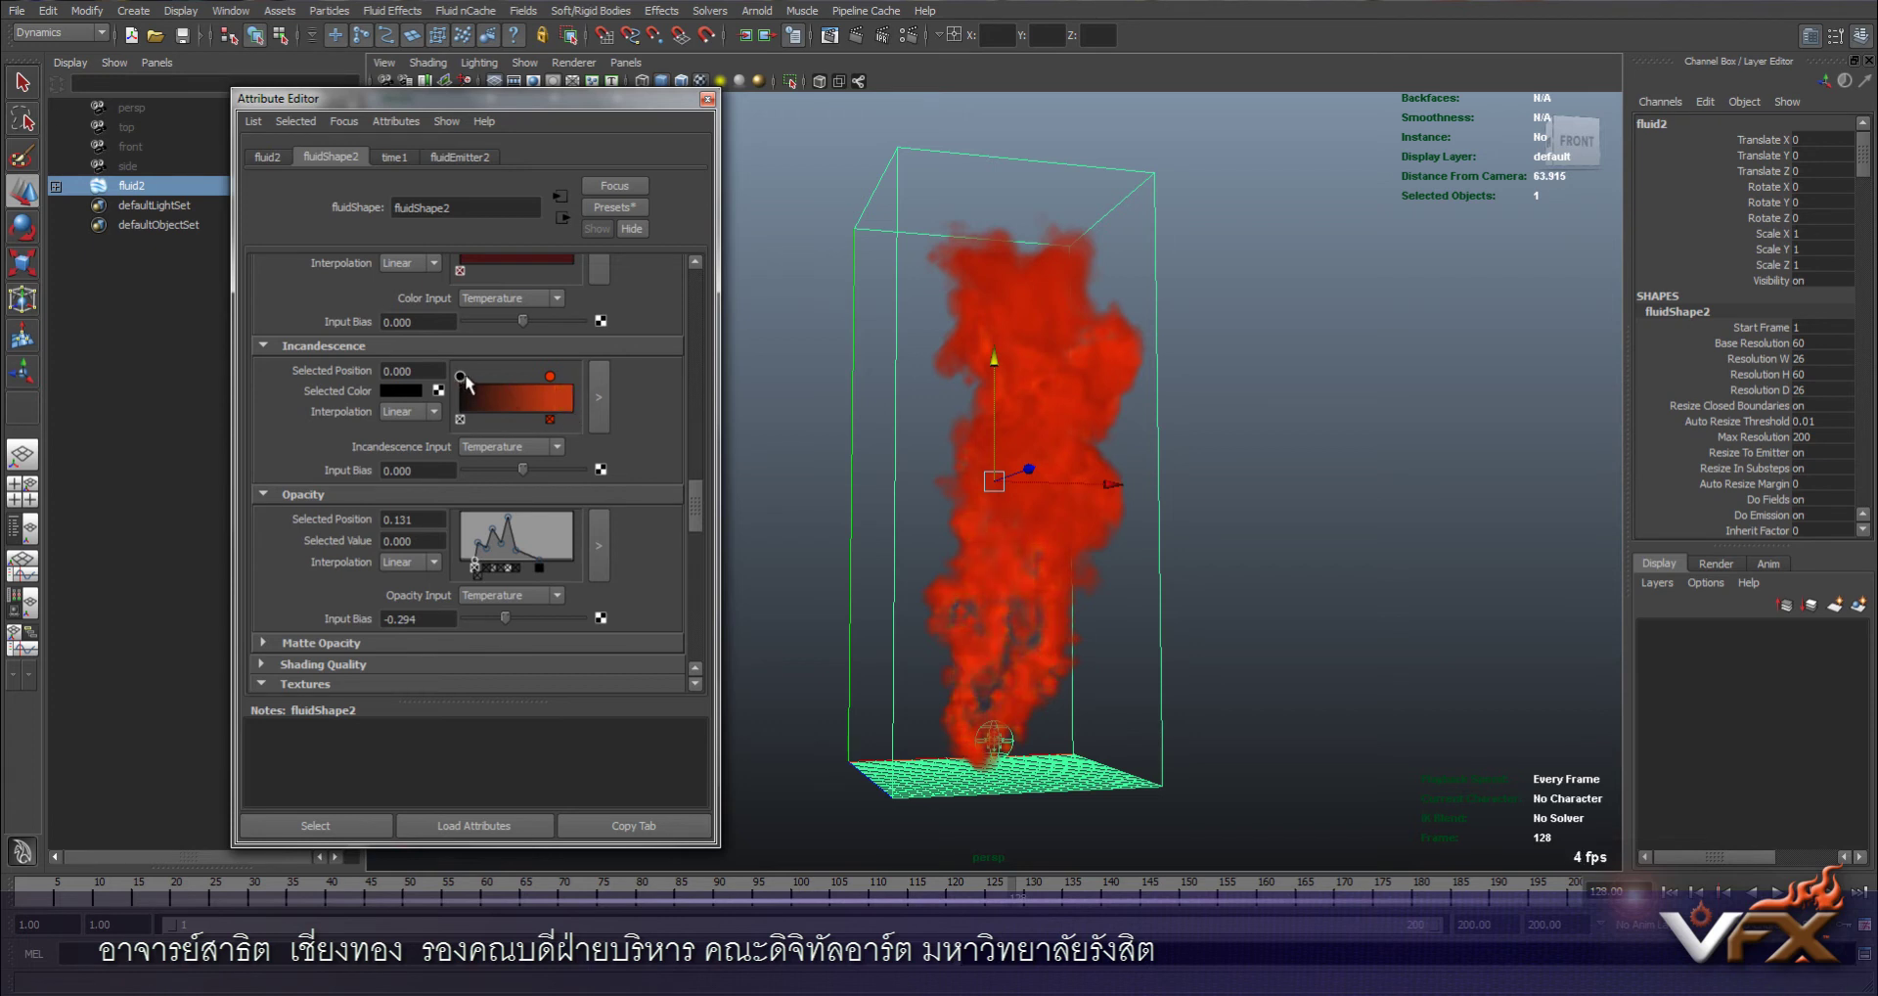
{"action": "mouse_move", "coordinate": [461, 377]}
{"action": "left_mouse_down"}
{"action": "mouse_move", "coordinate": [577, 379]}
{"action": "mouse_move", "coordinate": [538, 377]}
{"action": "mouse_move", "coordinate": [555, 378]}
{"action": "left_mouse_up"}
{"action": "left_click", "coordinate": [546, 377]}
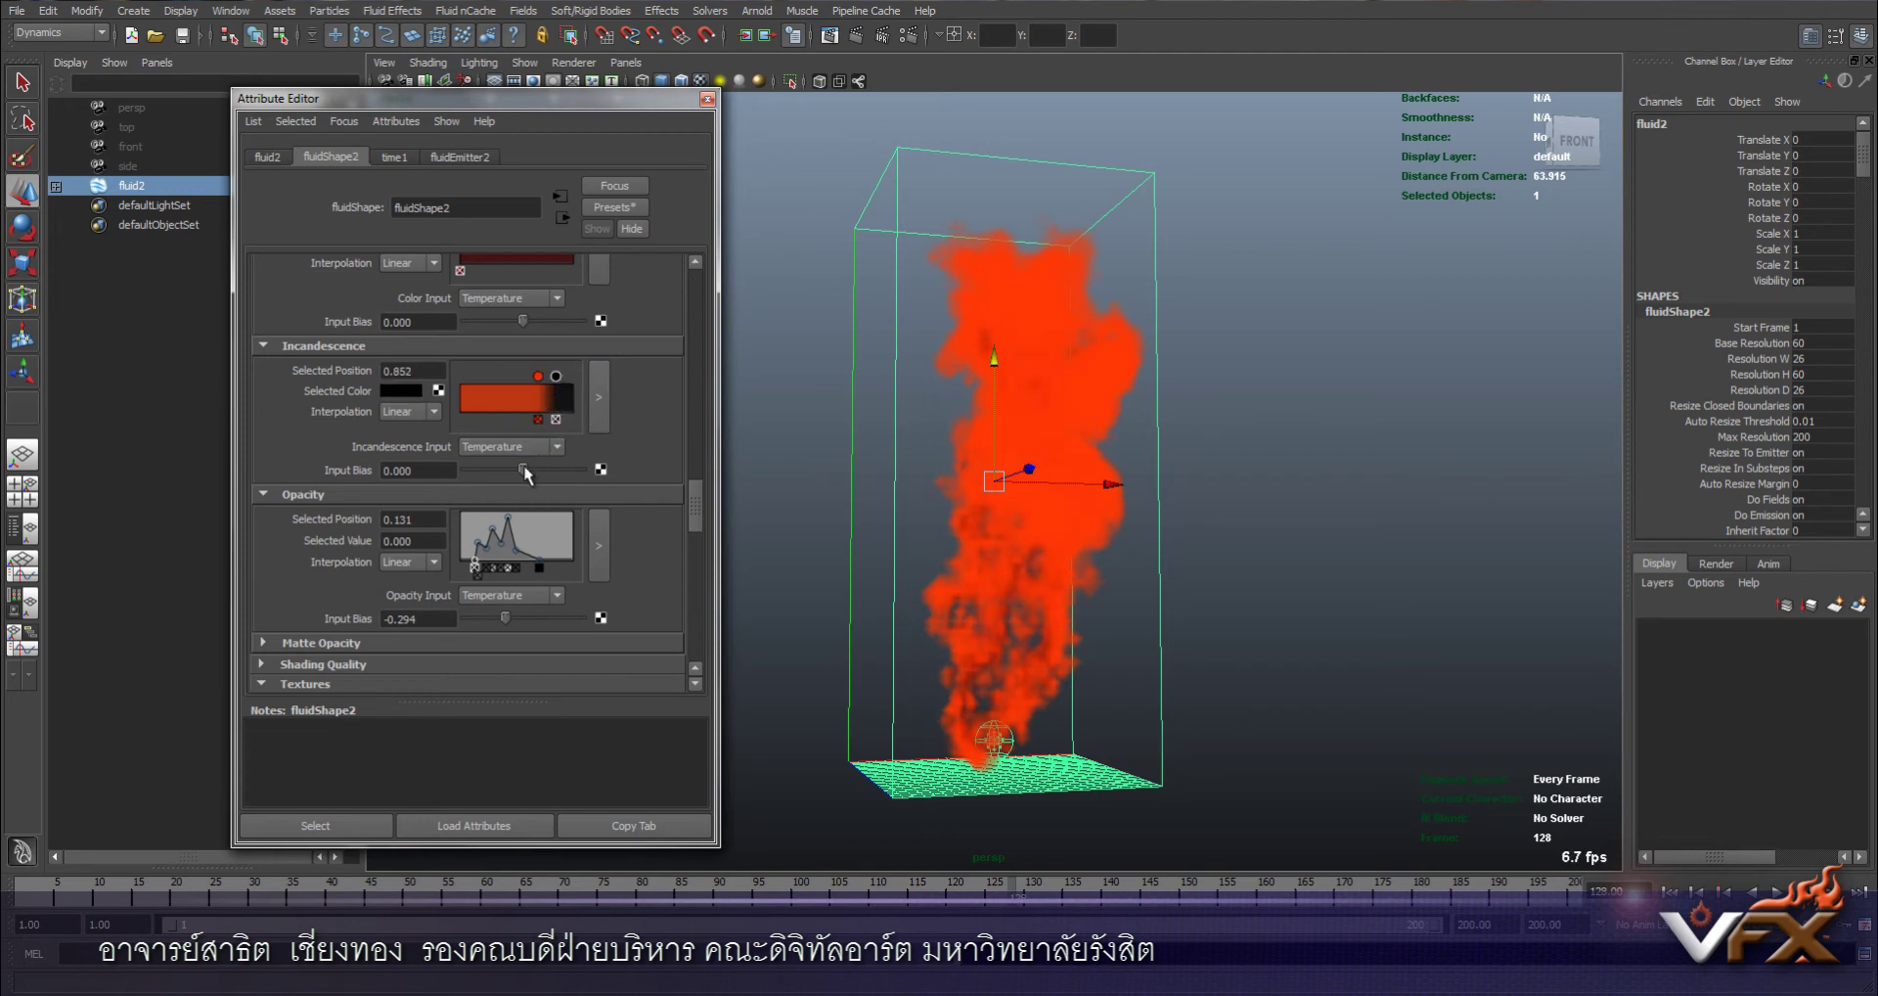
{"action": "left_click_drag", "start_coordinate": [525, 467], "coordinate": [548, 468]}
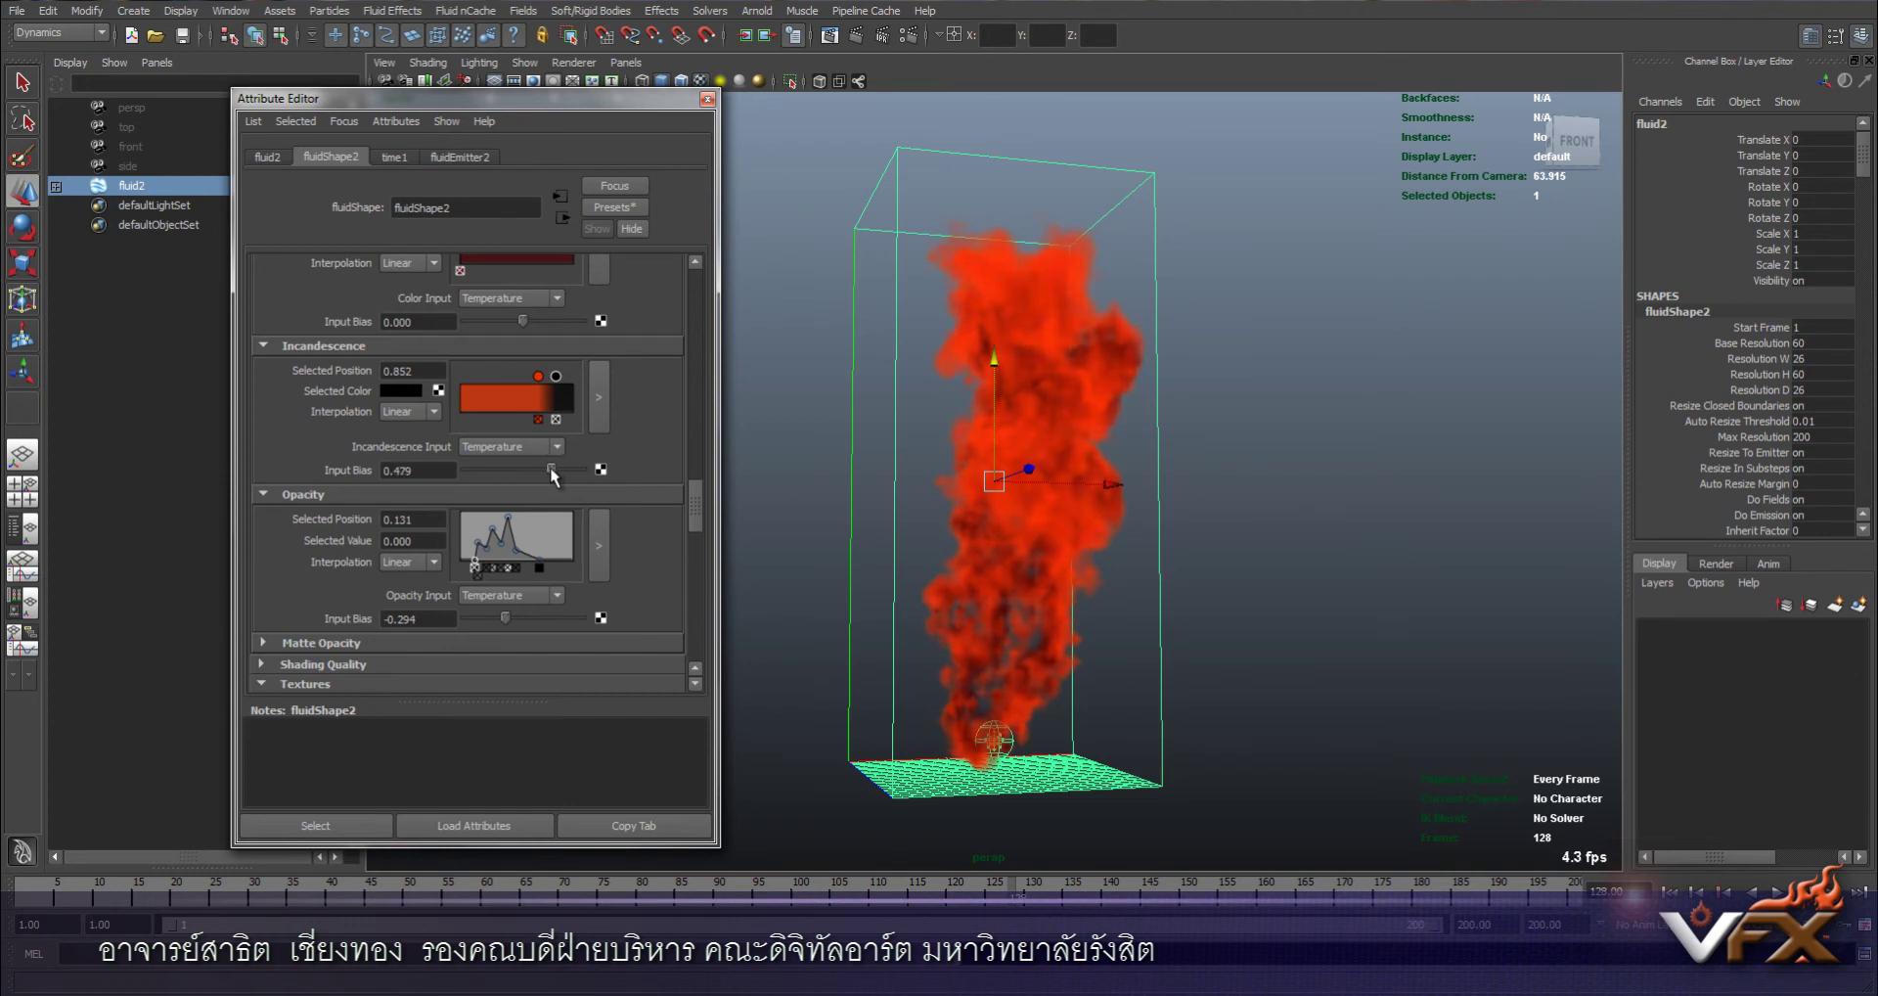
Make the ramp colour overbright white (V 10, S 0.8) at 0.496 and raise input bias to 0.613
{"action": "left_click", "coordinate": [538, 376]}
{"action": "left_click", "coordinate": [409, 397]}
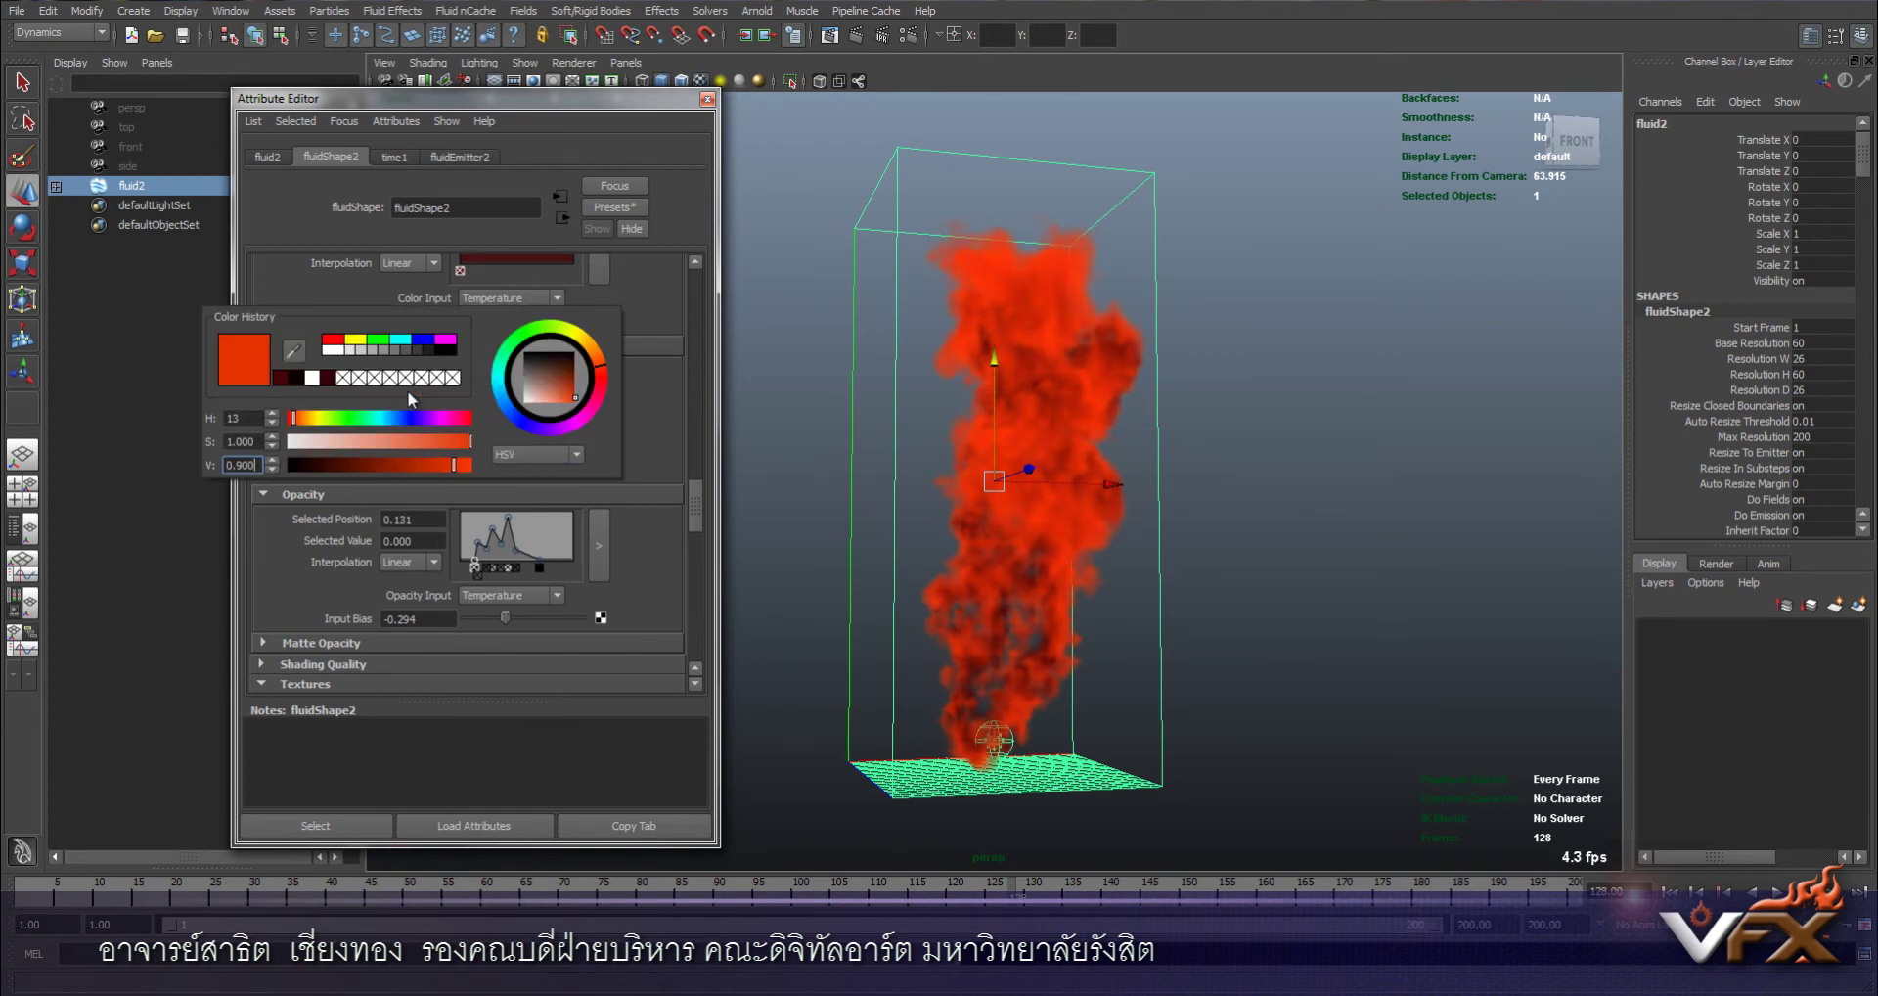
{"action": "left_click_drag", "start_coordinate": [257, 466], "coordinate": [212, 472]}
{"action": "type", "text": "10"}
{"action": "key", "text": "Return"}
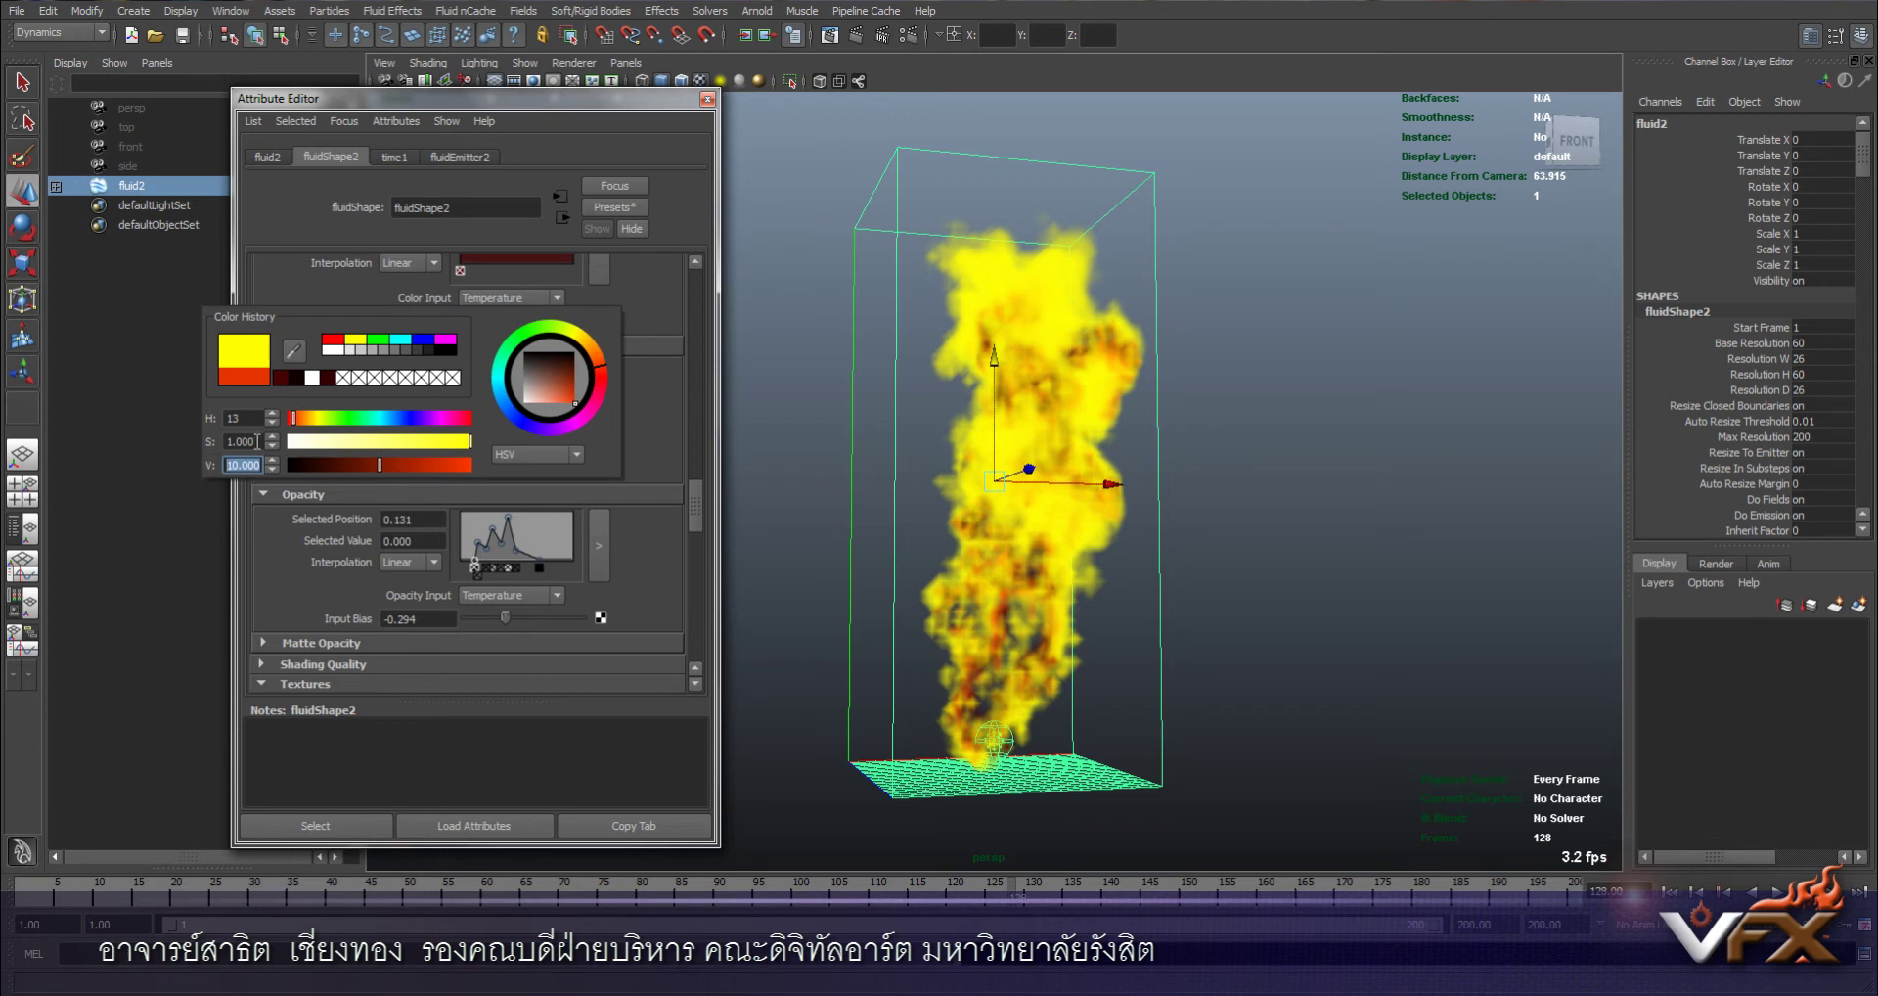
{"action": "left_click_drag", "start_coordinate": [257, 442], "coordinate": [221, 442]}
{"action": "left_click", "coordinate": [245, 419]}
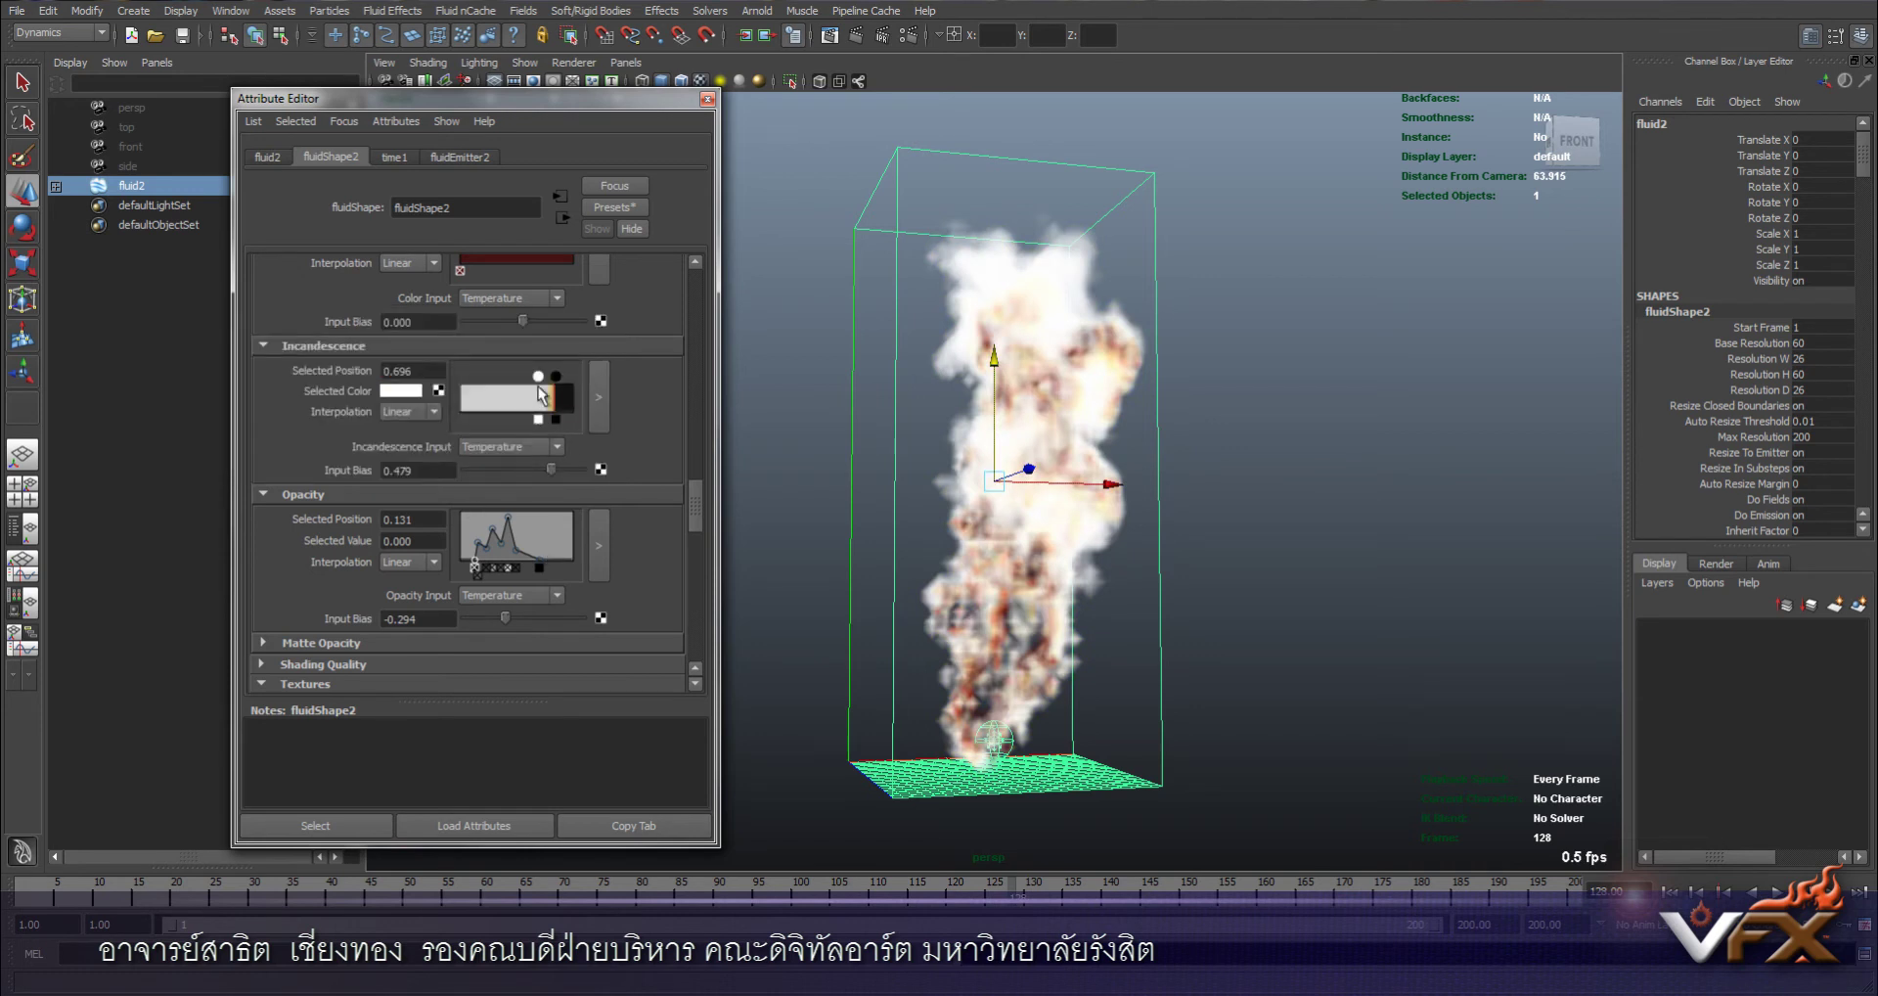
{"action": "left_click_drag", "start_coordinate": [532, 377], "coordinate": [516, 380]}
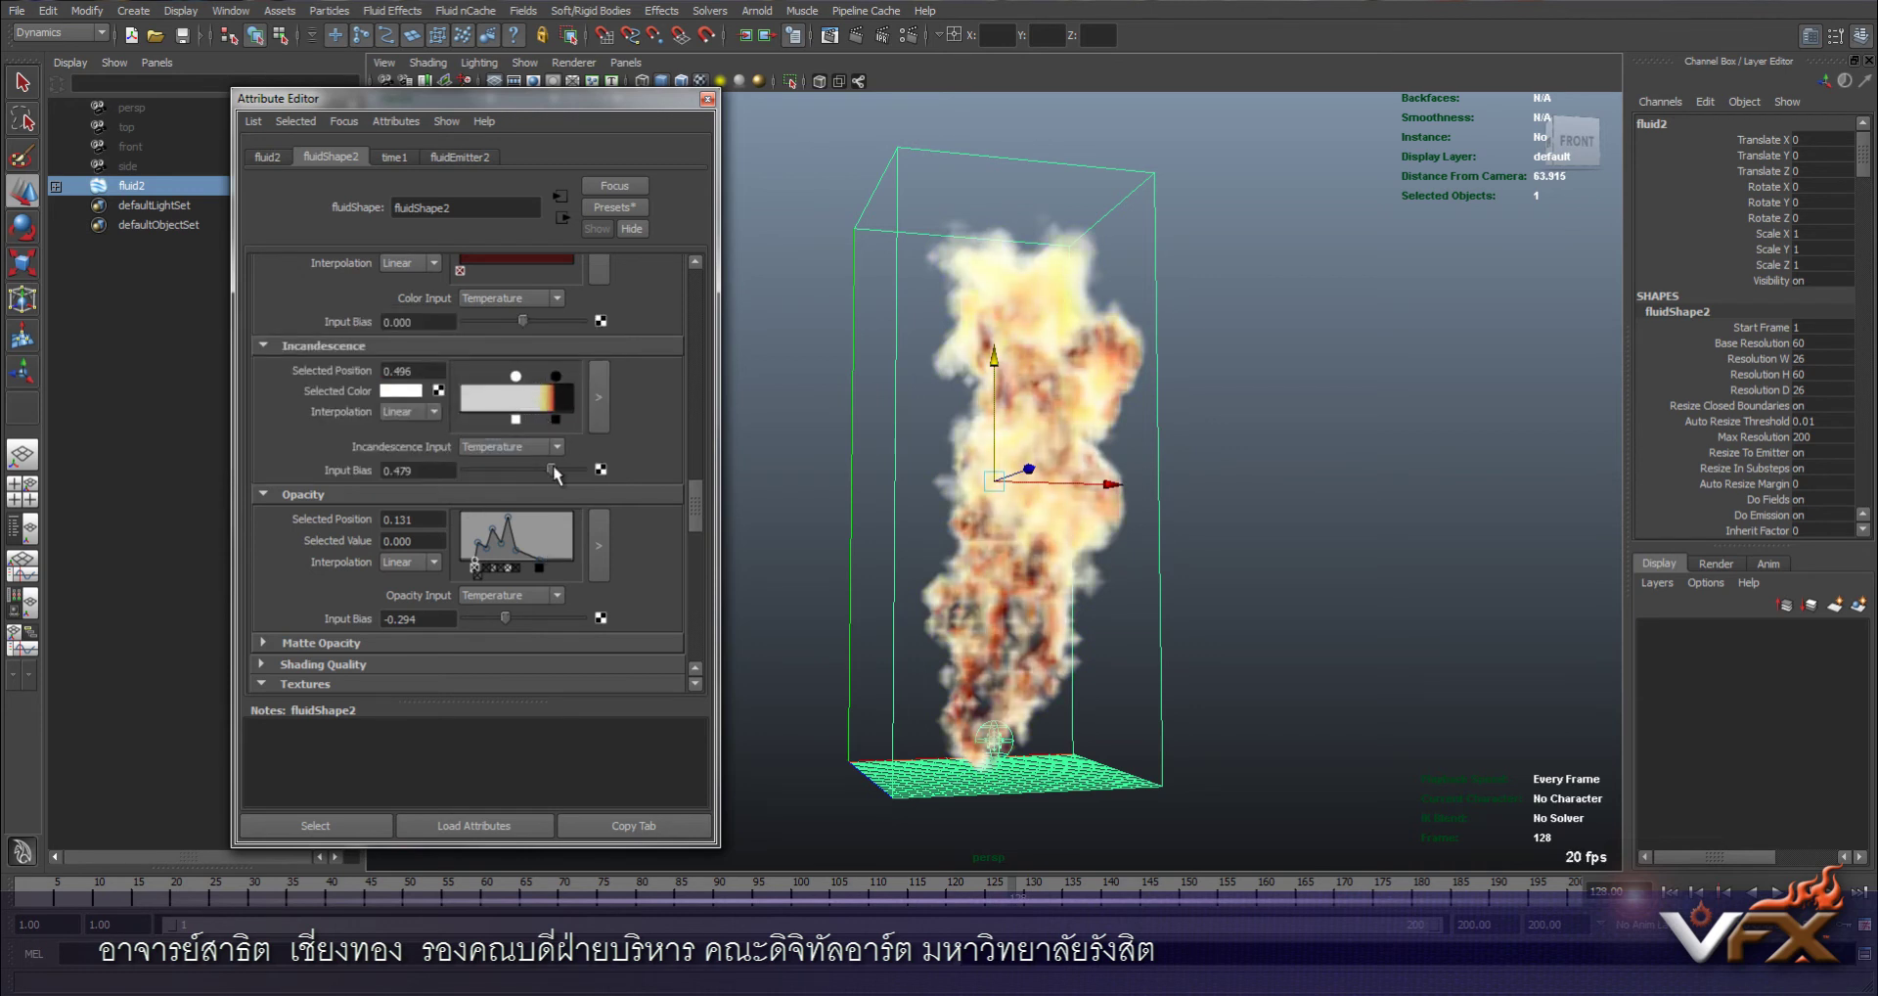
{"action": "left_click_drag", "start_coordinate": [553, 474], "coordinate": [562, 475]}
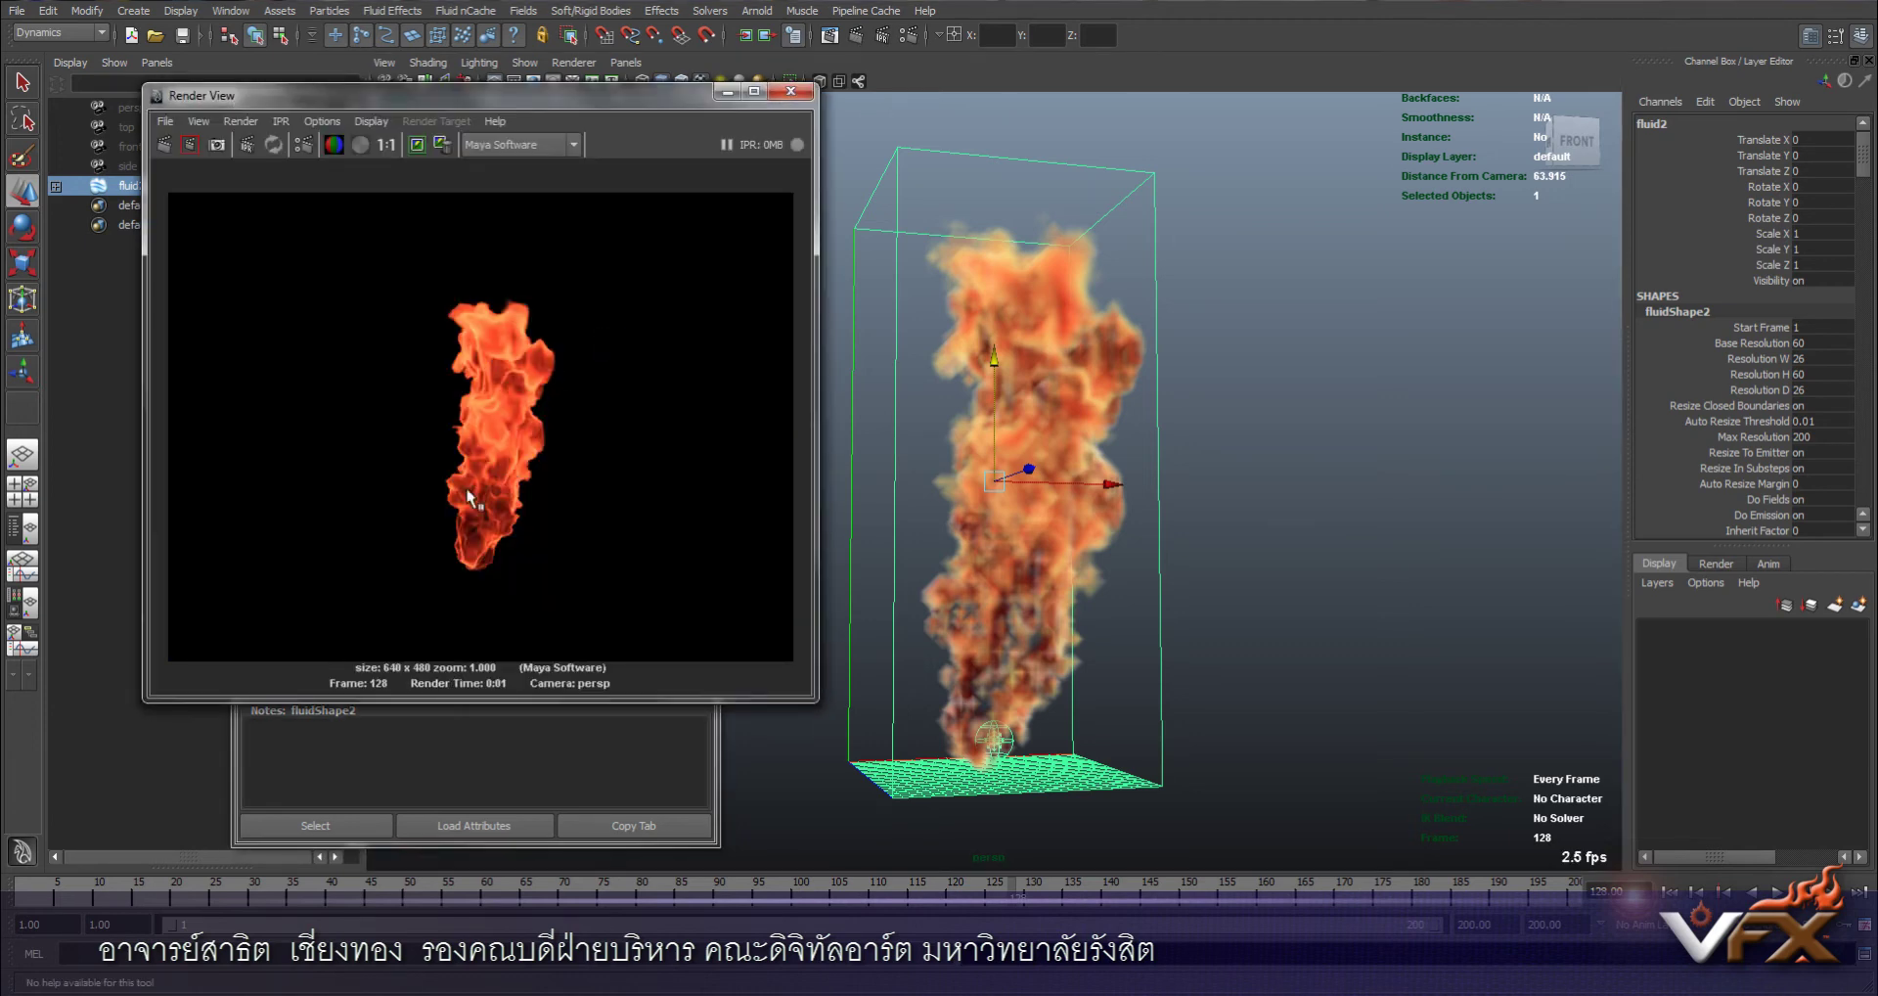
Close the render preview, replay the fire from frame 1, and render the current frame
{"action": "left_click", "coordinate": [790, 93]}
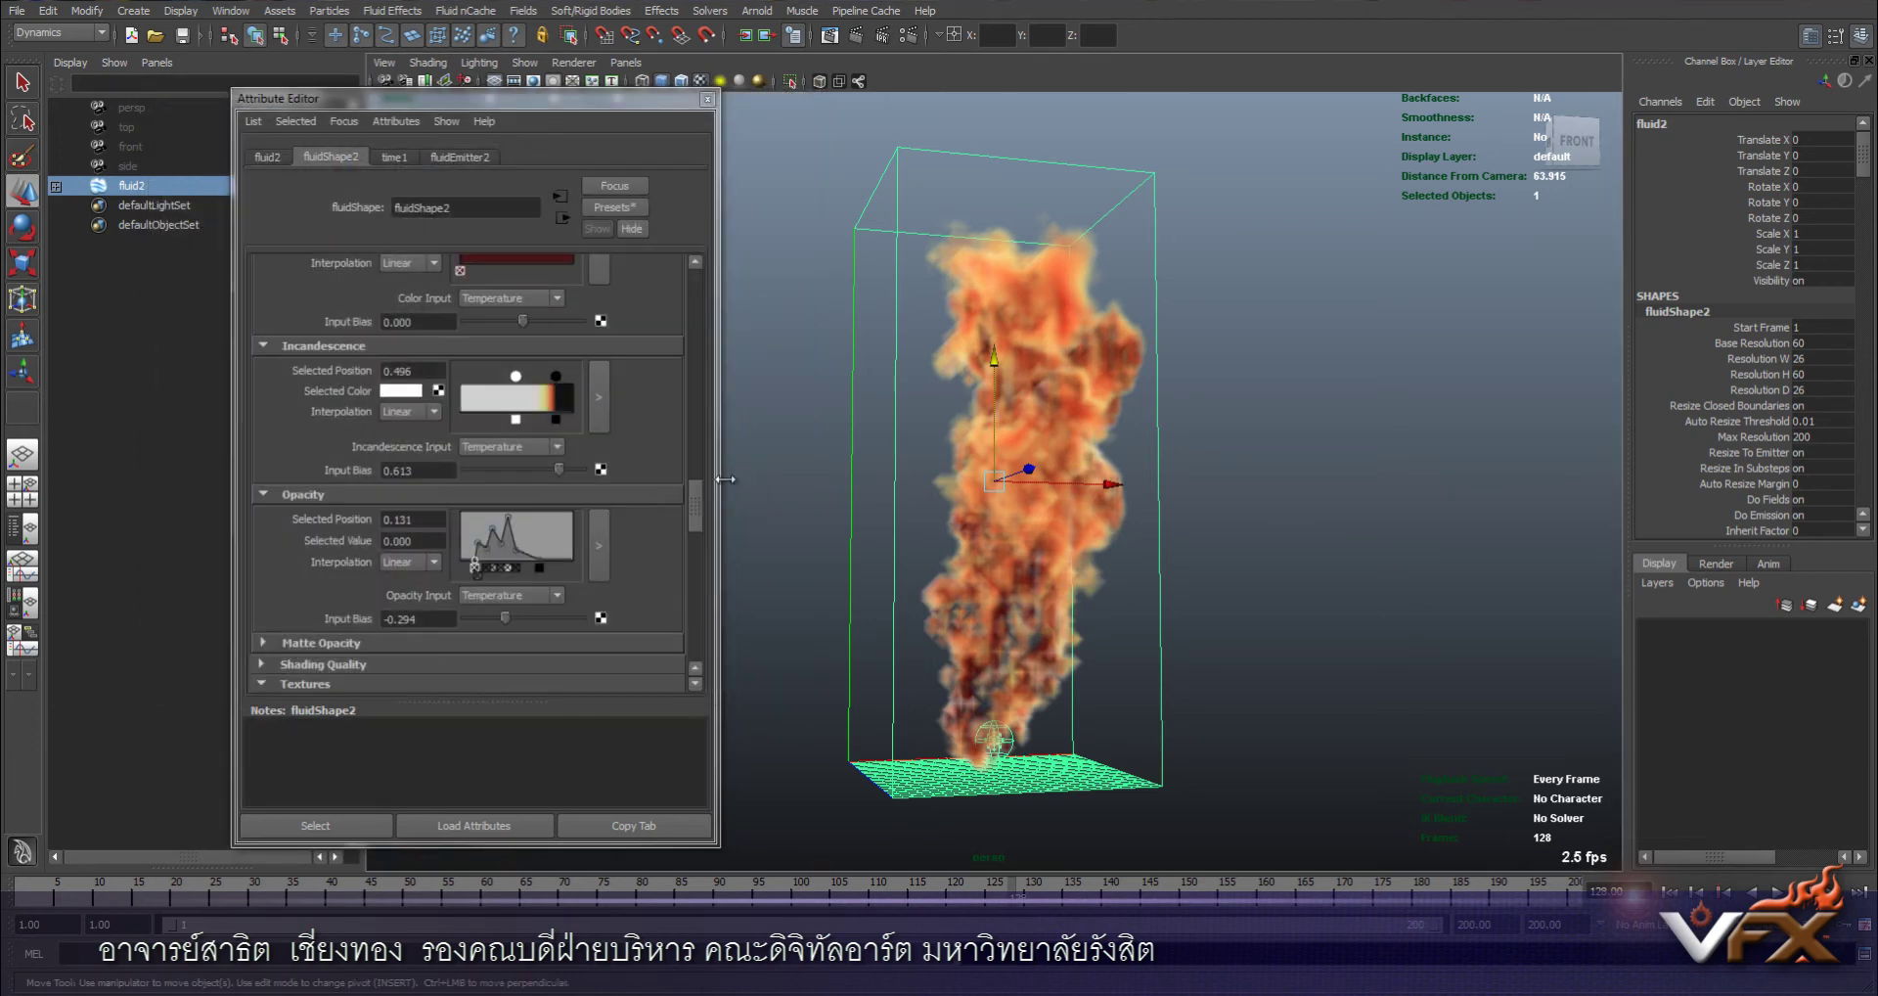
{"action": "left_click", "coordinate": [1670, 891]}
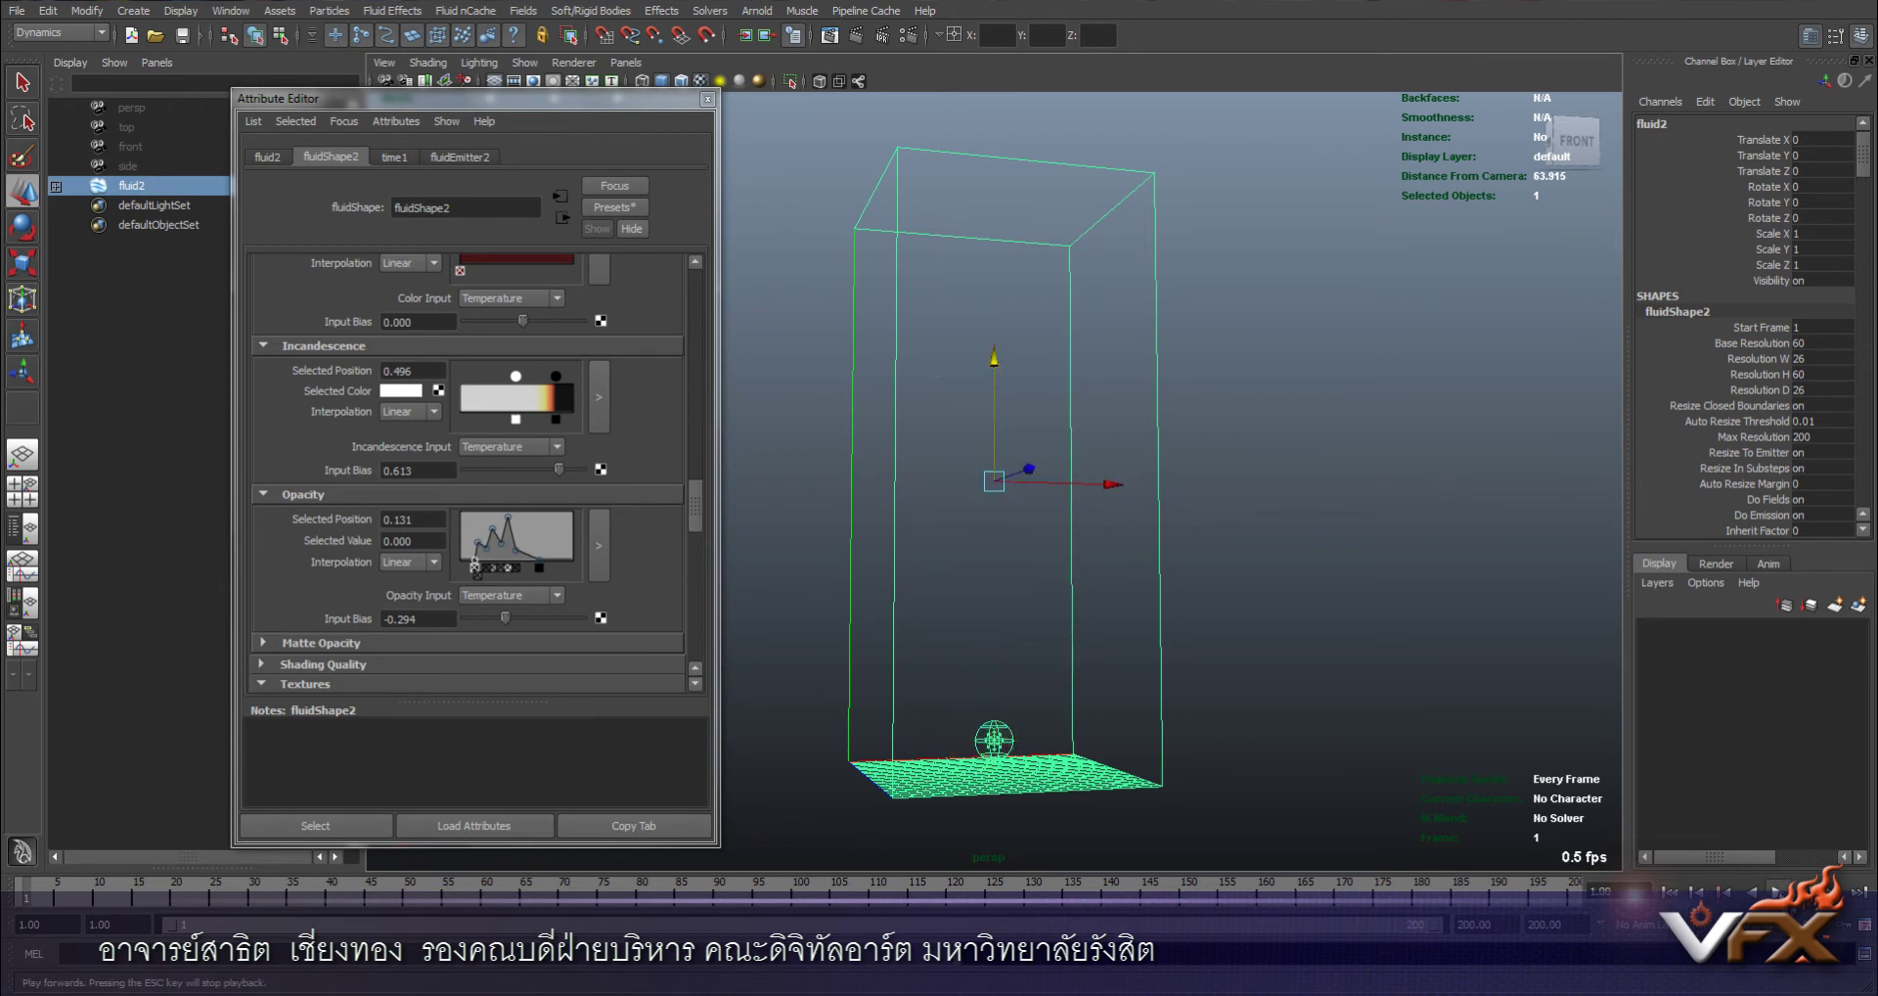
{"action": "left_click", "coordinate": [1779, 891]}
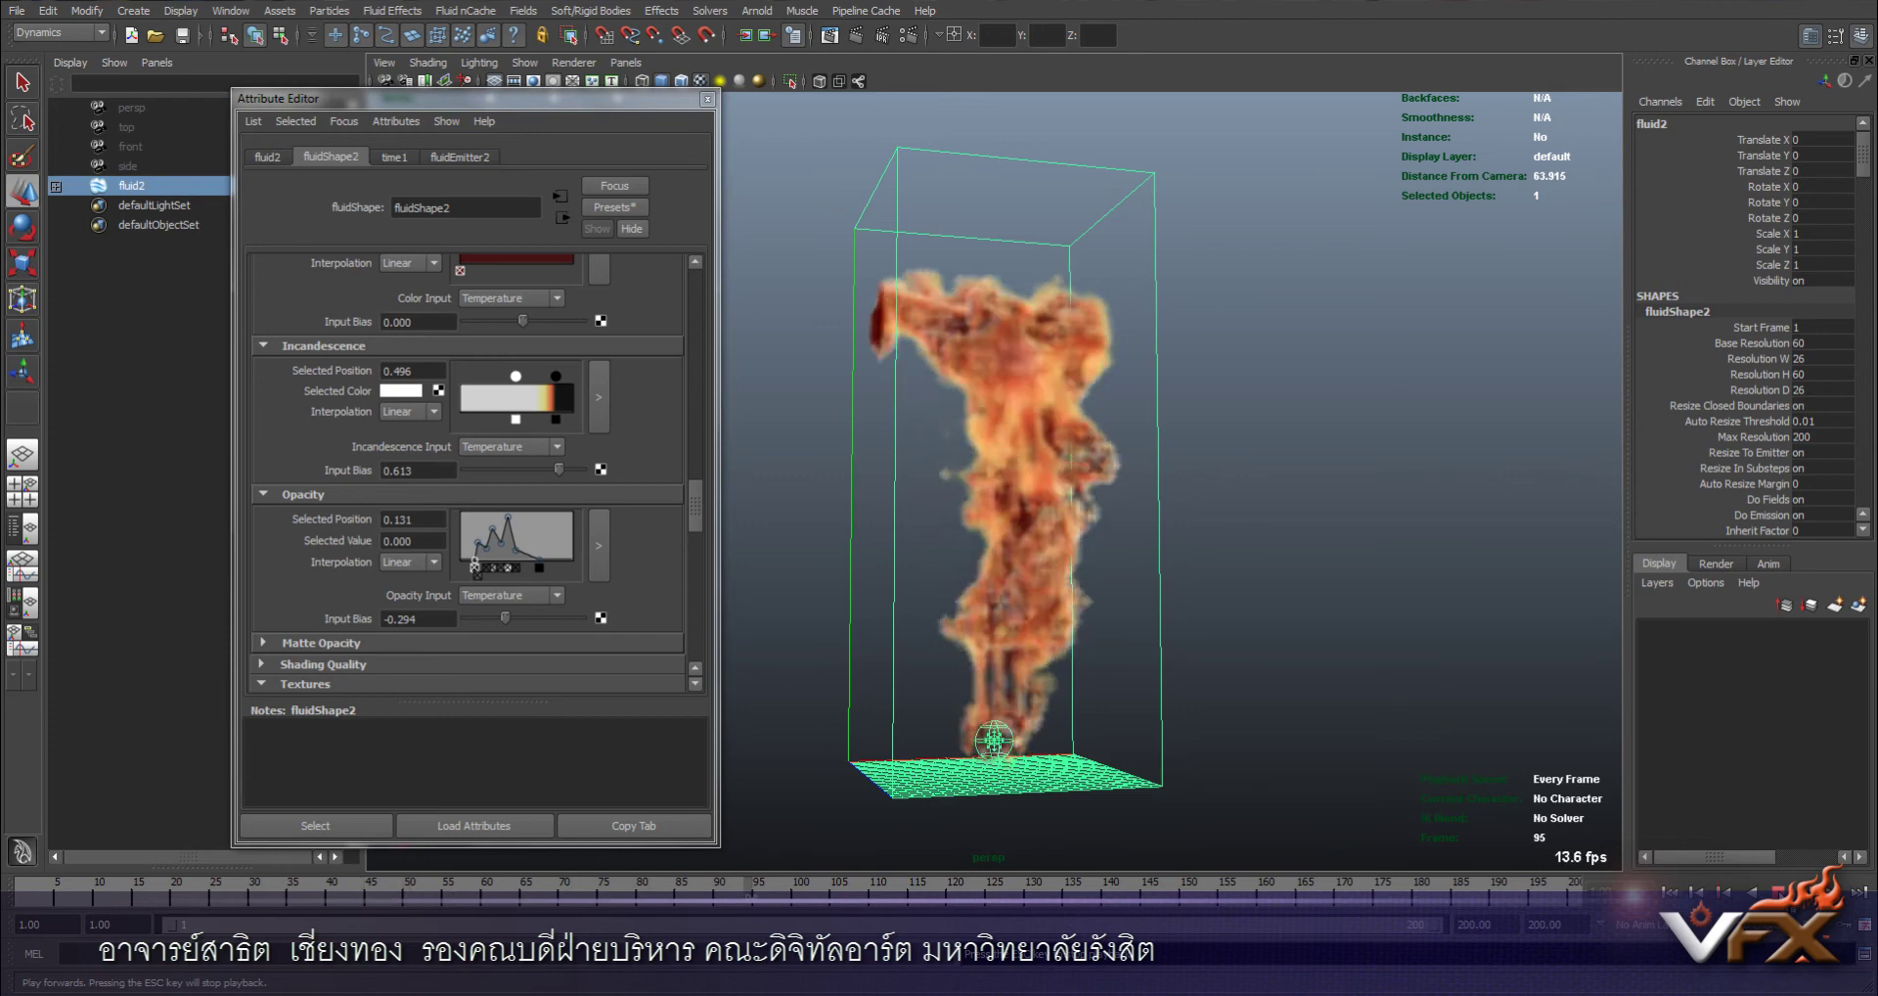
{"action": "key", "text": "w"}
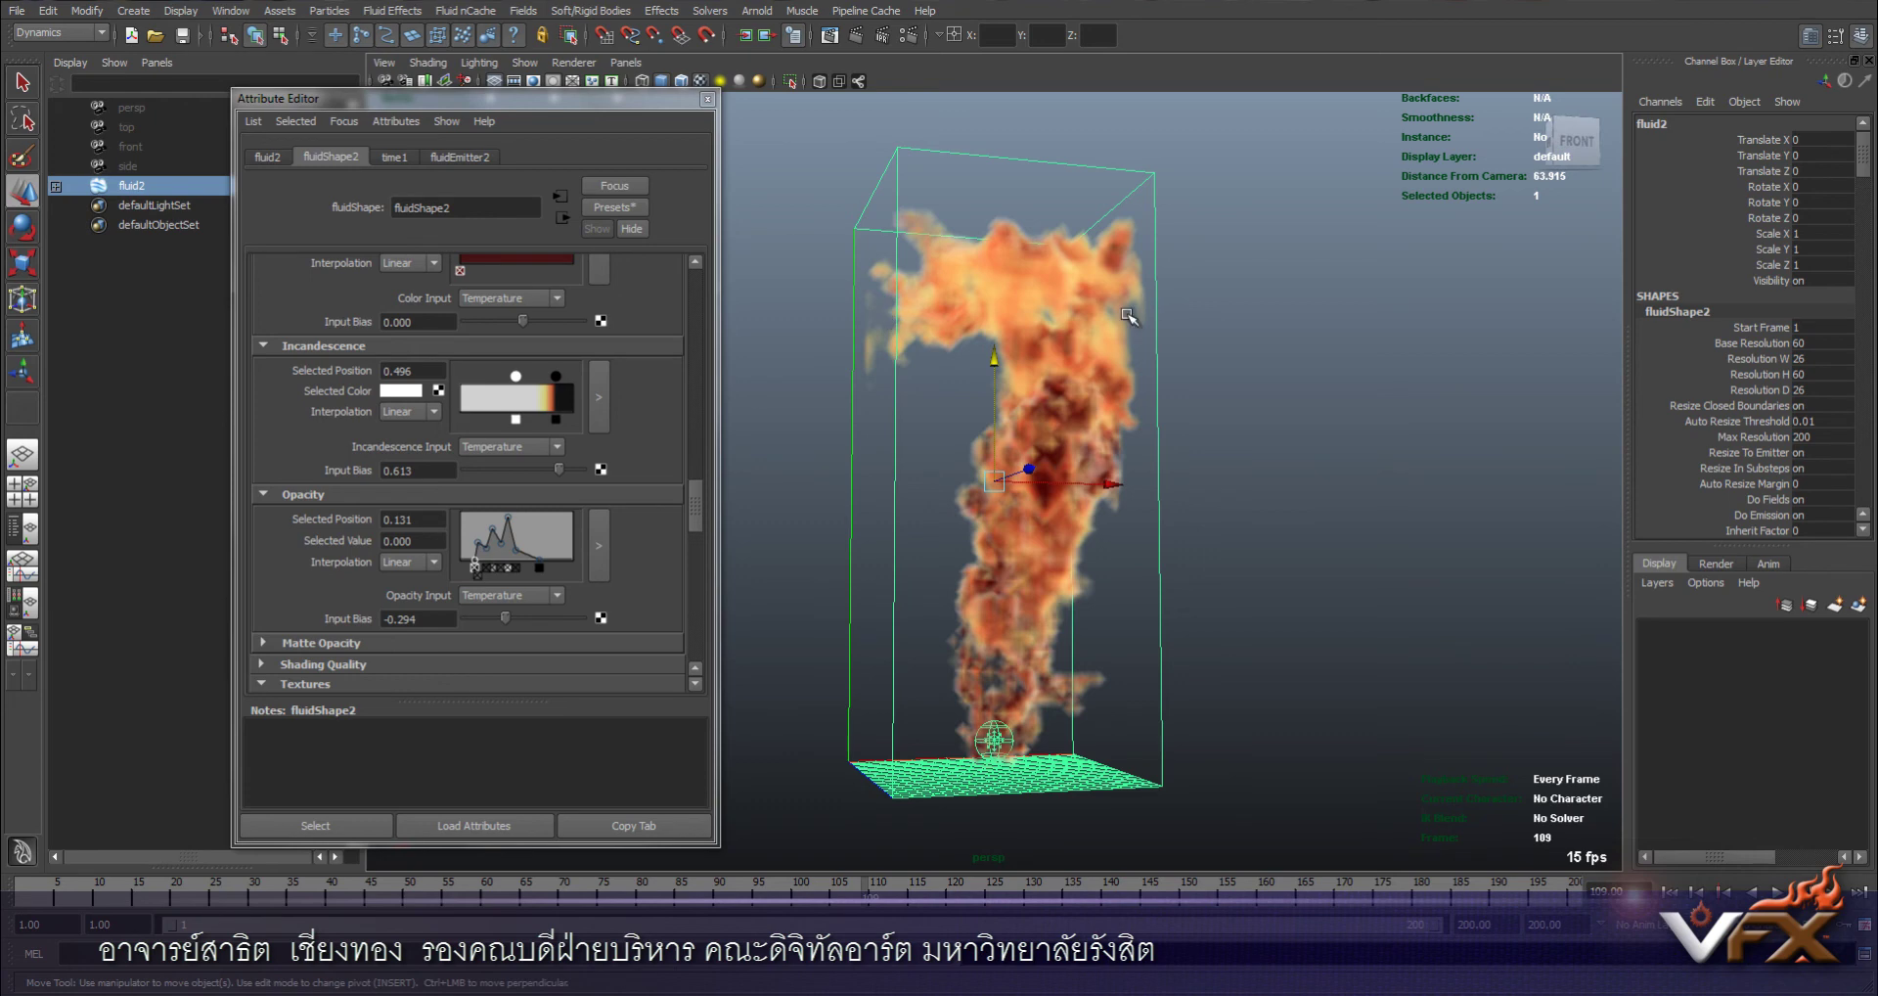
{"action": "left_click", "coordinate": [857, 37]}
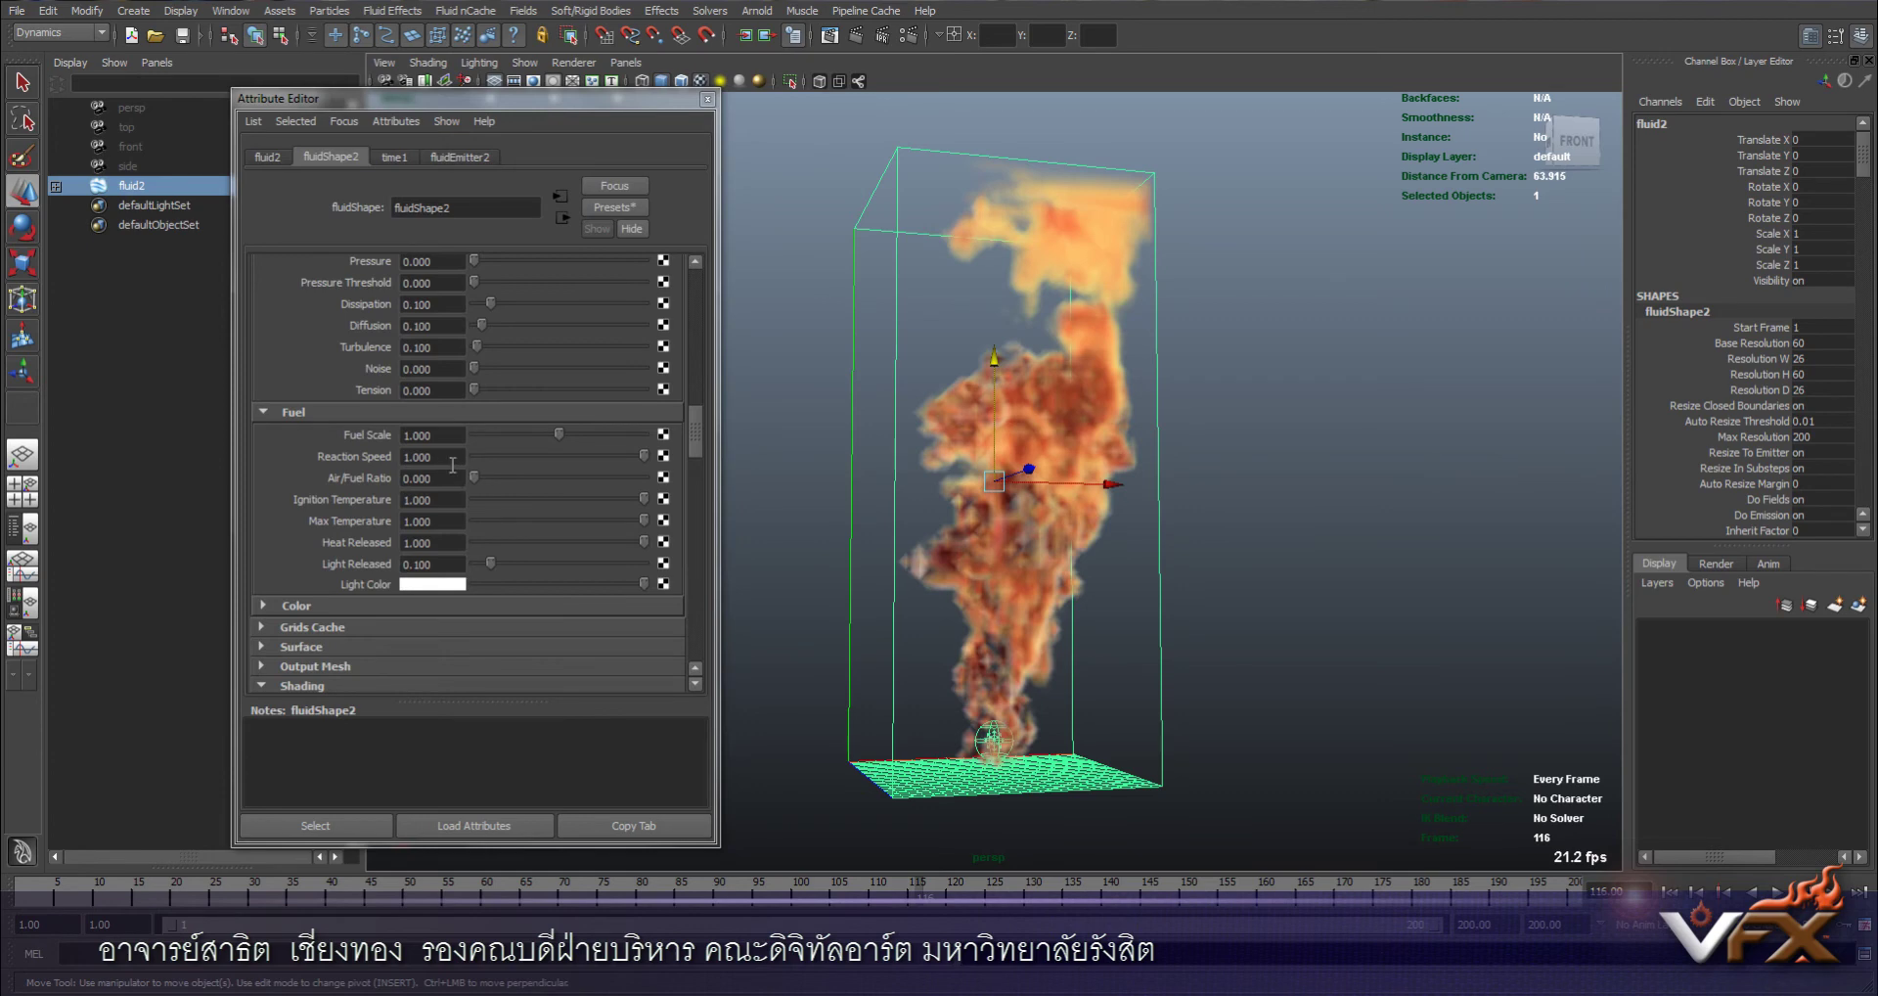
Resume the simulation, stop at frame 180, render that frame with mental ray, and close the preview
{"action": "left_click", "coordinate": [1779, 891]}
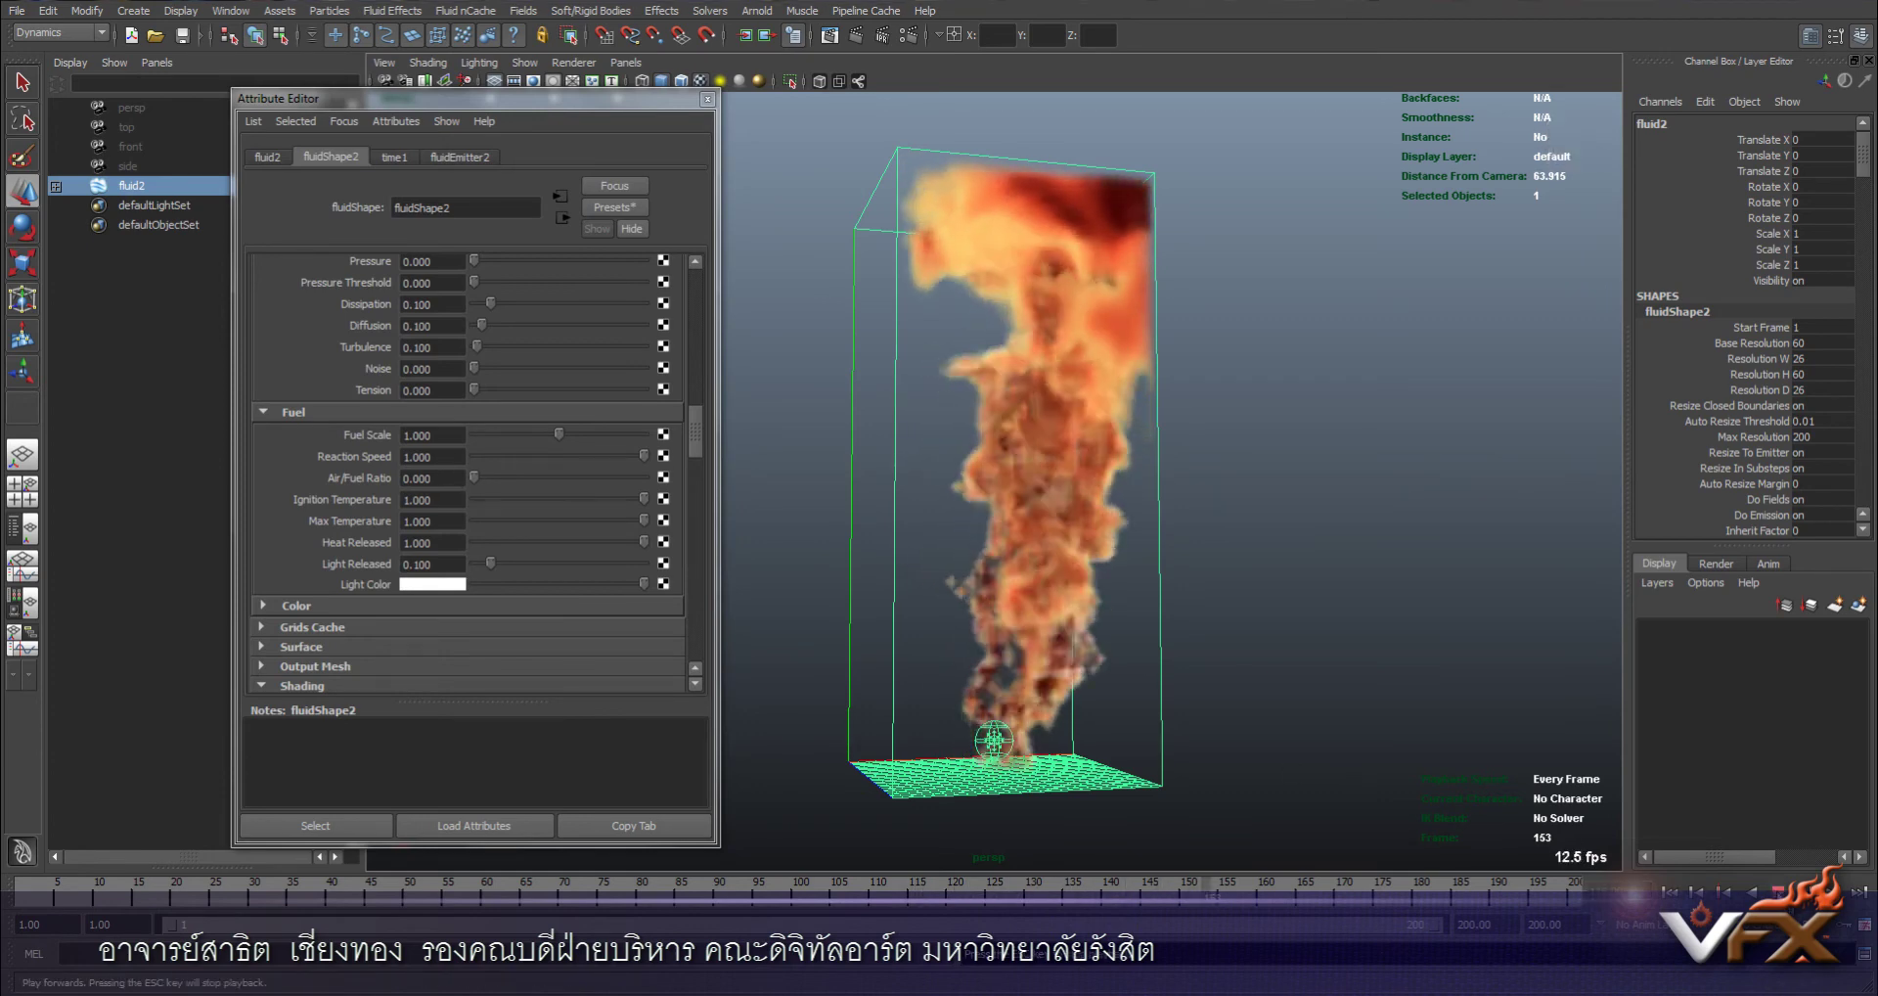
{"action": "key", "text": "Escape"}
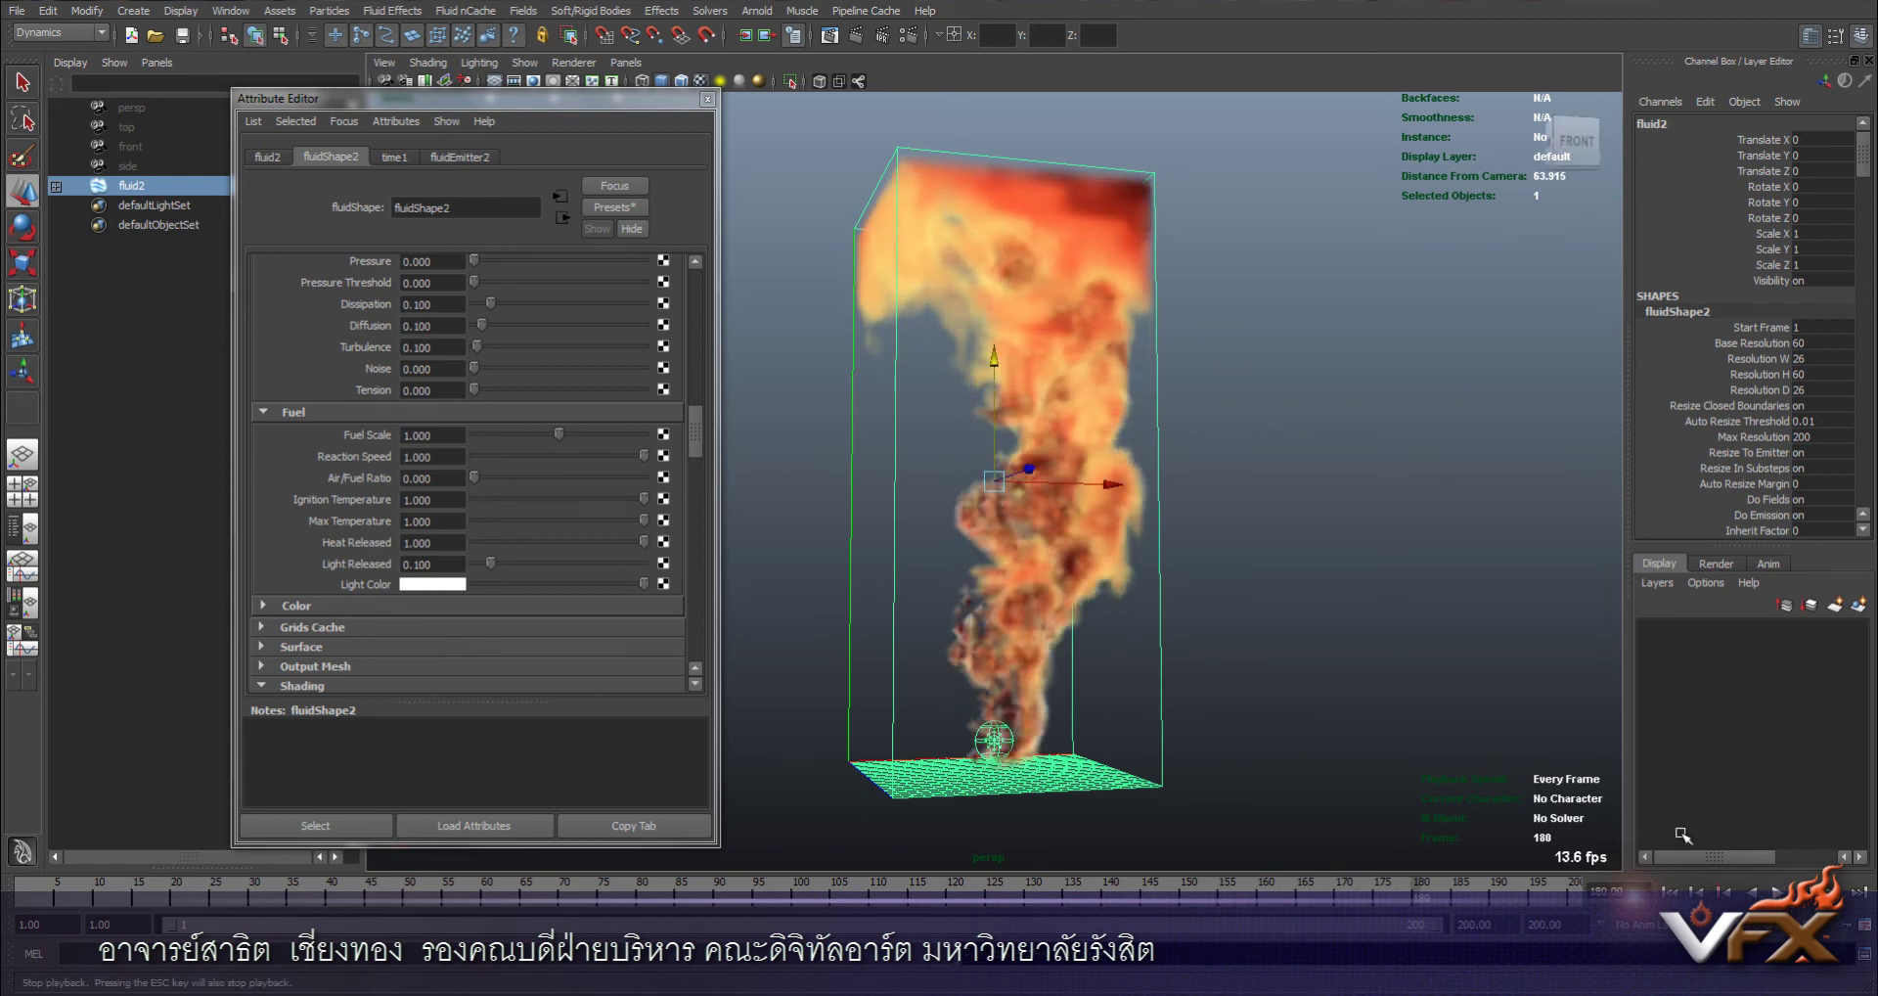
{"action": "left_click", "coordinate": [856, 37]}
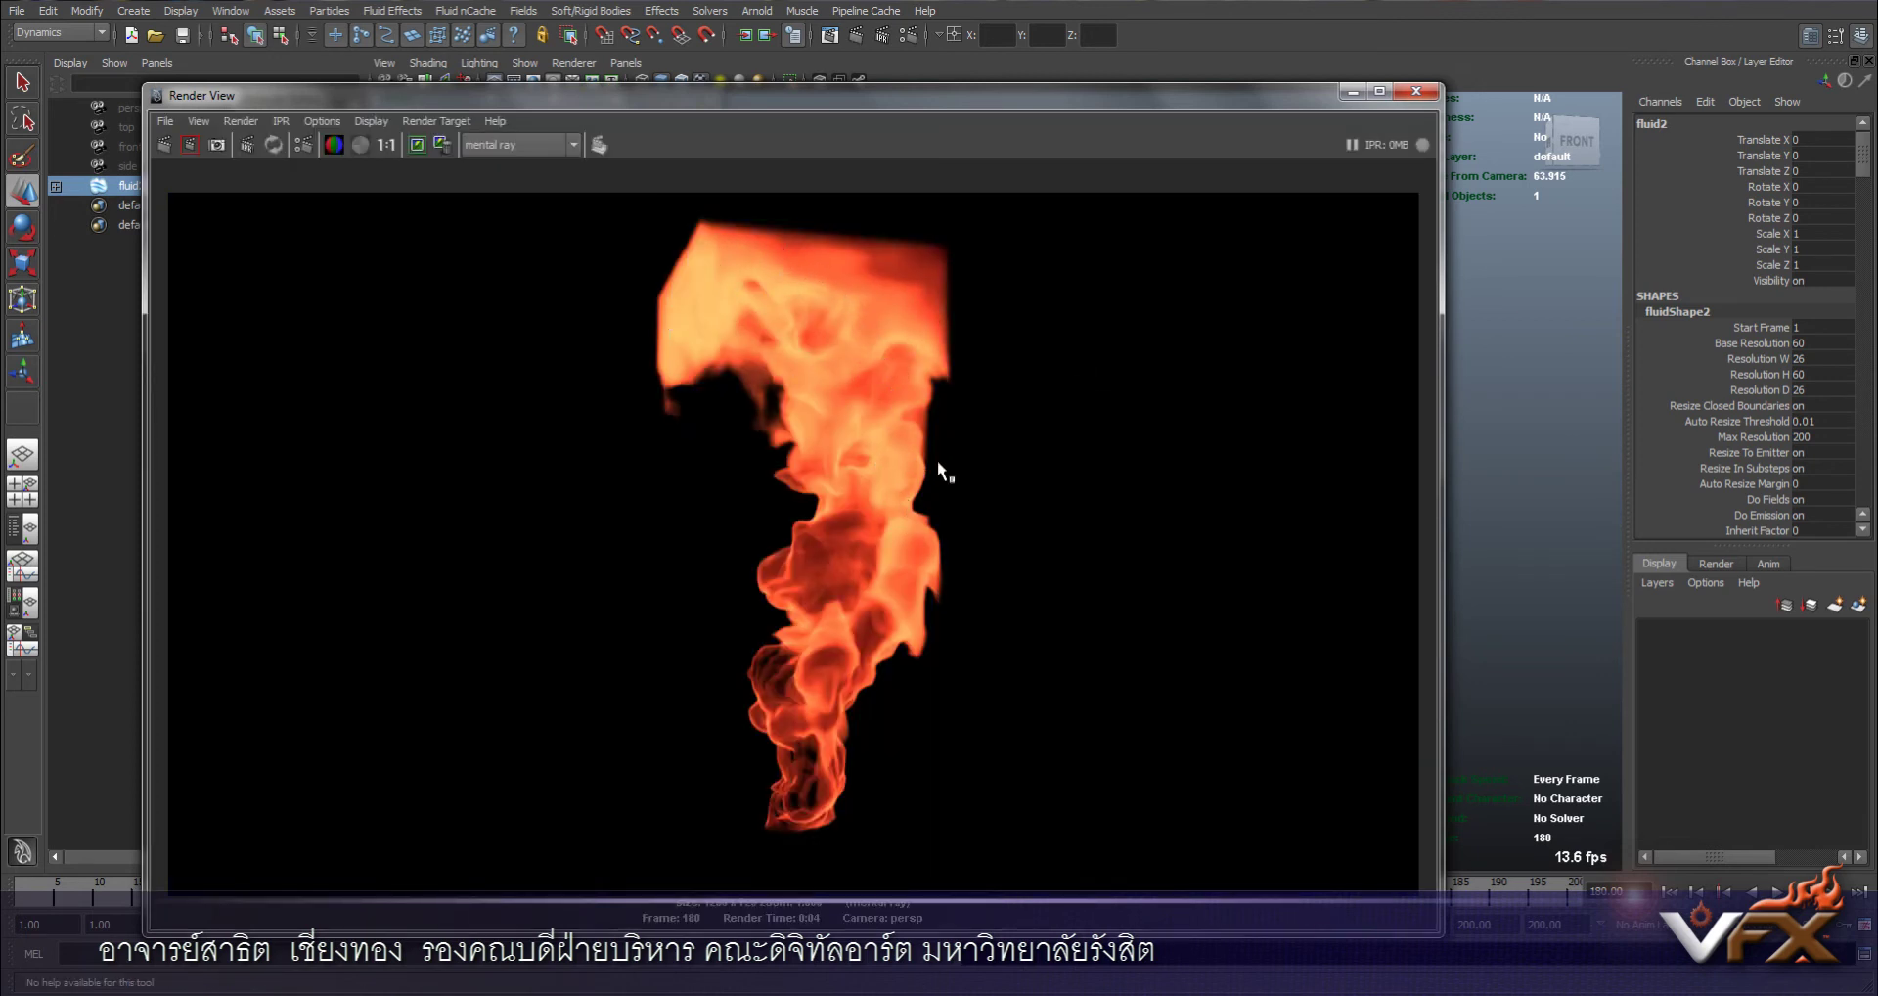
{"action": "left_click", "coordinate": [1416, 92]}
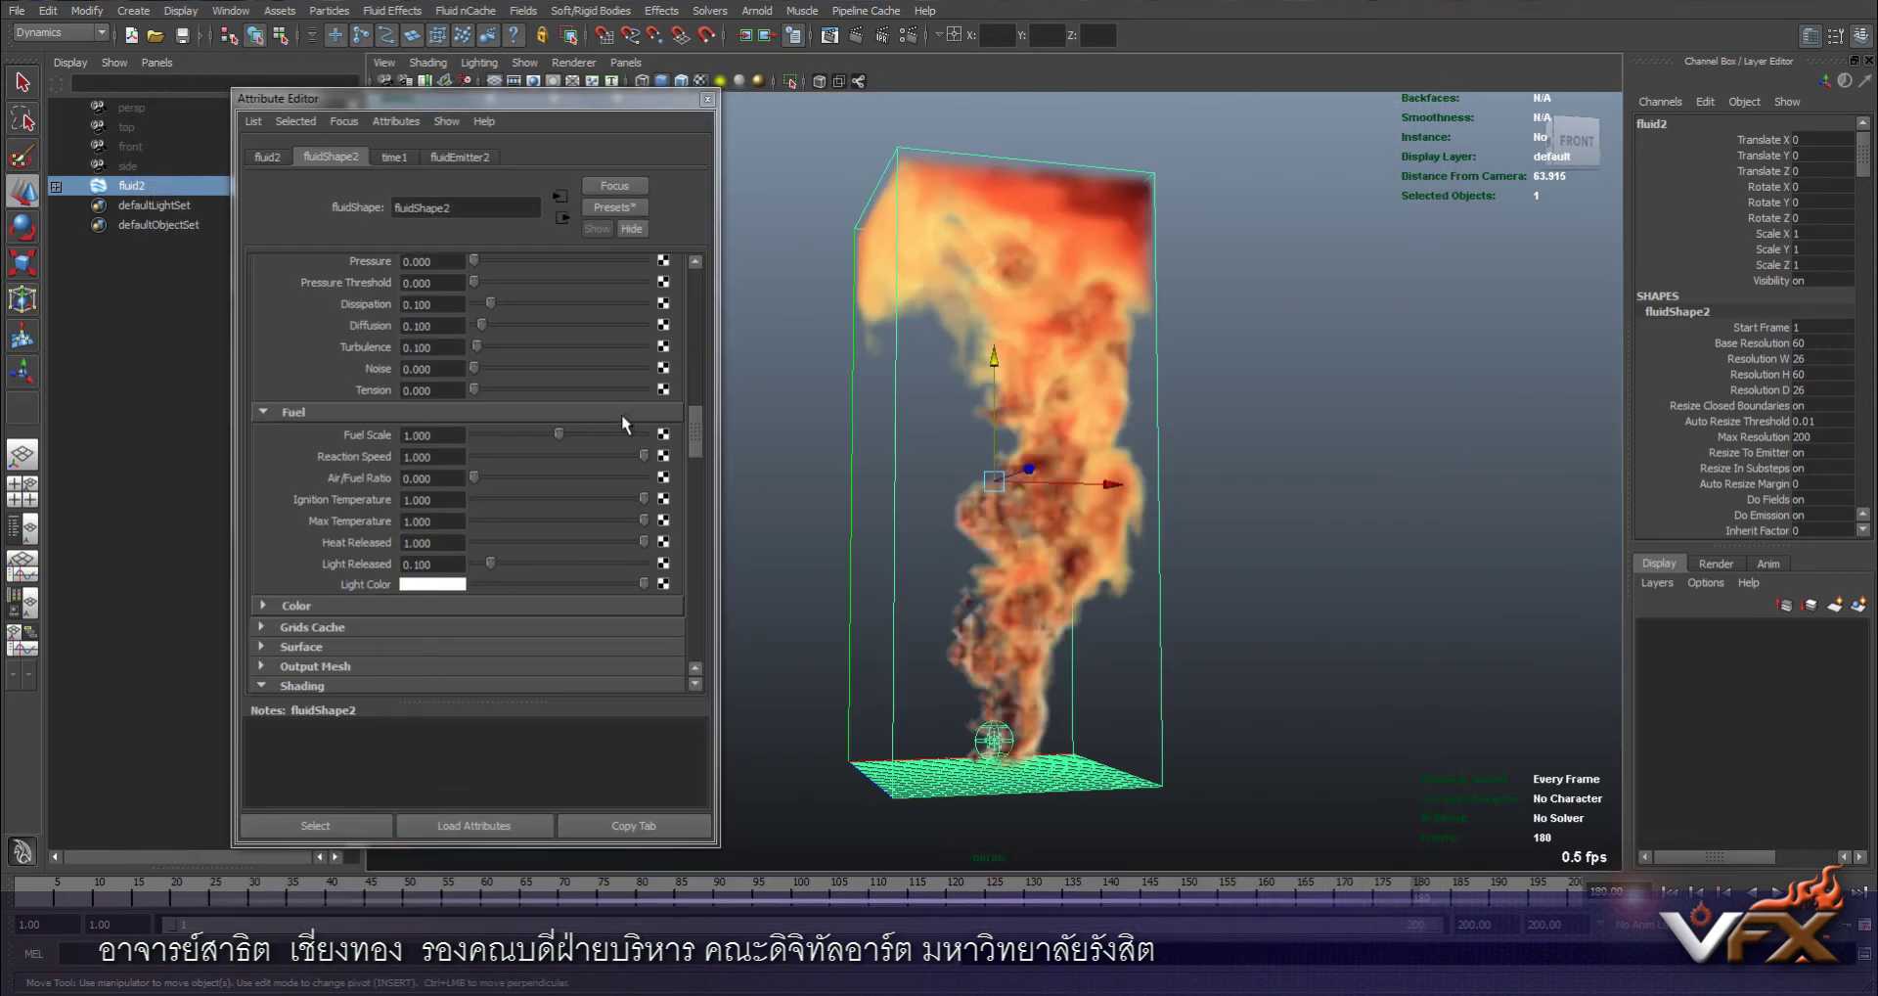
{"action": "left_click", "coordinate": [453, 458]}
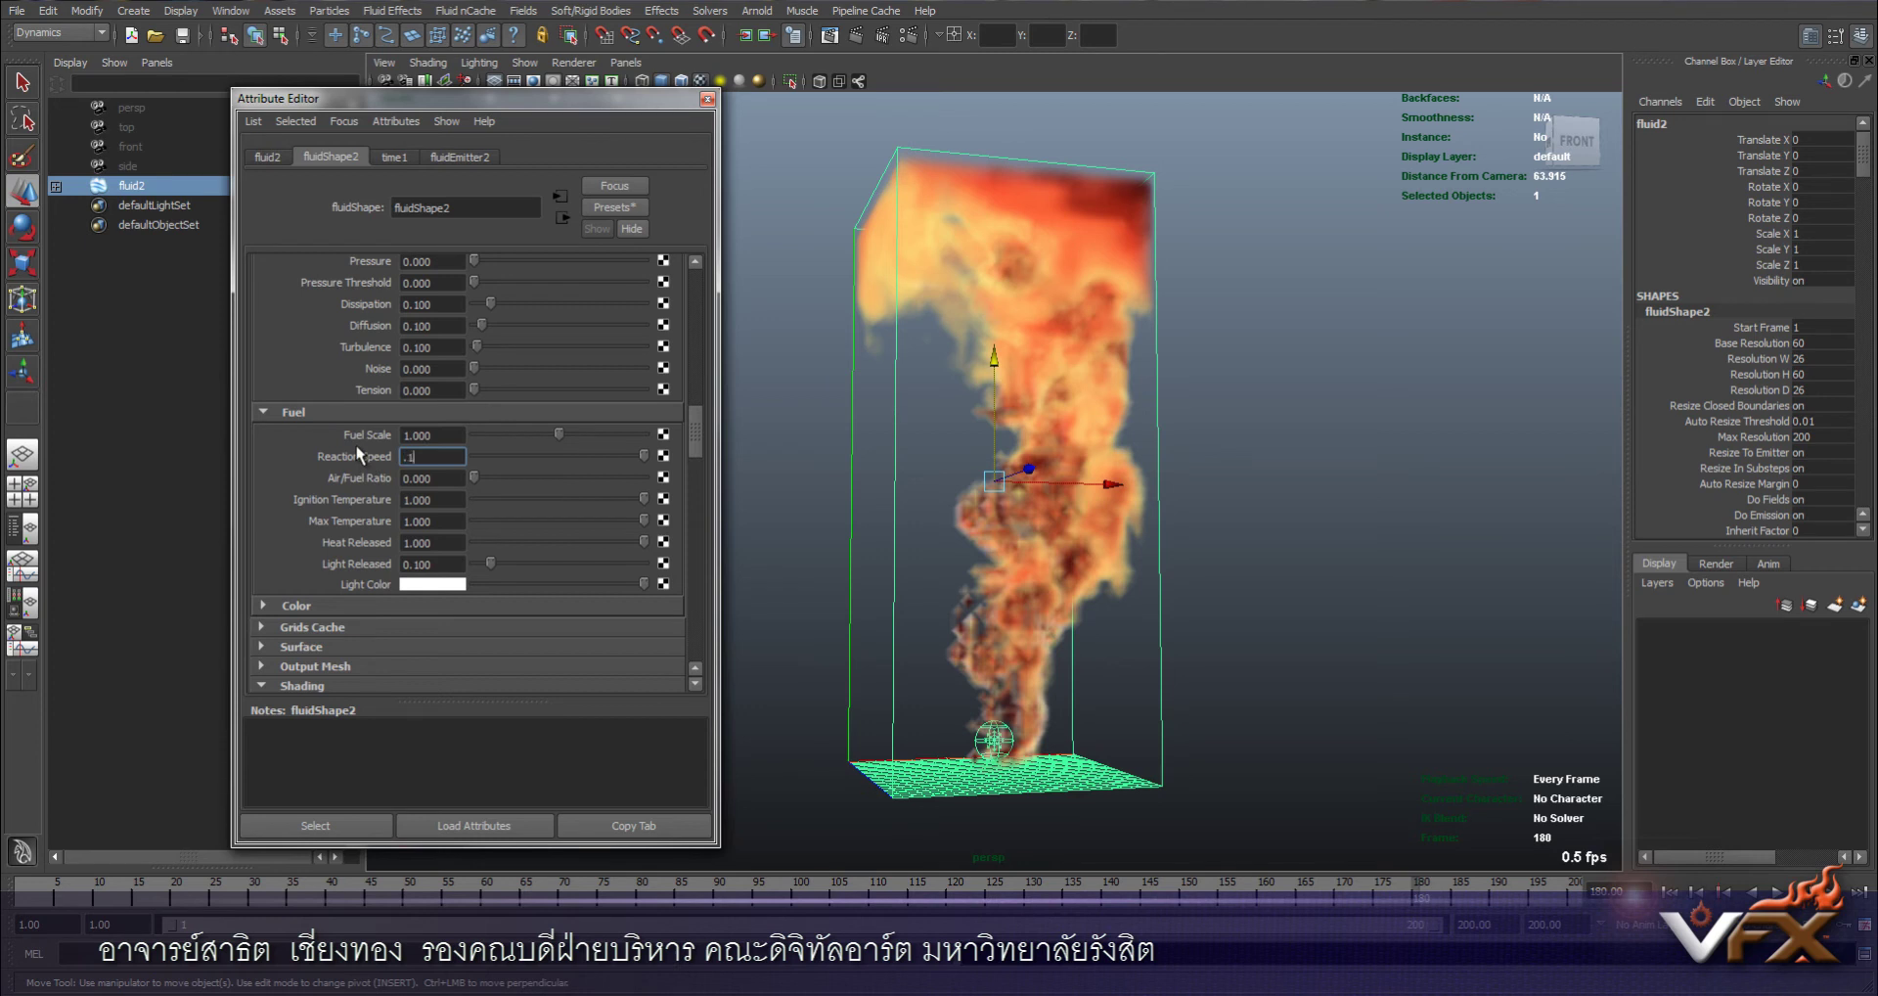
Replay the fire from frame 1, then set fuel Reaction Speed to 0.050 and replay again
{"action": "left_click", "coordinate": [1669, 892]}
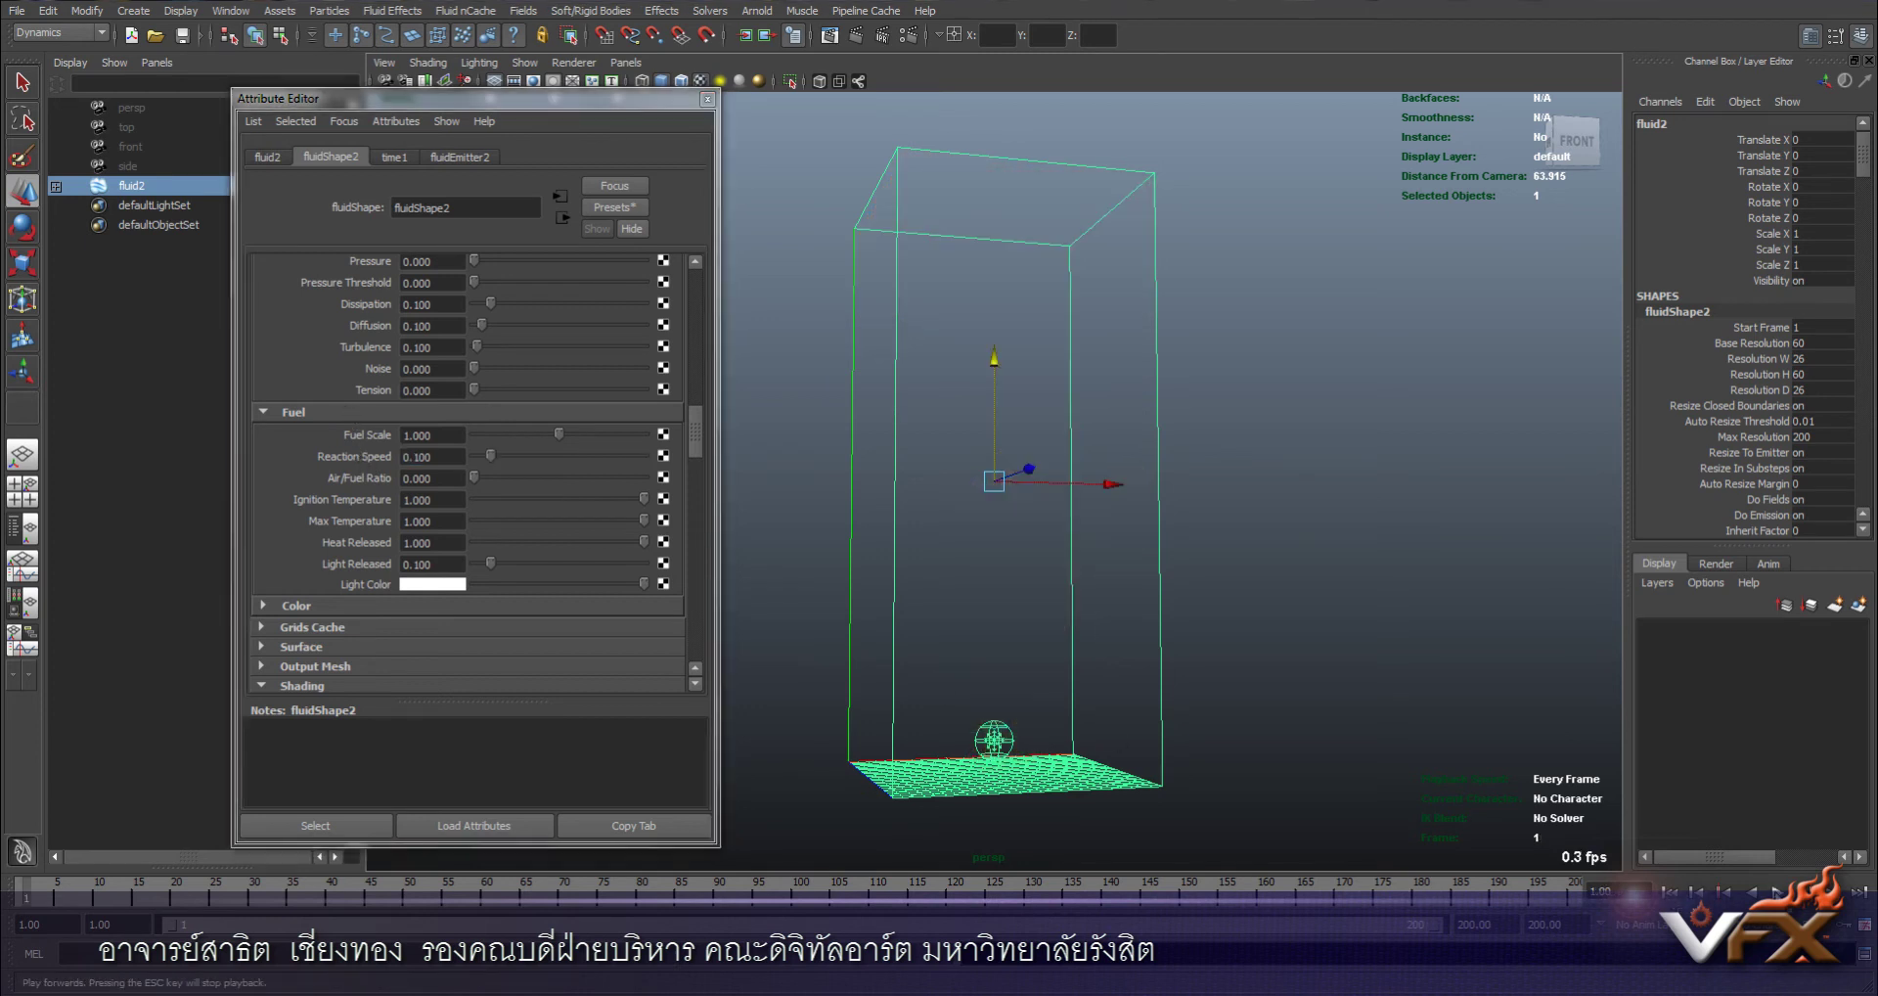
{"action": "left_click", "coordinate": [1779, 893]}
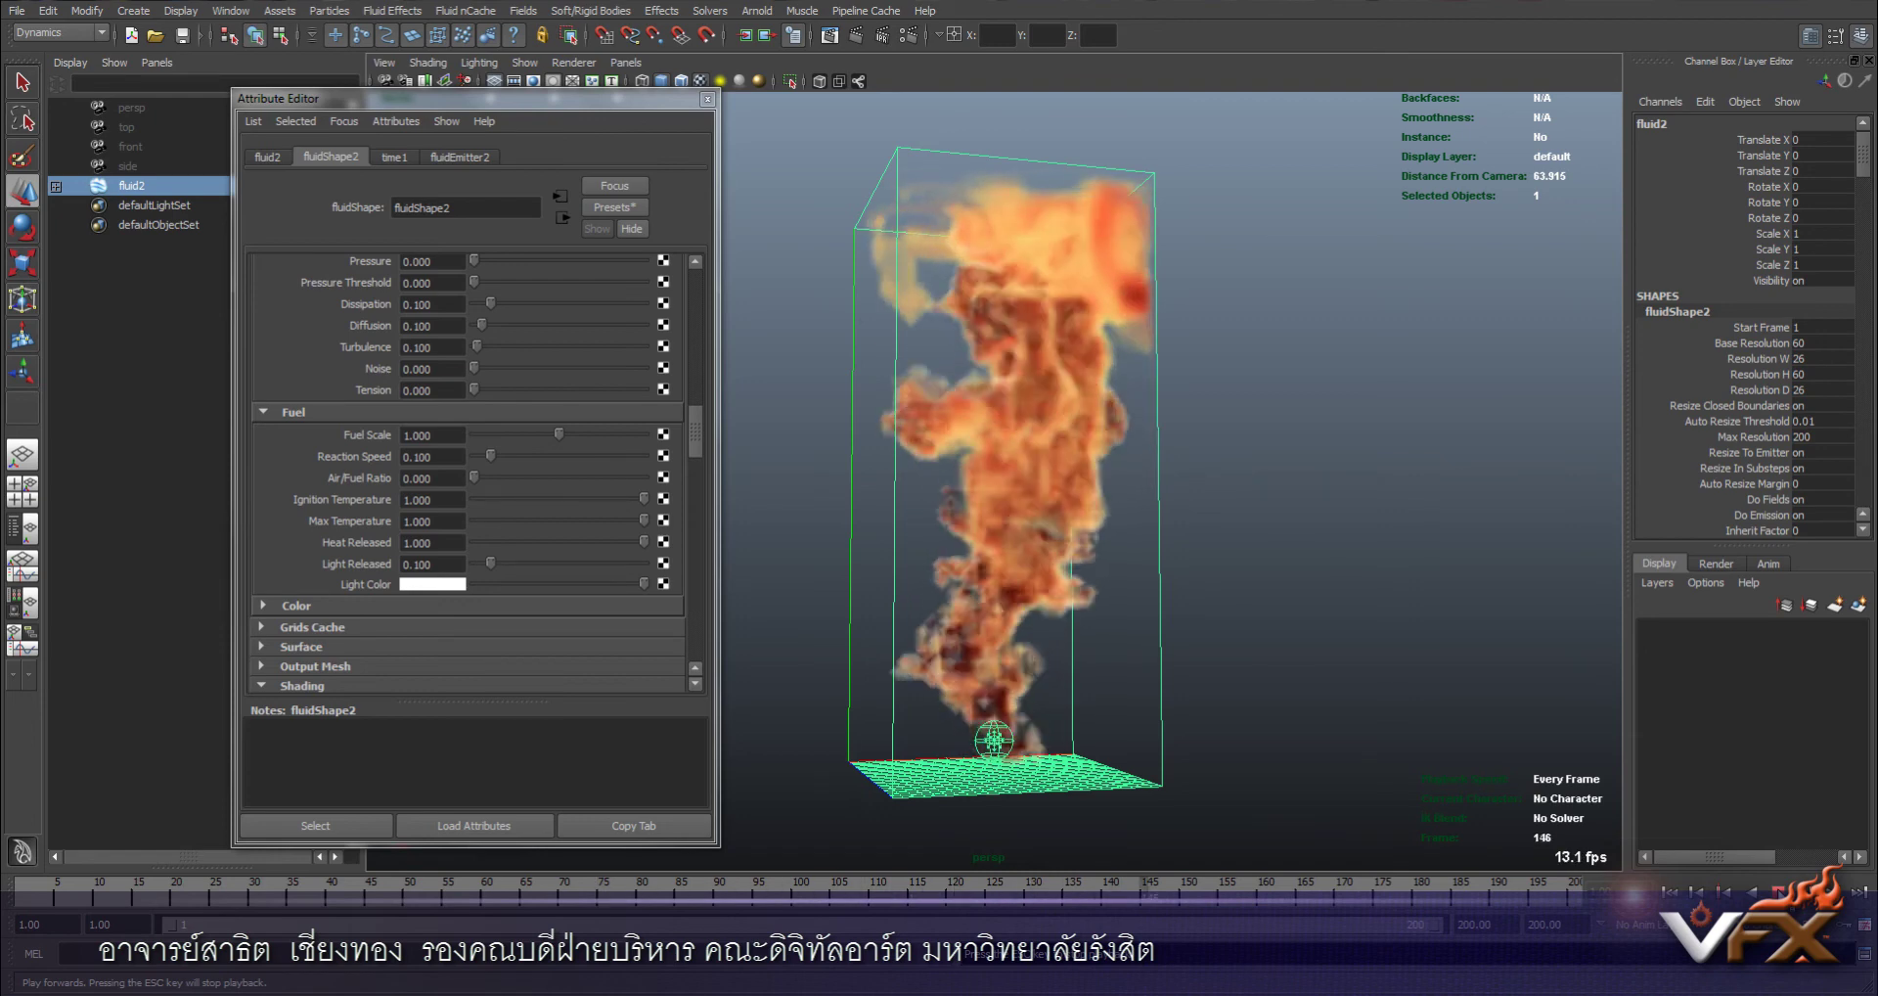
{"action": "key", "text": "Escape"}
{"action": "key", "text": "w"}
{"action": "left_click", "coordinate": [451, 460]}
{"action": "type", "text": "0.050"}
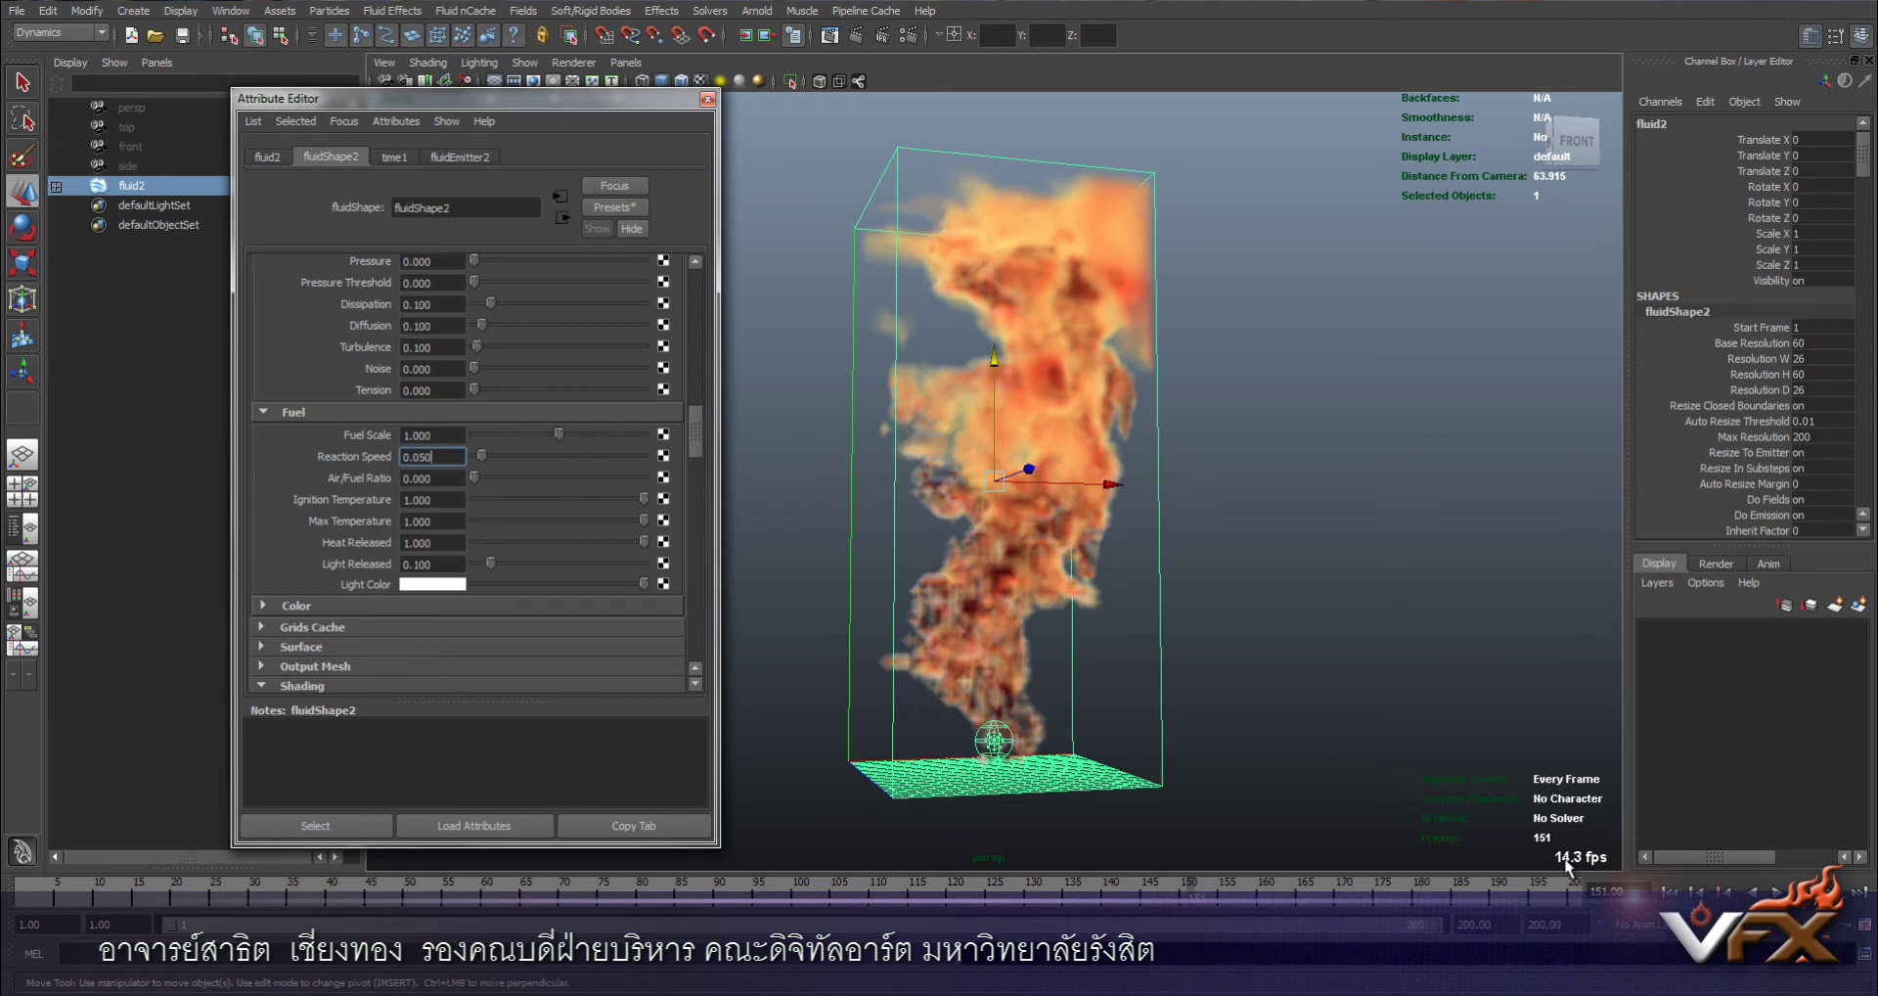
{"action": "key", "text": "Return"}
{"action": "key", "text": "alt+shift+v"}
{"action": "key", "text": "alt+v"}
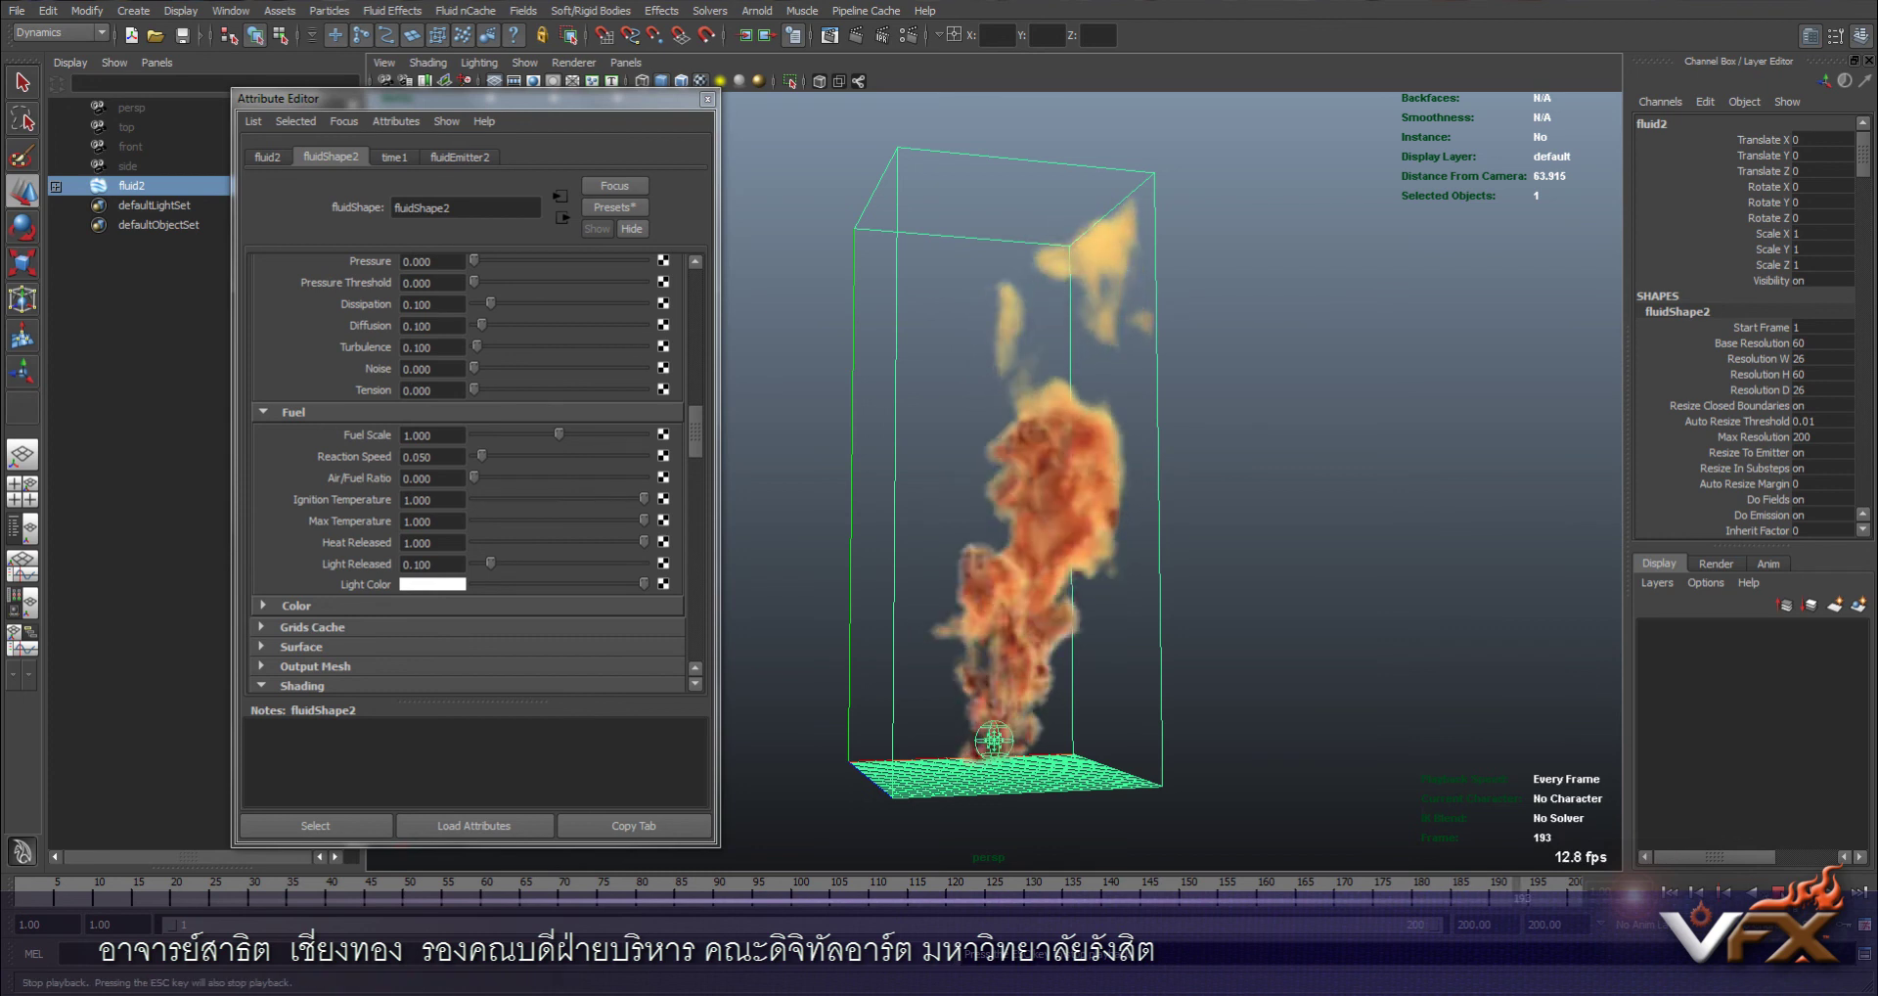
Set Reaction Speed to 0.040, replay the fire from the start, and render the current frame
{"action": "double_click", "coordinate": [441, 458]}
{"action": "type", "text": "0.040"}
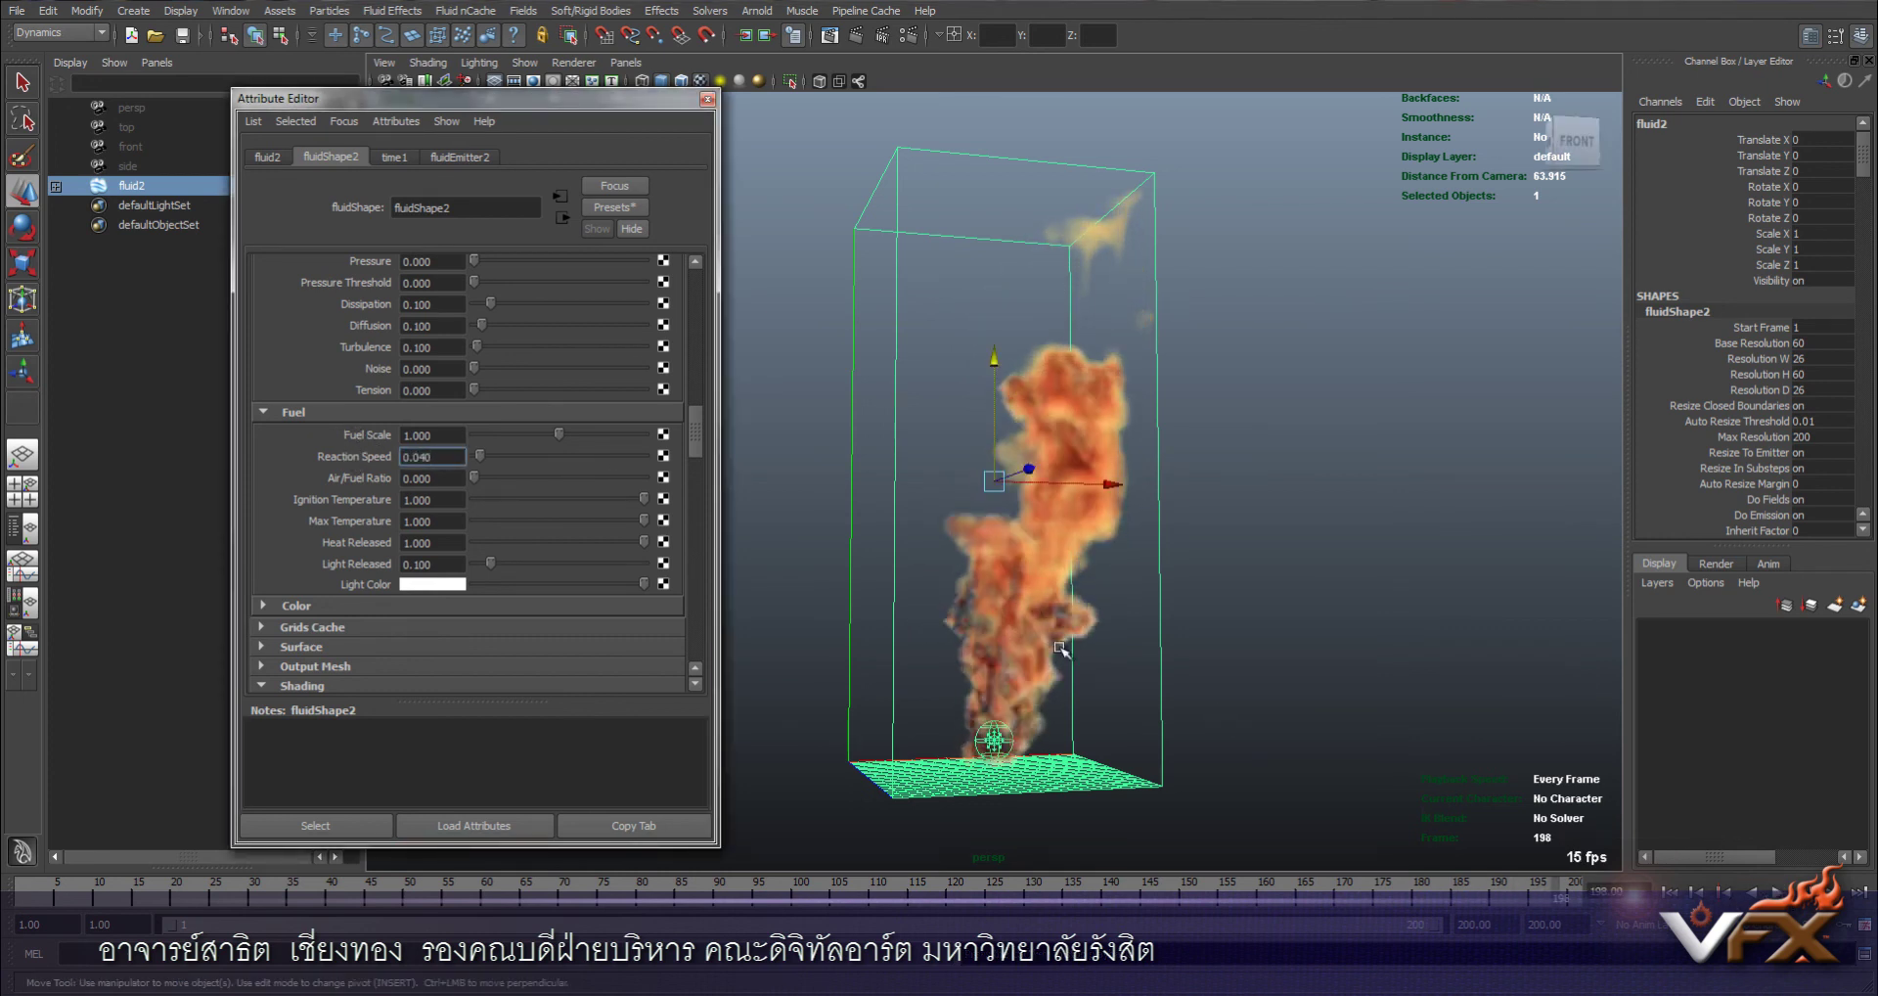
{"action": "left_click", "coordinate": [1670, 892]}
{"action": "left_click", "coordinate": [1778, 892]}
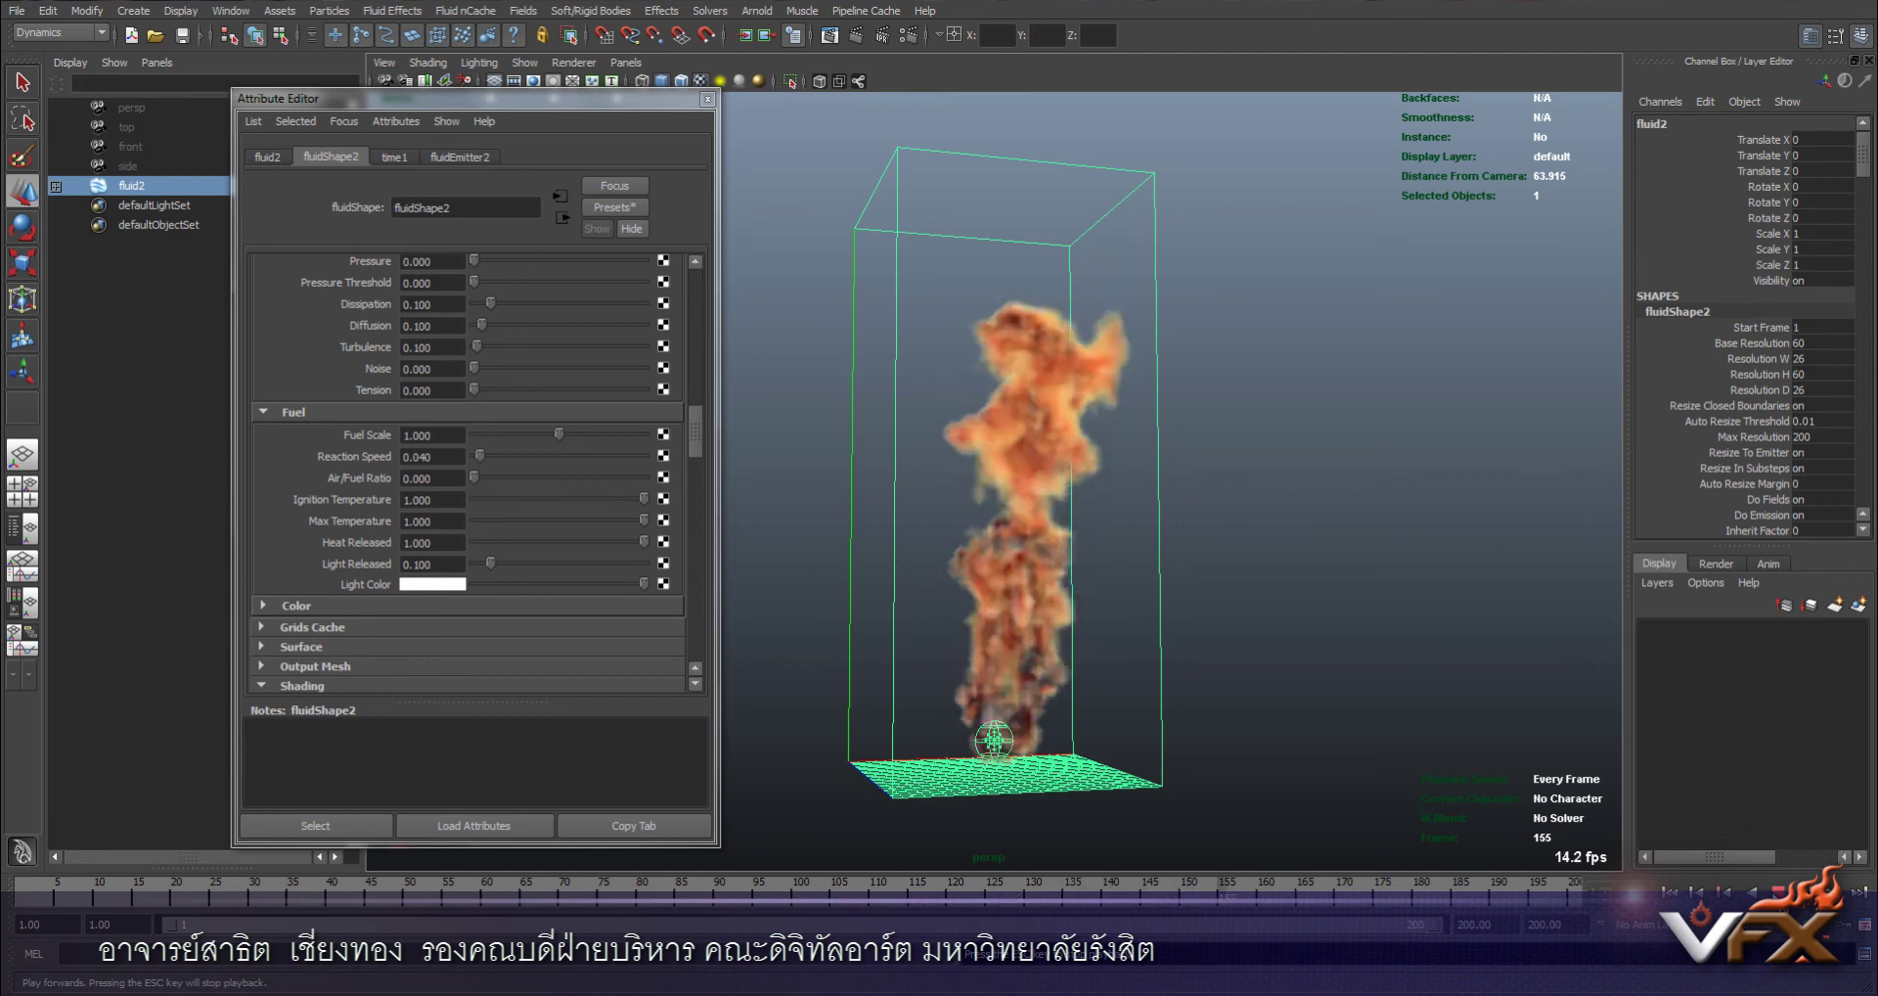
{"action": "key", "text": "w"}
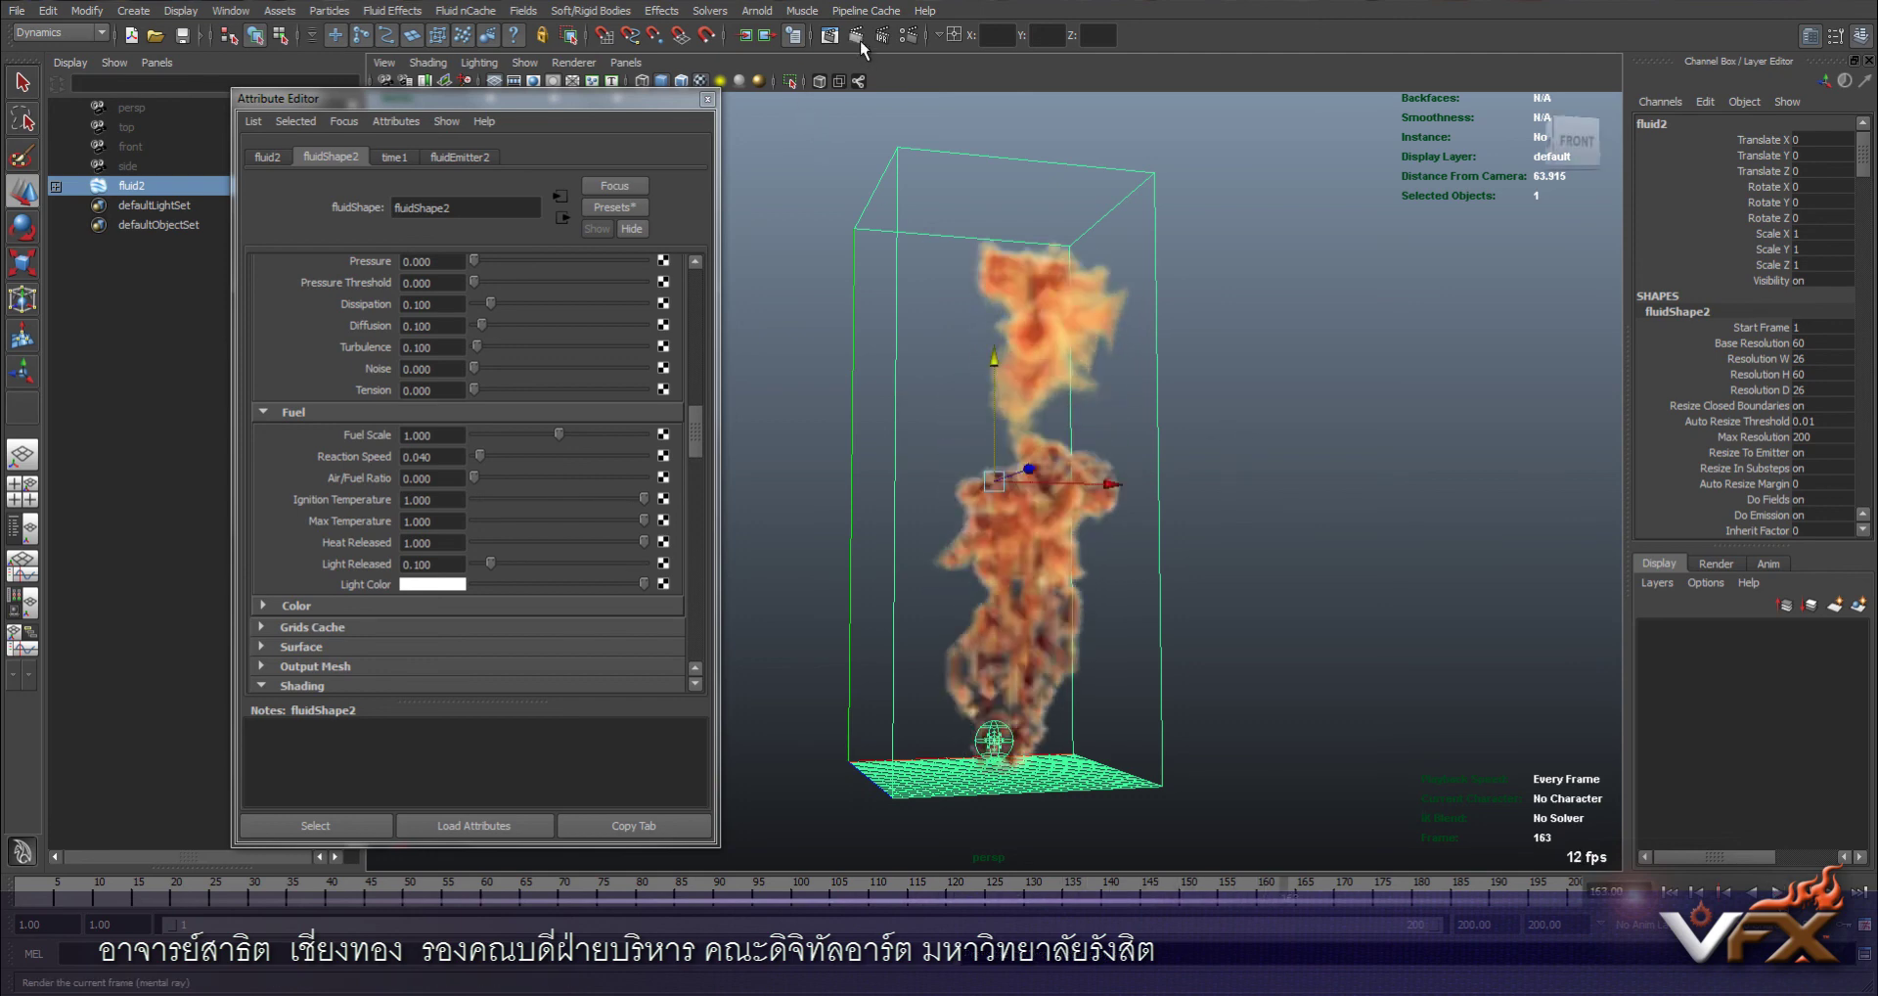
{"action": "left_click", "coordinate": [858, 36]}
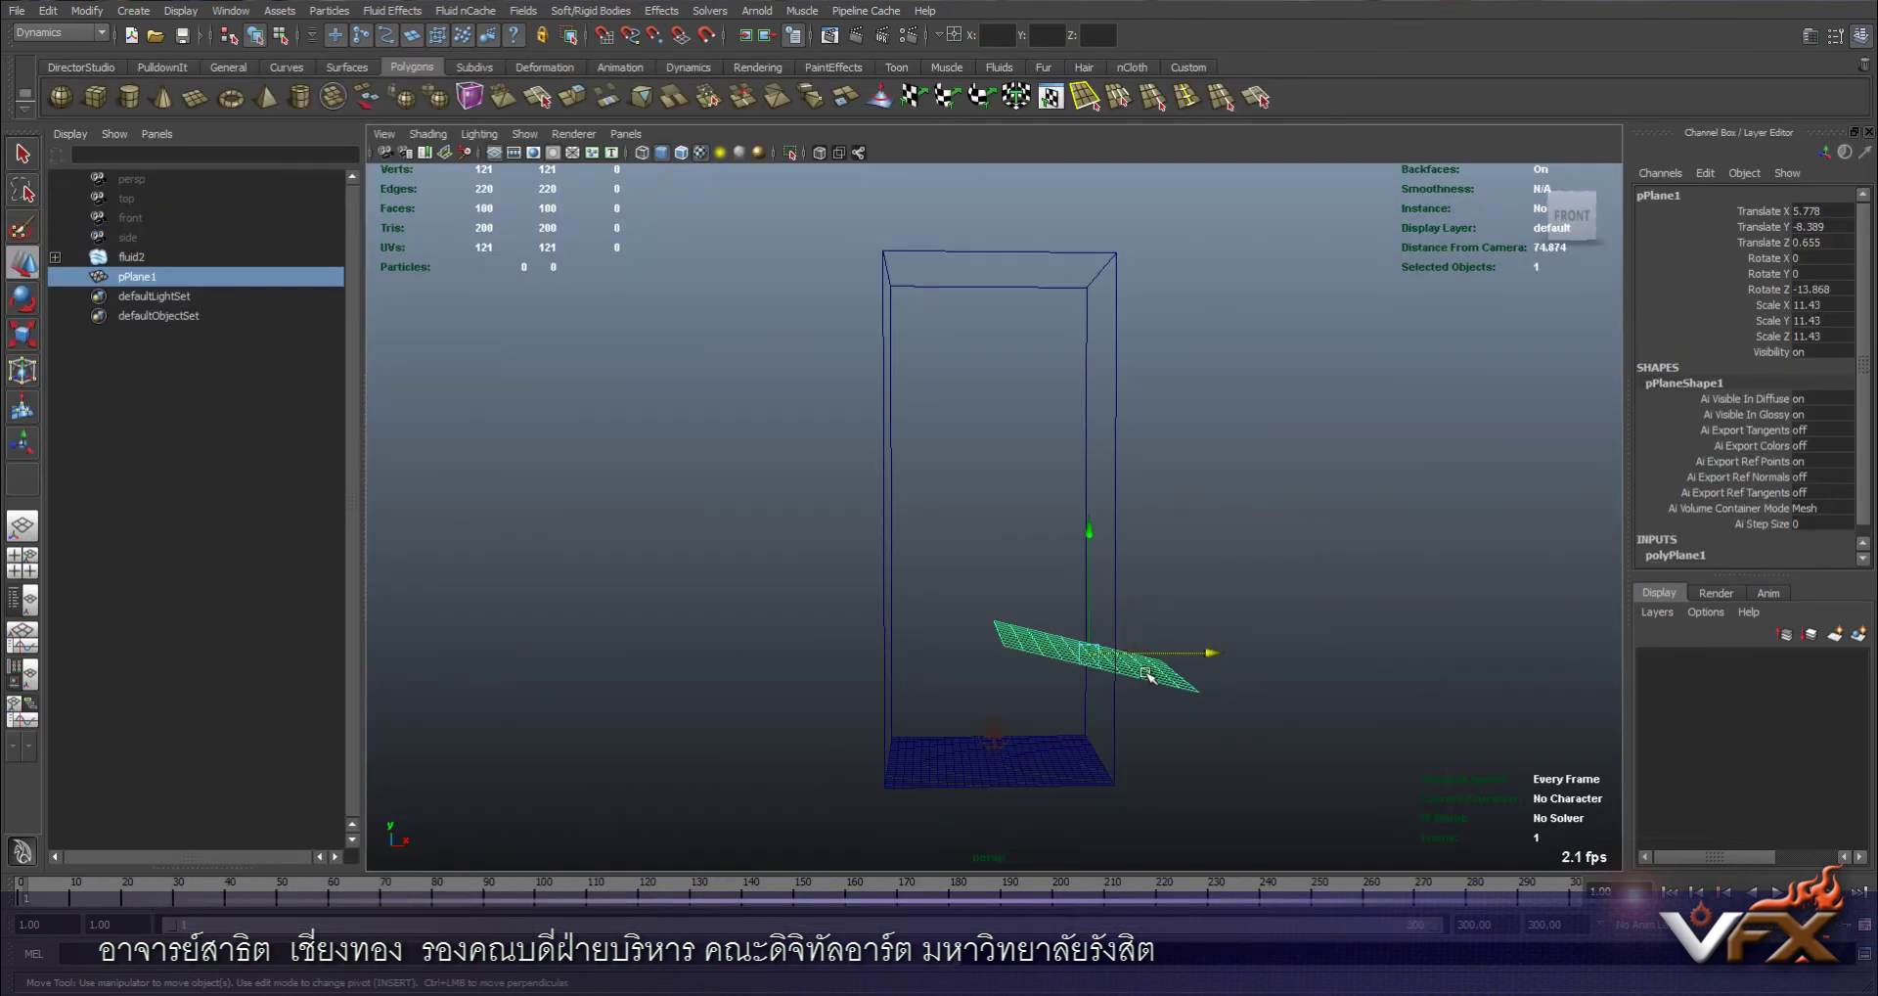
Nudge pPlane1 slightly up inside the container, then select fluid2 and pPlane1 together
{"action": "left_click_drag", "start_coordinate": [1089, 651], "coordinate": [1090, 637]}
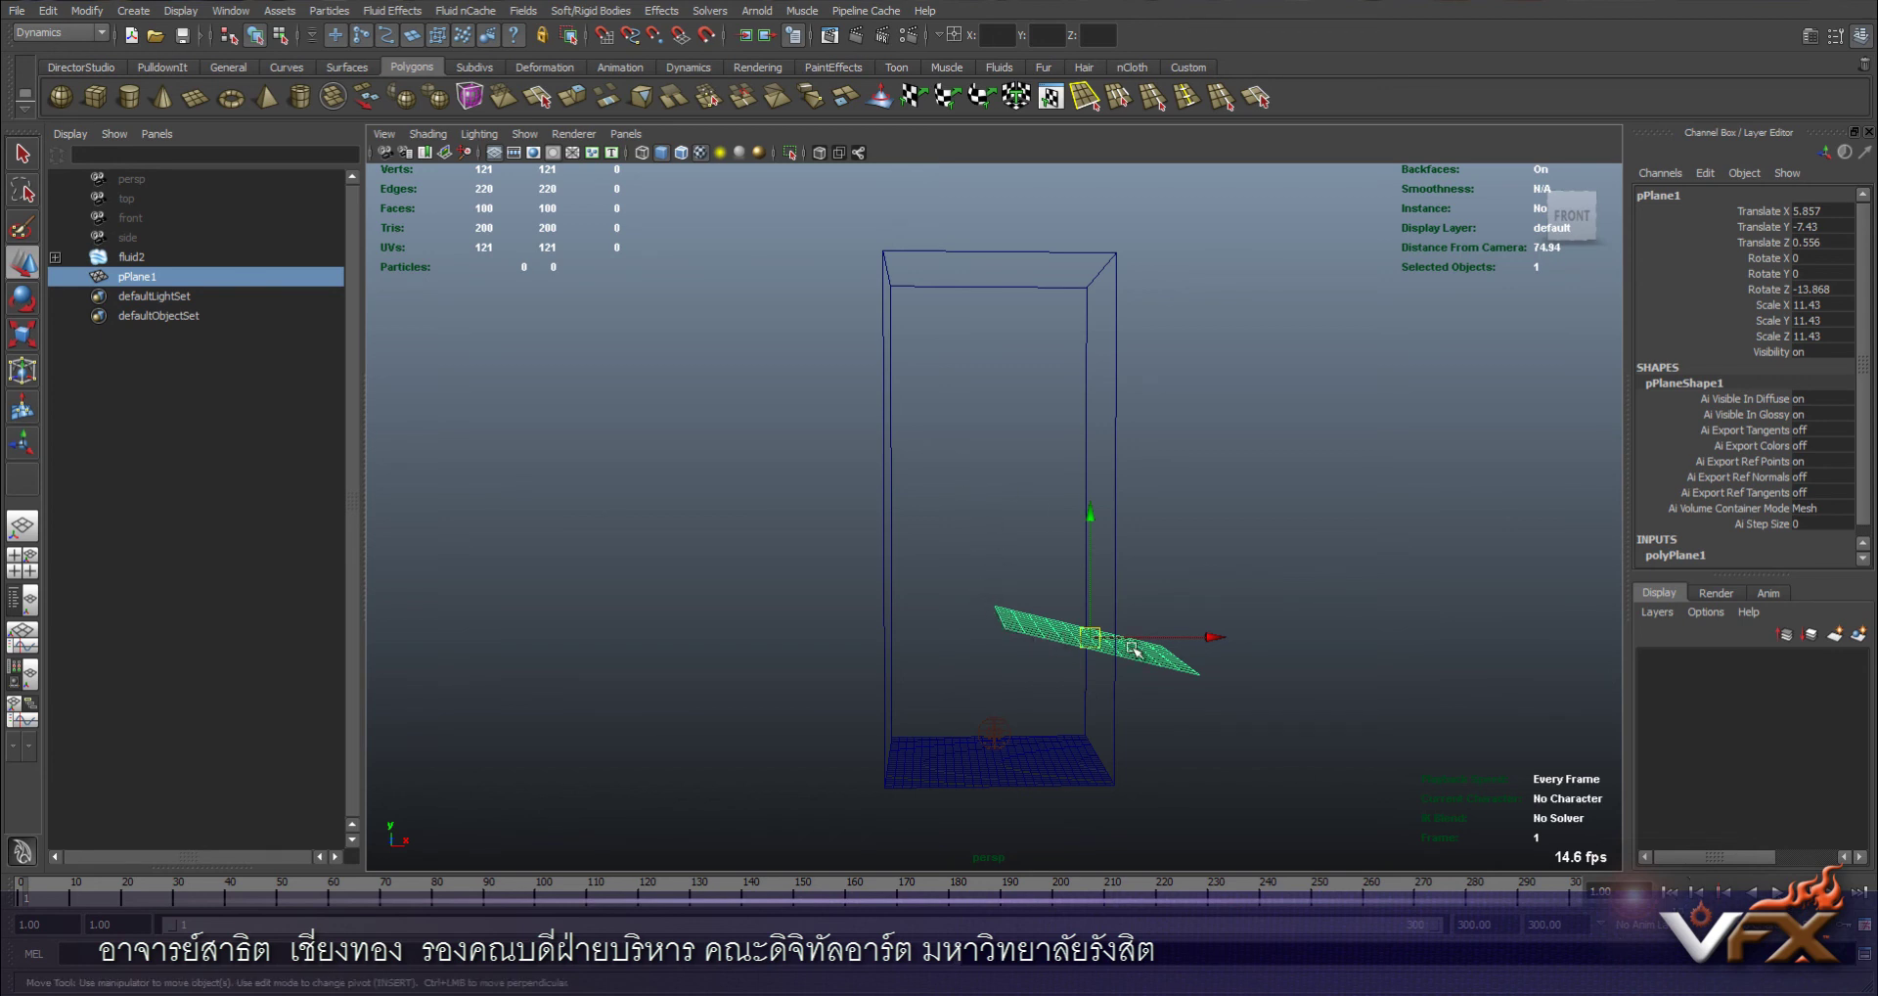
{"action": "left_click_drag", "start_coordinate": [1101, 448], "coordinate": [1228, 477]}
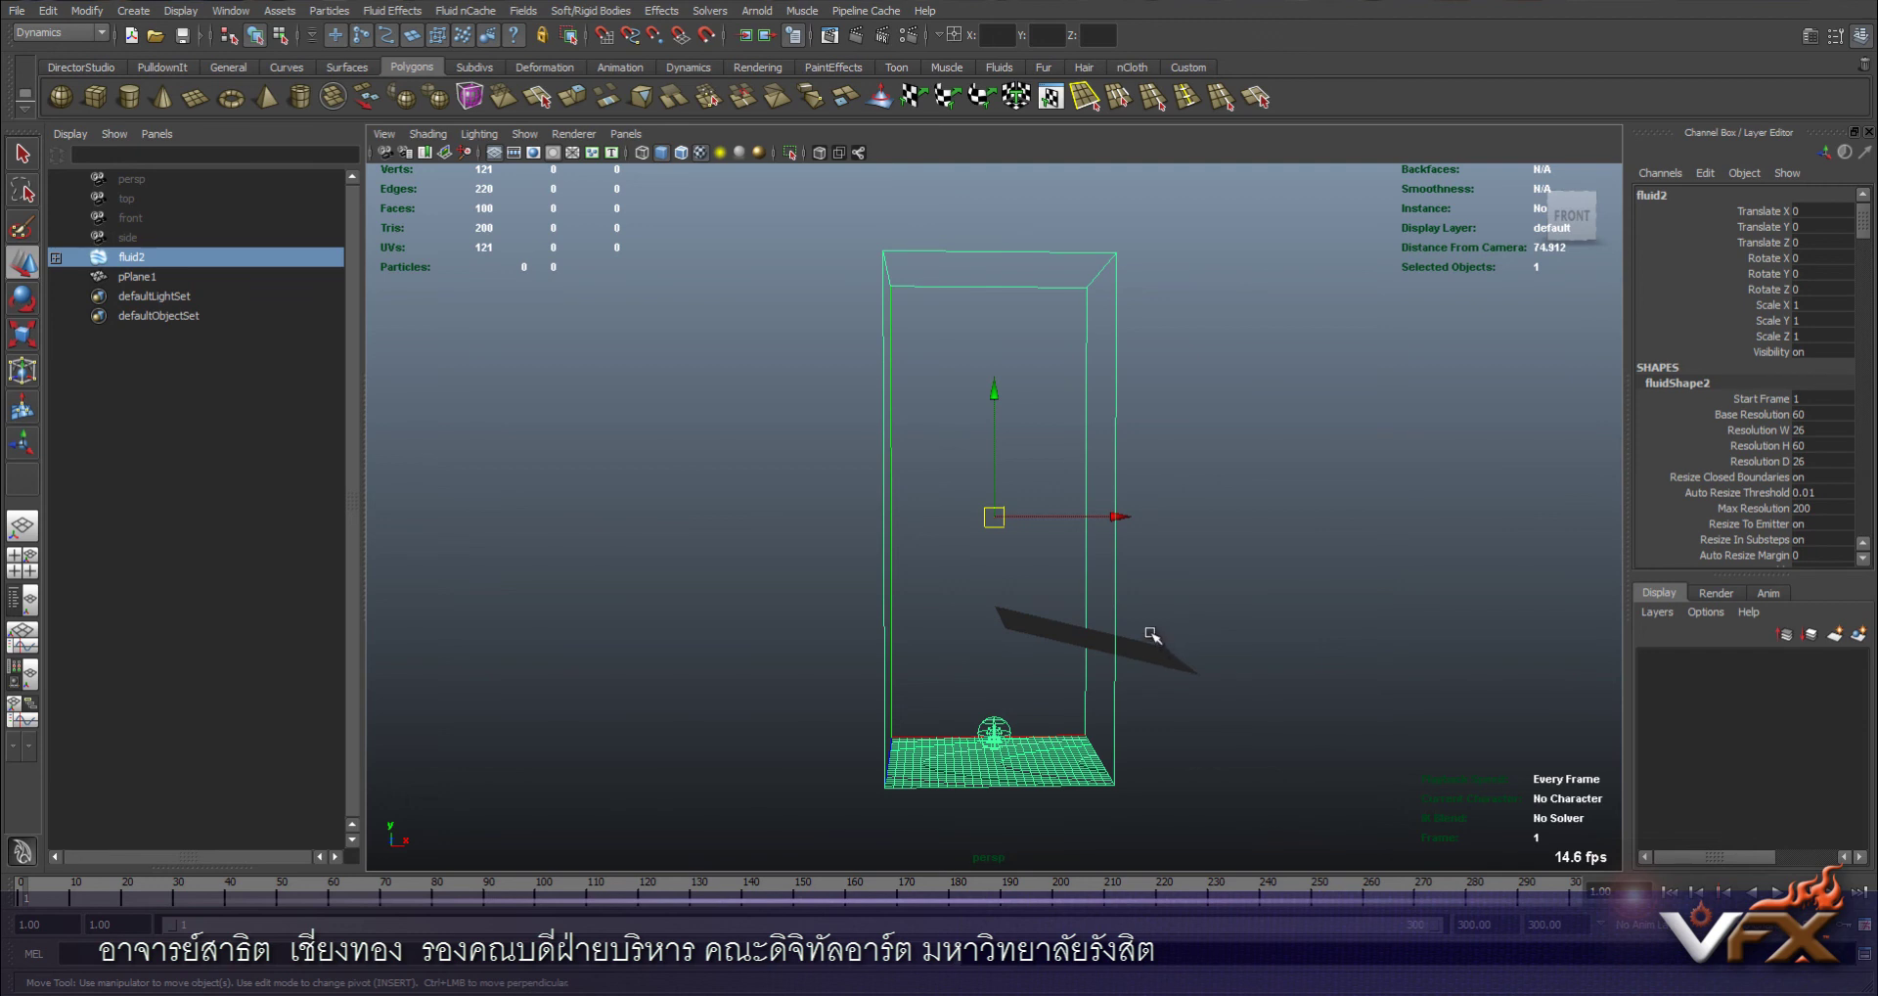
{"action": "left_click_drag", "start_coordinate": [1180, 673], "coordinate": [1127, 627], "text": "shift"}
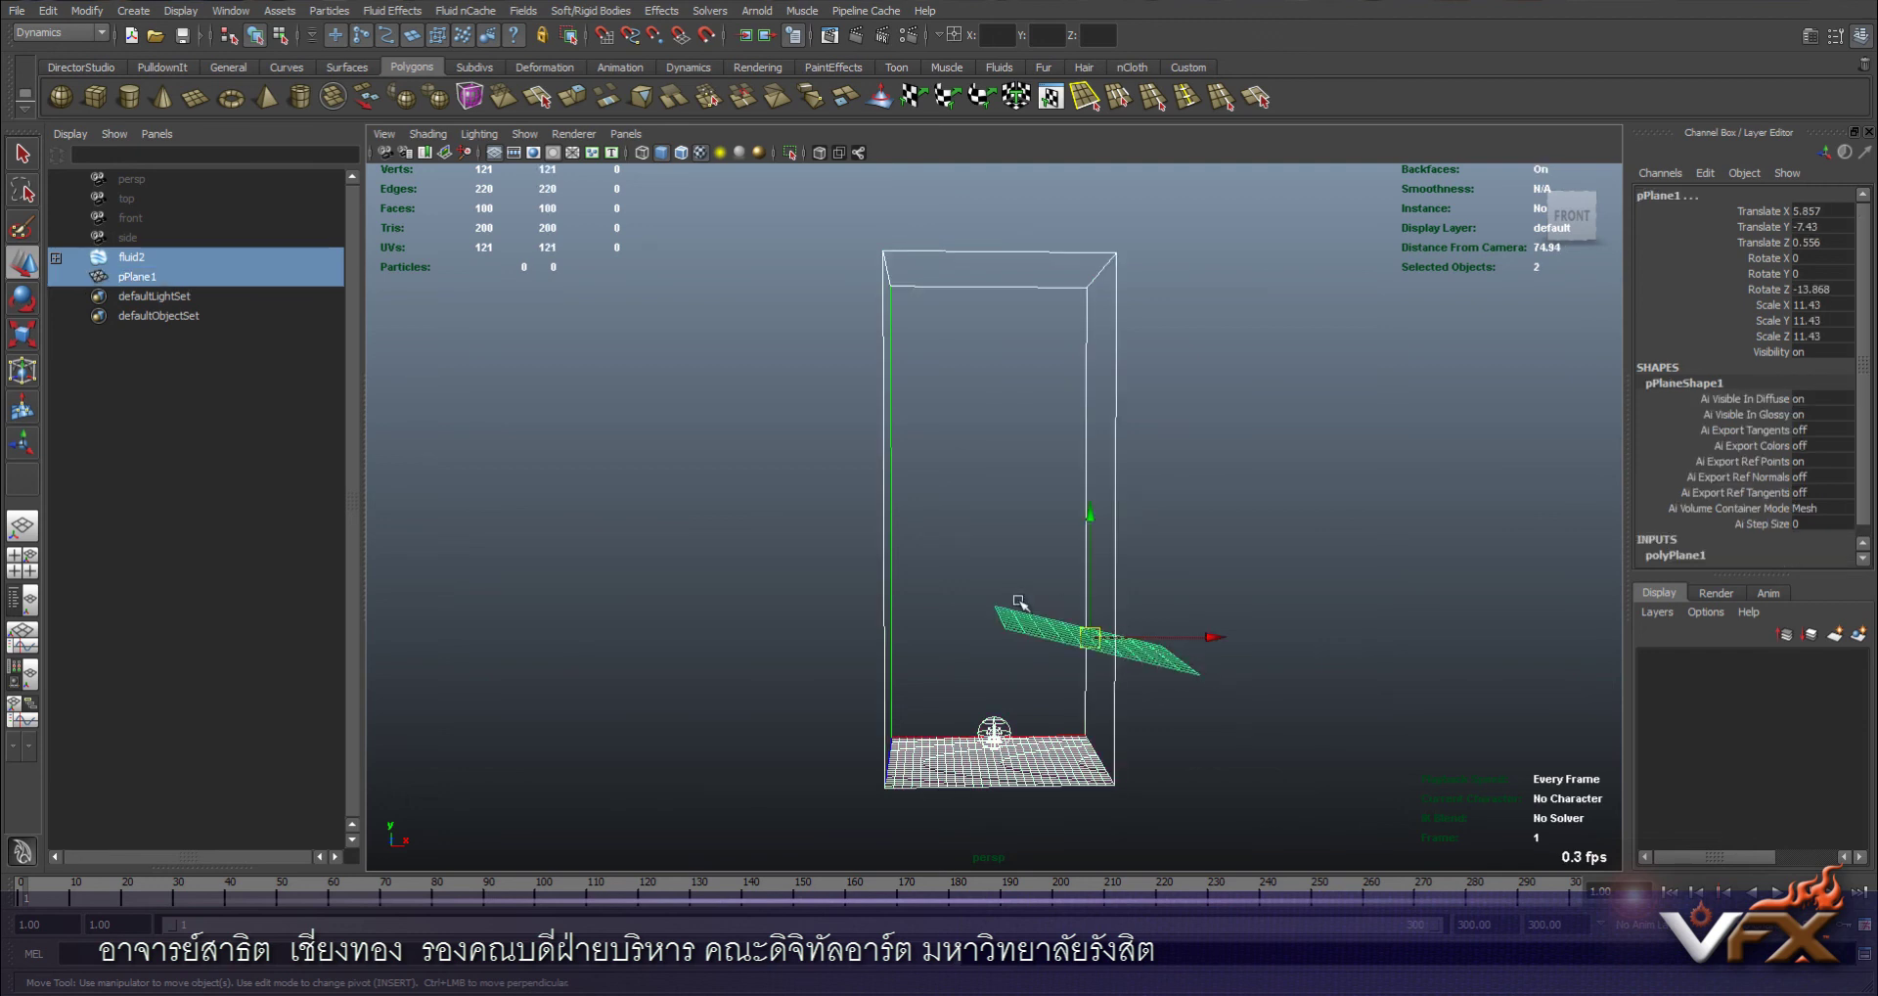
Make pPlane1 a fluid collider, replay the fire, and render a frame of the deflection
{"action": "left_click", "coordinate": [391, 11]}
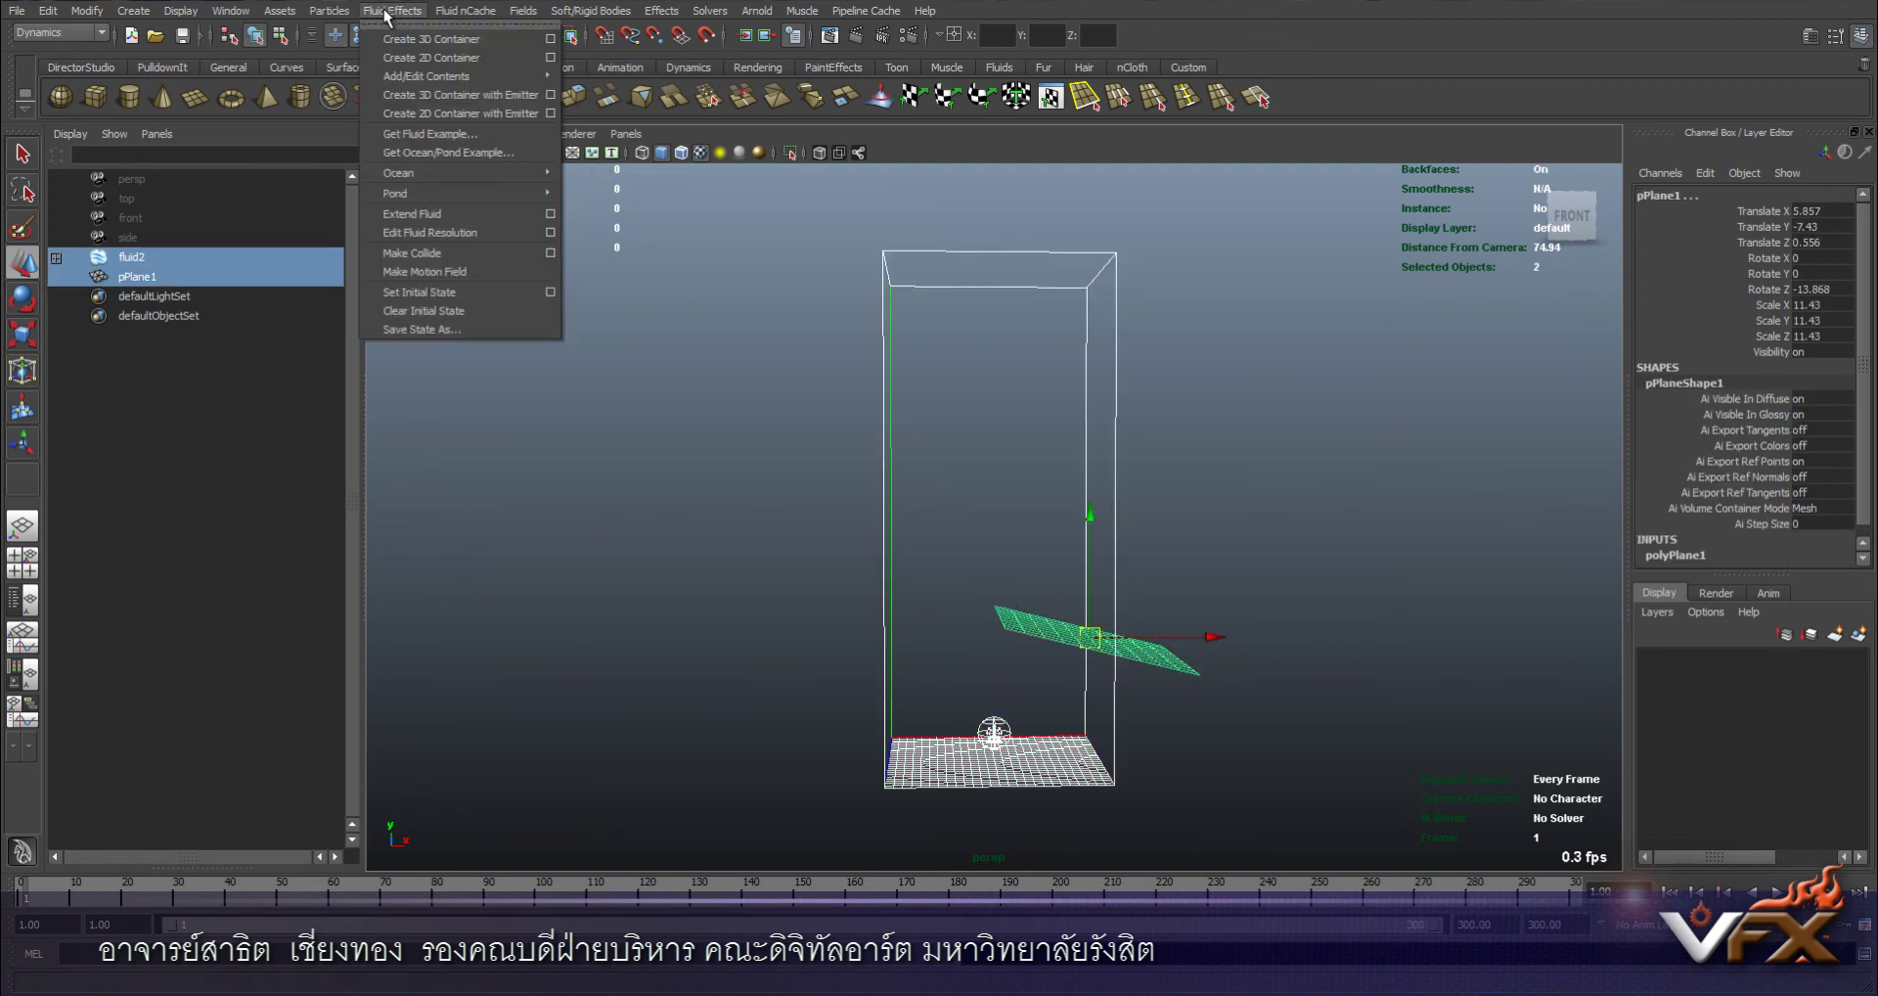
{"action": "left_click", "coordinate": [423, 254]}
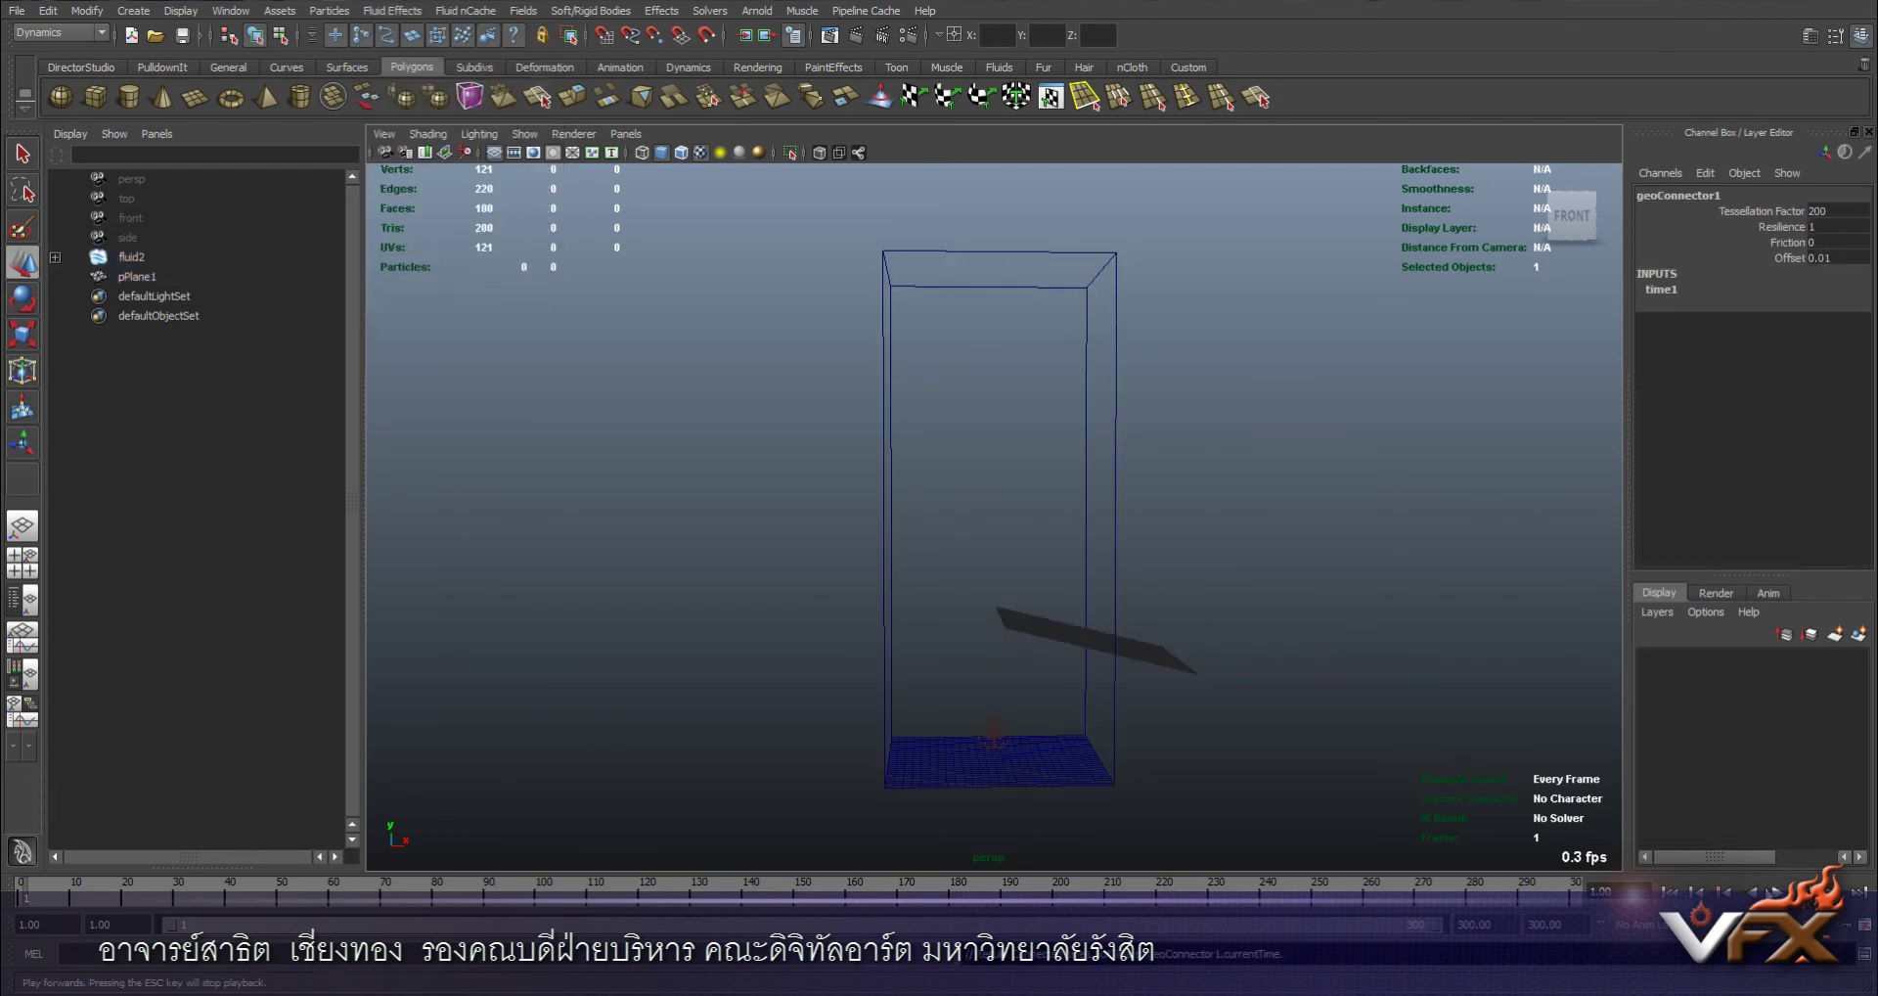
{"action": "left_click", "coordinate": [1779, 892]}
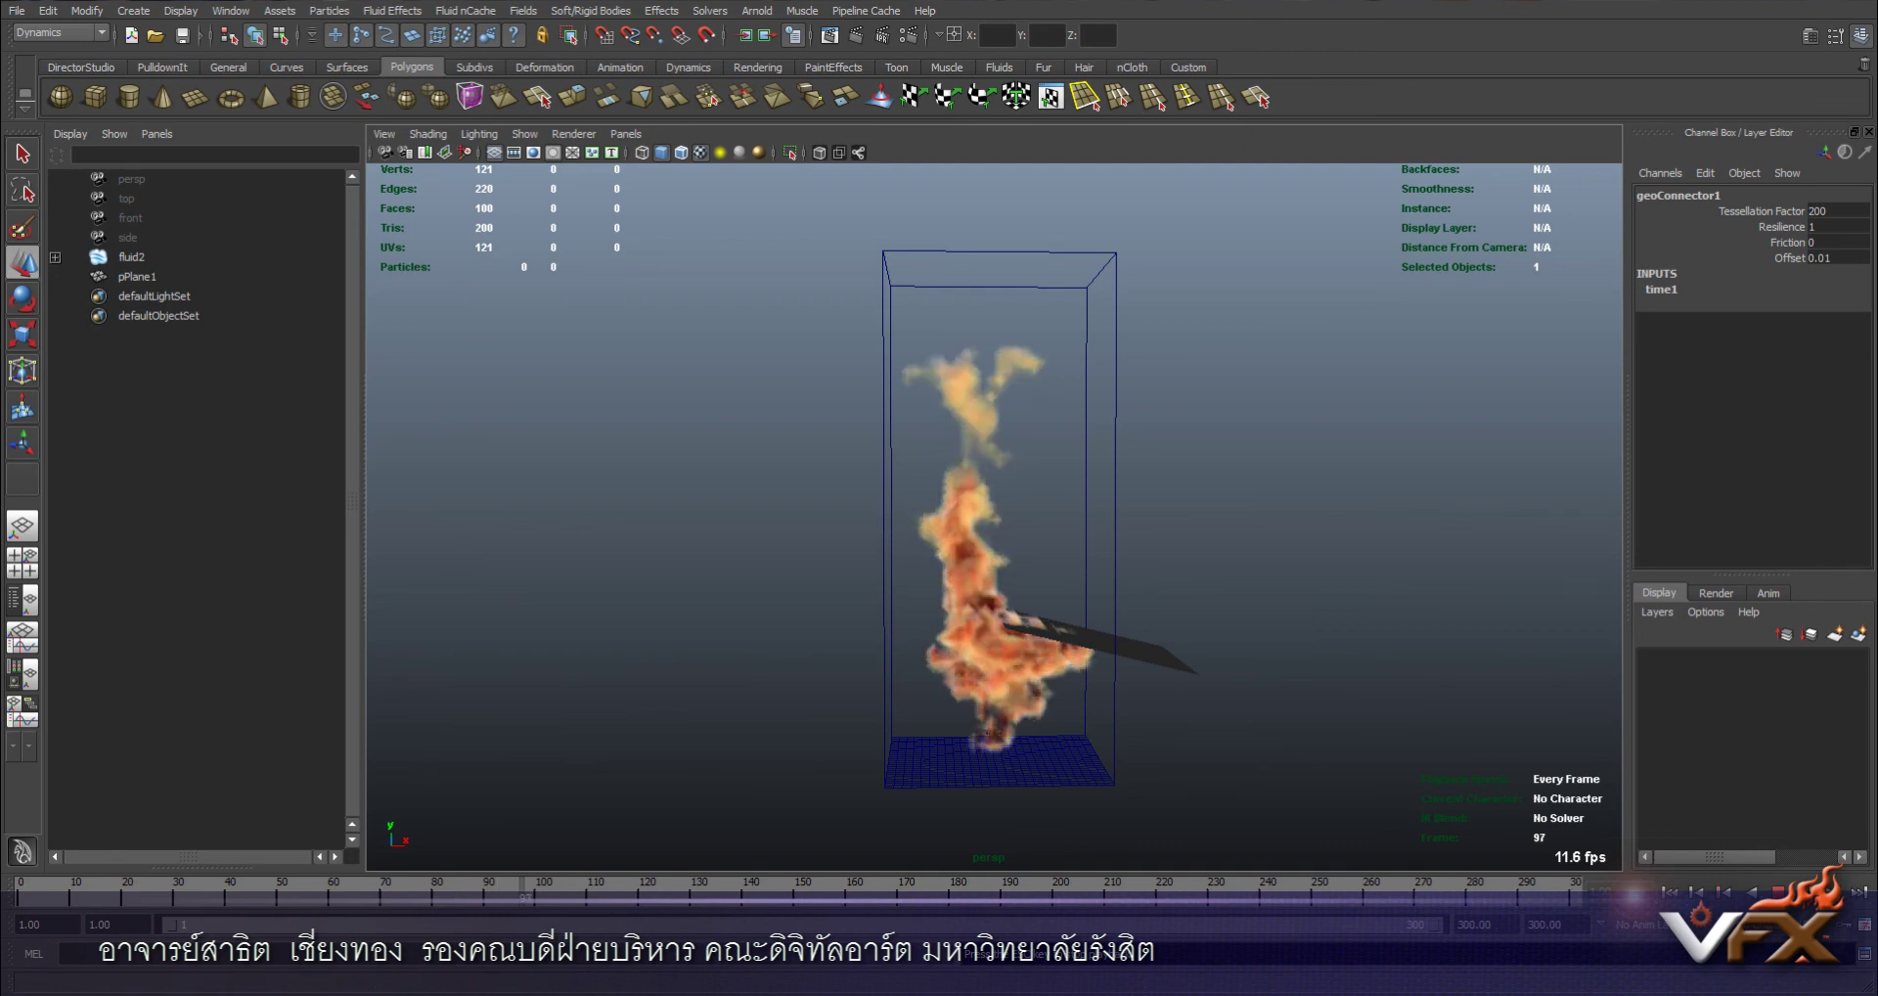
{"action": "mouse_move", "coordinate": [1083, 673]}
{"action": "left_mouse_down", "text": "alt"}
{"action": "mouse_move", "coordinate": [1165, 657]}
{"action": "mouse_move", "coordinate": [1282, 708]}
{"action": "mouse_move", "coordinate": [1198, 626]}
{"action": "left_mouse_up", "text": "alt"}
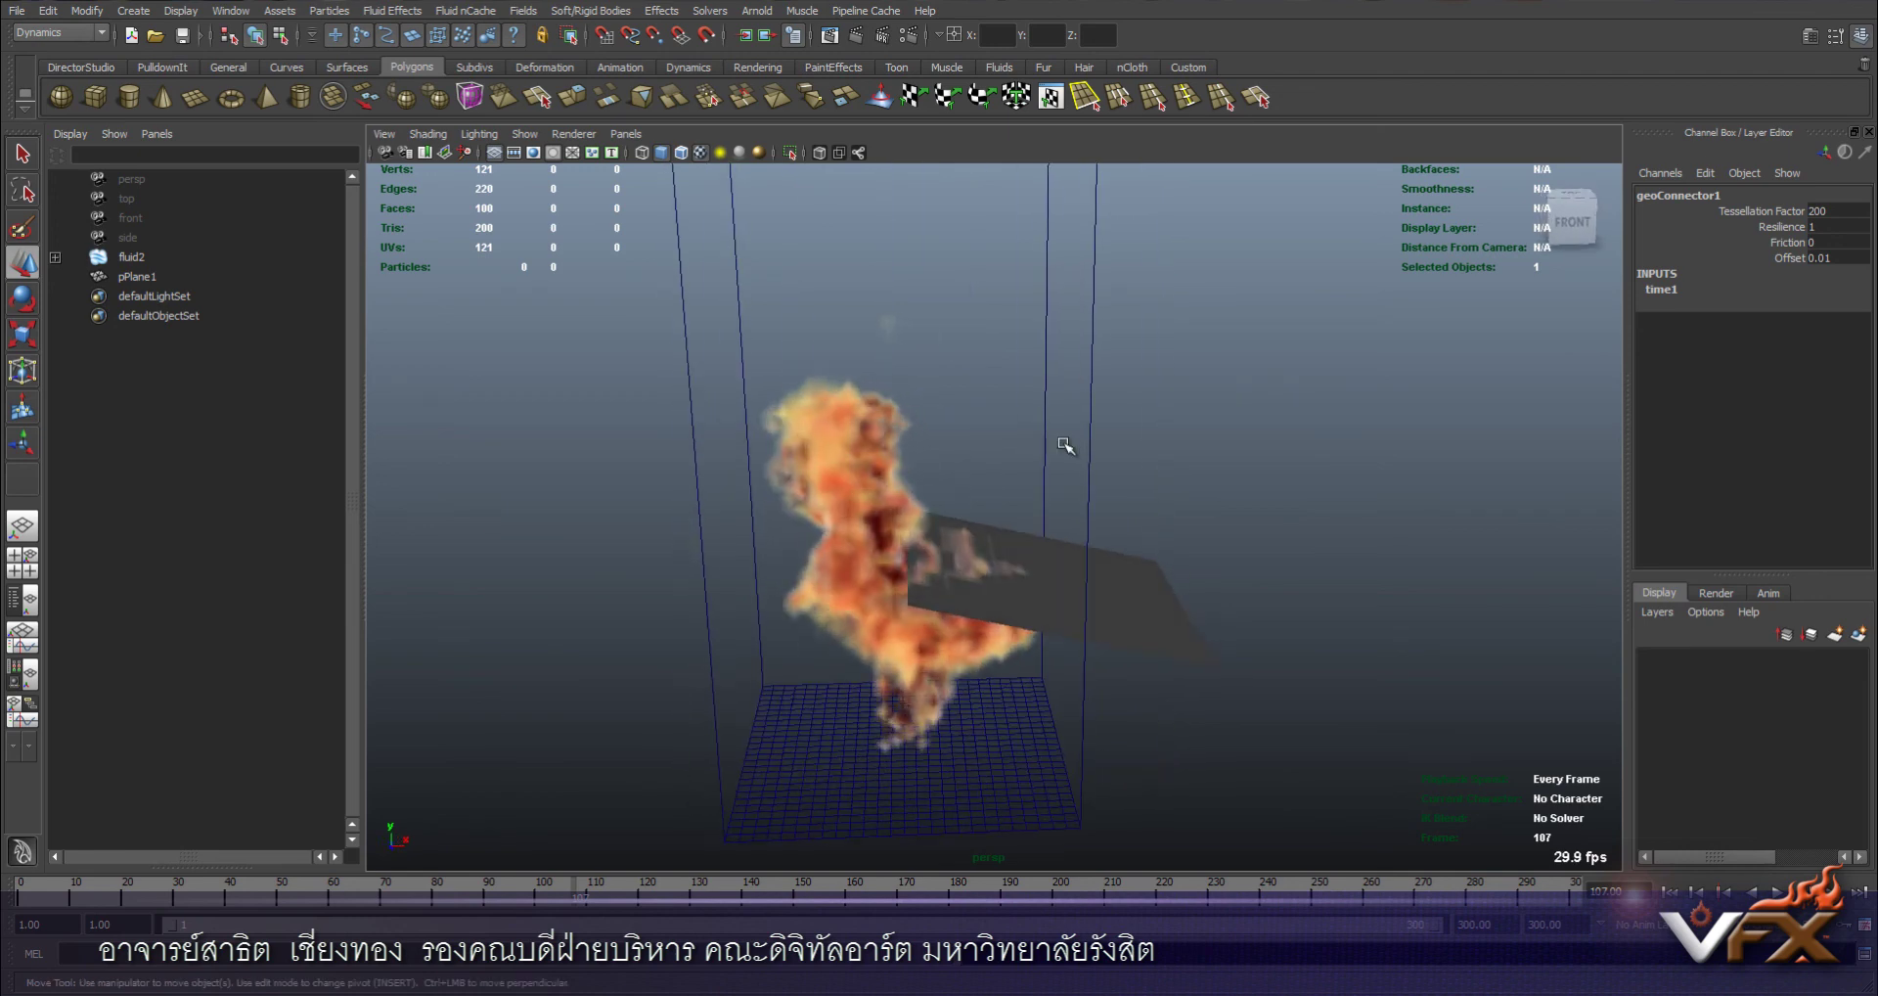
{"action": "left_click_drag", "start_coordinate": [1054, 551], "coordinate": [1048, 510], "text": "alt"}
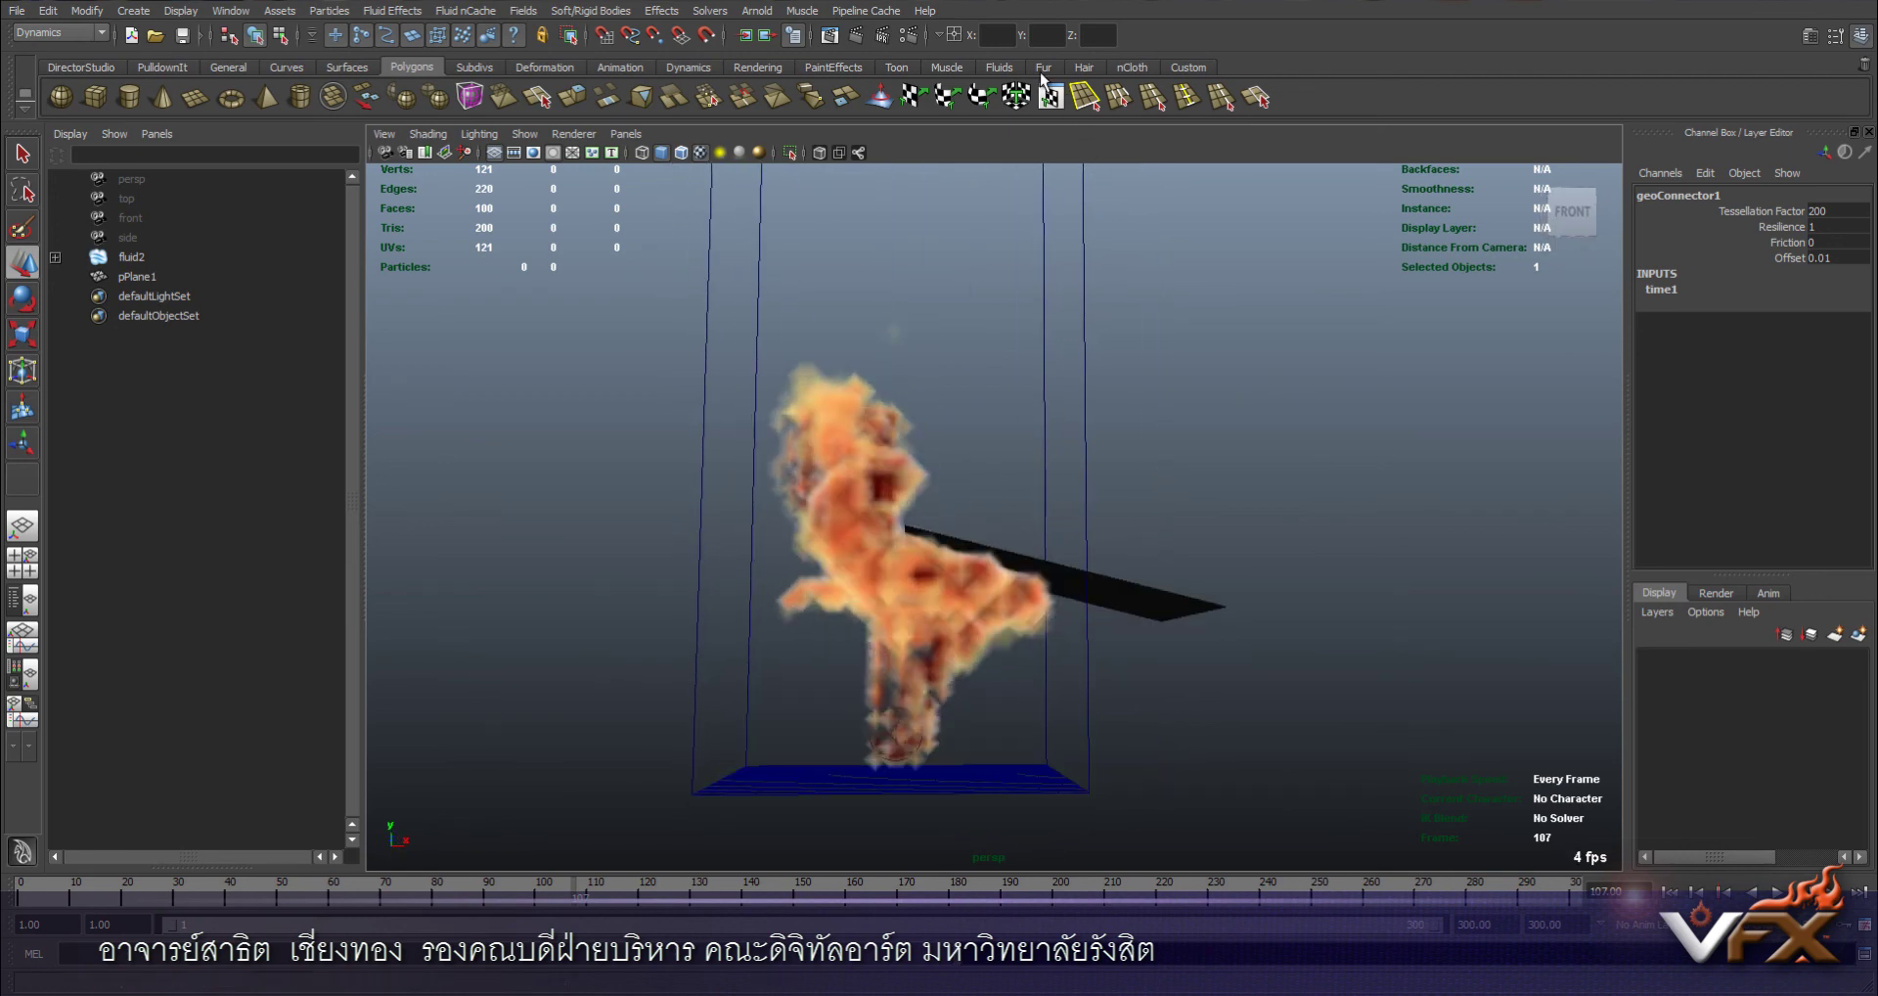
{"action": "left_click", "coordinate": [840, 38]}
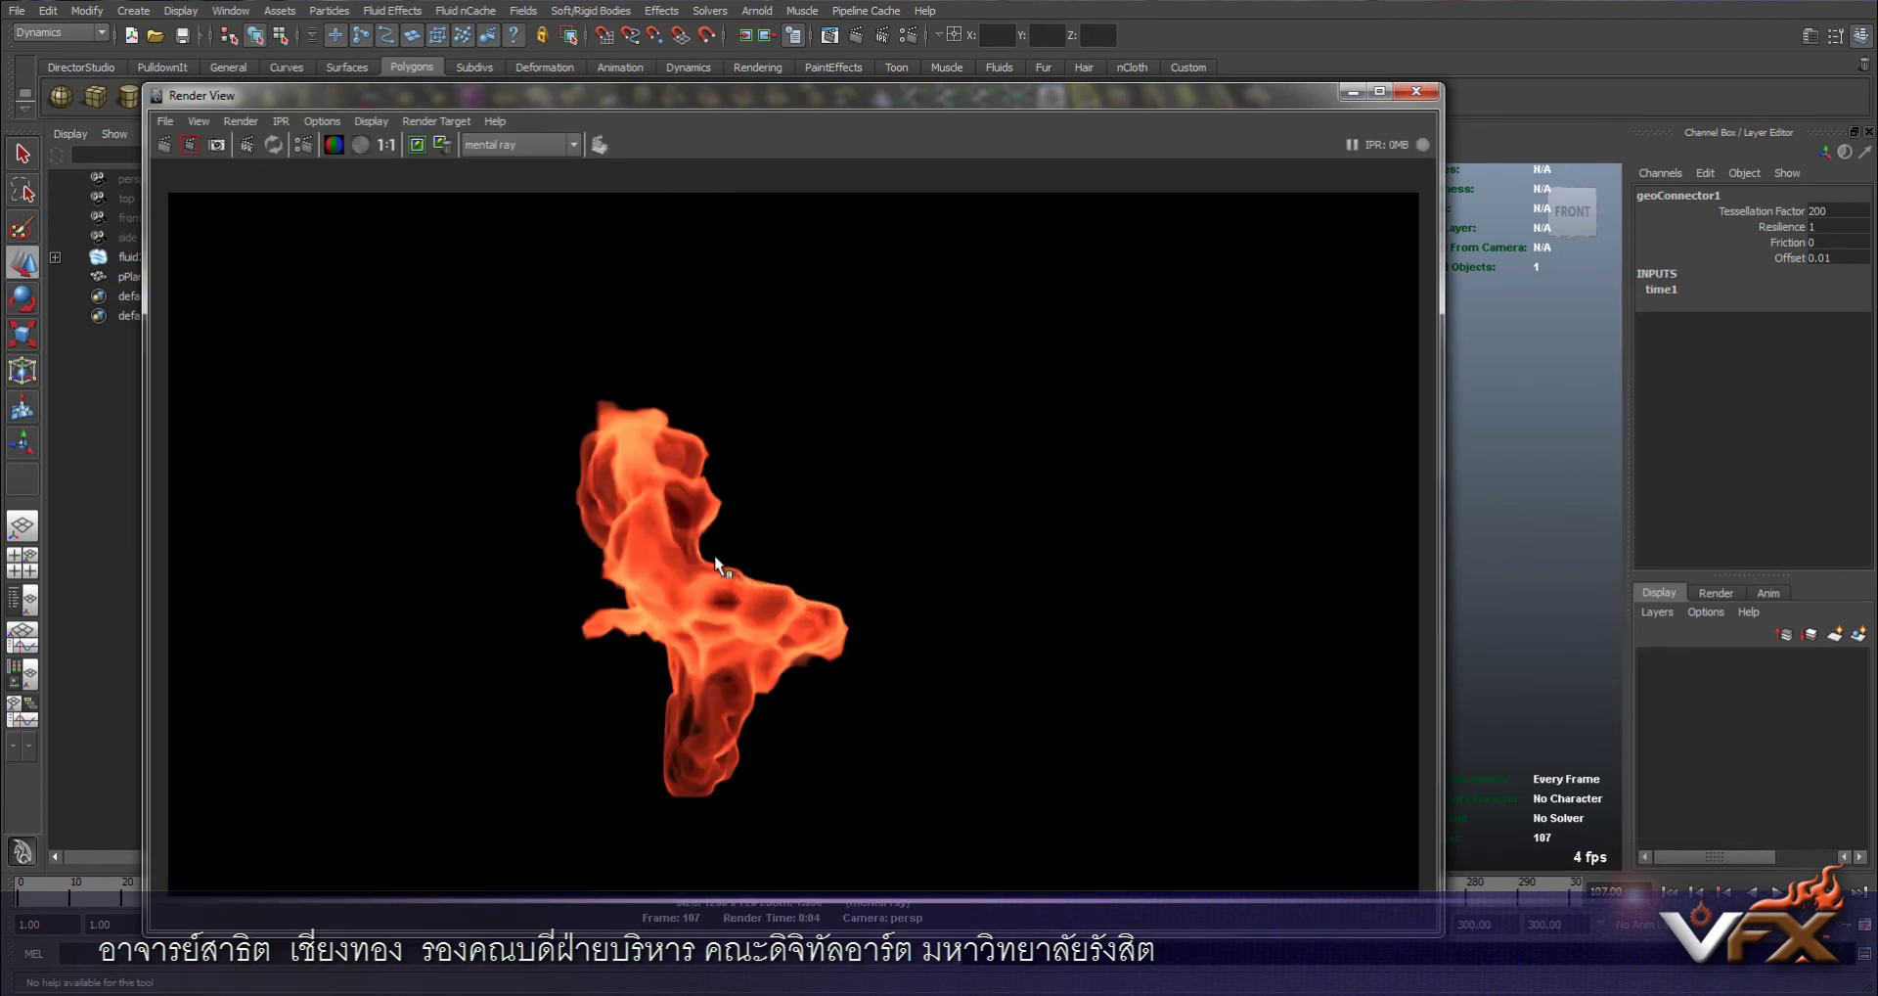
{"action": "left_click", "coordinate": [1418, 92]}
{"action": "mouse_move", "coordinate": [1208, 656]}
{"action": "left_mouse_down", "text": "alt"}
{"action": "mouse_move", "coordinate": [1048, 658]}
{"action": "mouse_move", "coordinate": [1237, 653]}
{"action": "mouse_move", "coordinate": [1187, 628]}
{"action": "mouse_move", "coordinate": [1182, 651]}
{"action": "left_mouse_up", "text": "alt"}
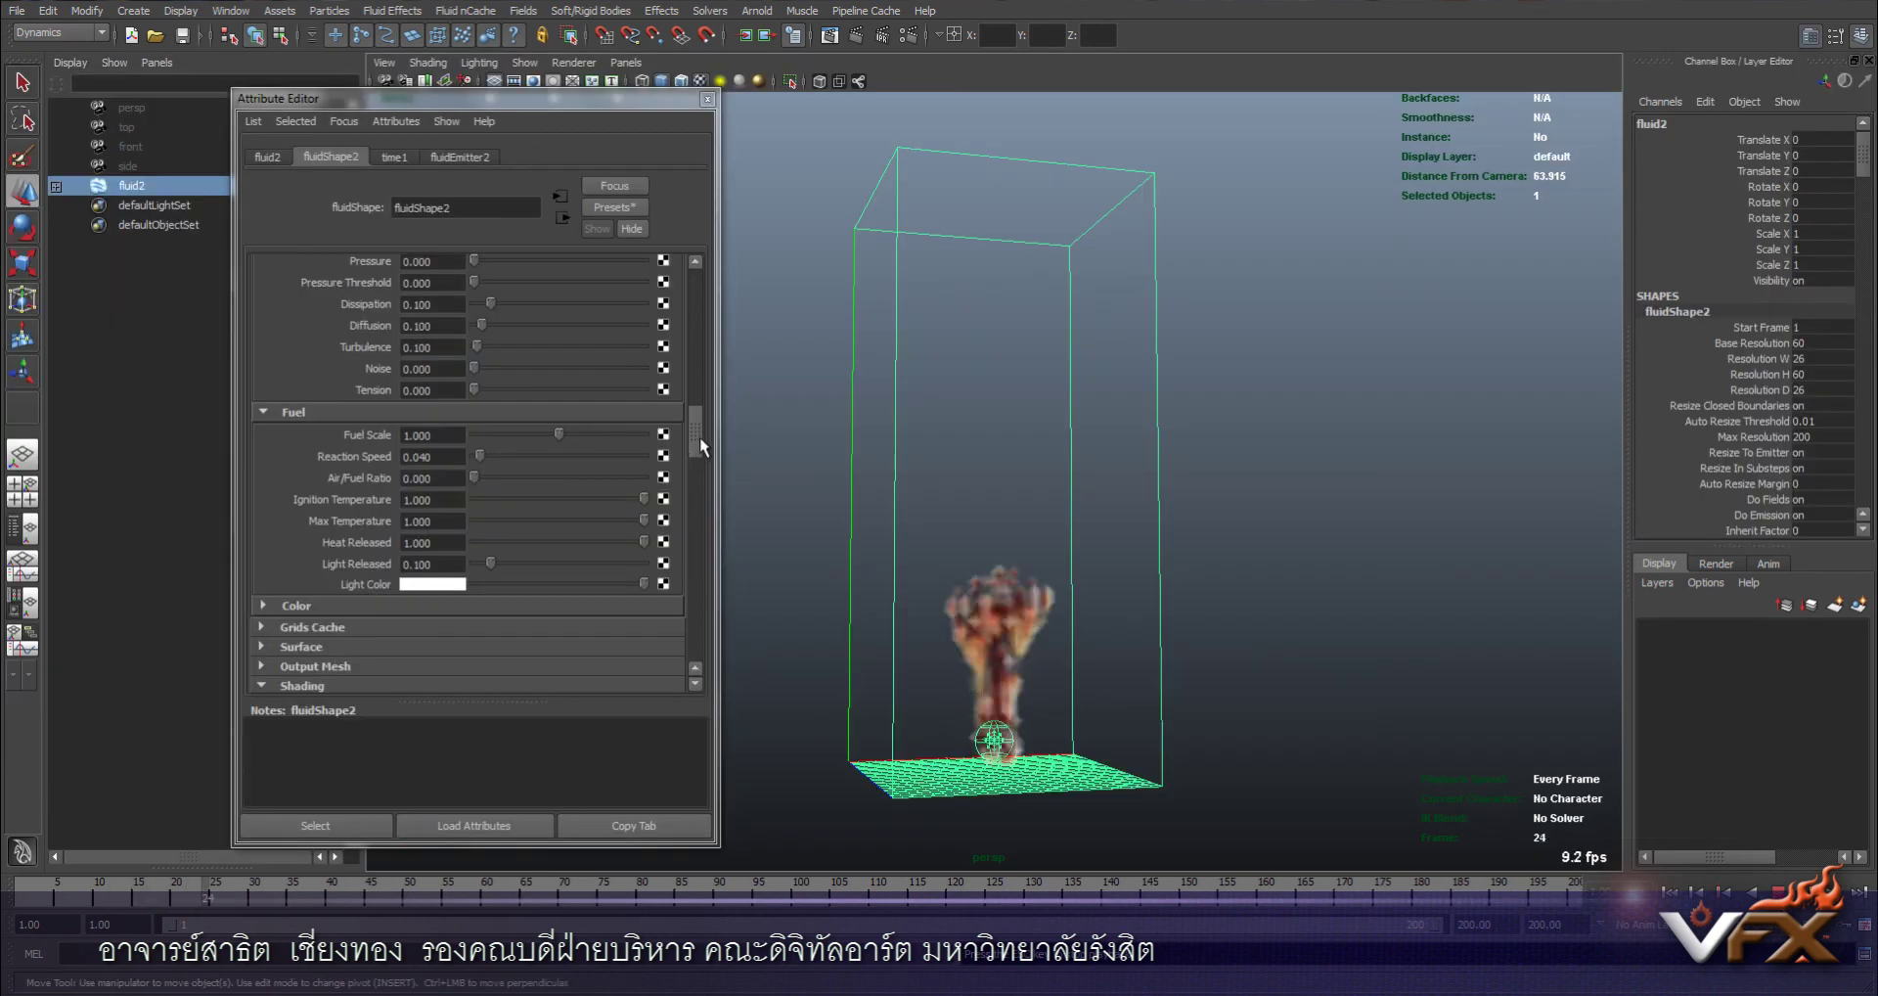
Replay the fire, stop at frame 193, and render that frame
{"action": "mouse_move", "coordinate": [700, 436]}
{"action": "left_mouse_down"}
{"action": "mouse_move", "coordinate": [690, 300]}
{"action": "mouse_move", "coordinate": [683, 533]}
{"action": "mouse_move", "coordinate": [688, 502]}
{"action": "mouse_move", "coordinate": [690, 519]}
{"action": "left_mouse_up"}
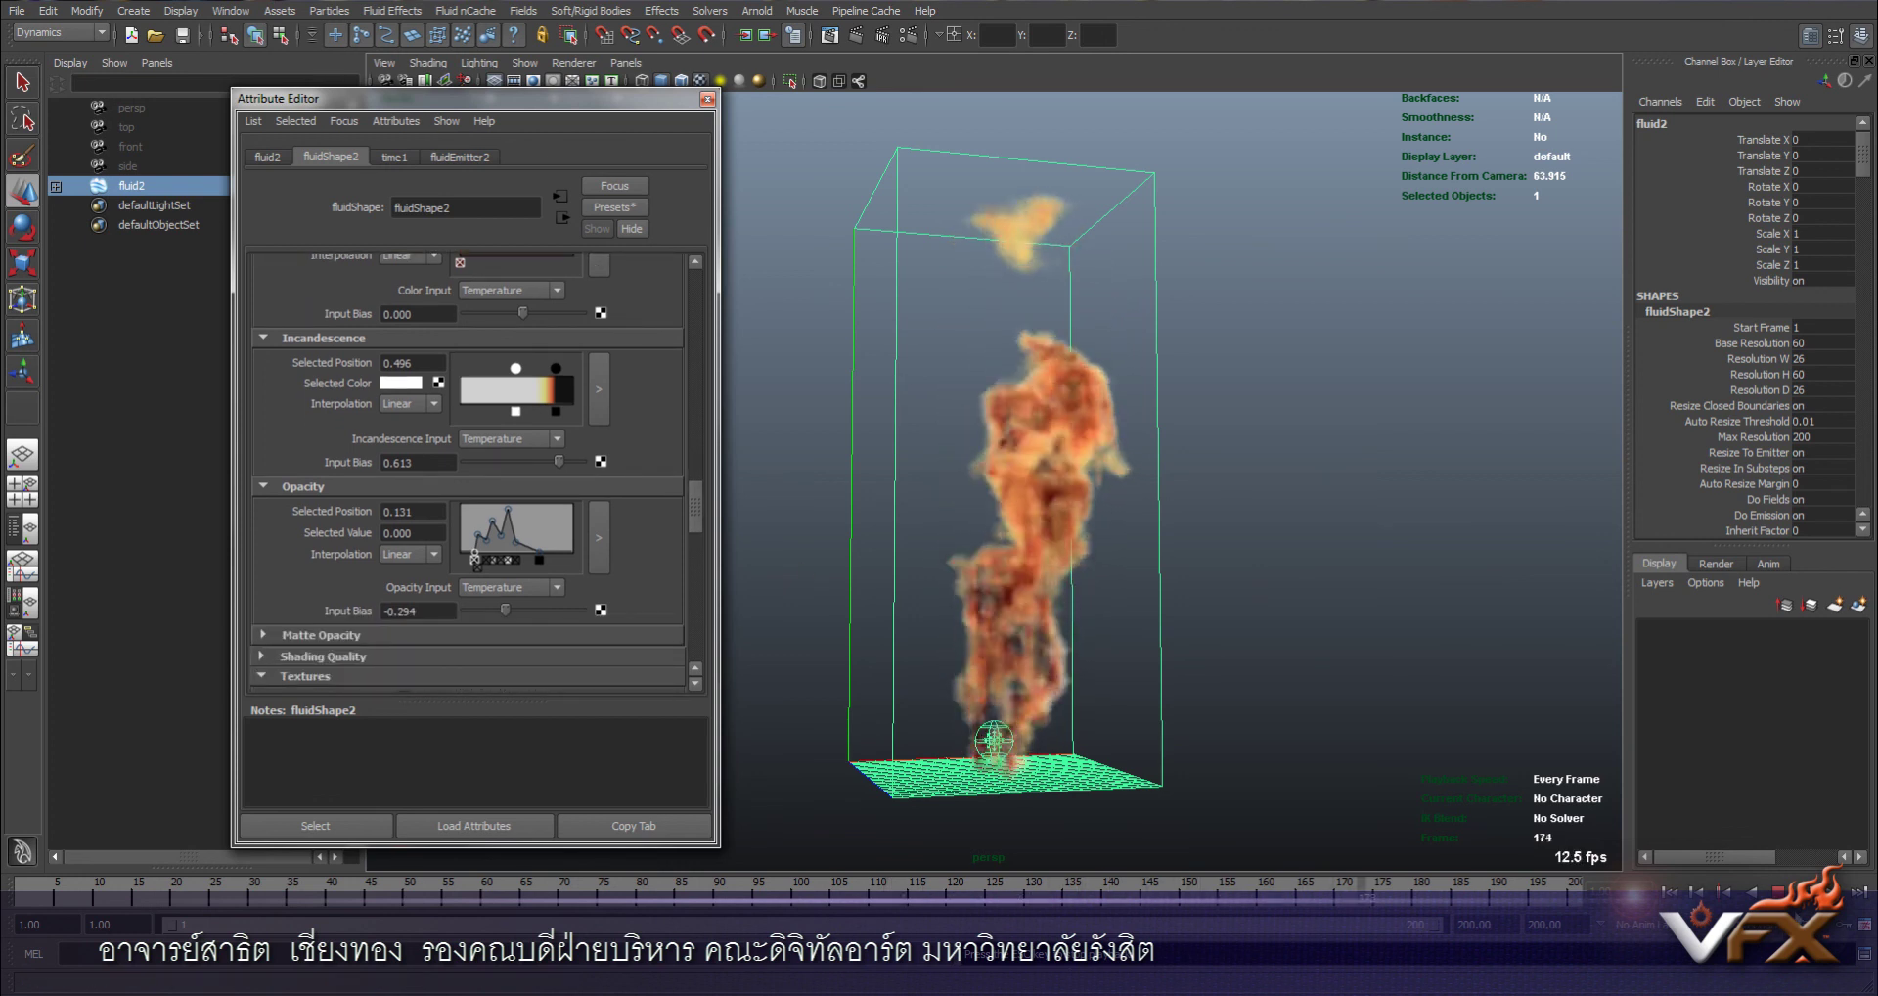
{"action": "key", "text": "w"}
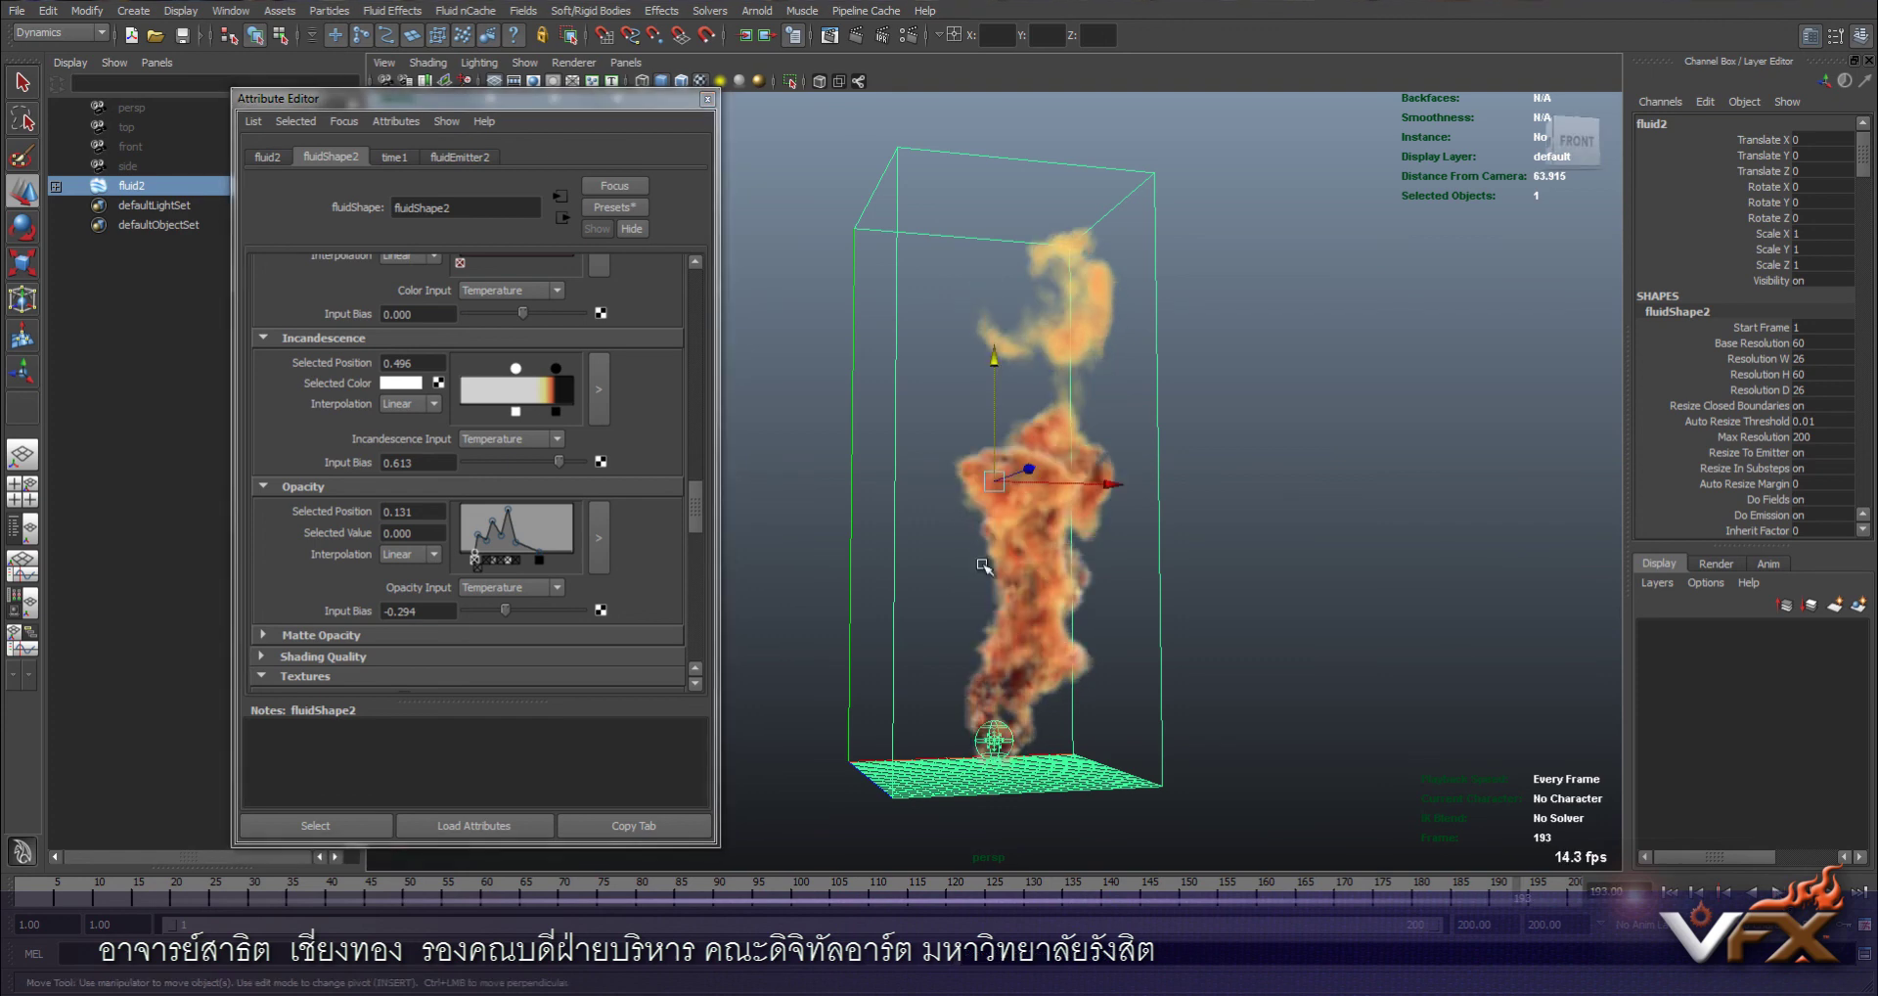
{"action": "left_click", "coordinate": [830, 34]}
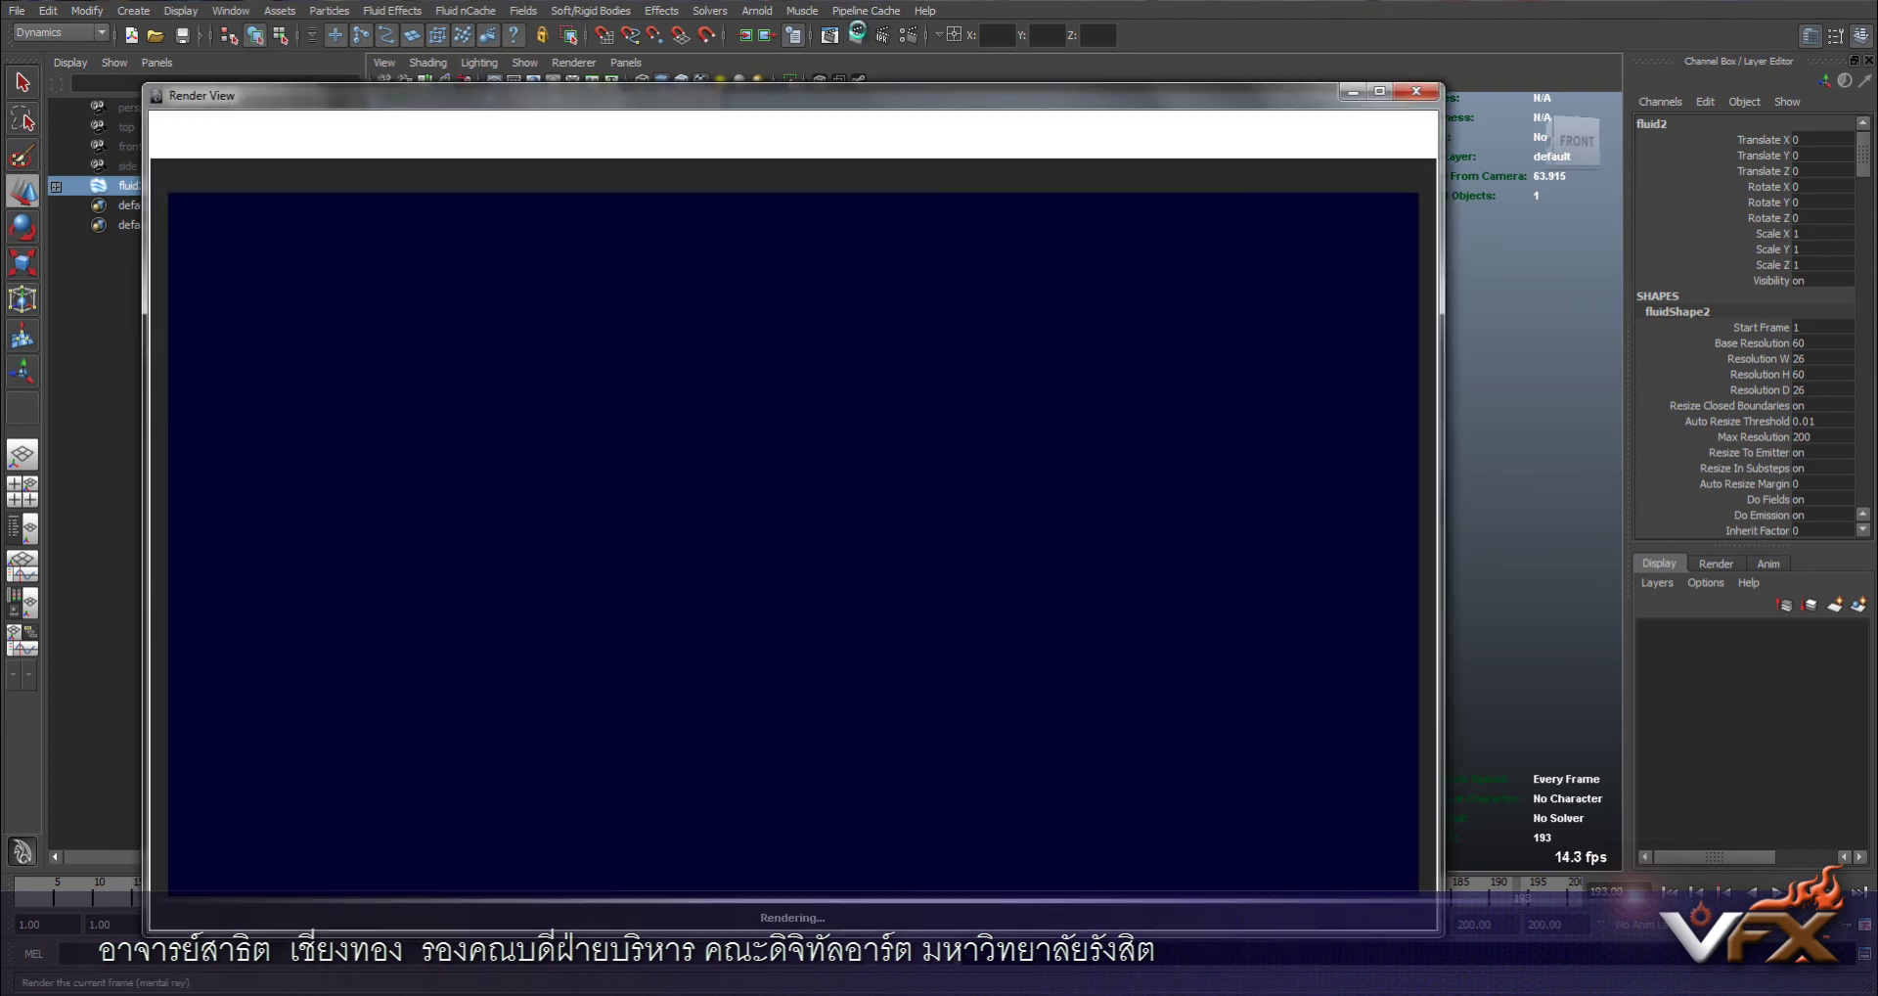